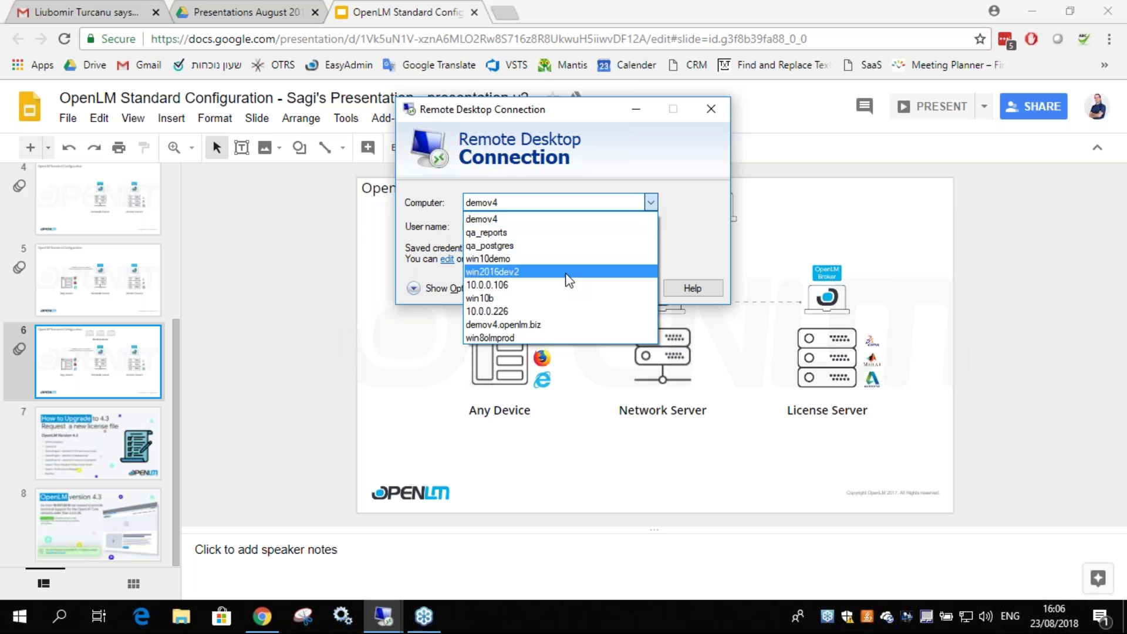
- Connect to the win2016dev2 machine over Remote Desktop
left_click(624, 287)
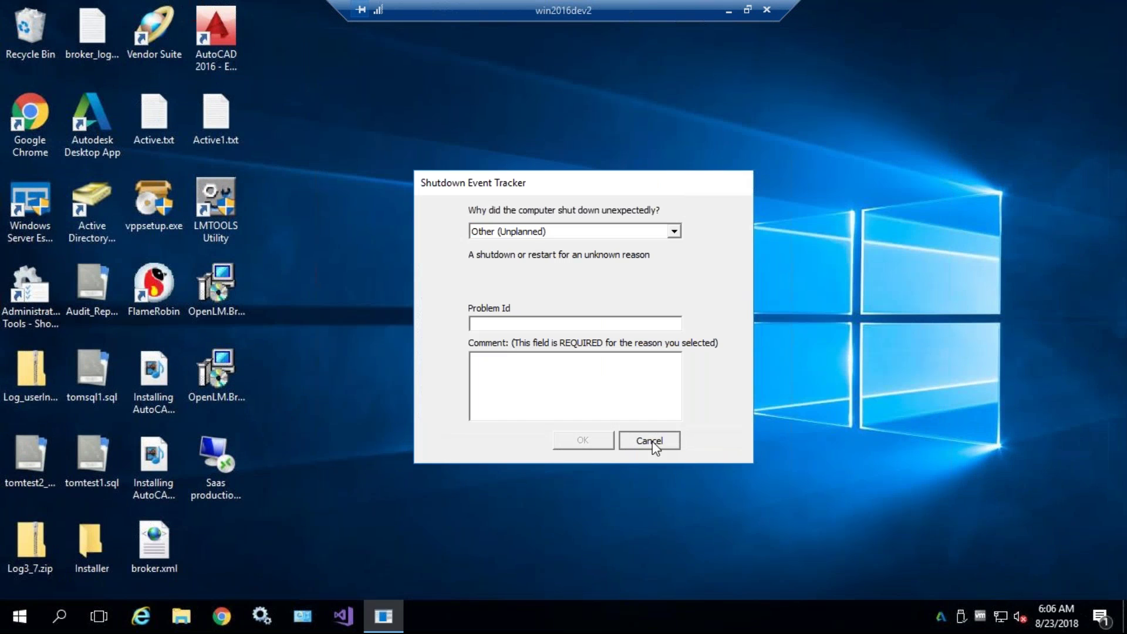
- Dismiss the server startup dialogs and place the 4.3.0.41 Broker installer alone at the desktop centre
left_click(651, 441)
left_click_drag(217, 289, 523, 381)
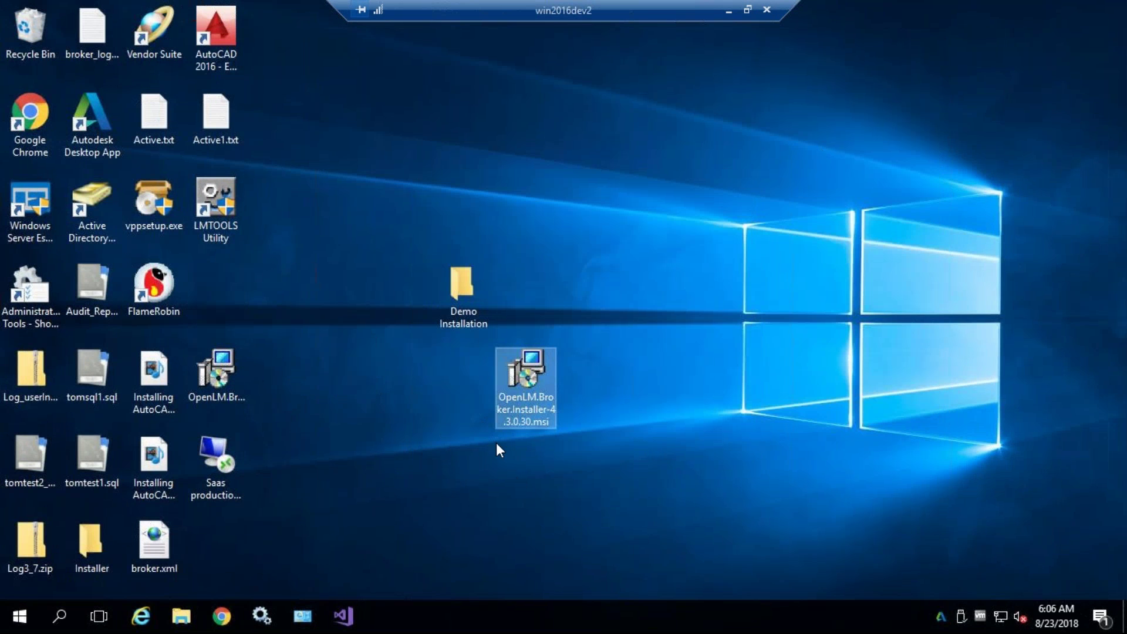
left_click(232, 370)
left_click(517, 379)
left_click_drag(506, 375, 208, 290)
left_click_drag(237, 370, 623, 450)
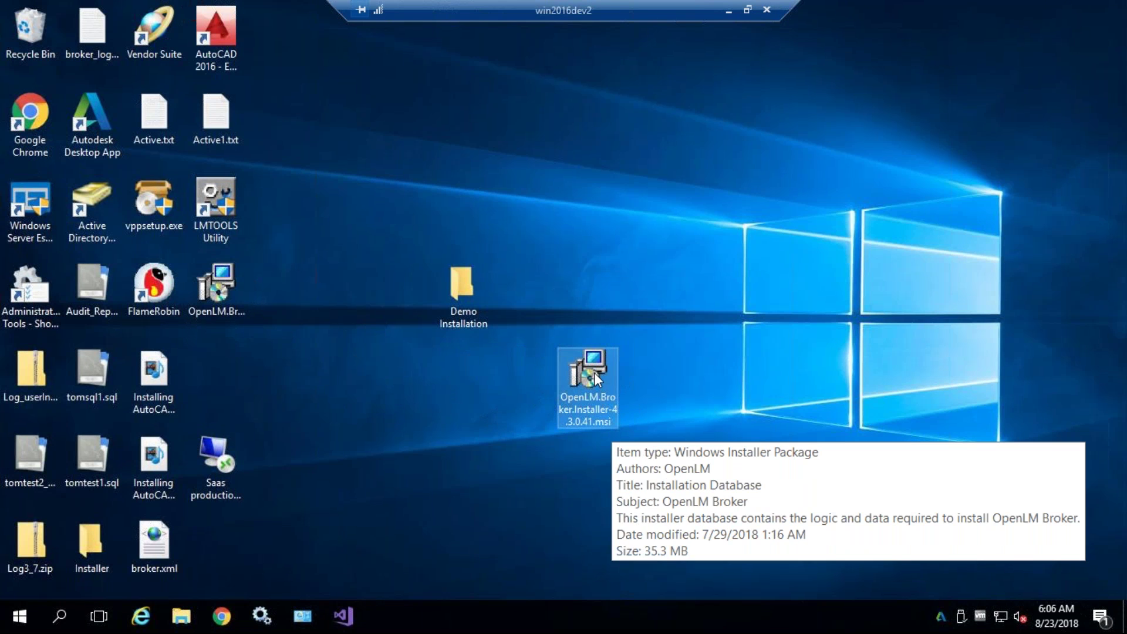
left_click(648, 362)
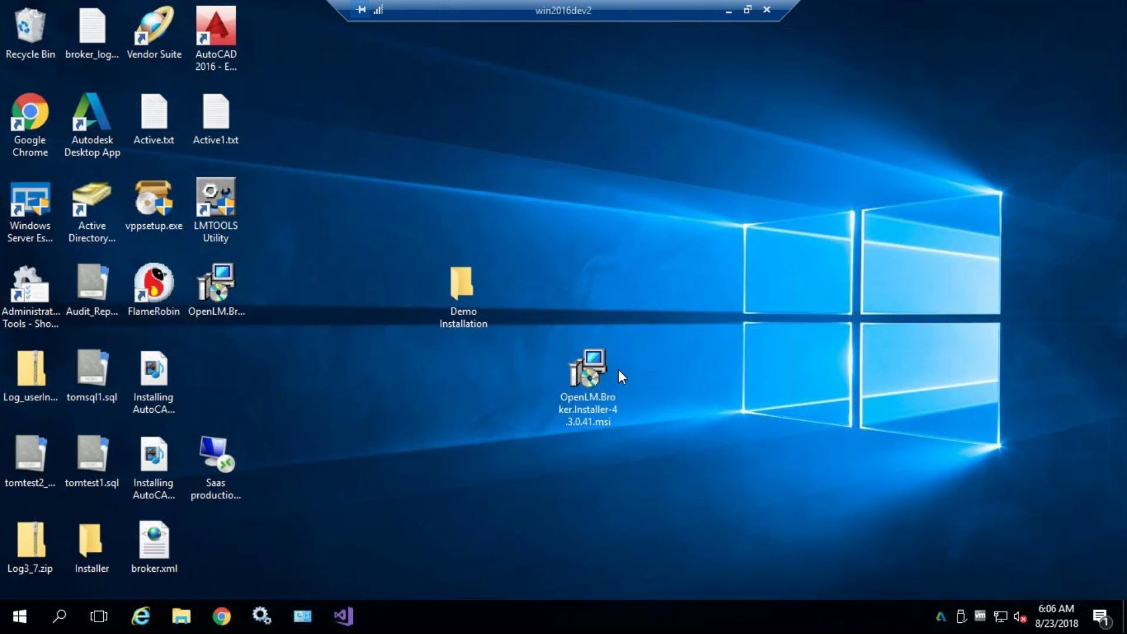
- Install a new Broker 4.3.0.41 instance with the default folder, approving both permission prompts, then close the wizard
double_click(571, 373)
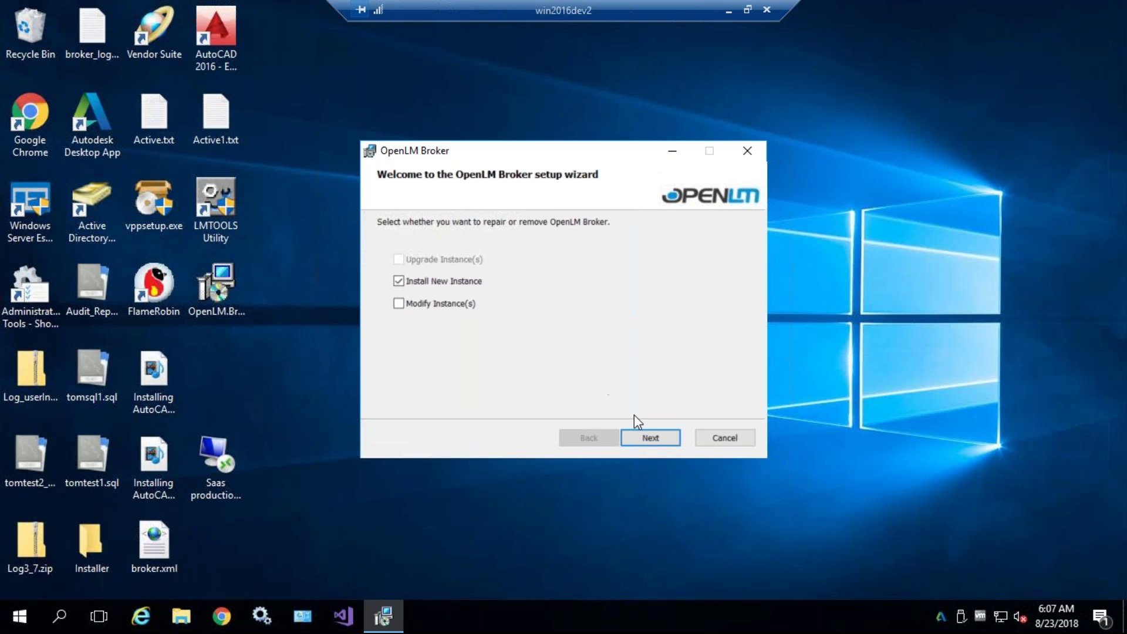
left_click(650, 440)
left_click(508, 397)
left_click(658, 438)
left_click(656, 439)
left_click(654, 440)
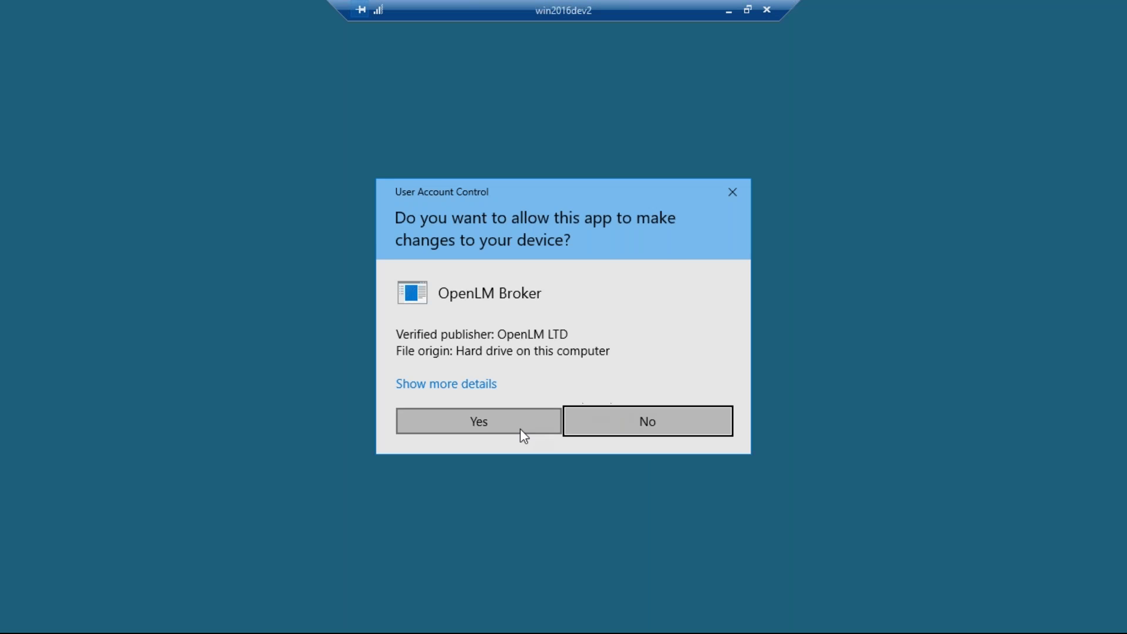
left_click(520, 431)
left_click(439, 414)
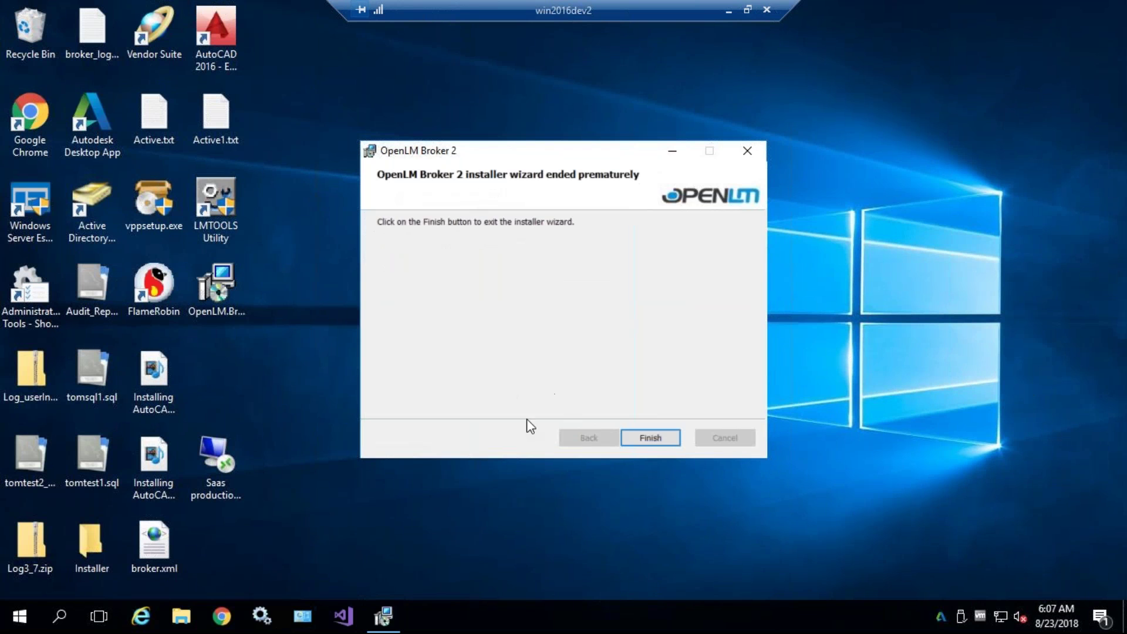
left_click(642, 438)
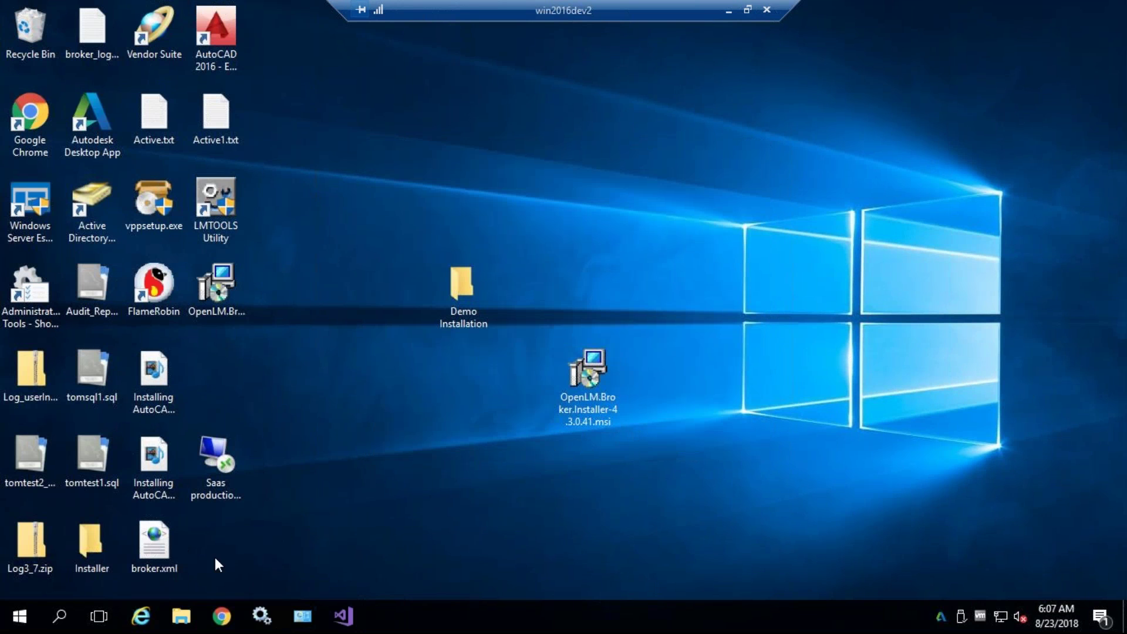
- Search for 'broker' and launch the OpenLM Broker Configuration Tool, allowing the Java permission request
left_click(59, 616)
type("broker")
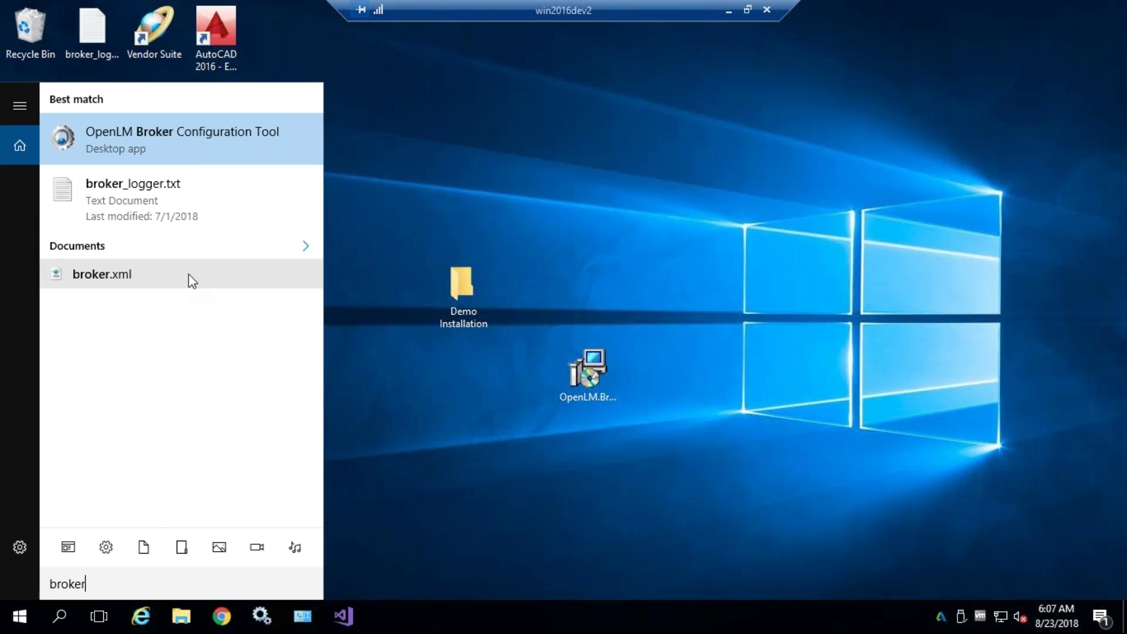
left_click(203, 152)
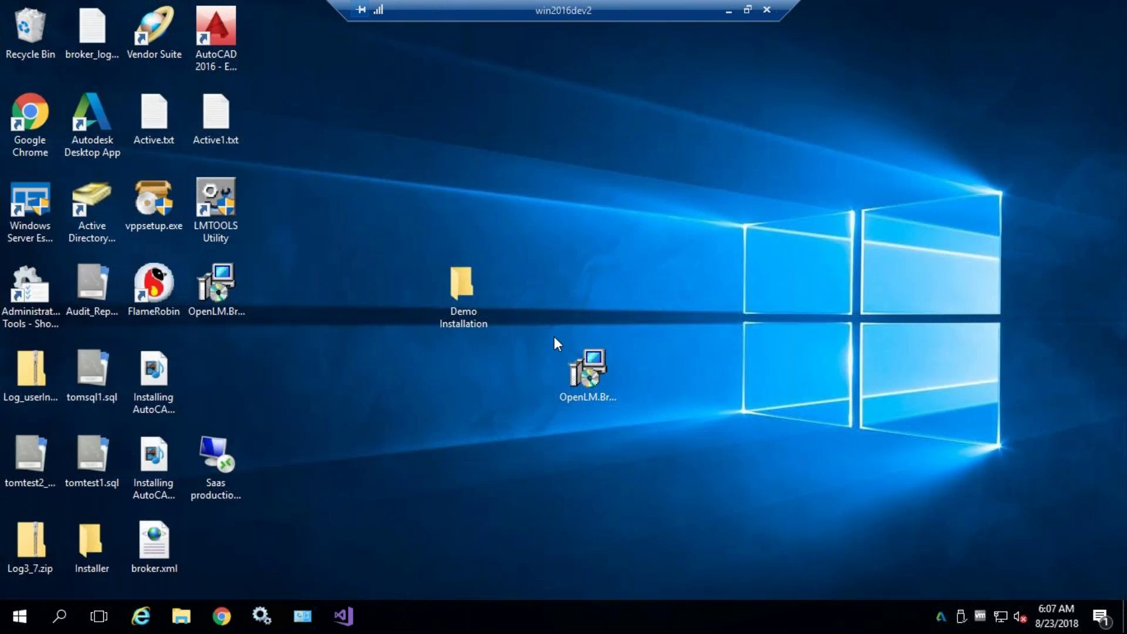
left_click(481, 422)
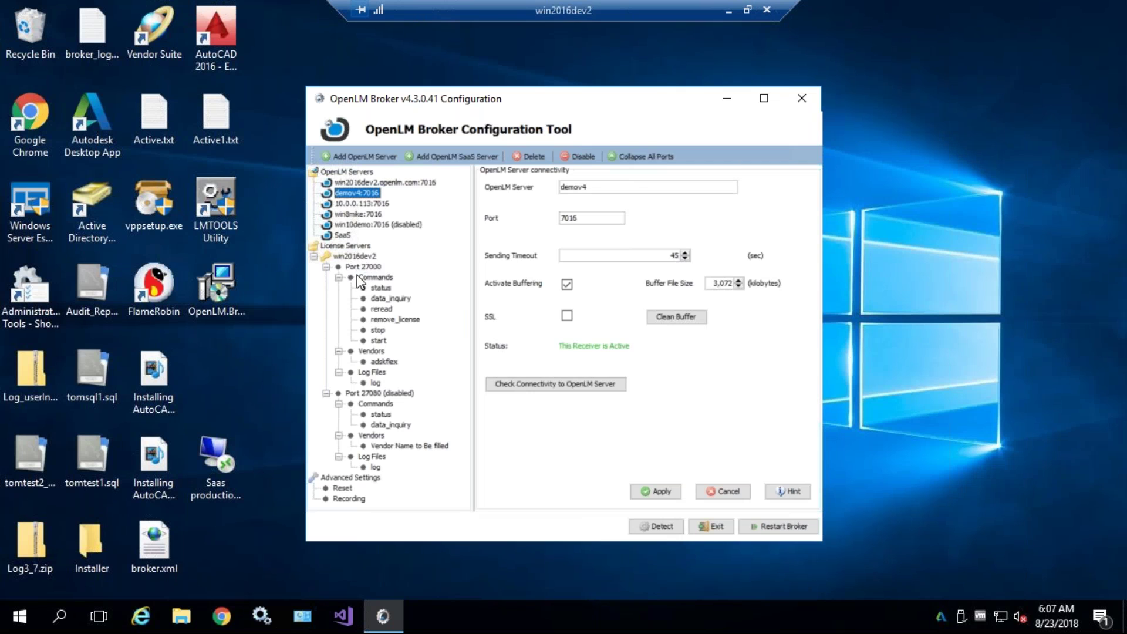
- Review the advanced license file path for port 27000
left_click(358, 267)
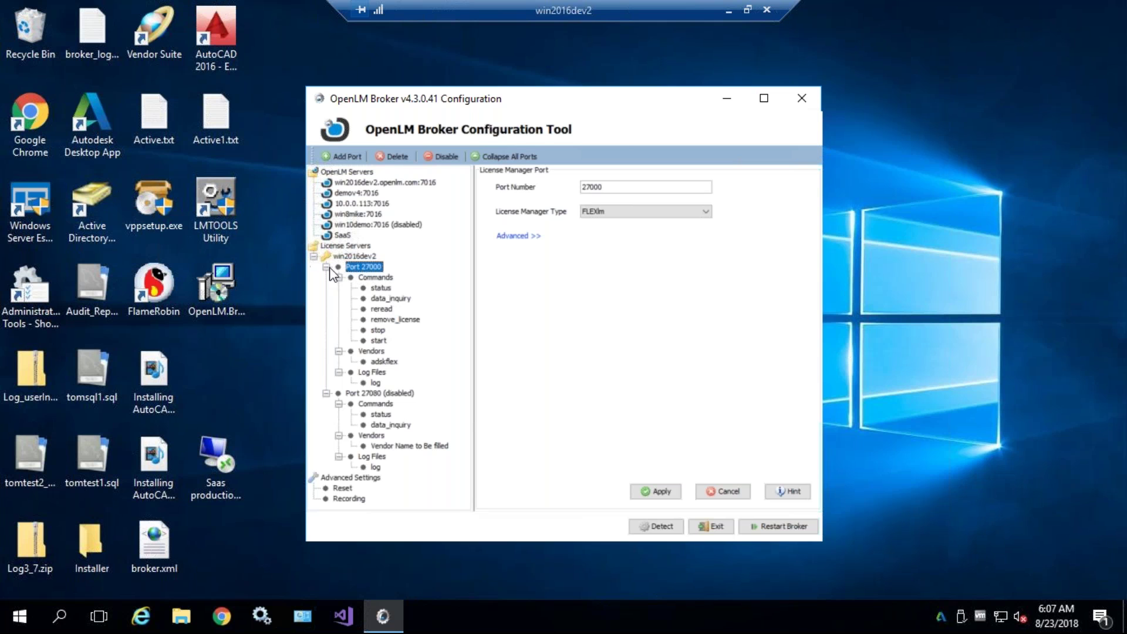
left_click(516, 238)
triple_click(561, 353)
left_click(561, 352)
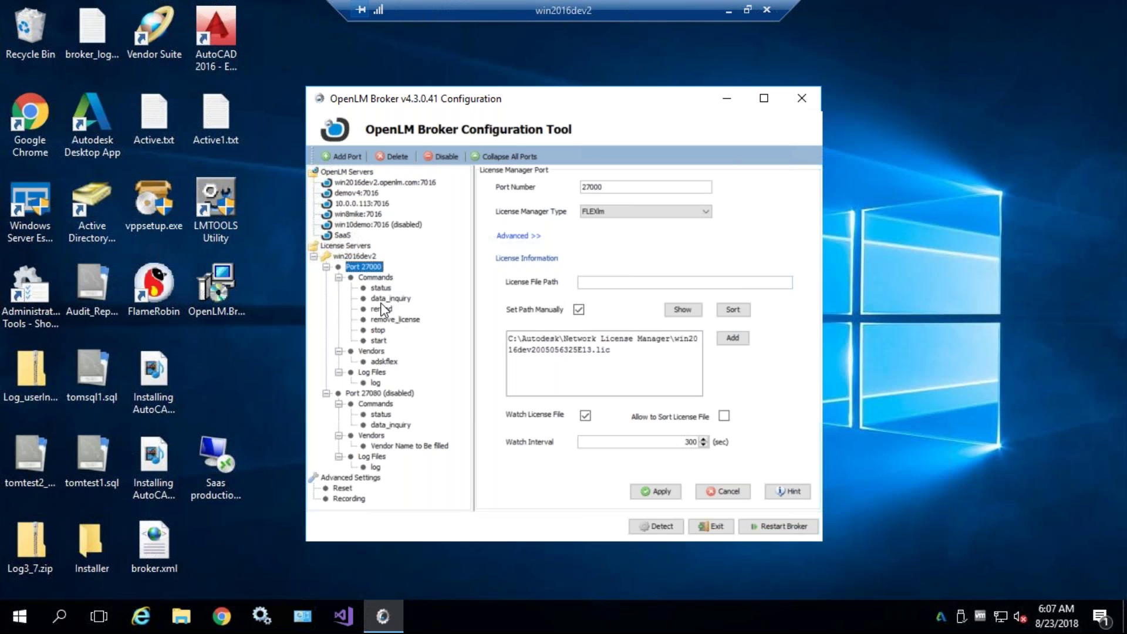
- Inspect the adskflex option file path and the debug.log log file path
left_click(381, 363)
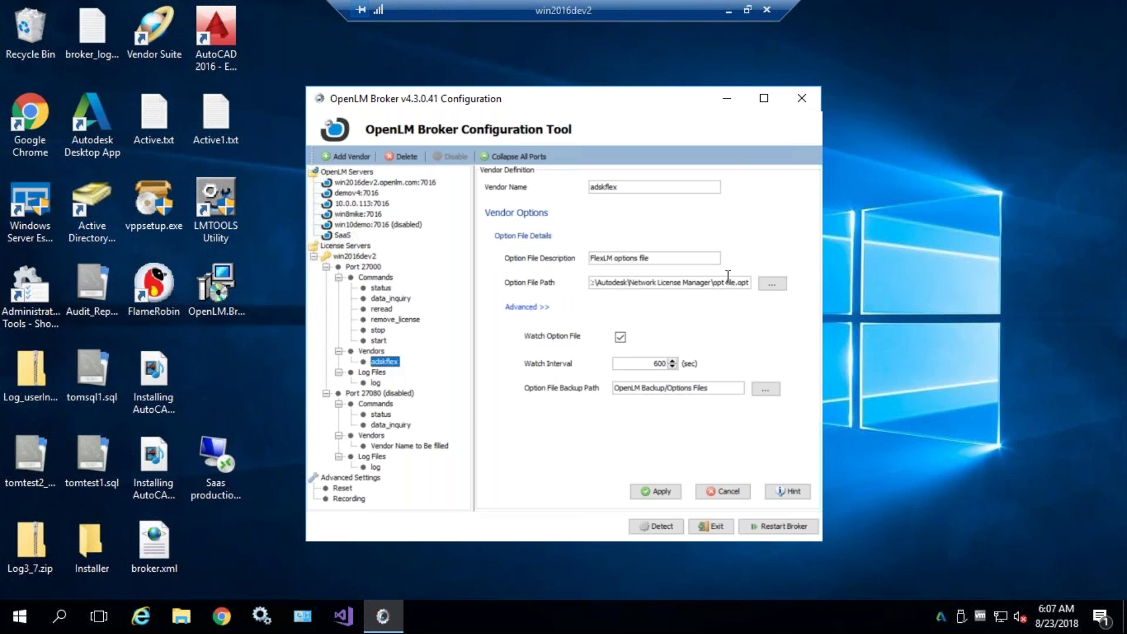
left_click_drag(717, 283, 756, 283)
left_click(700, 284)
left_click(376, 383)
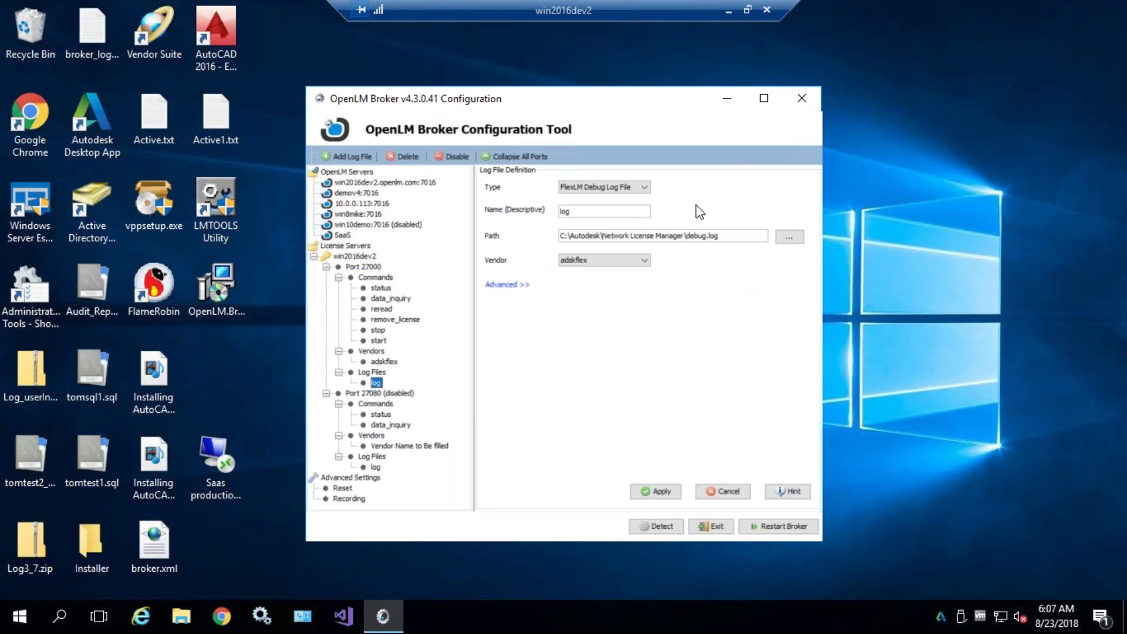
left_click_drag(720, 236, 684, 234)
left_click(684, 233)
- Examine the data_inquiry command line and its lmutil executable path
left_click(382, 300)
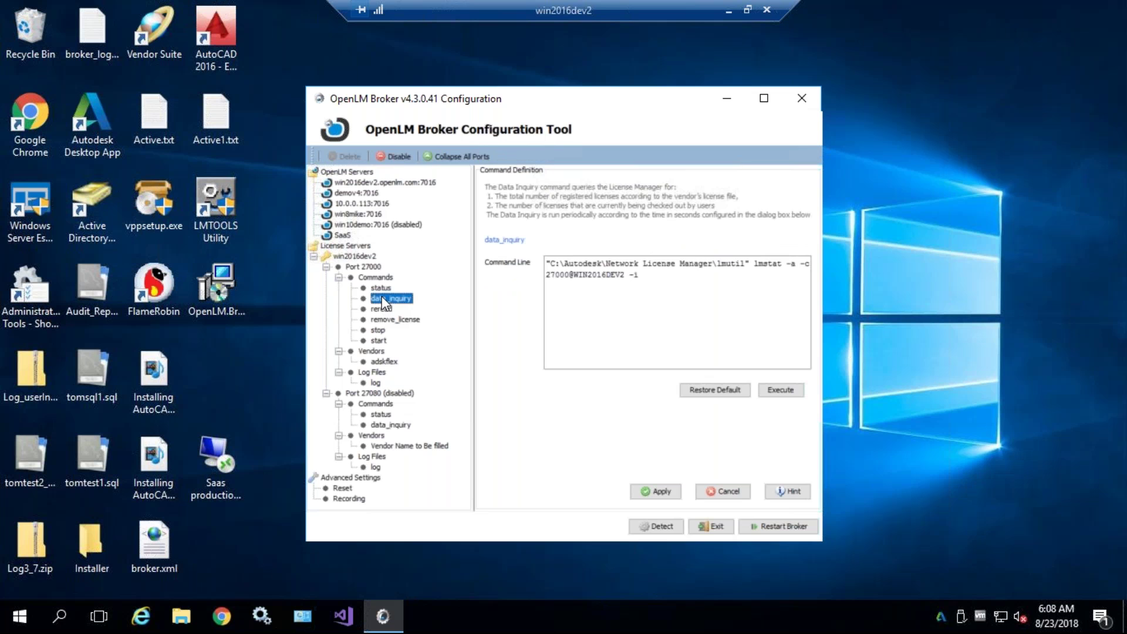
mouse_move(551, 264)
left_mouse_down()
mouse_move(745, 264)
mouse_move(552, 265)
left_mouse_up()
double_click(731, 264)
left_click(584, 267)
left_click_drag(547, 263, 708, 264)
double_click(731, 264)
- Check the status command, port 27000's license file path, and the commands path settings
left_click(380, 287)
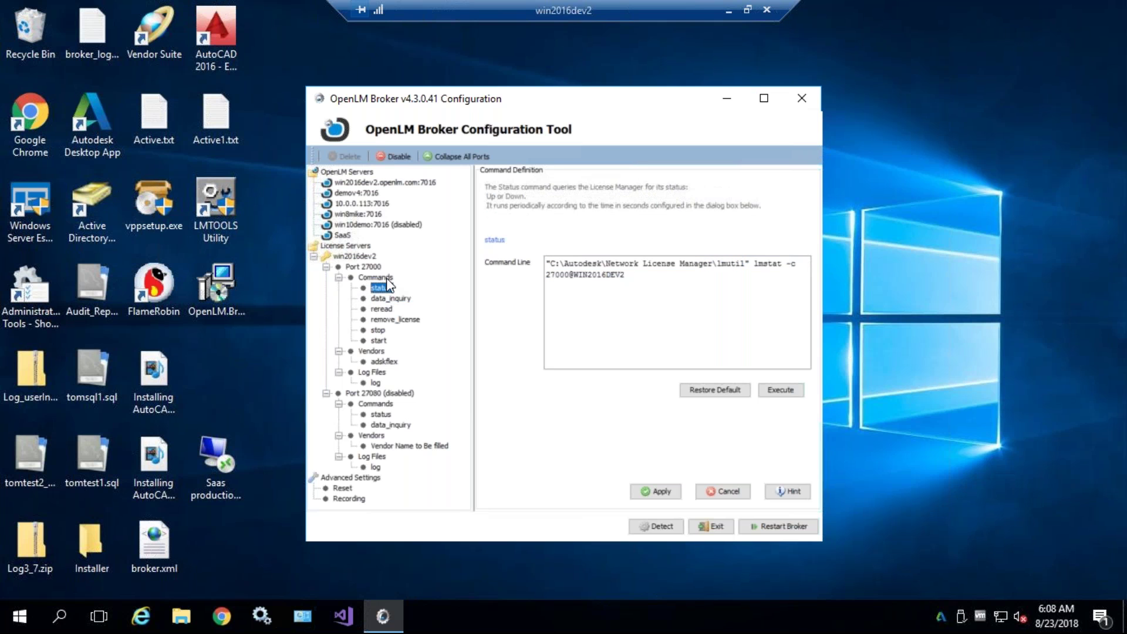
left_click(388, 299)
left_click(382, 287)
left_click(361, 266)
triple_click(513, 351)
left_click(527, 341)
left_click(367, 278)
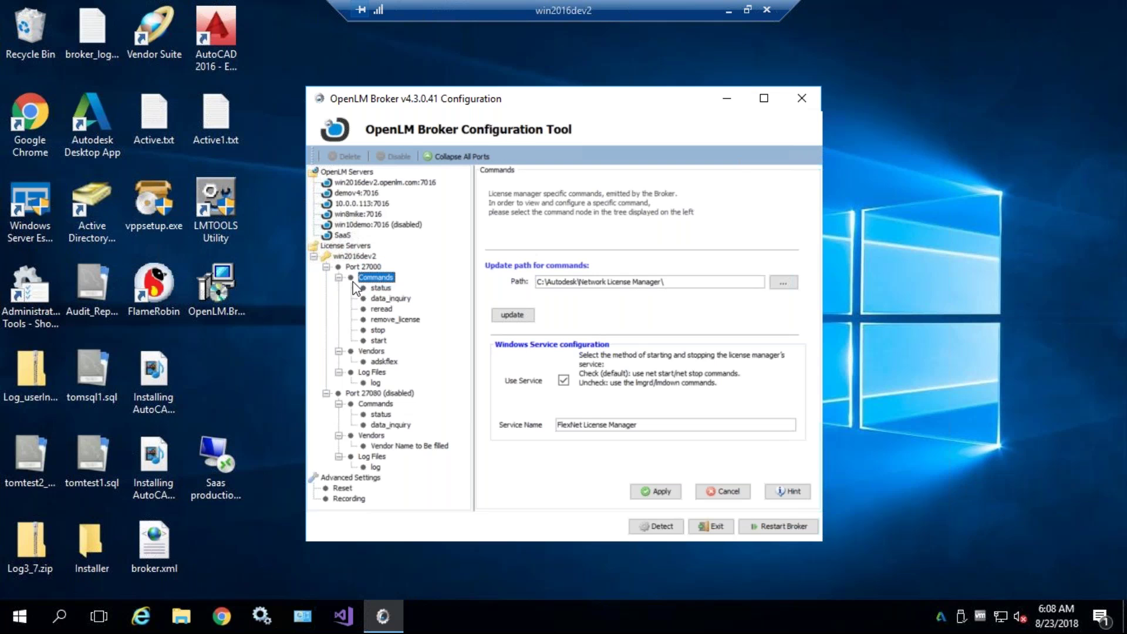
- Close the Broker Configuration Tool, confirming the exit on the second attempt
left_click(802, 99)
left_click(580, 337)
left_click(799, 103)
left_click(59, 616)
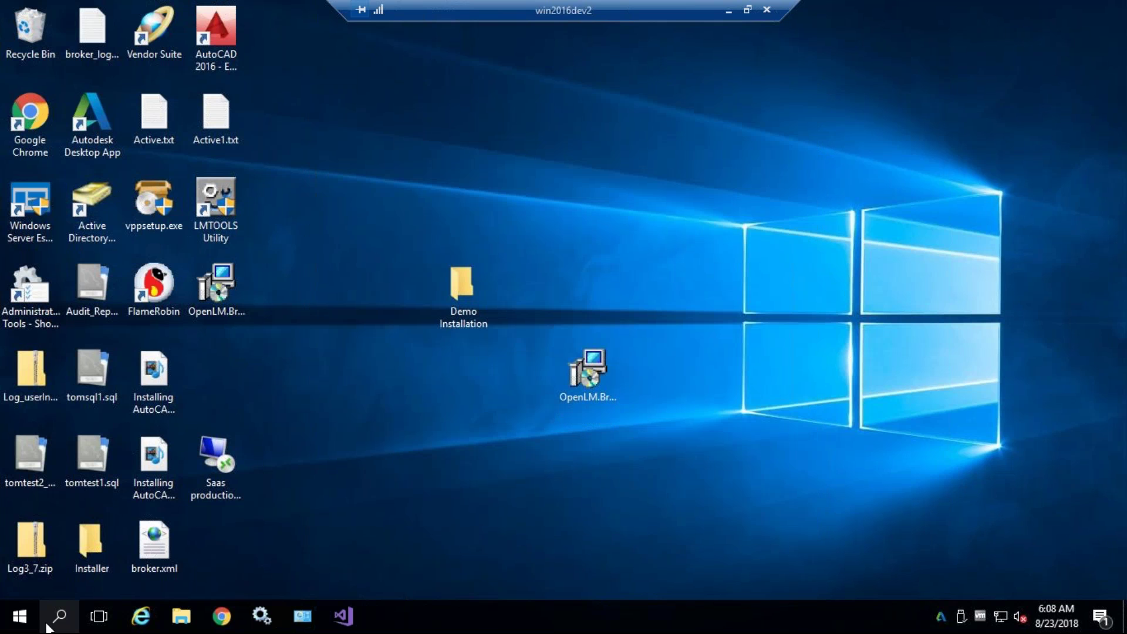
- Relaunch the Broker Configuration Tool from the OpenLM group in the Start menu's program list
type("broker")
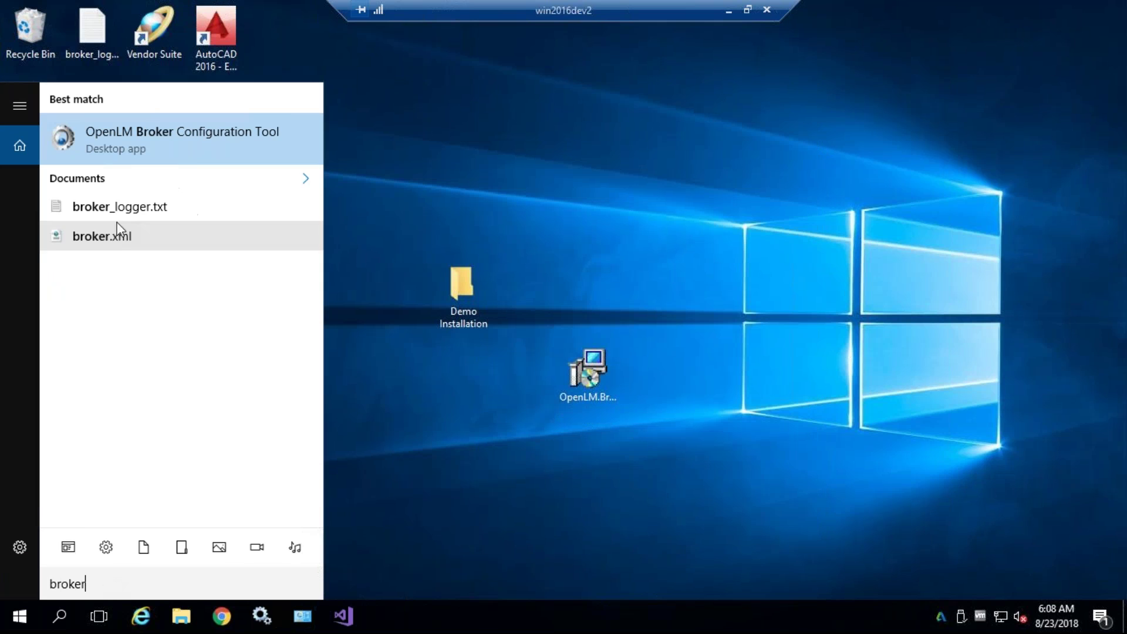
type(" 2")
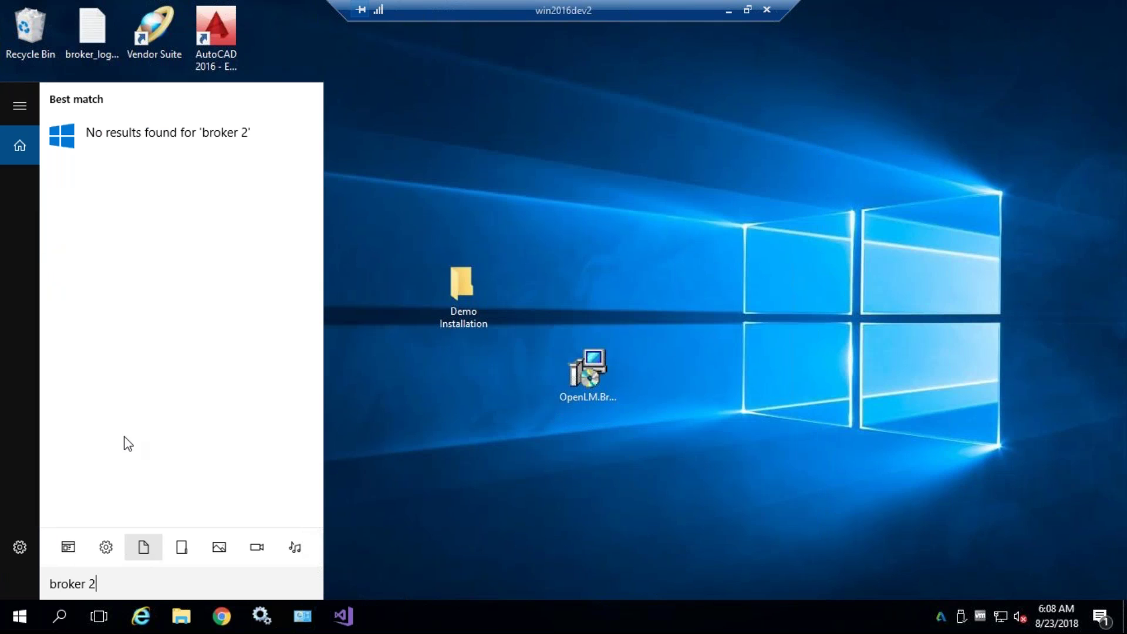
left_click(7, 622)
left_click(7, 621)
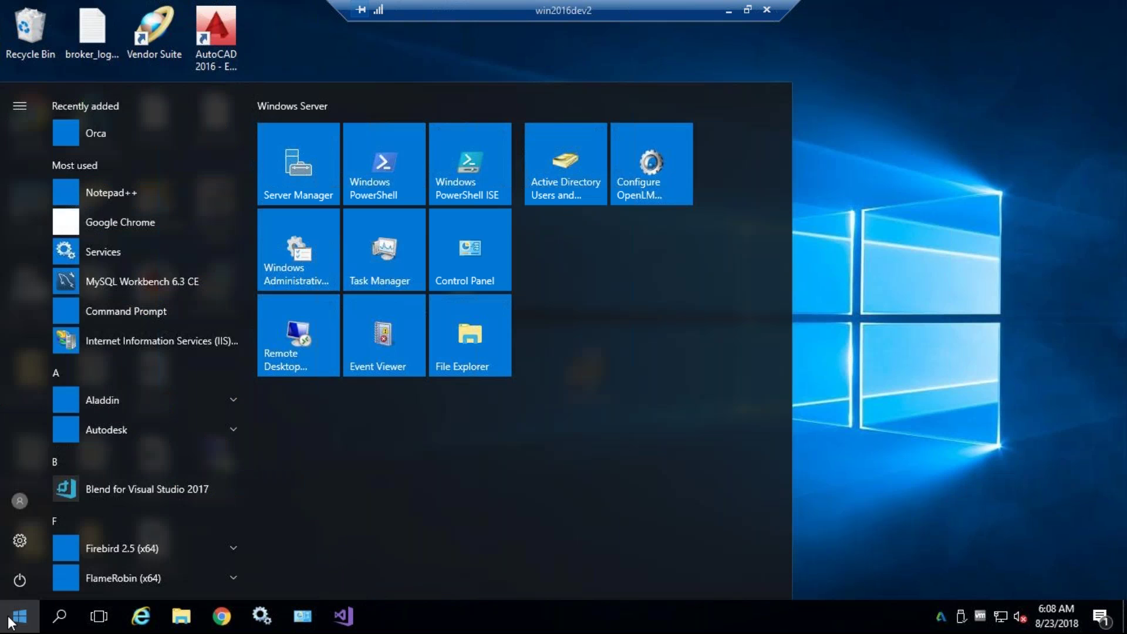
scroll(166, 367, "down", 5)
scroll(159, 370, "down", 3)
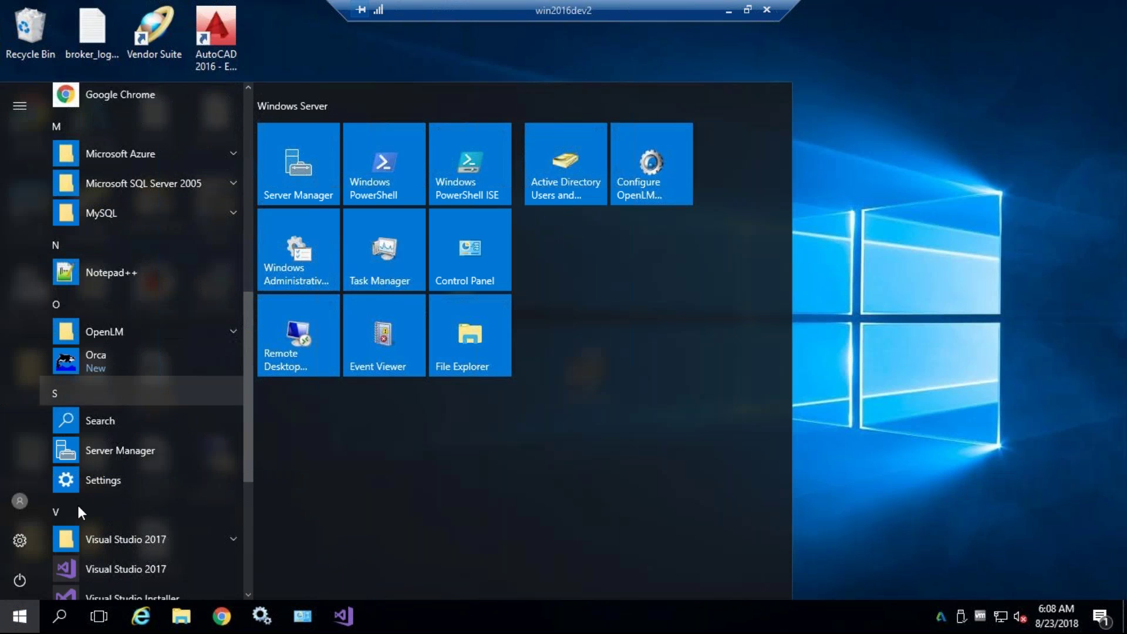
left_click(130, 326)
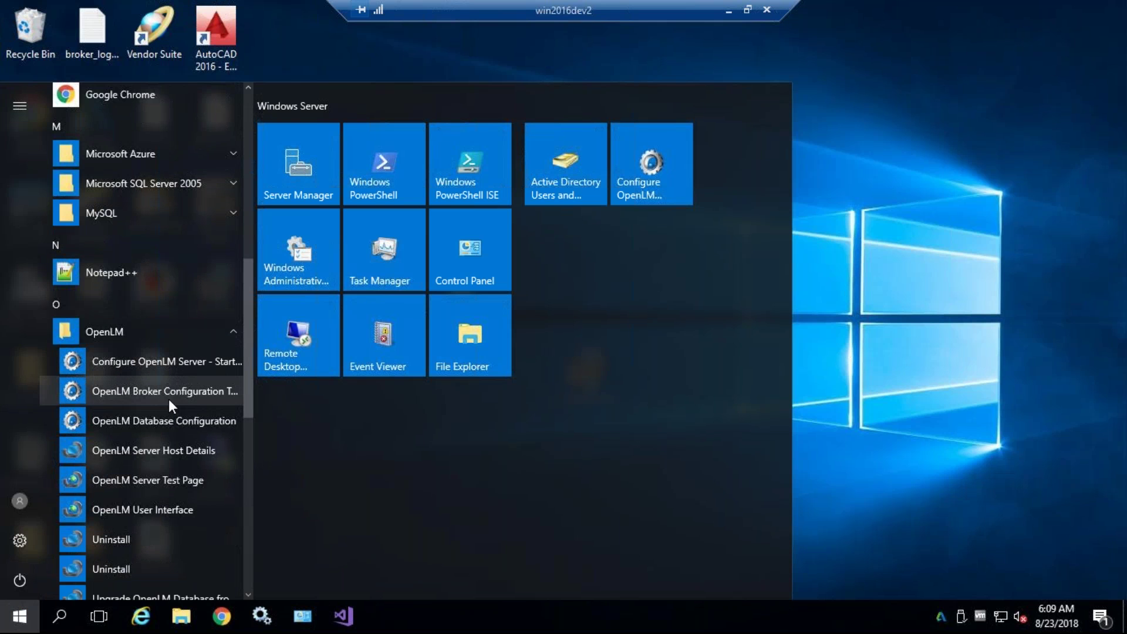
scroll(144, 459, "down", 1)
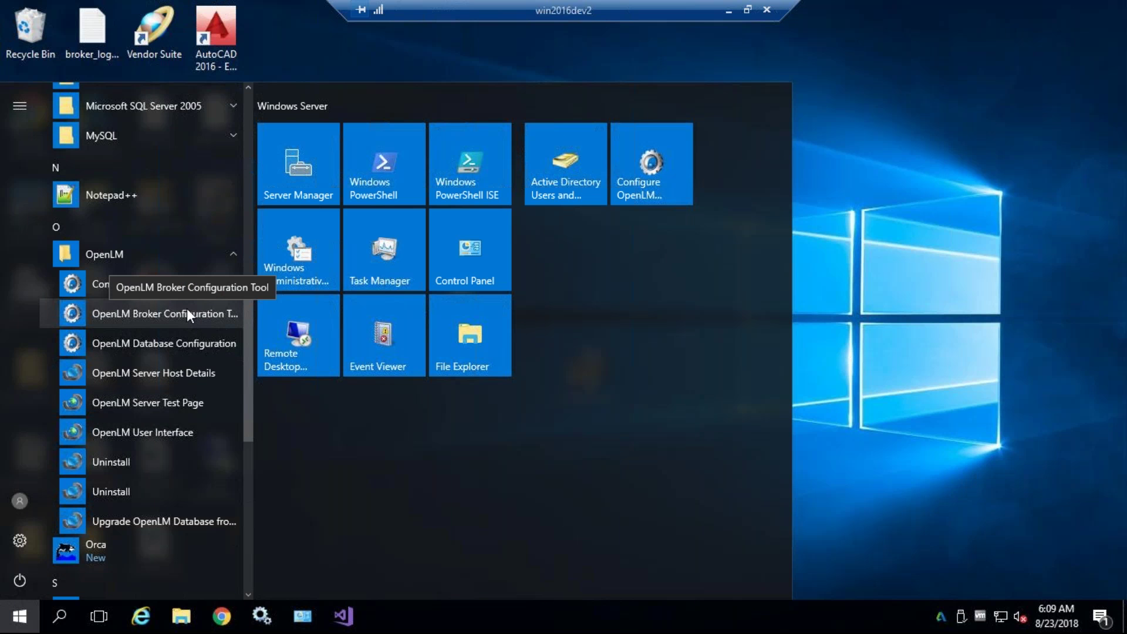
scroll(180, 308, "down", 2)
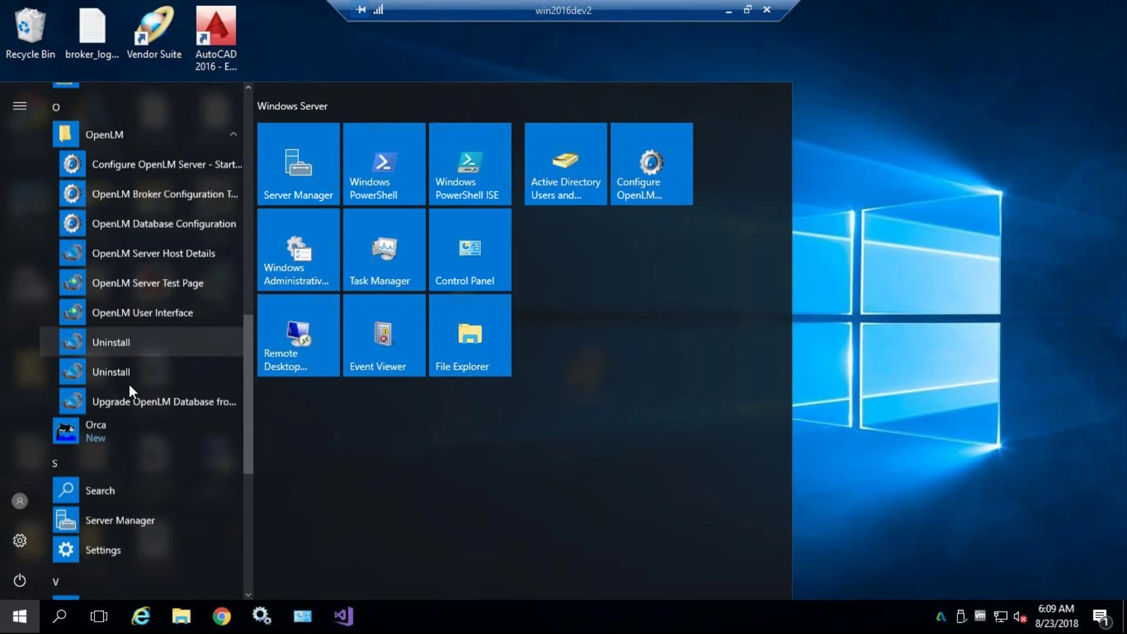
scroll(129, 384, "up", 2)
left_click(150, 311)
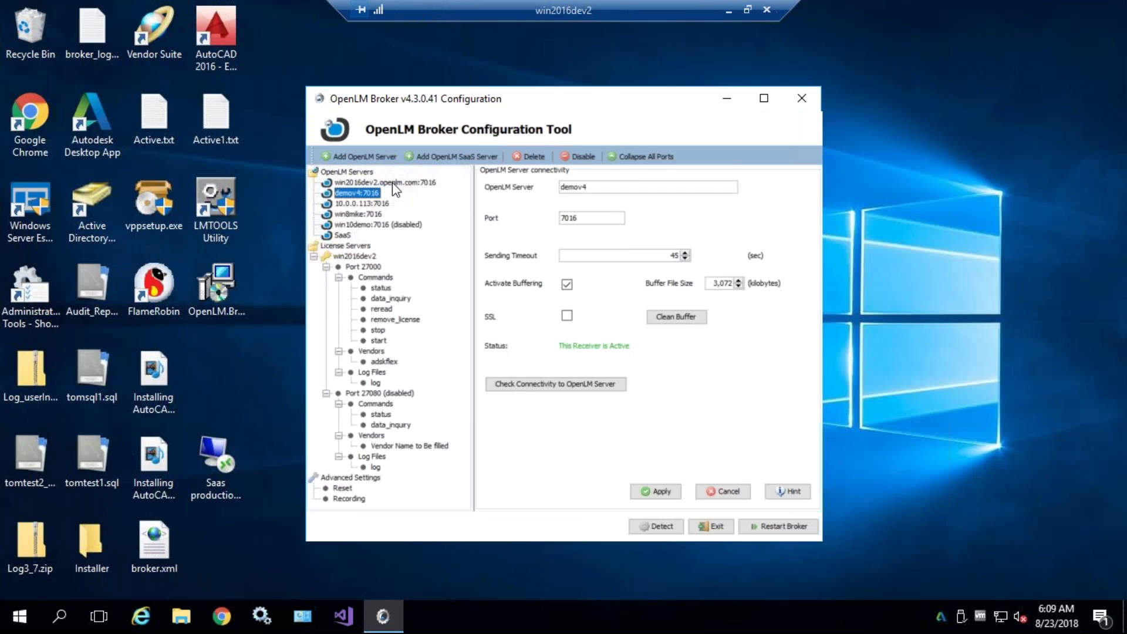
- Add an OpenLM Server named win10demo and delete the duplicate server entry
left_click(355, 173)
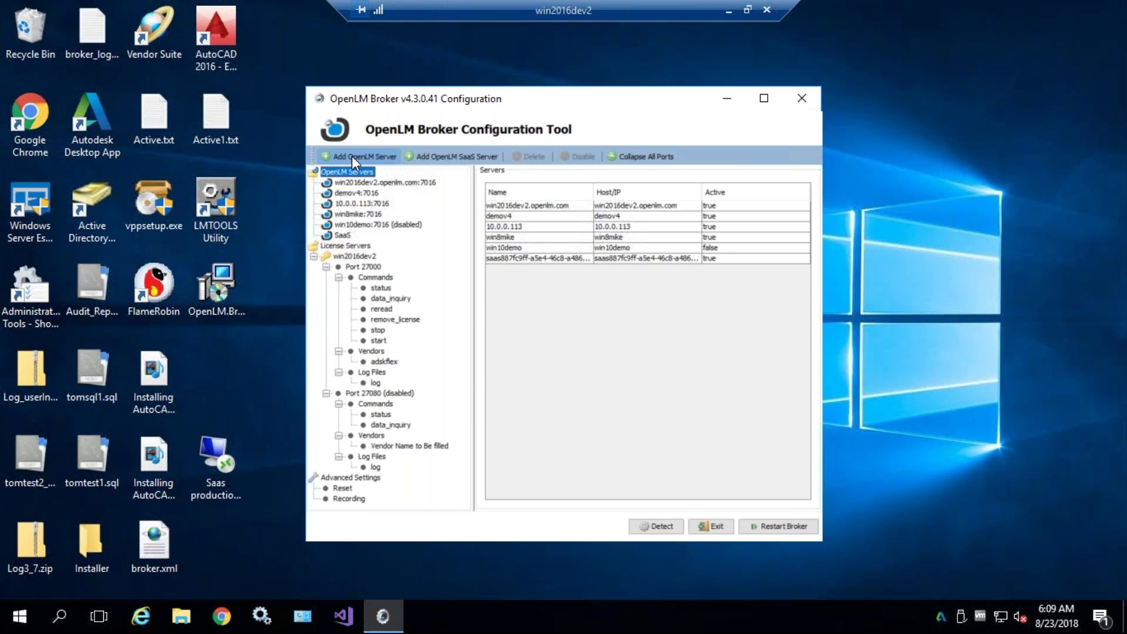
left_click(351, 156)
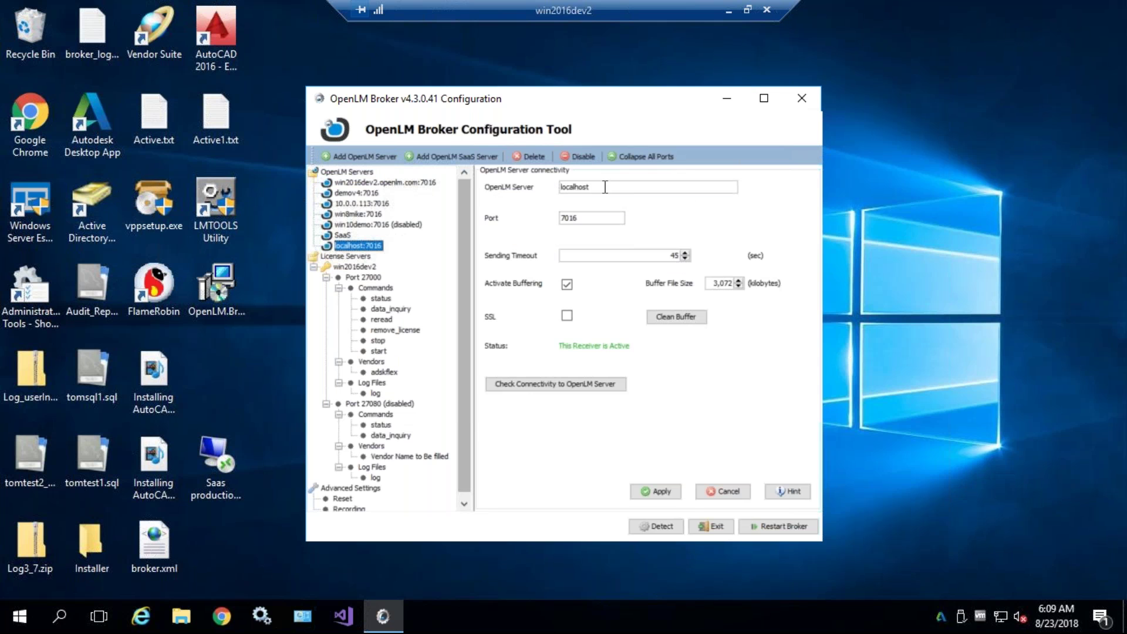
left_click_drag(594, 187, 556, 189)
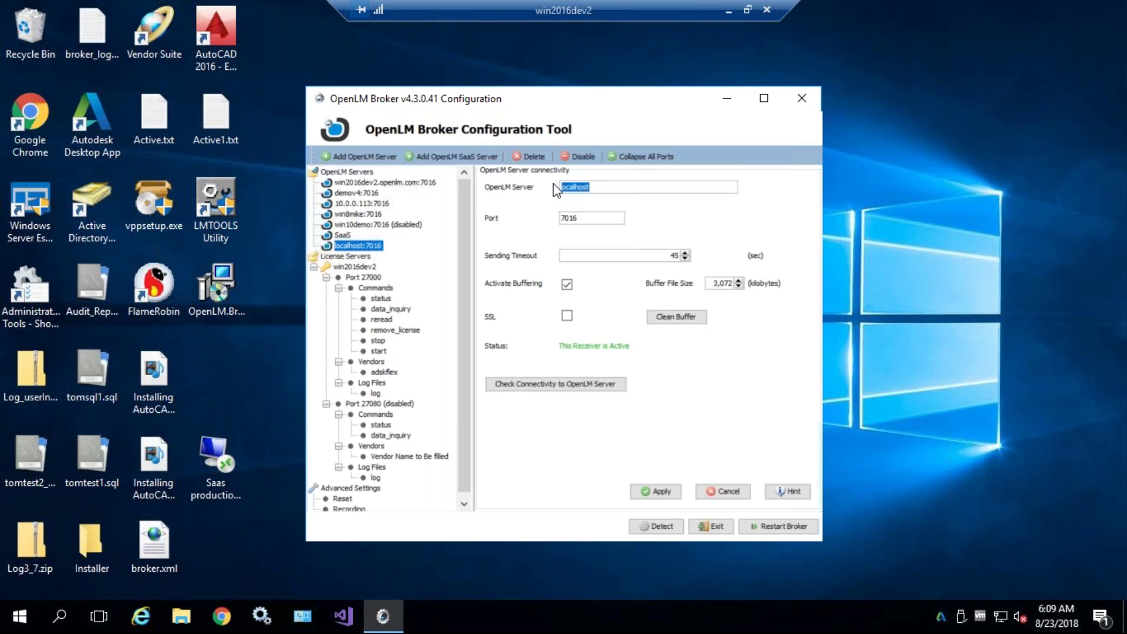
type("dem")
key("BackSpace")
key("BackSpace")
key("BackSpace")
type("win10demo")
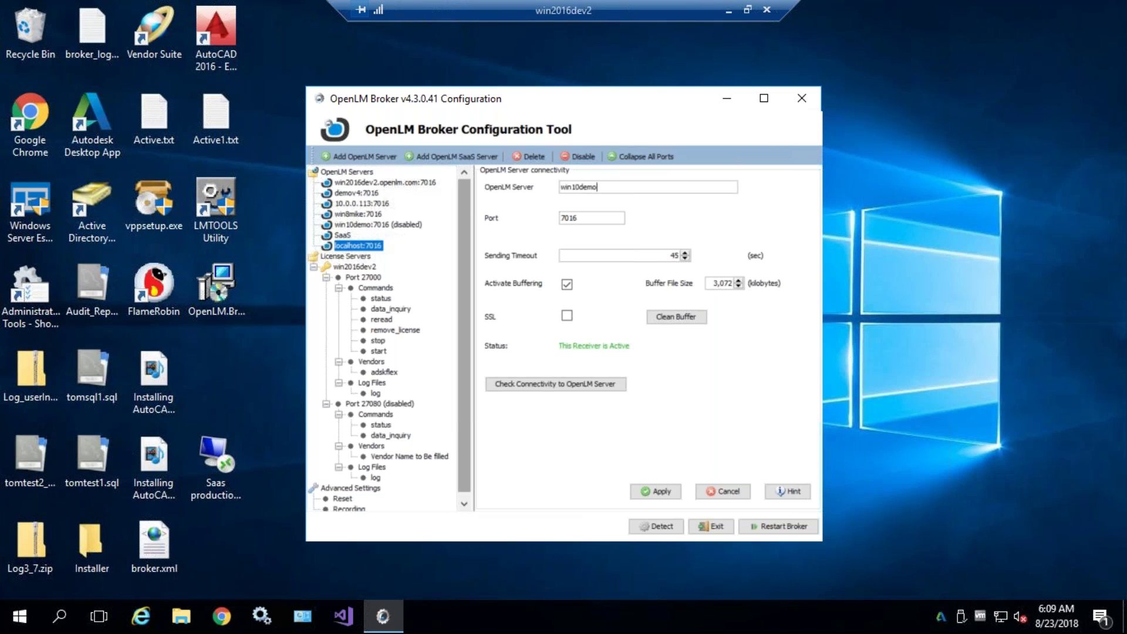
left_click(546, 156)
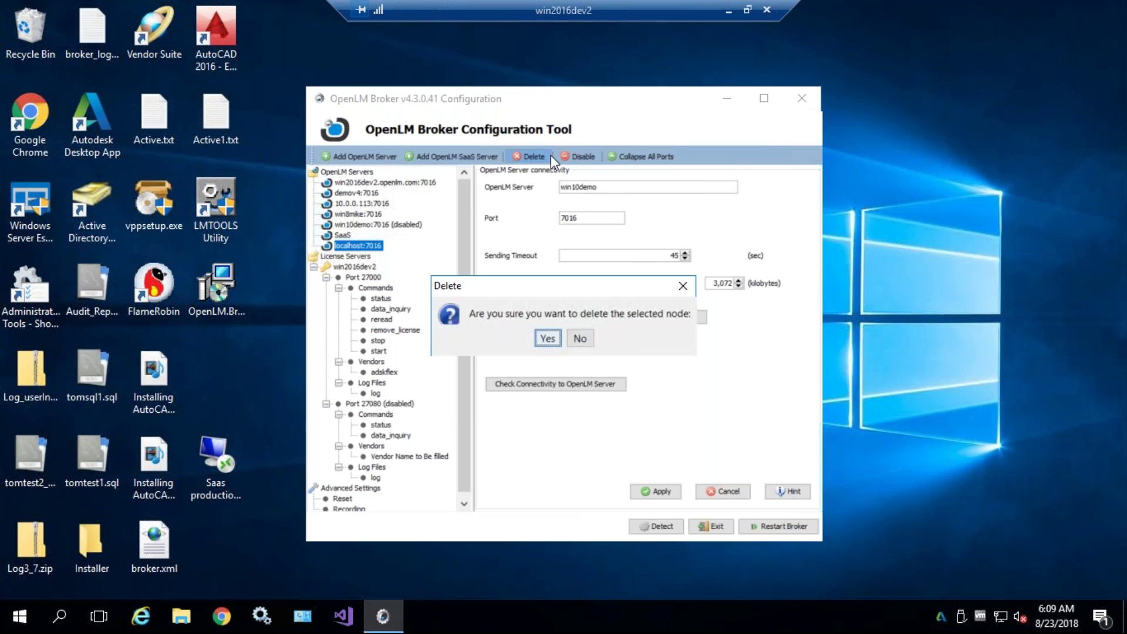
left_click(547, 336)
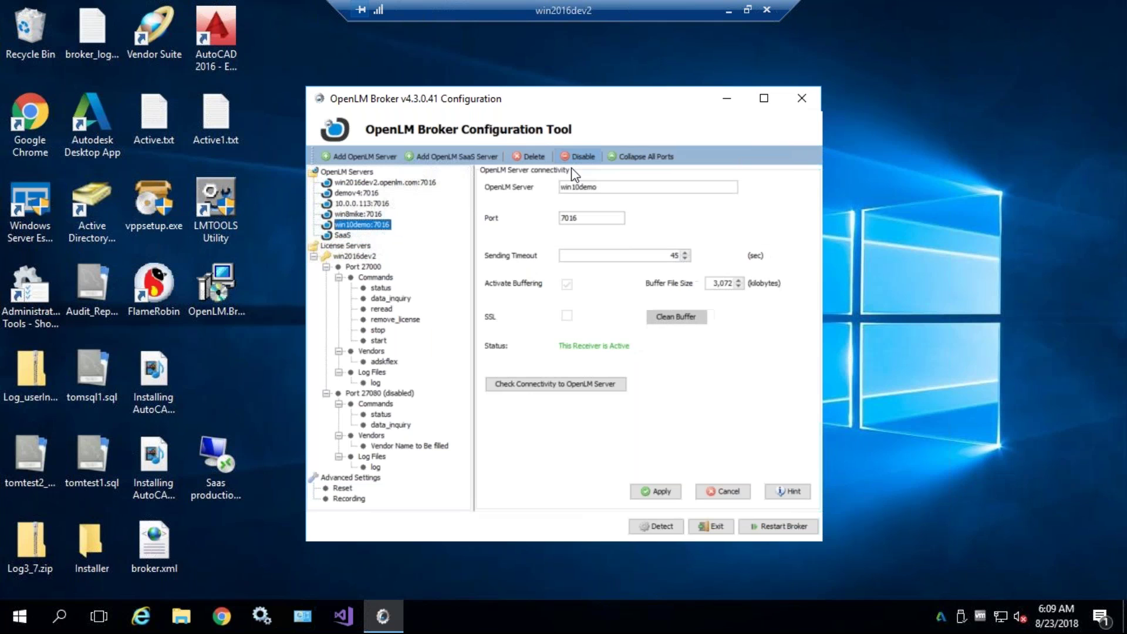
- Test connectivity to win10demo:7016, apply the settings, and bring up port 27000's data_inquiry command
double_click(594, 186)
double_click(604, 188)
left_click(633, 188)
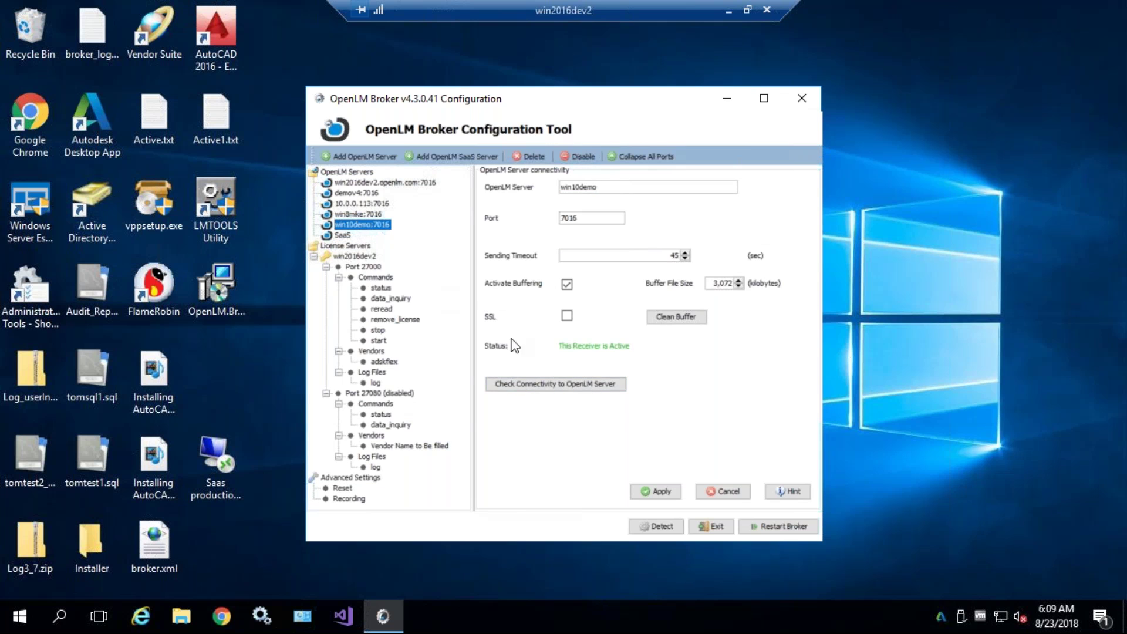
left_click(520, 386)
left_click(645, 487)
left_click(646, 348)
left_click(363, 266)
left_click(384, 298)
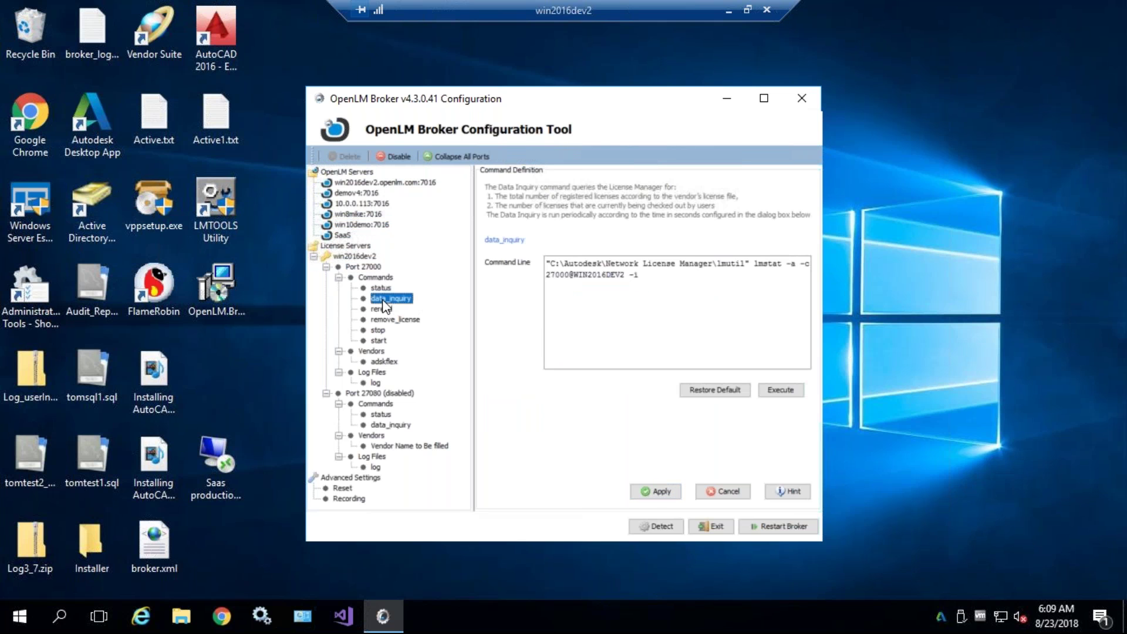
- Execute the data_inquiry command test, which fails with 'Connection refused'
left_click(781, 391)
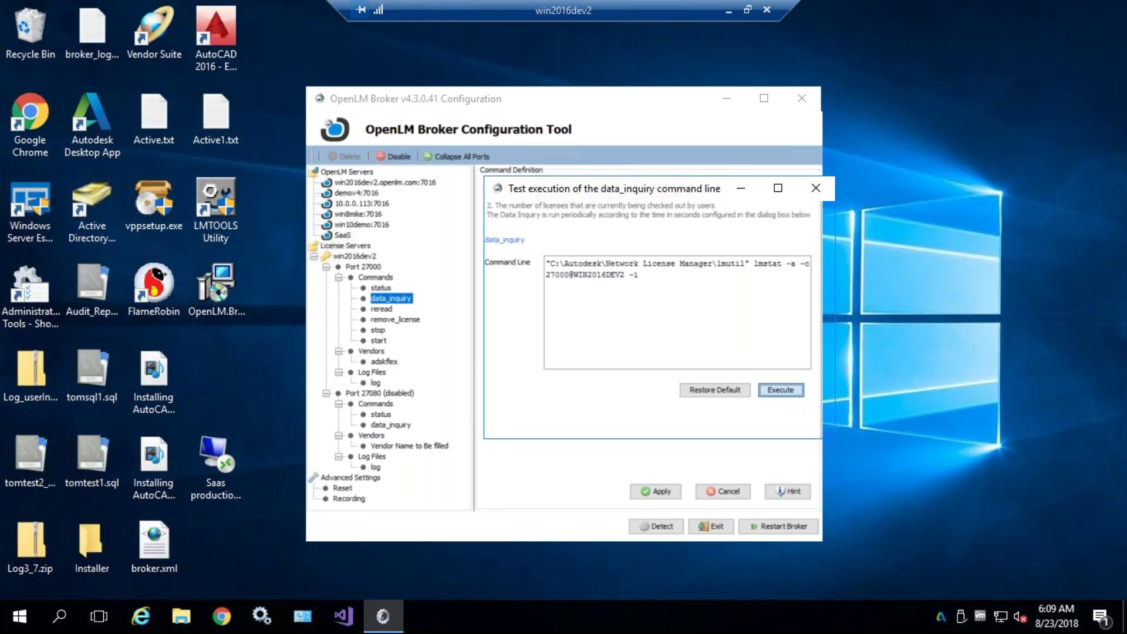
left_click(781, 390)
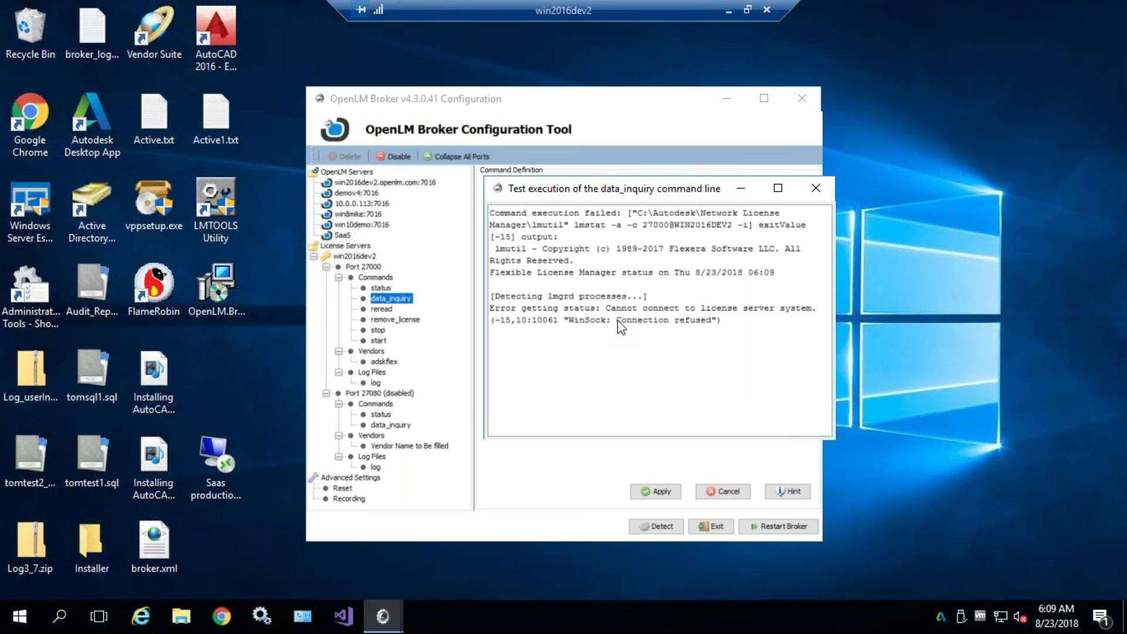
left_click_drag(617, 322, 701, 324)
left_click(665, 331)
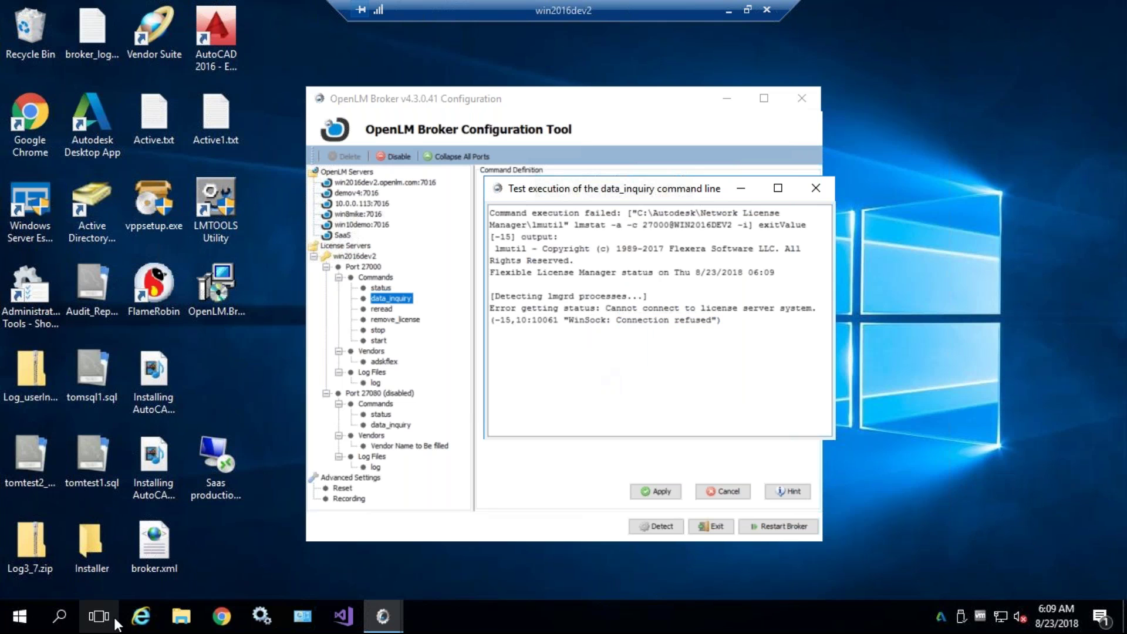
- Launch LMTOOLS with administrator rights on its Start/Stop/Reread tab
double_click(216, 197)
left_click(439, 421)
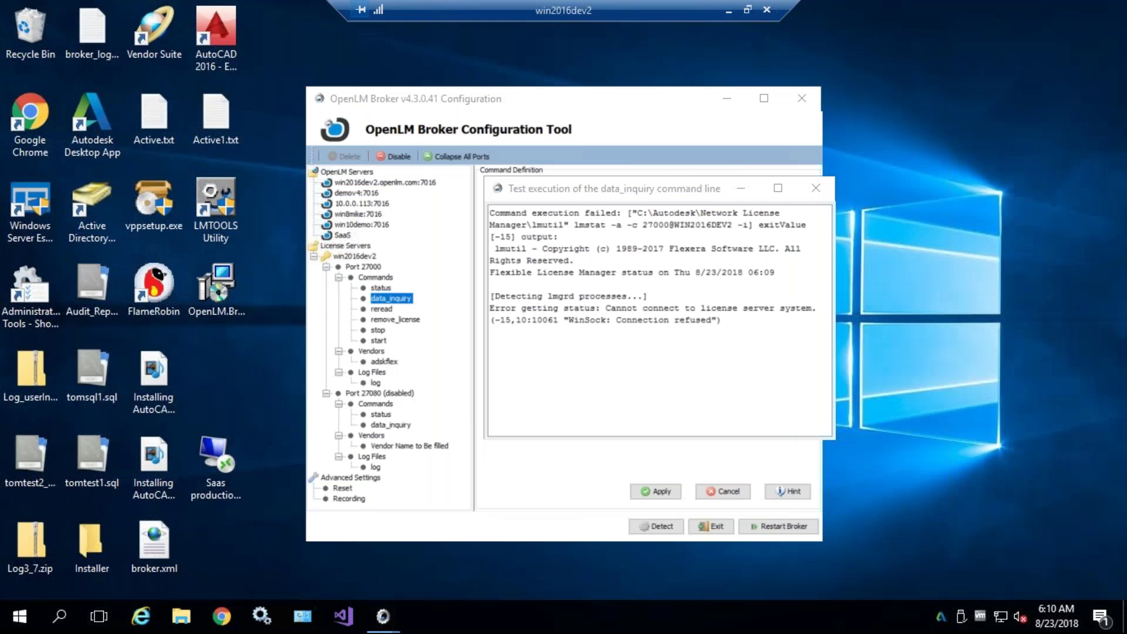
left_click(516, 177)
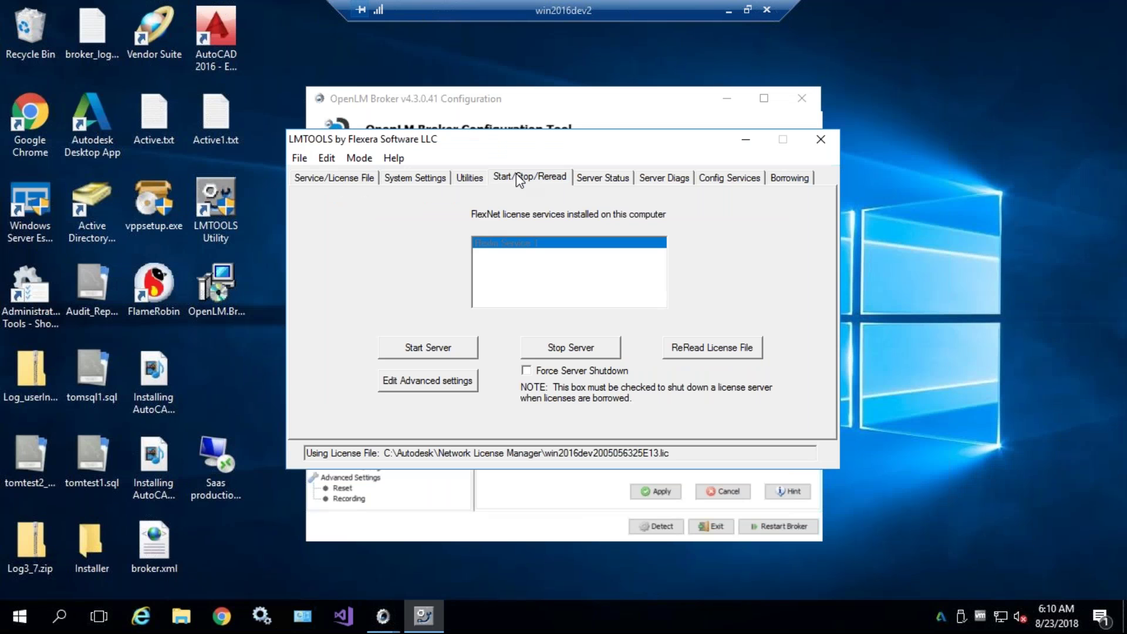
- Start the license server and confirm via status enquiry that adskflex v11.14.1 is up with 0 licenses in use
left_click(439, 350)
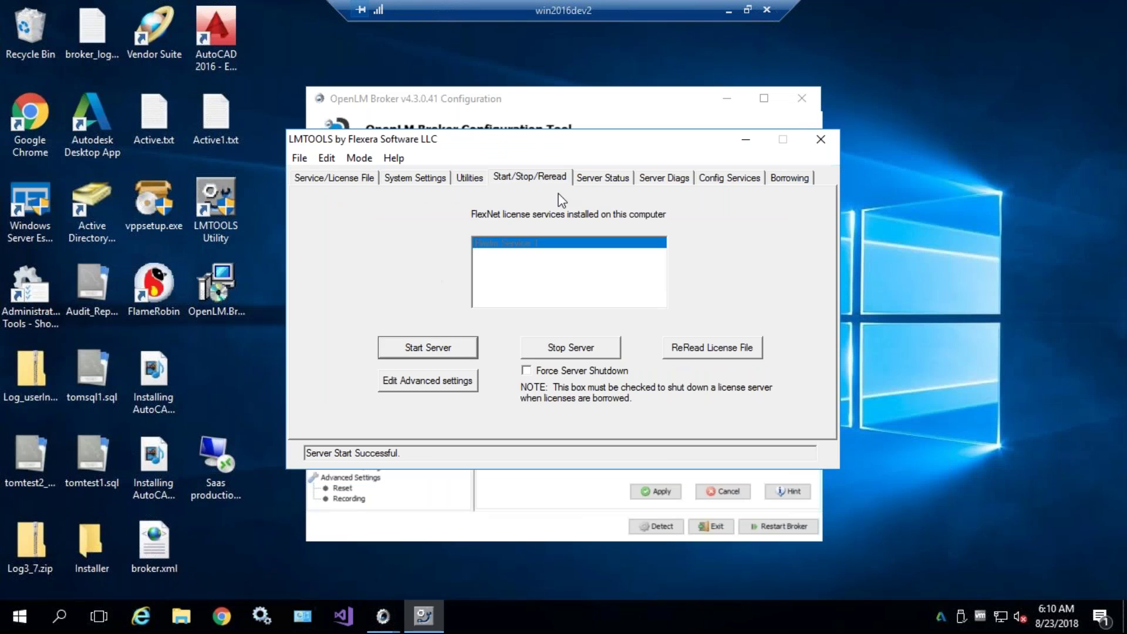
left_click(599, 177)
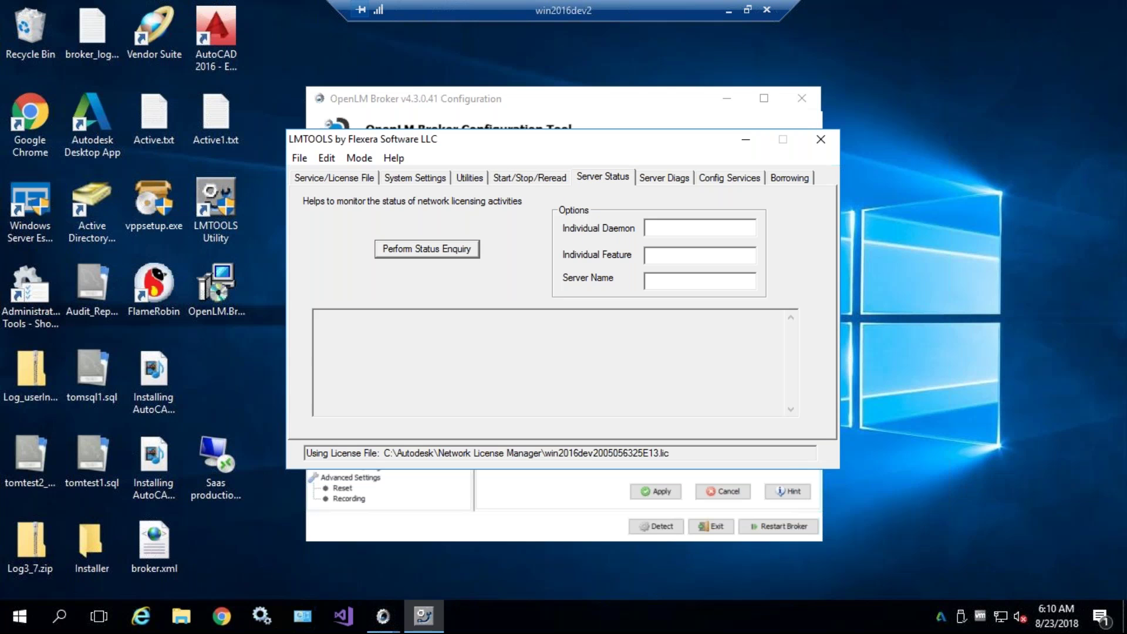
left_click(426, 249)
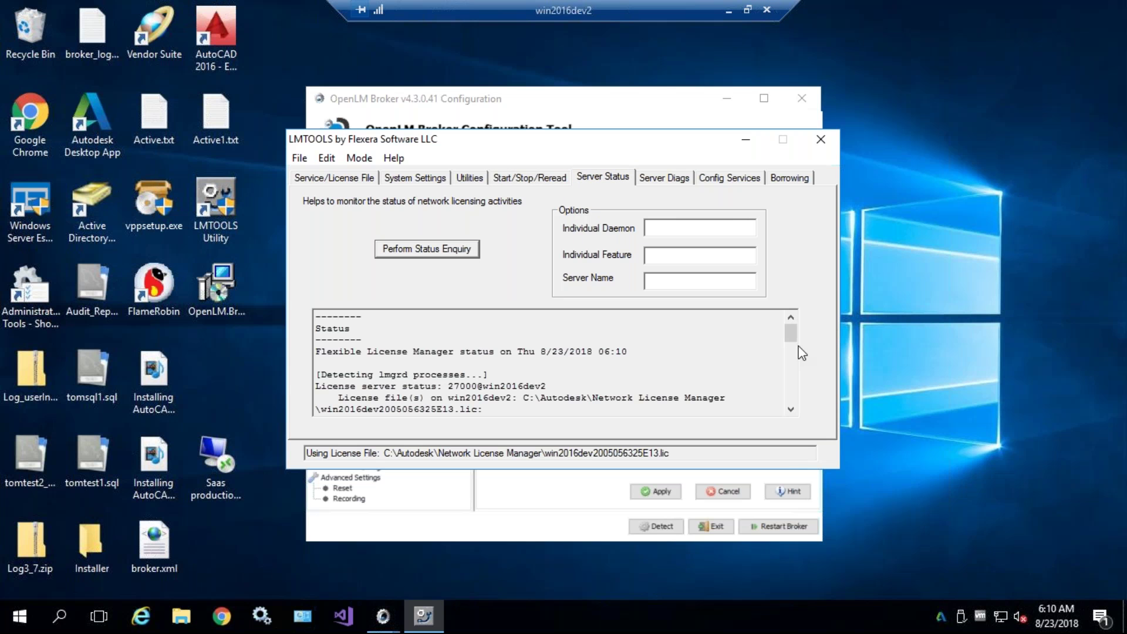
left_click_drag(797, 343, 794, 407)
left_click_drag(451, 375, 292, 282)
left_click(552, 364)
scroll(552, 364, "down", 10)
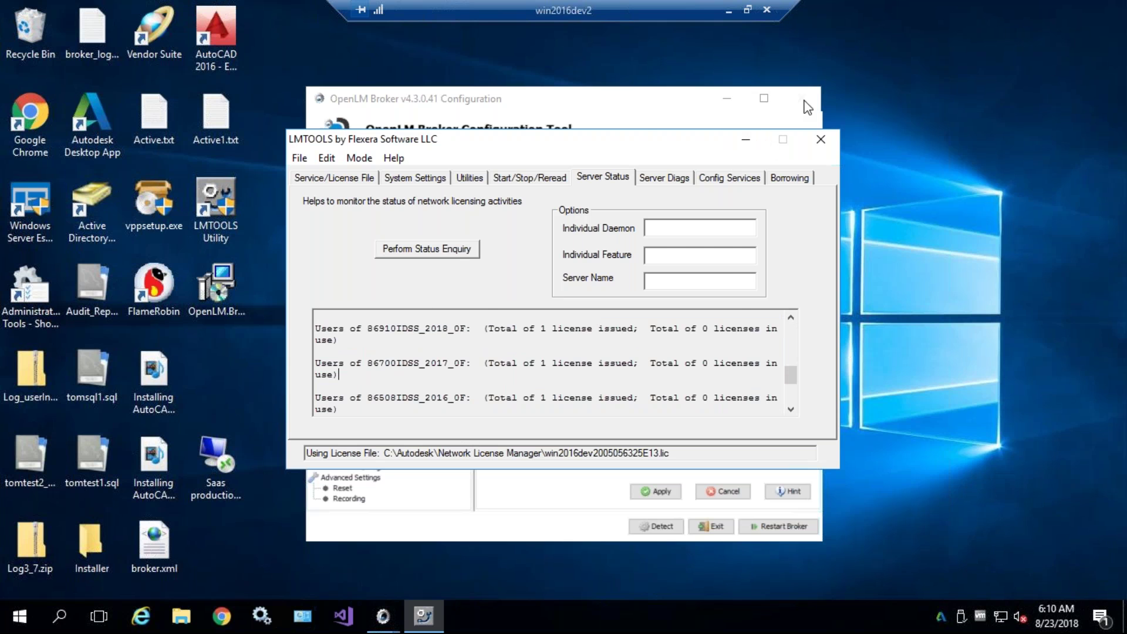
left_click(745, 141)
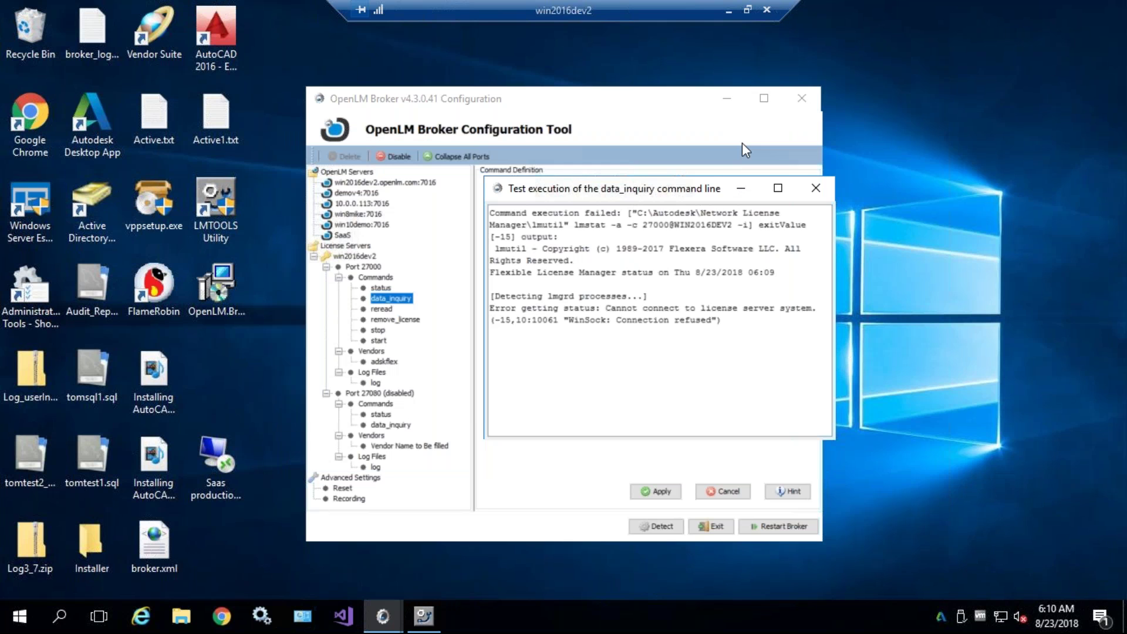
left_click(815, 188)
- Rerun the data_inquiry test, now listing permanent adskflex features with 0 in use
left_click(411, 299)
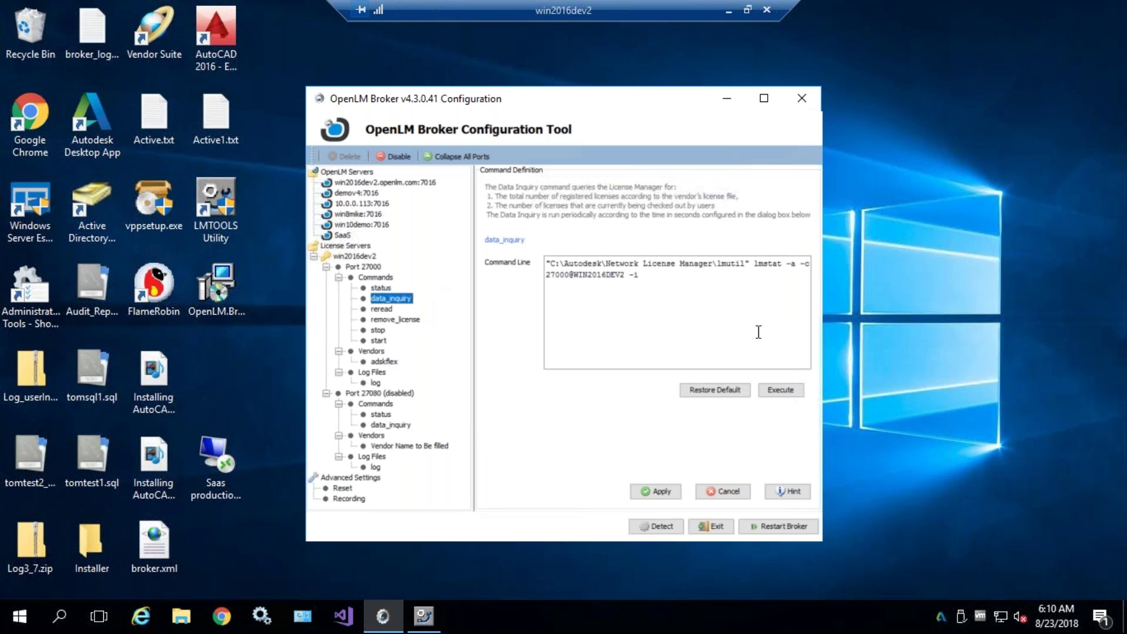
left_click(785, 391)
scroll(690, 322, "up", 15)
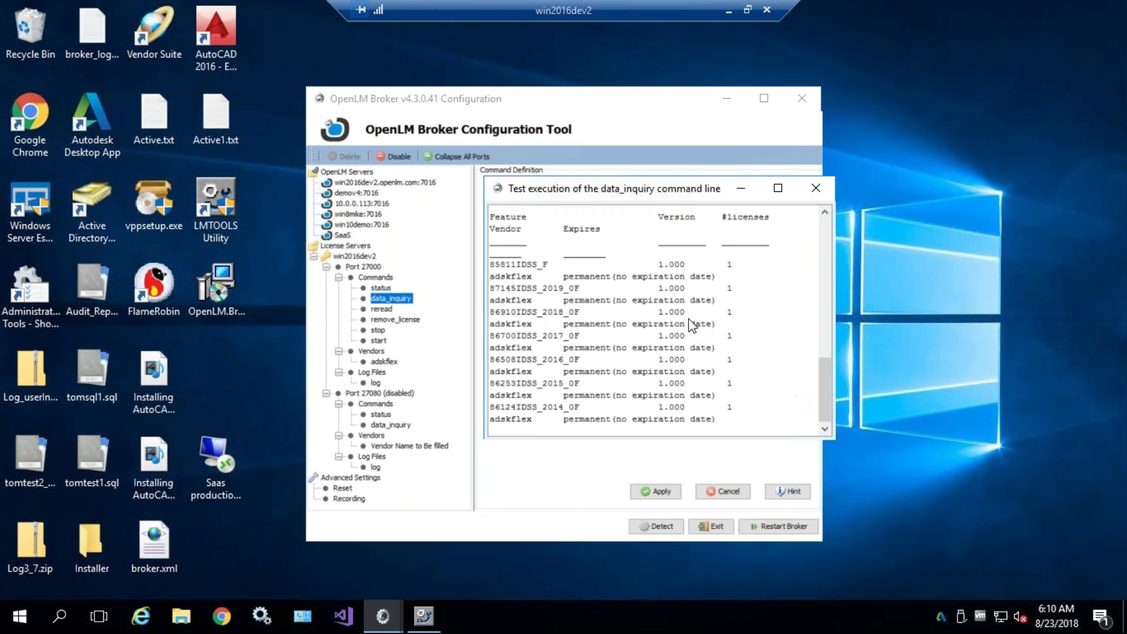
scroll(687, 320, "down", 15)
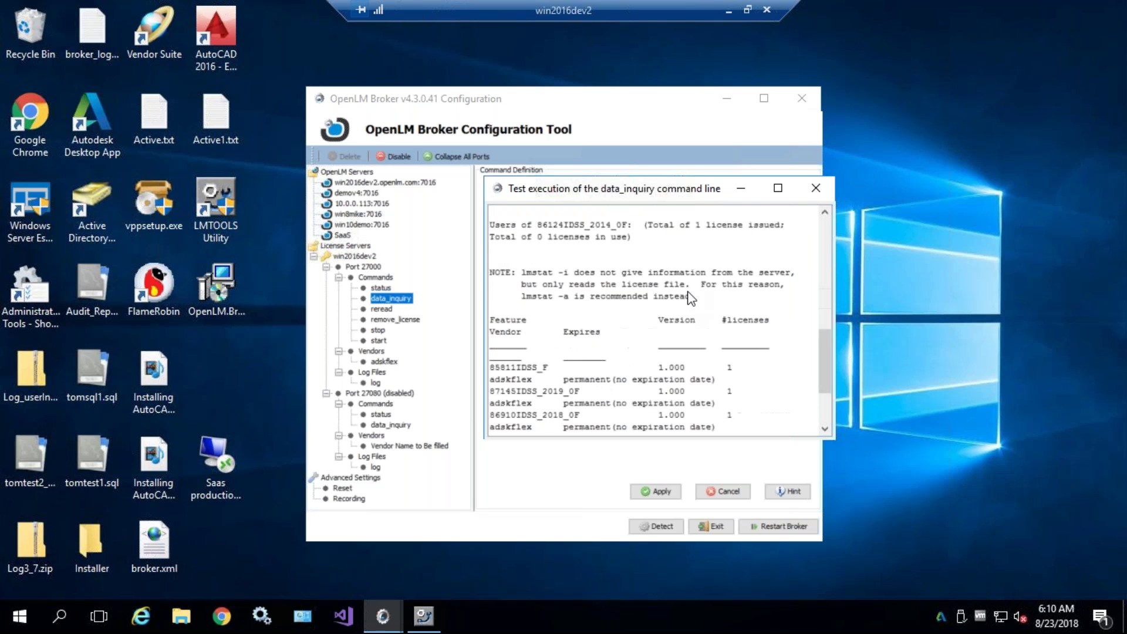
left_click(816, 189)
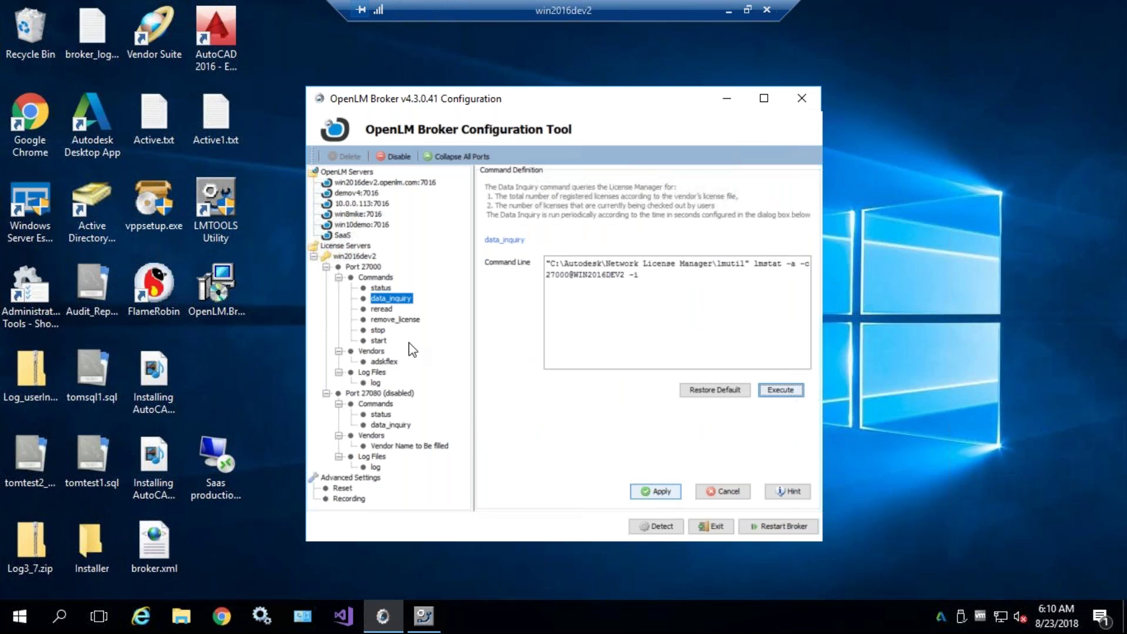
- Apply the data_inquiry settings and restart the broker service
left_click(656, 492)
left_click(776, 527)
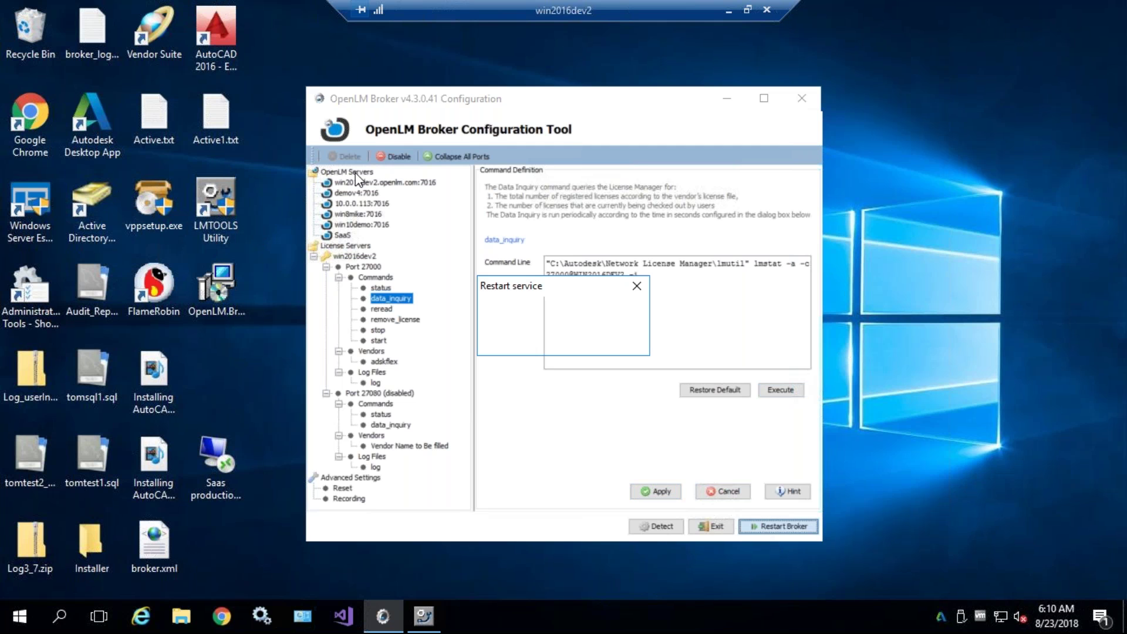
key("Return")
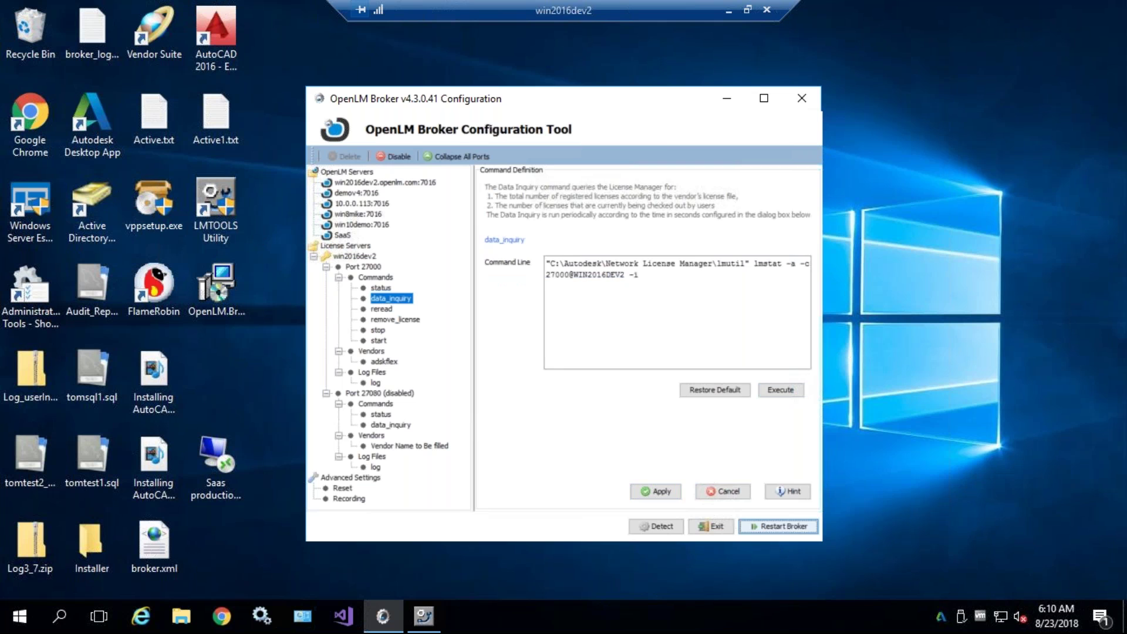
left_click(356, 172)
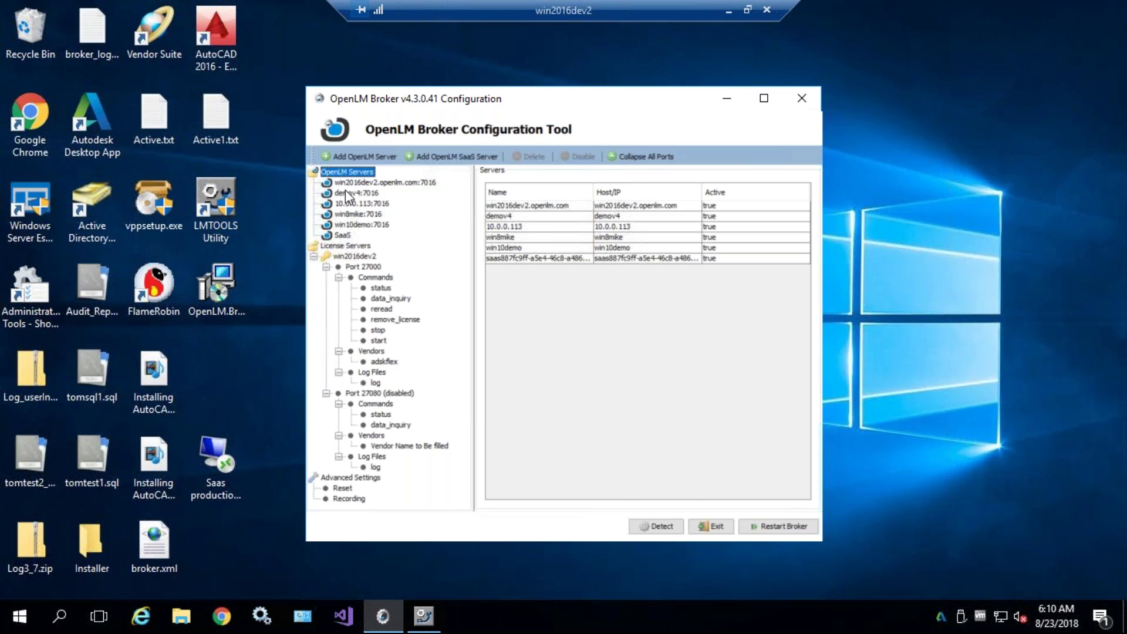
- Restart the broker again from the win10demo:7016 server settings, then exit the configuration tool
left_click(356, 225)
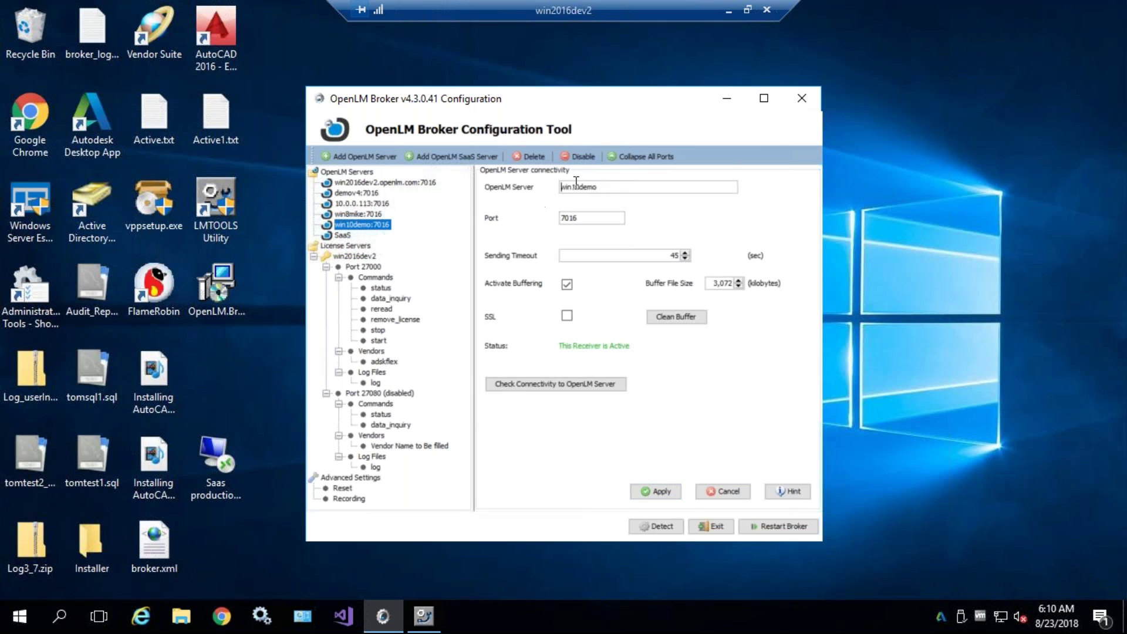
double_click(617, 187)
left_click(583, 187)
double_click(610, 187)
double_click(632, 186)
left_click(632, 186)
left_click(781, 526)
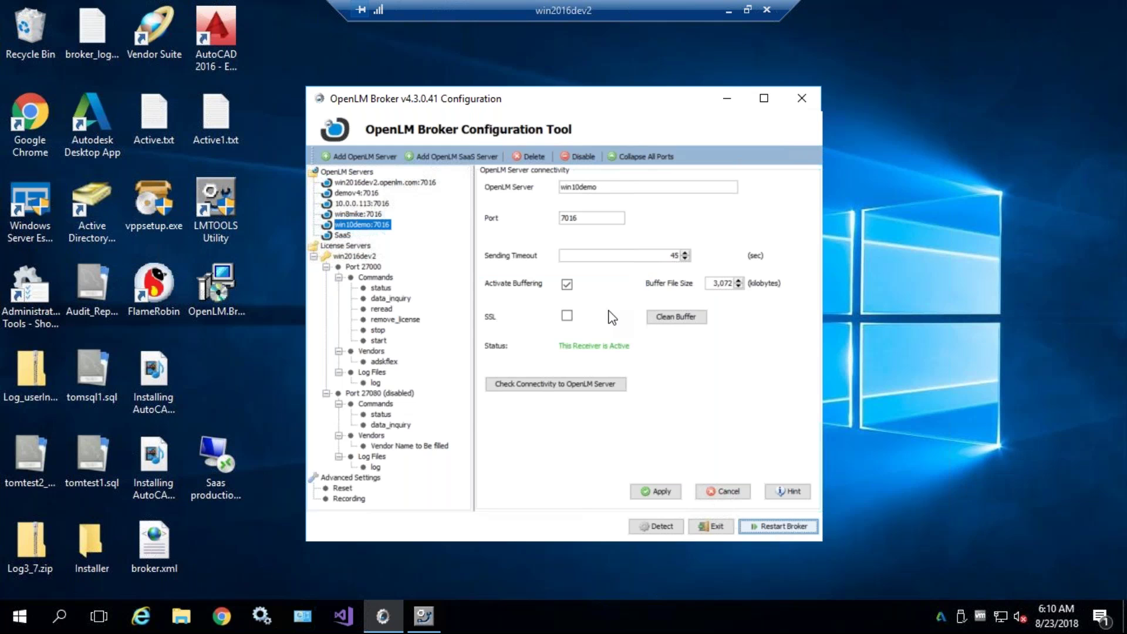
left_click(801, 98)
left_click(555, 334)
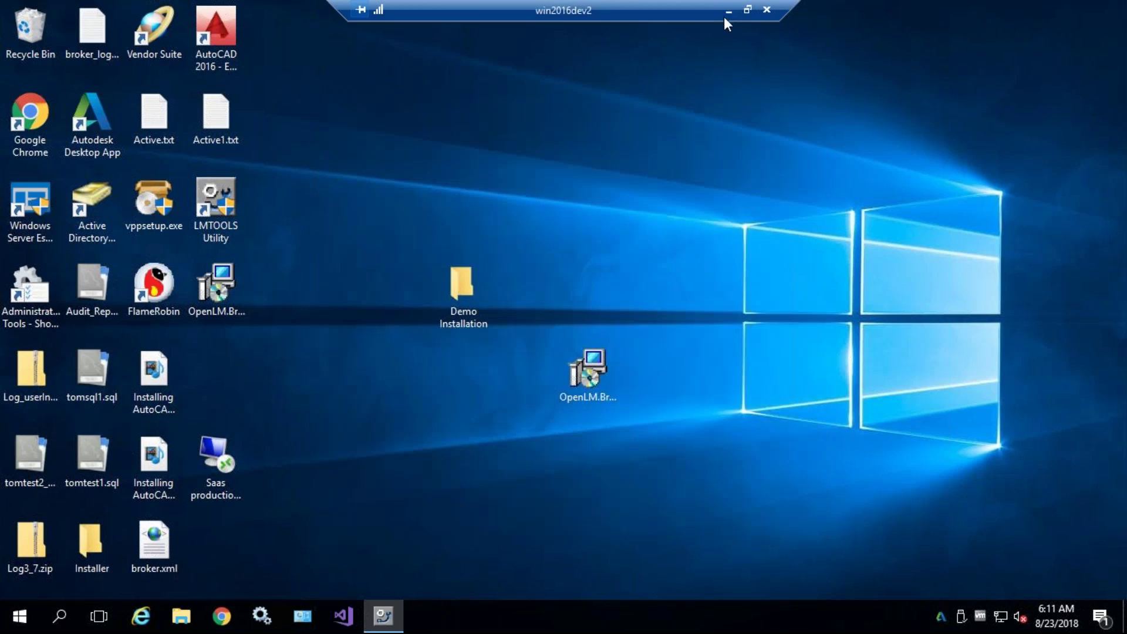
- Switch to the win10demo remote desktop and select openlm_server_win_core_4.3.56.69.msi in Demo 4.3
left_click(727, 13)
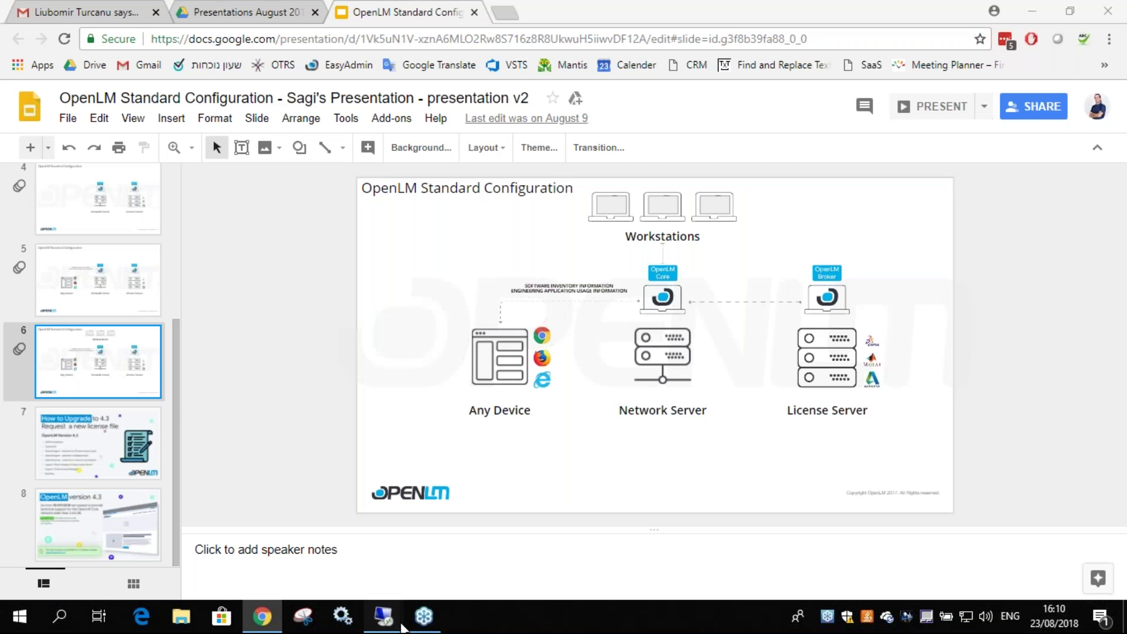
mouse_move(382, 614)
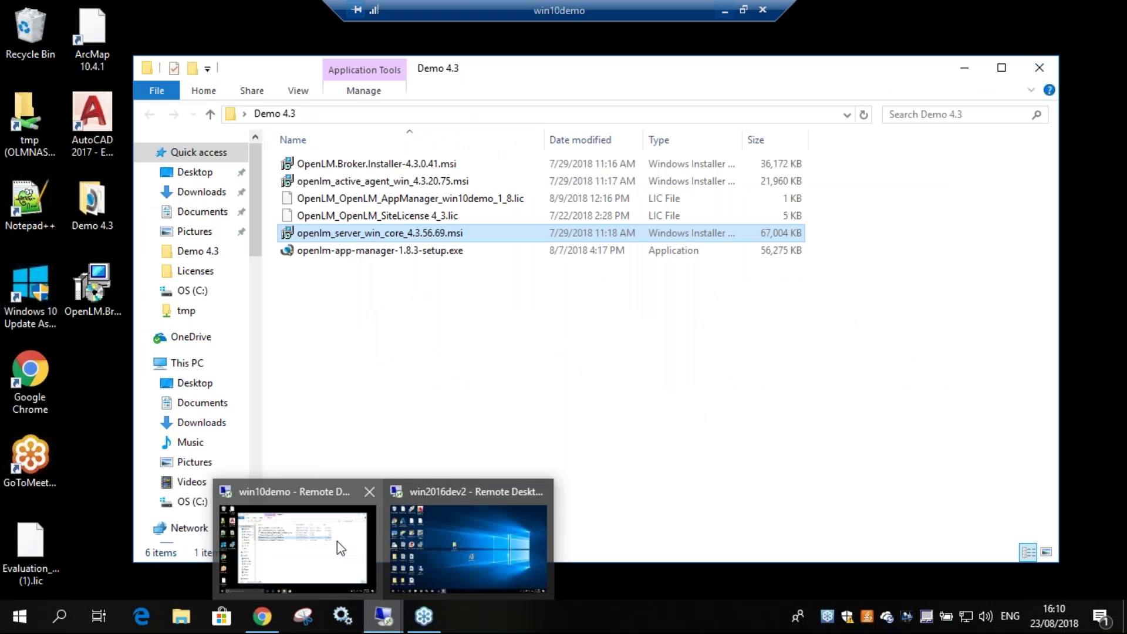
left_click(339, 546)
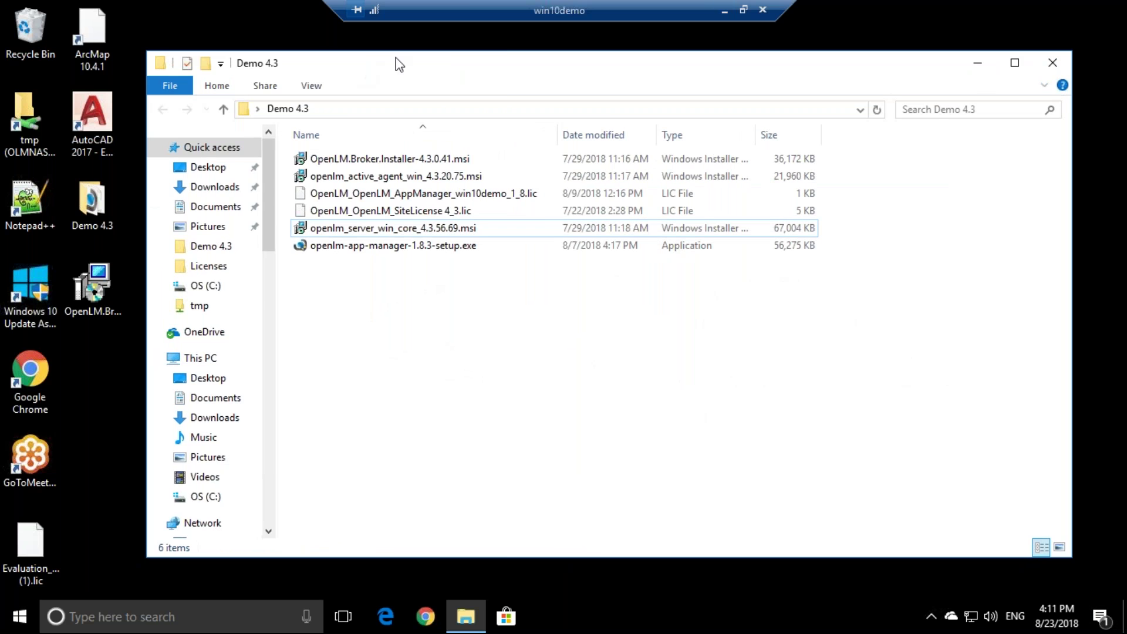
left_click(408, 230)
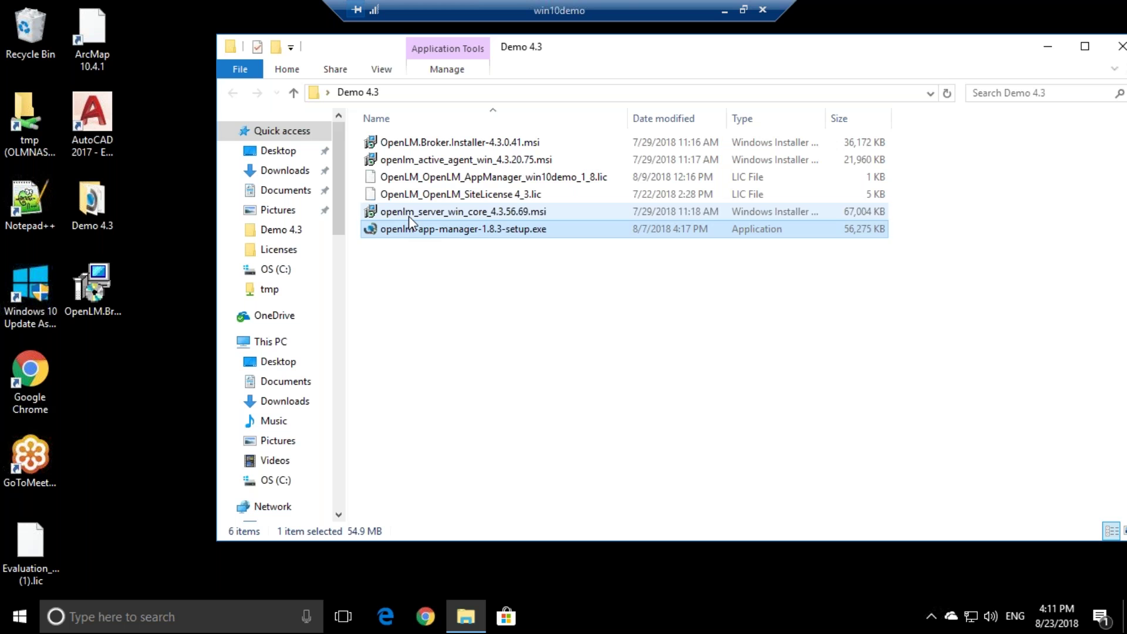
left_click(409, 215)
- Install OpenLM Server from the msi, accepting the license and approving the UAC and AllDBUpgrade prompts
double_click(509, 217)
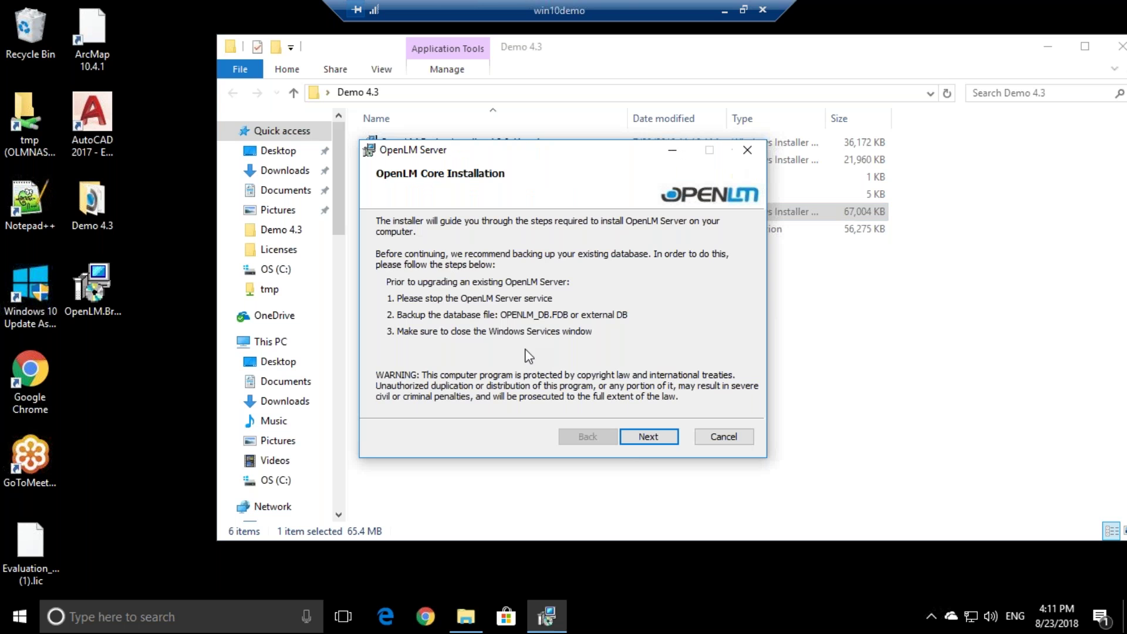
left_click(648, 437)
left_click(519, 403)
left_click(649, 436)
left_click(649, 438)
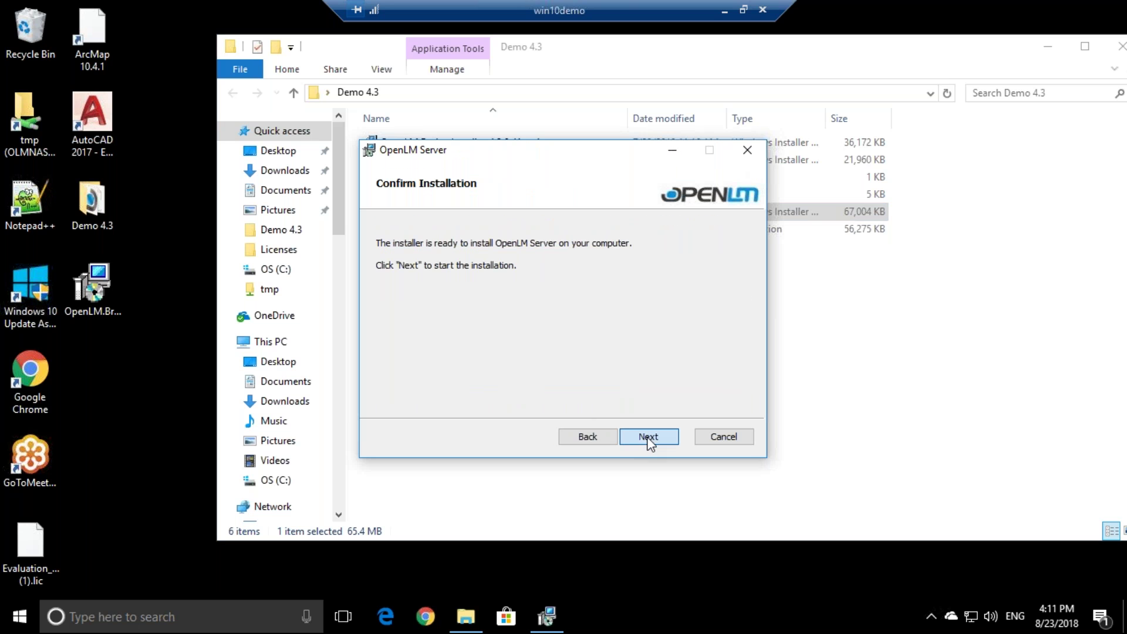
left_click(649, 437)
left_click(546, 421)
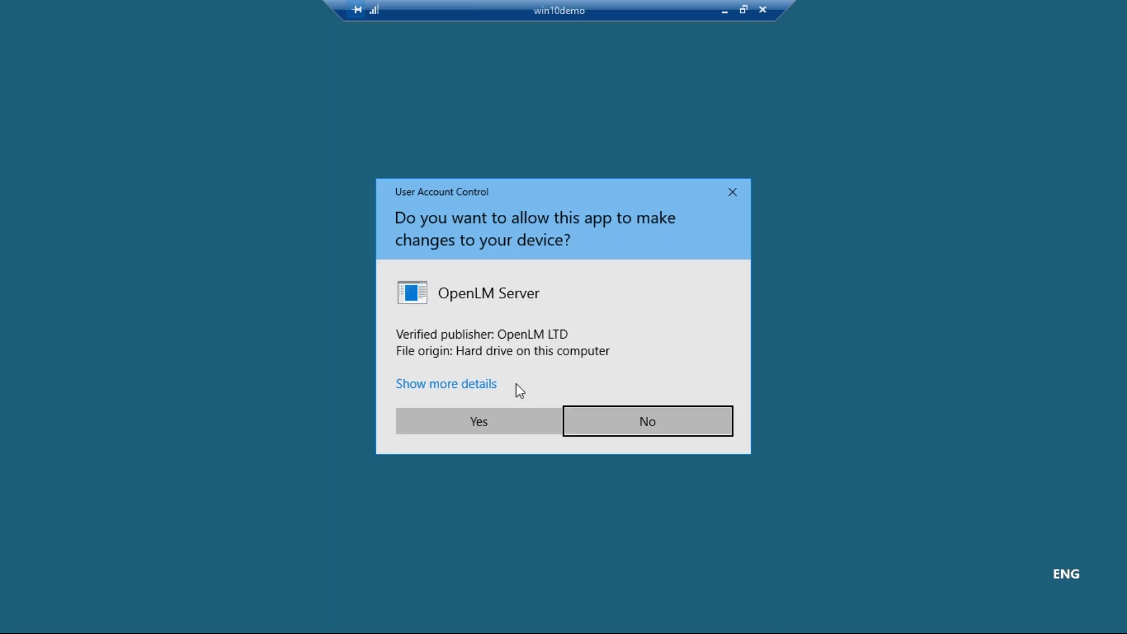
left_click(505, 420)
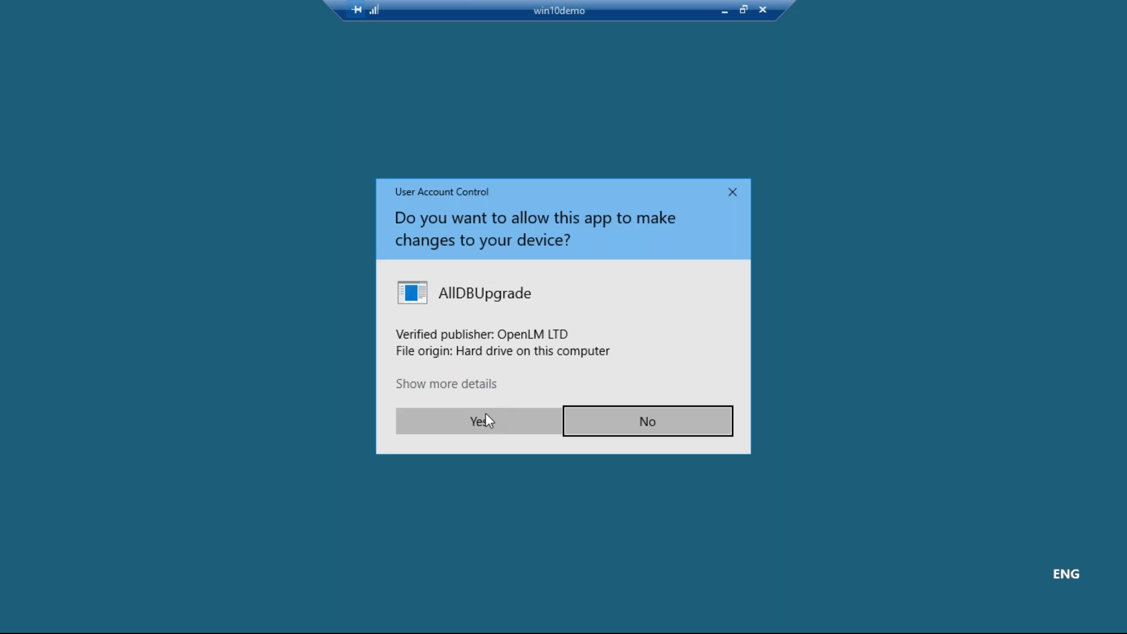
left_click(485, 416)
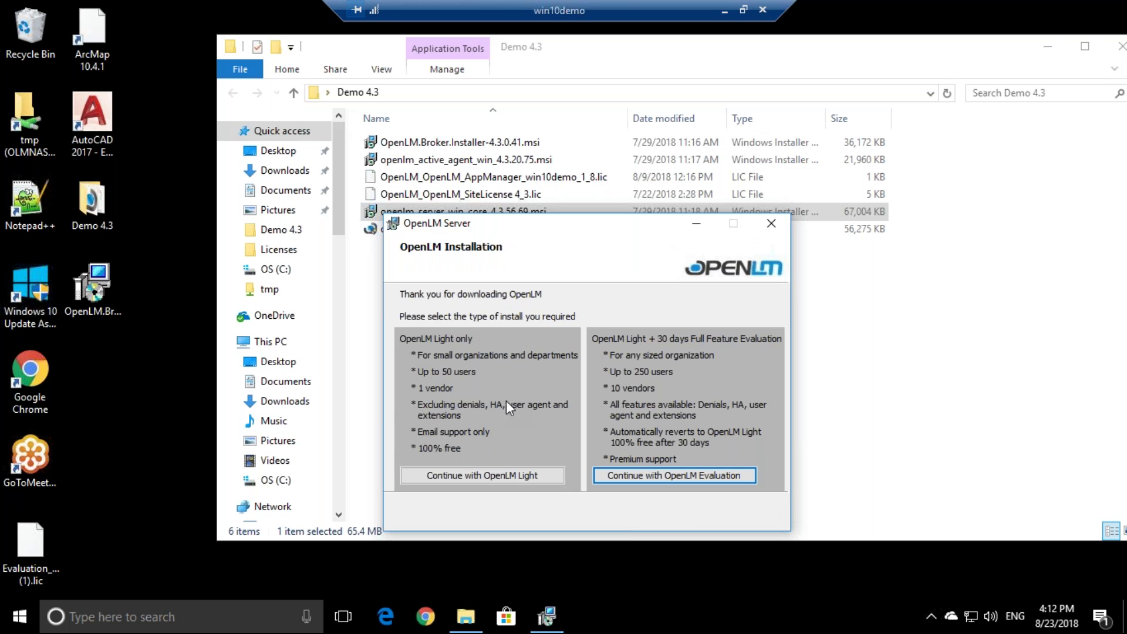
- Choose the 30-day OpenLM Evaluation edition on the install-type page
left_click_drag(527, 236, 497, 132)
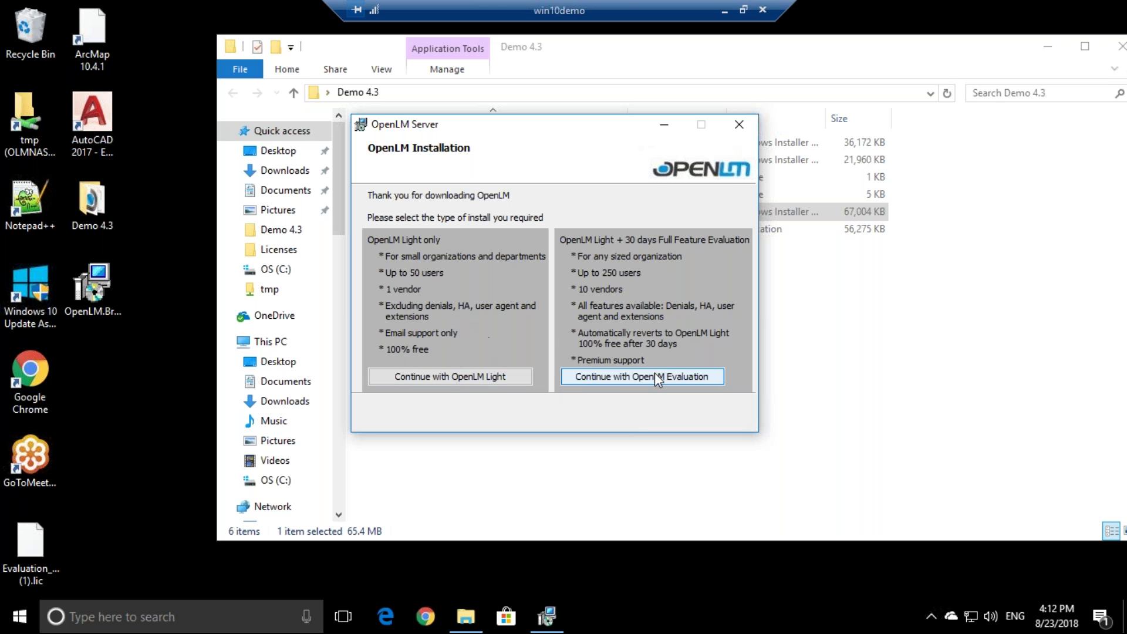
left_click(674, 374)
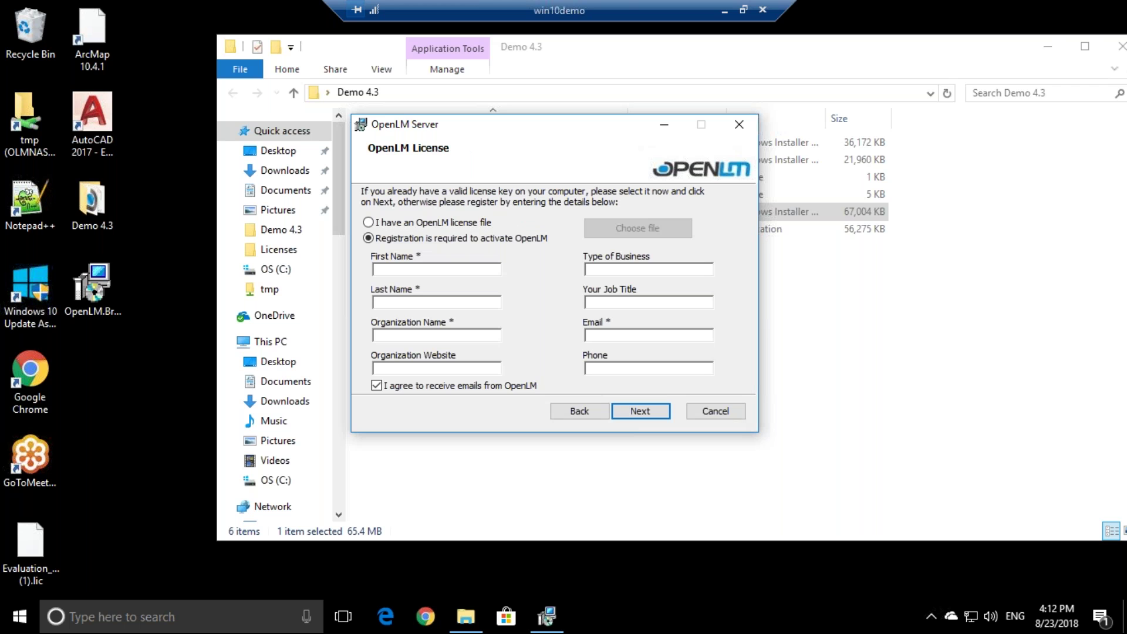
left_click(413, 305)
left_click(413, 337)
left_click(611, 339)
- Switch to an existing license file and load OpenLM_OpenLM_SiteLicense 4_3.lic from Demo 4.3
left_click(390, 224)
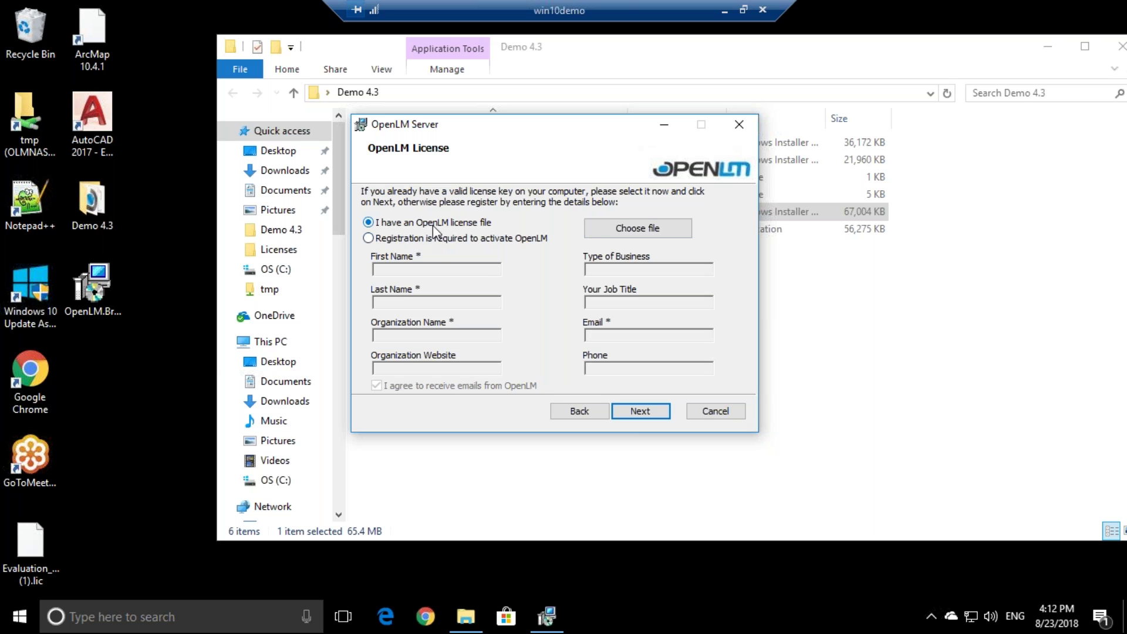
left_click(648, 229)
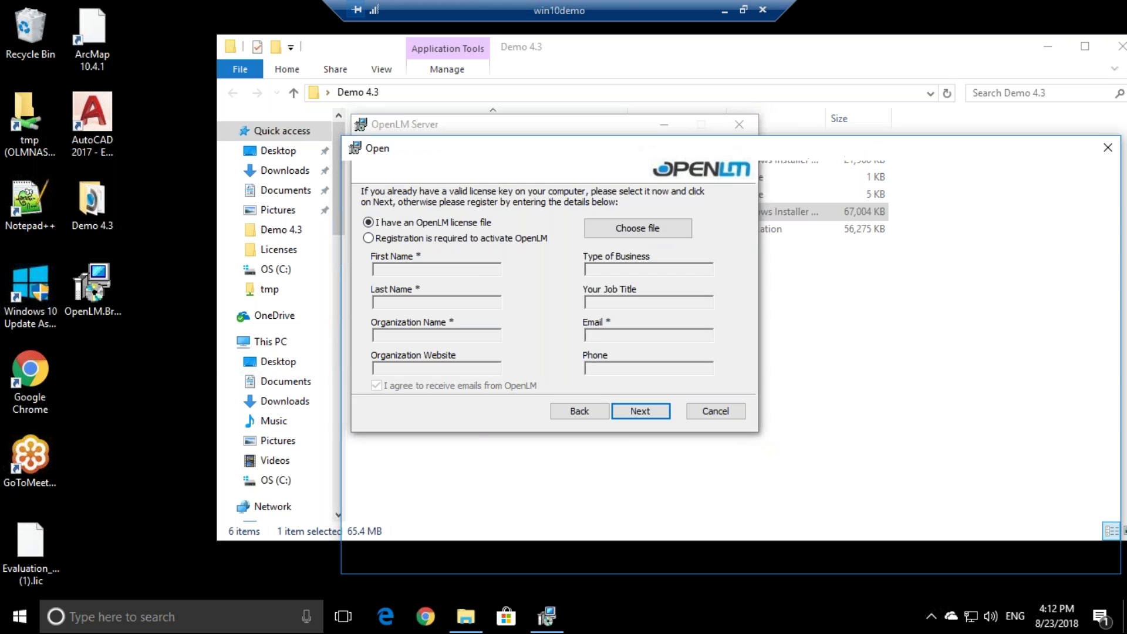
left_click(633, 270)
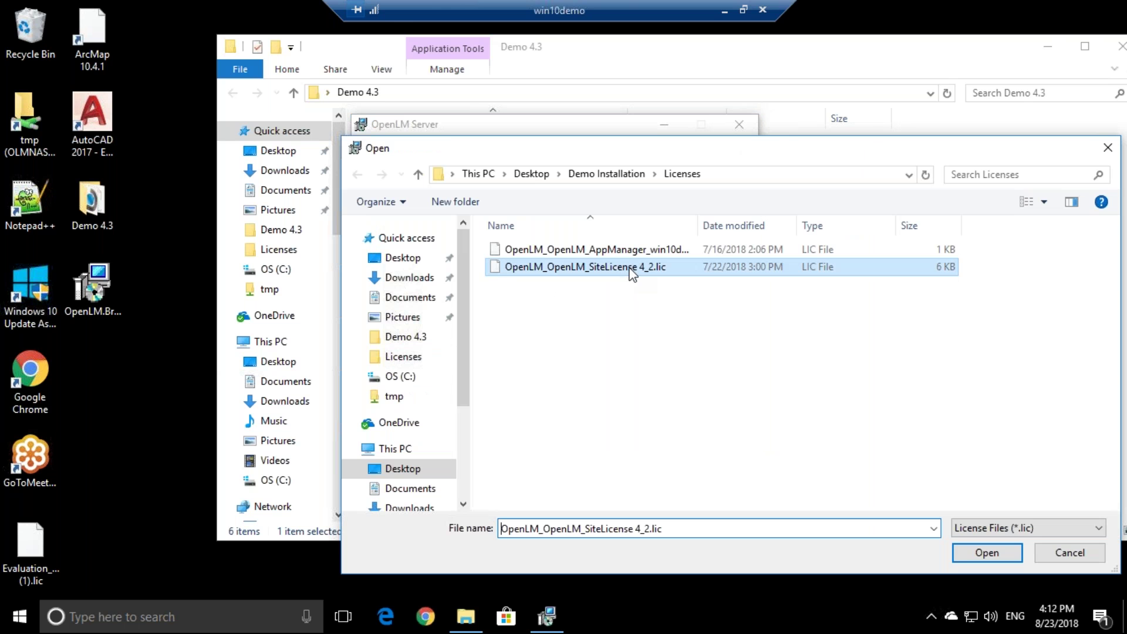
left_click(608, 174)
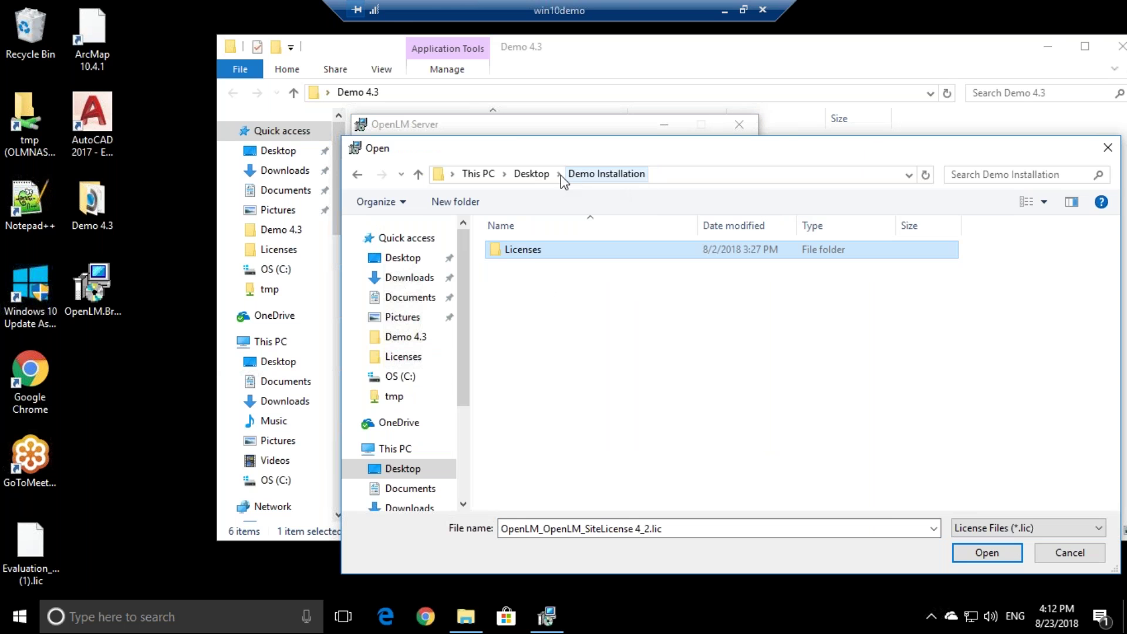
left_click(531, 174)
double_click(573, 249)
left_click(599, 269)
left_click(986, 553)
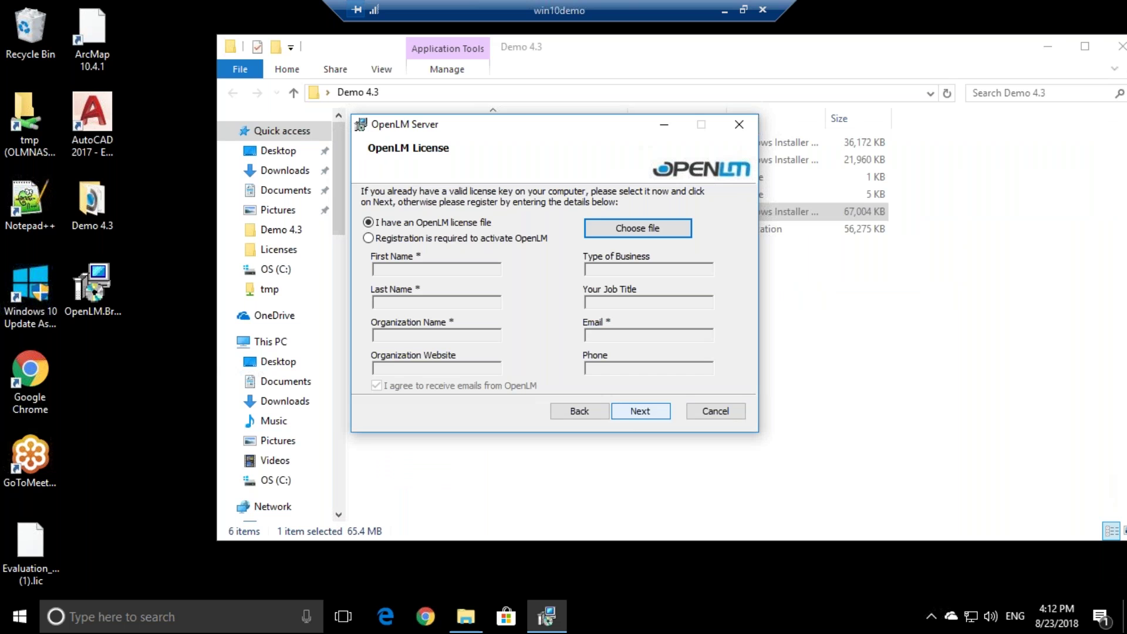
- Proceed with the license file, approve the elevation prompt, and complete the installation
left_click(640, 411)
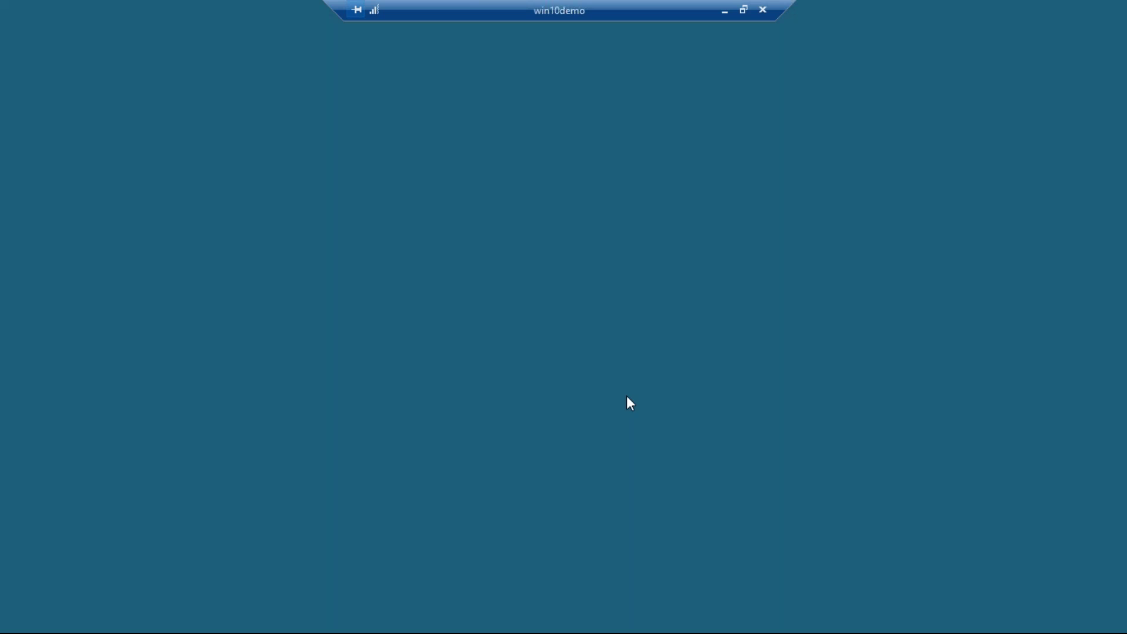
left_click(519, 425)
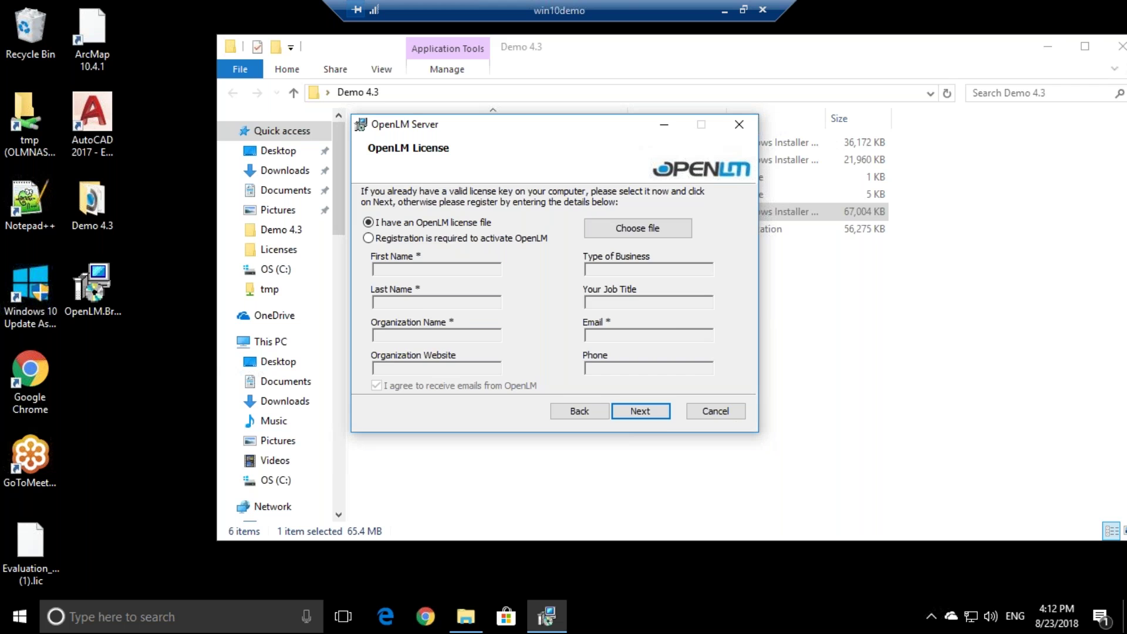
key("Return")
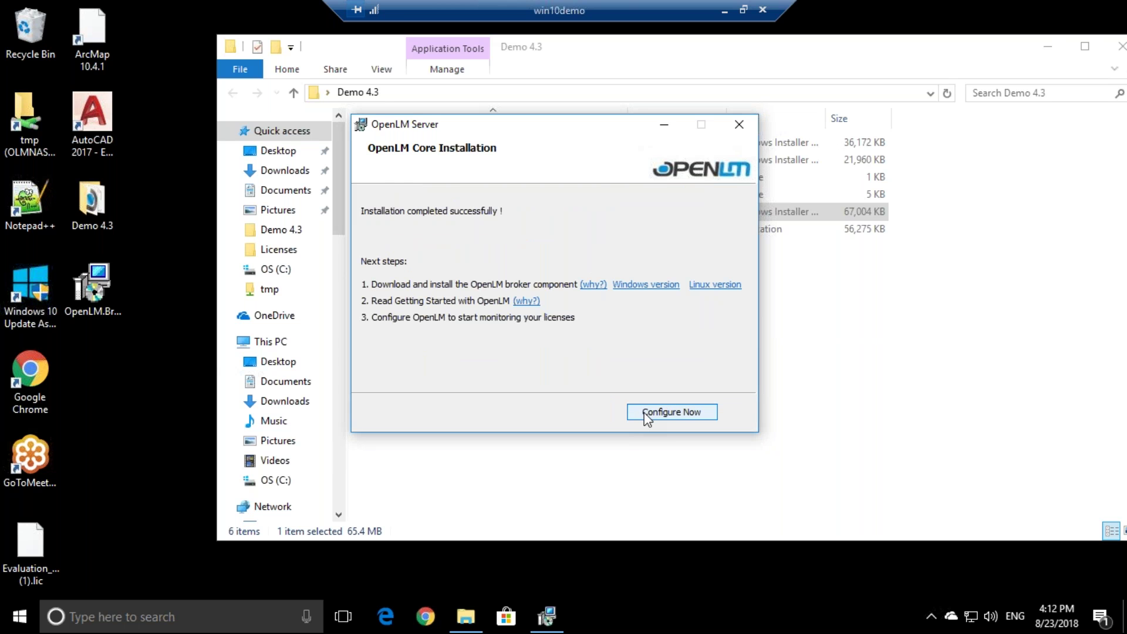
- Close the finished installer and launch OpenLM User Interface by searching 'easy'
left_click(654, 414)
left_click(739, 125)
left_click(529, 352)
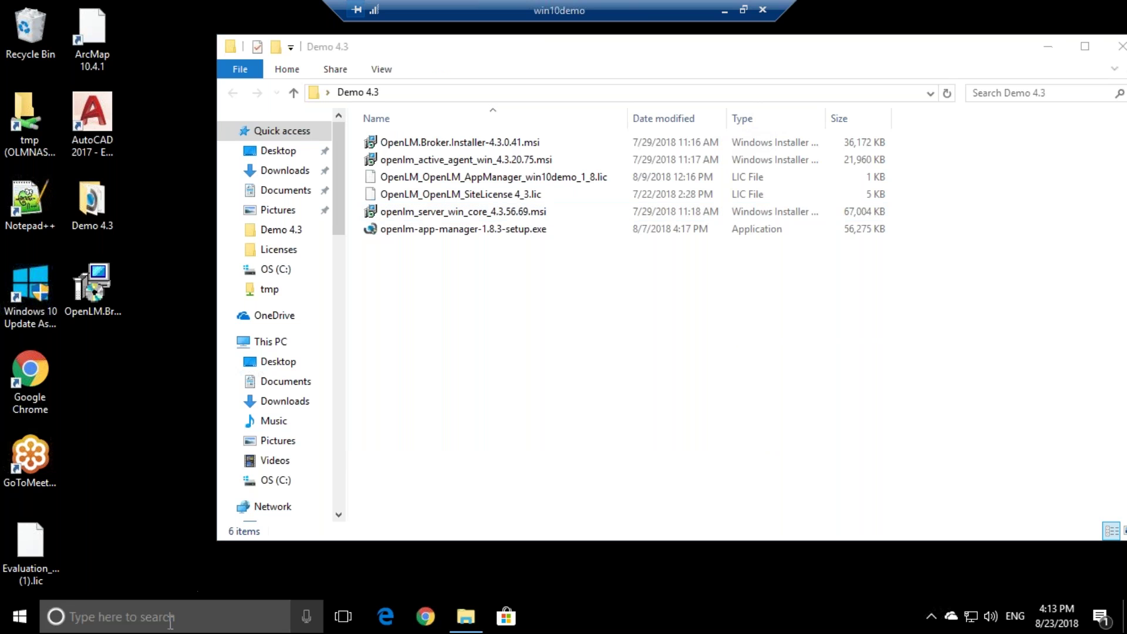
left_click(170, 617)
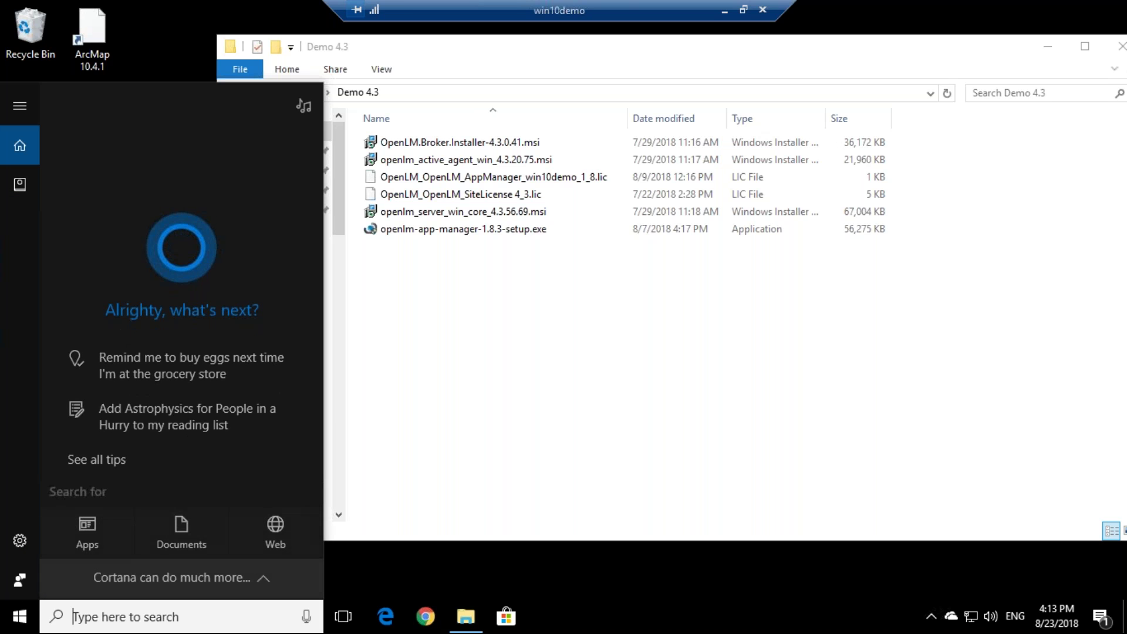
type("easy")
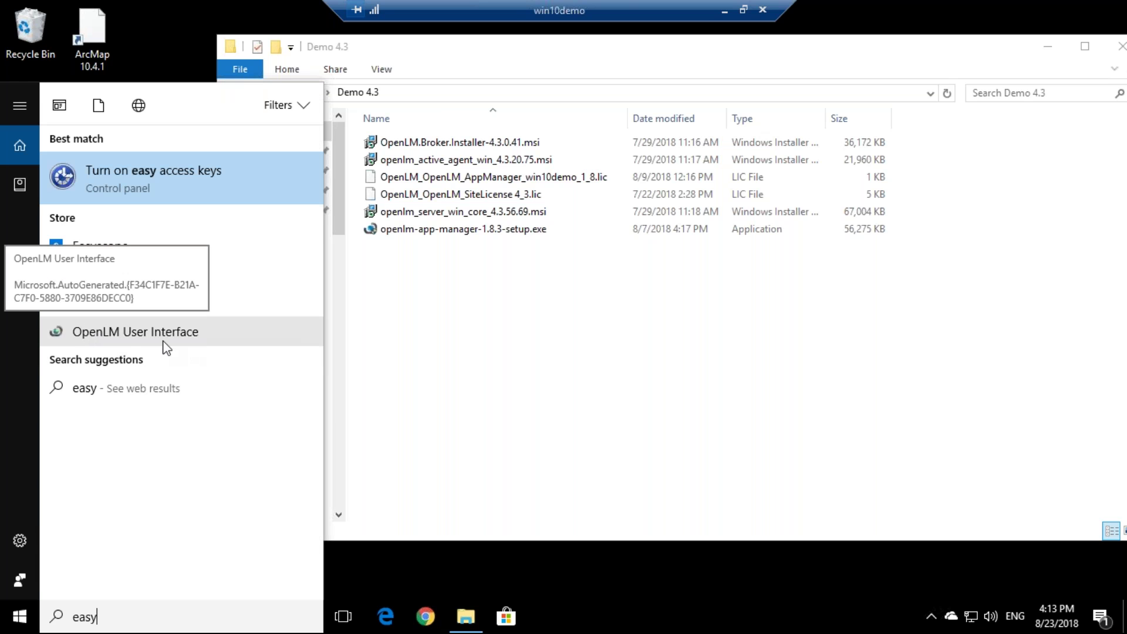
left_click(181, 332)
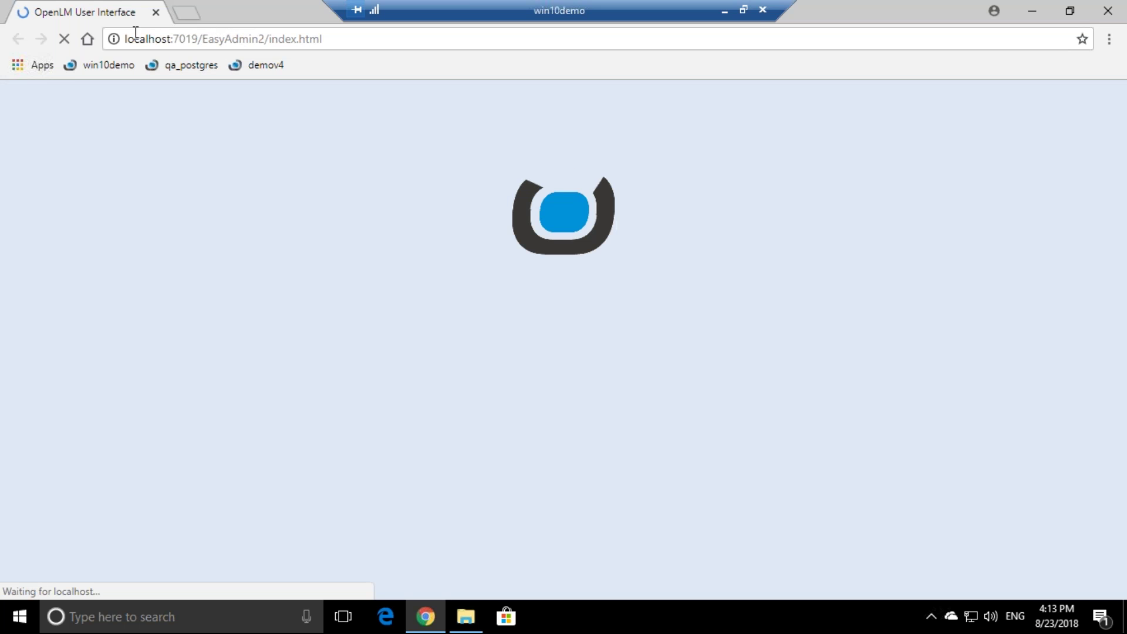
- Replace localhost with win10demo in the page address and reload the interface
double_click(171, 39)
left_click_drag(173, 40, 345, 37)
key("Right")
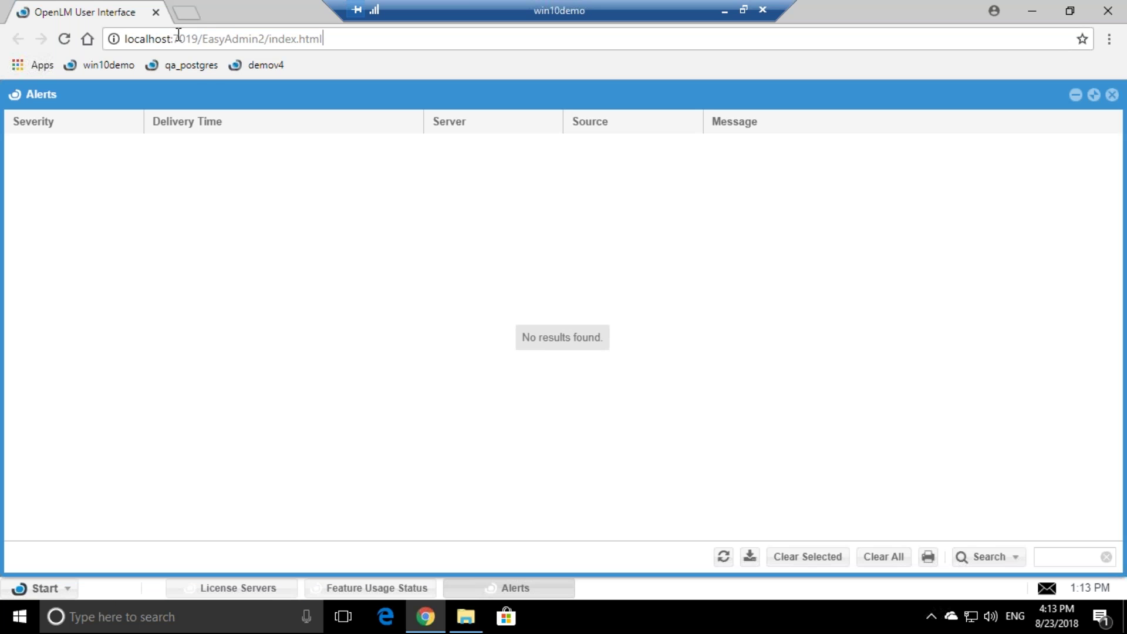
left_click_drag(161, 40, 124, 40)
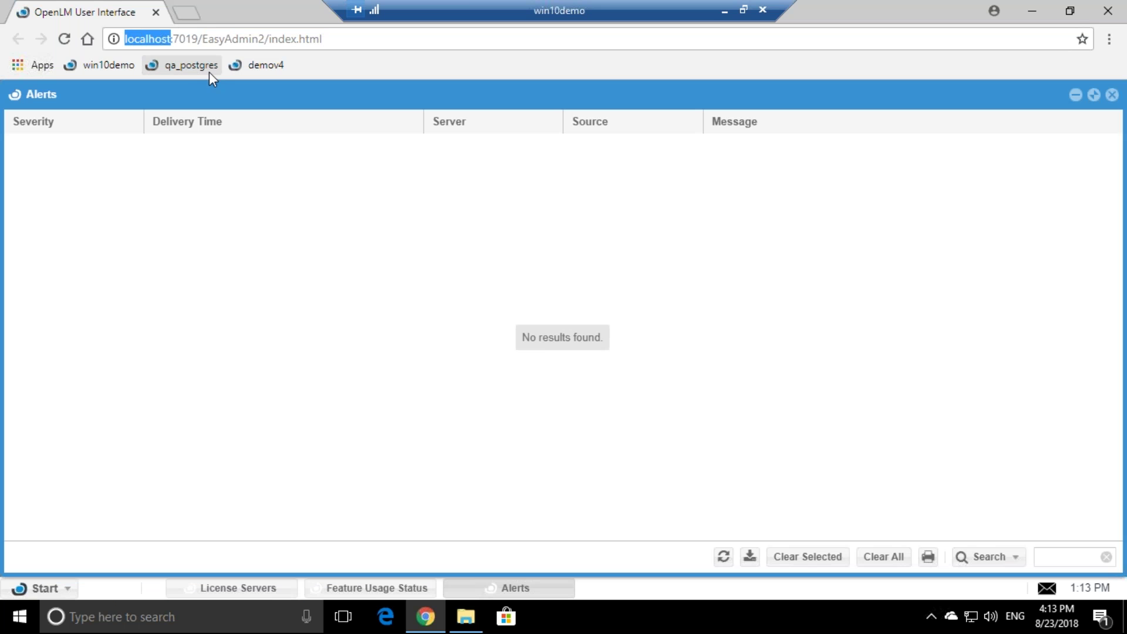
type("win10demo")
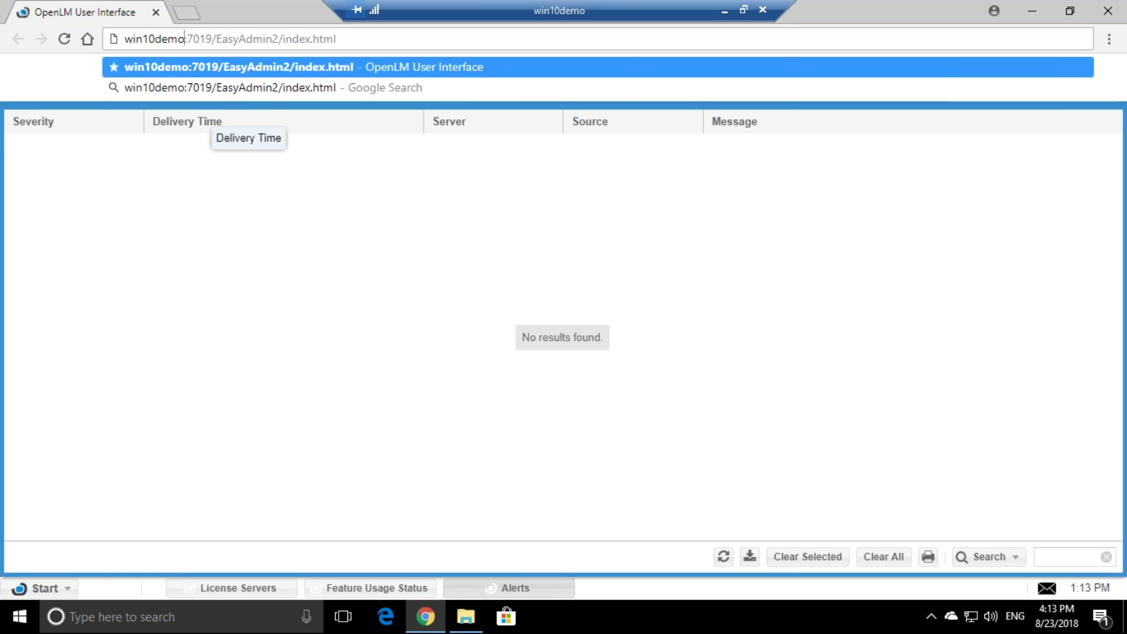
key("Return")
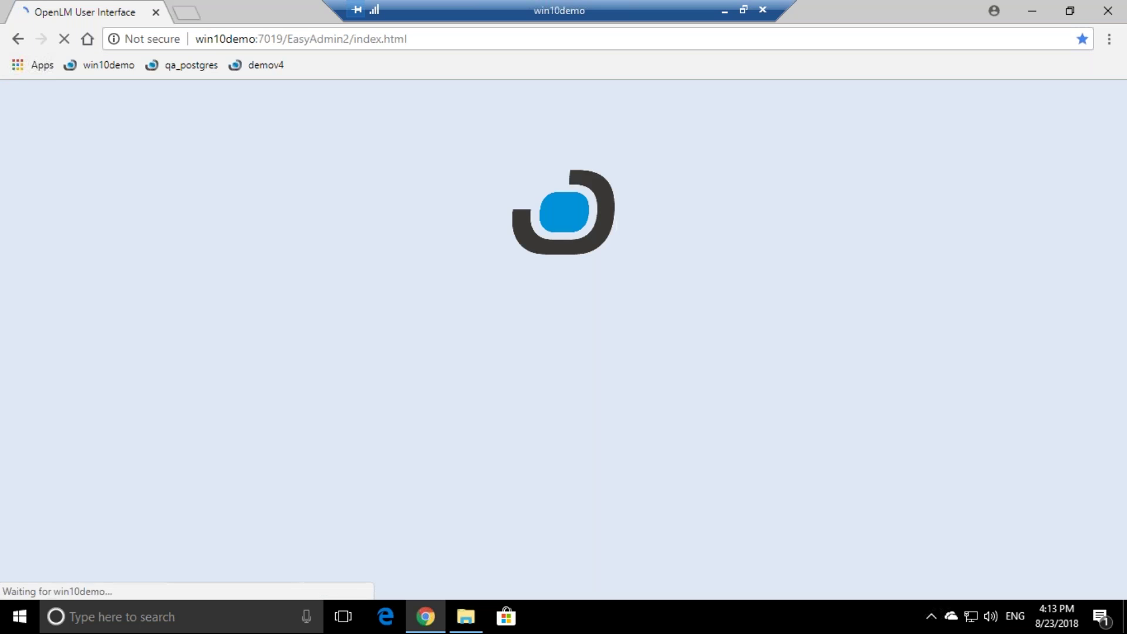
left_click_drag(199, 39, 262, 34)
left_click(263, 35)
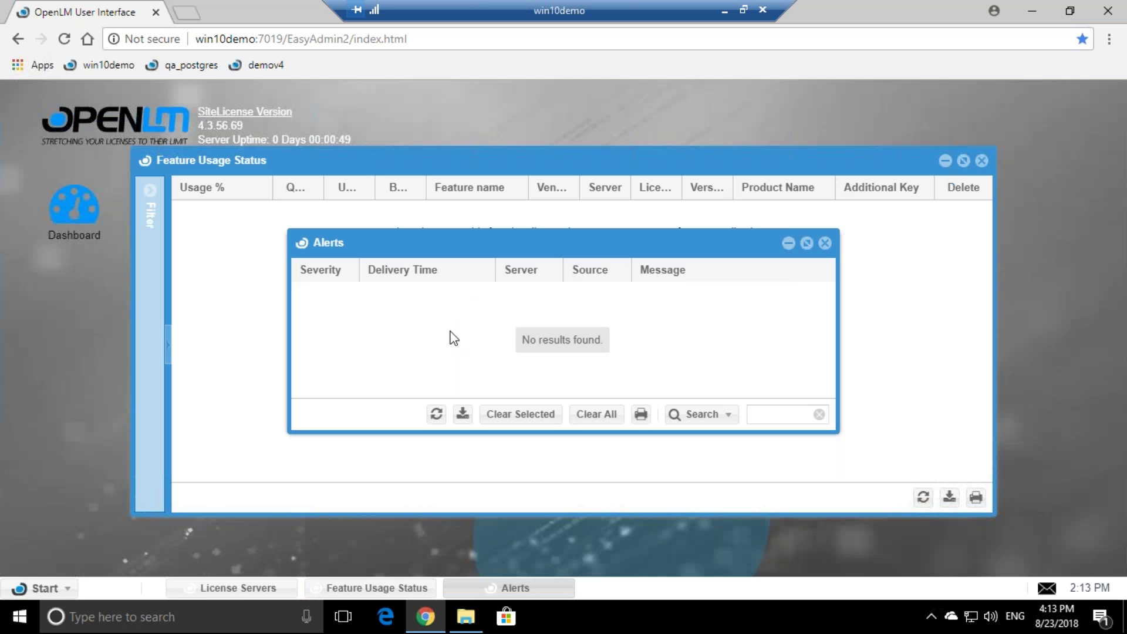
- Close the Alerts and Feature Usage Status windows and refresh the License Servers list
left_click(824, 242)
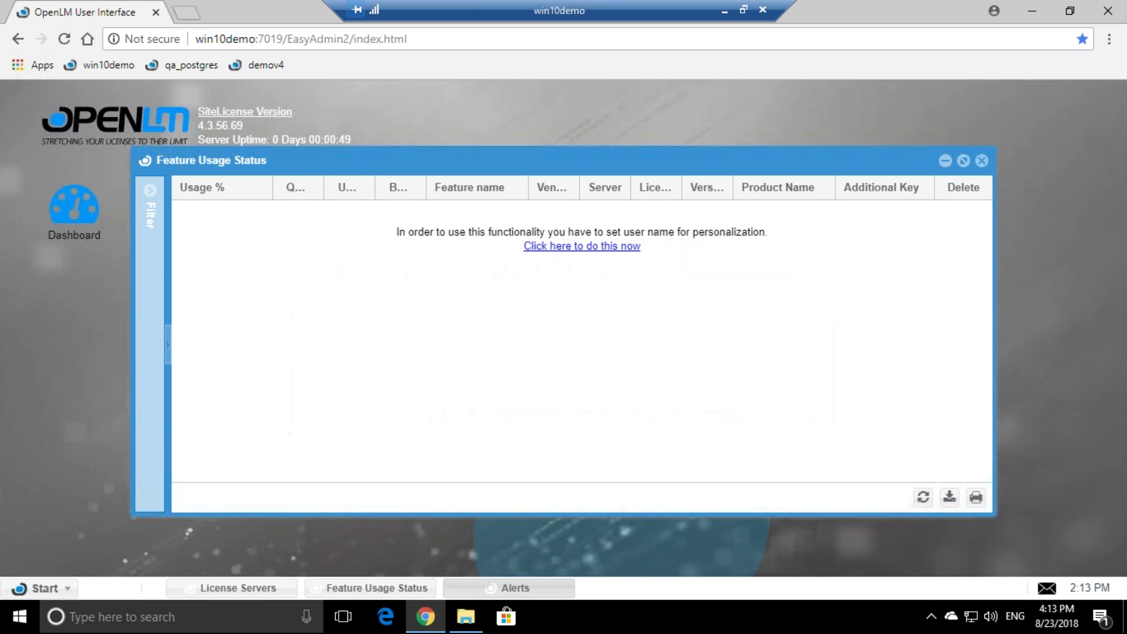
left_click(981, 161)
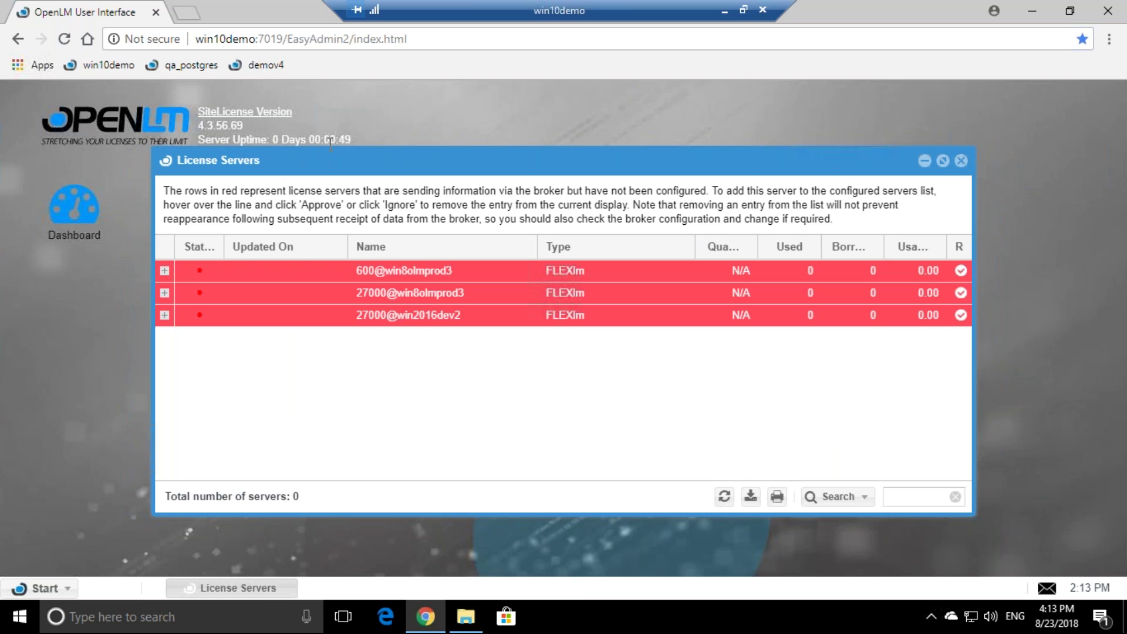
left_click(724, 496)
mouse_move(490, 279)
mouse_move(464, 317)
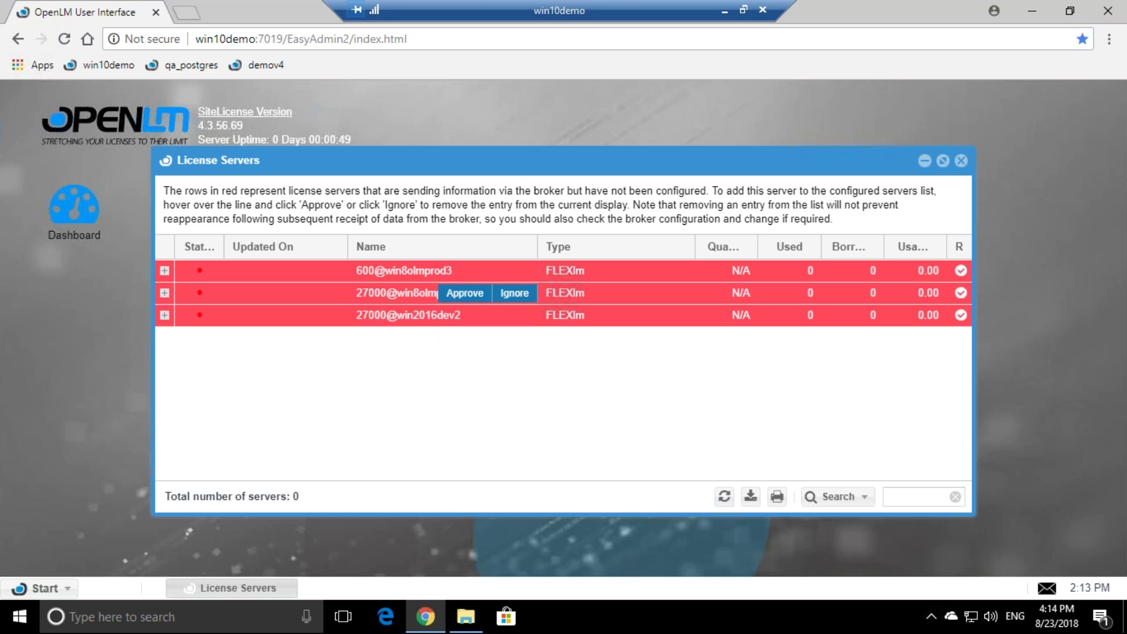
mouse_move(371, 278)
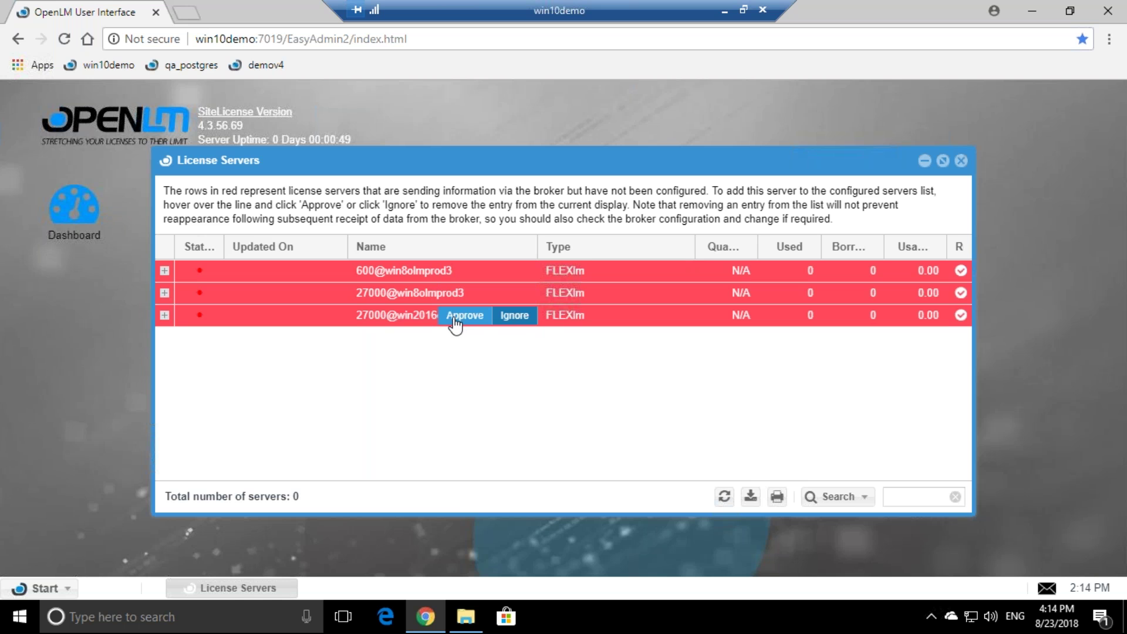
- Approve 27000@win2016dev2 with the server description 'Autodesk' and save it
left_click(452, 323)
key("ctrl+a")
type("Autodesk")
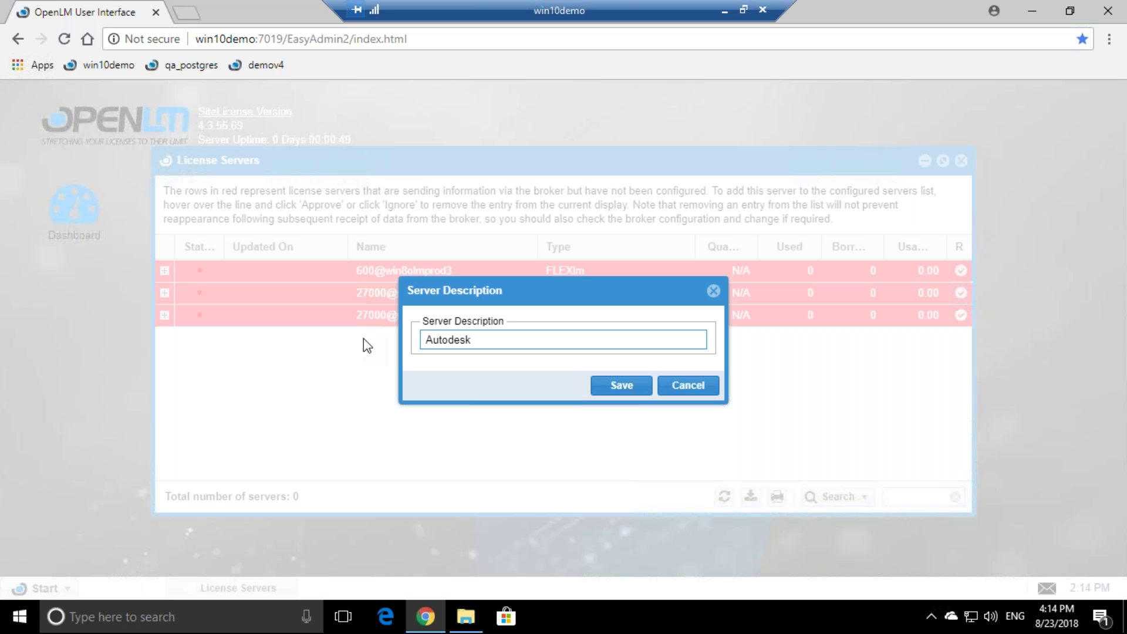
left_click(633, 388)
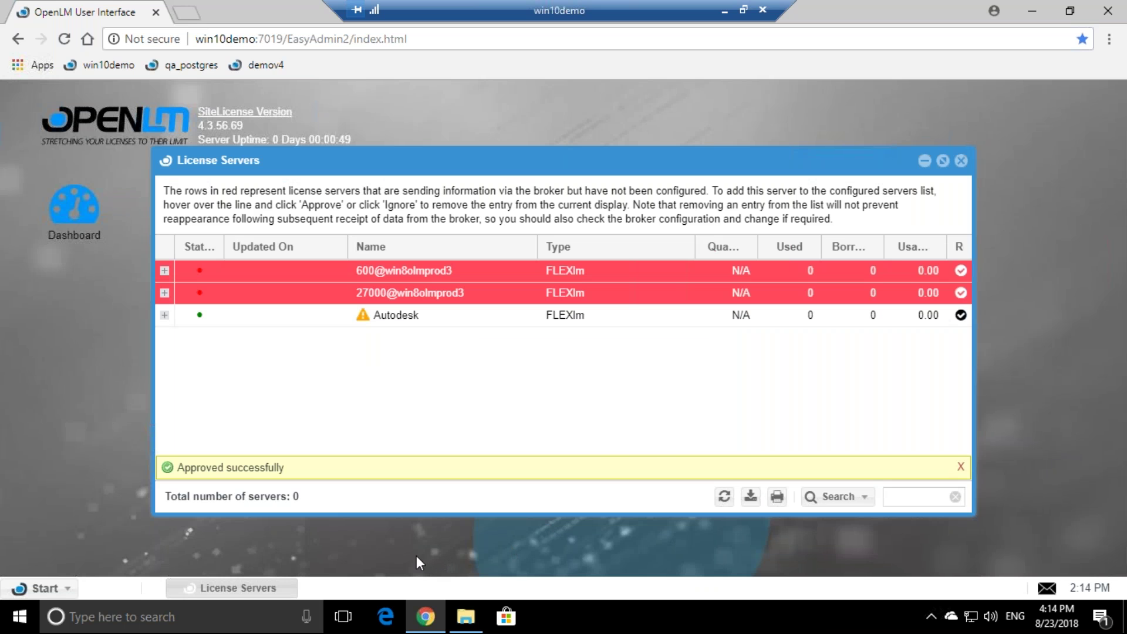
mouse_move(364, 320)
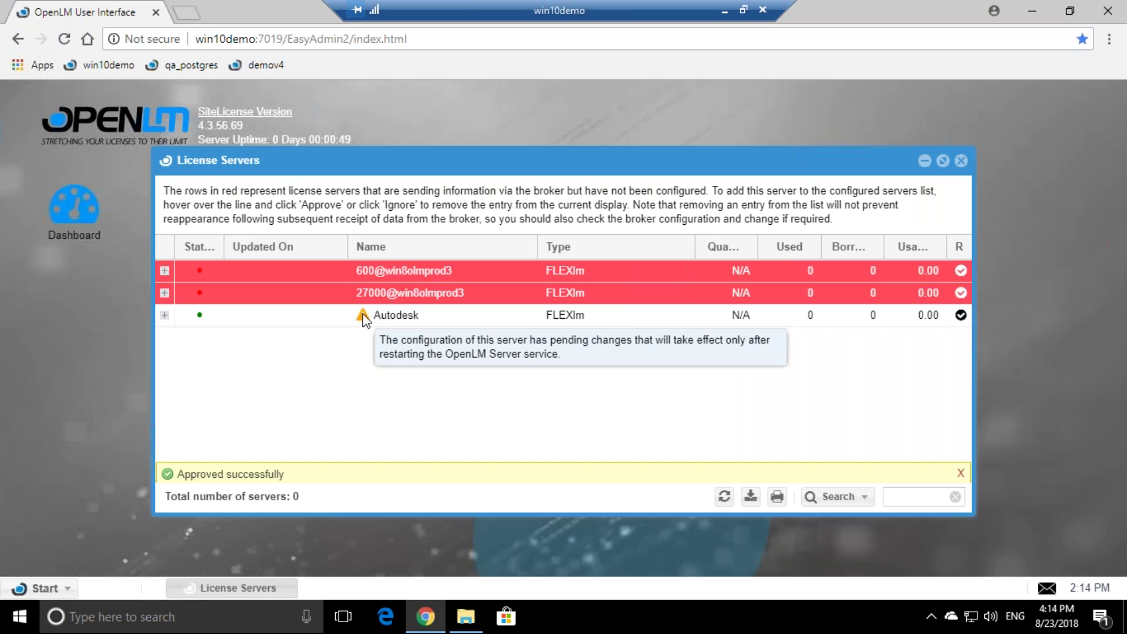
left_click(188, 624)
- Restart the OpenLM Server service in Services, found by searching 'services' and 'openlm'
type("services")
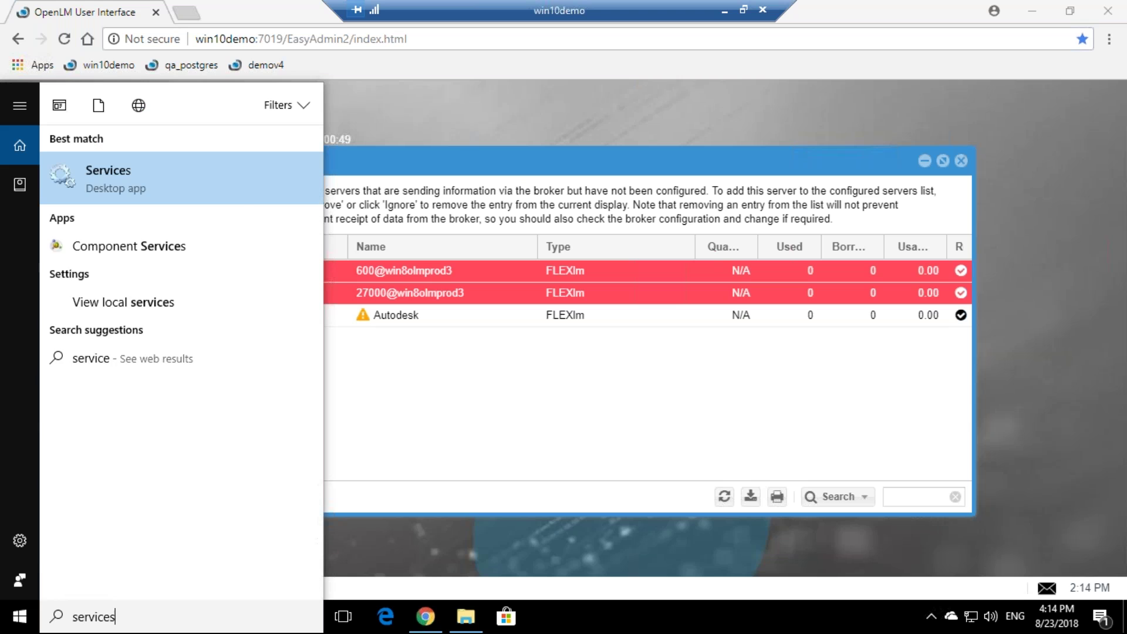
left_click(186, 187)
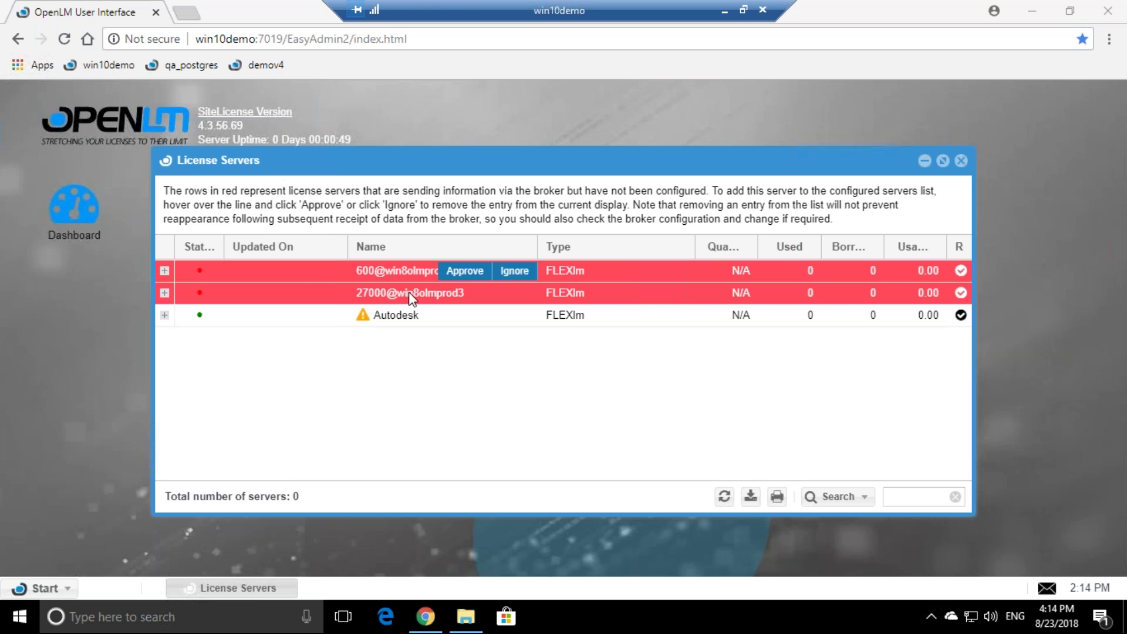
type("openlm")
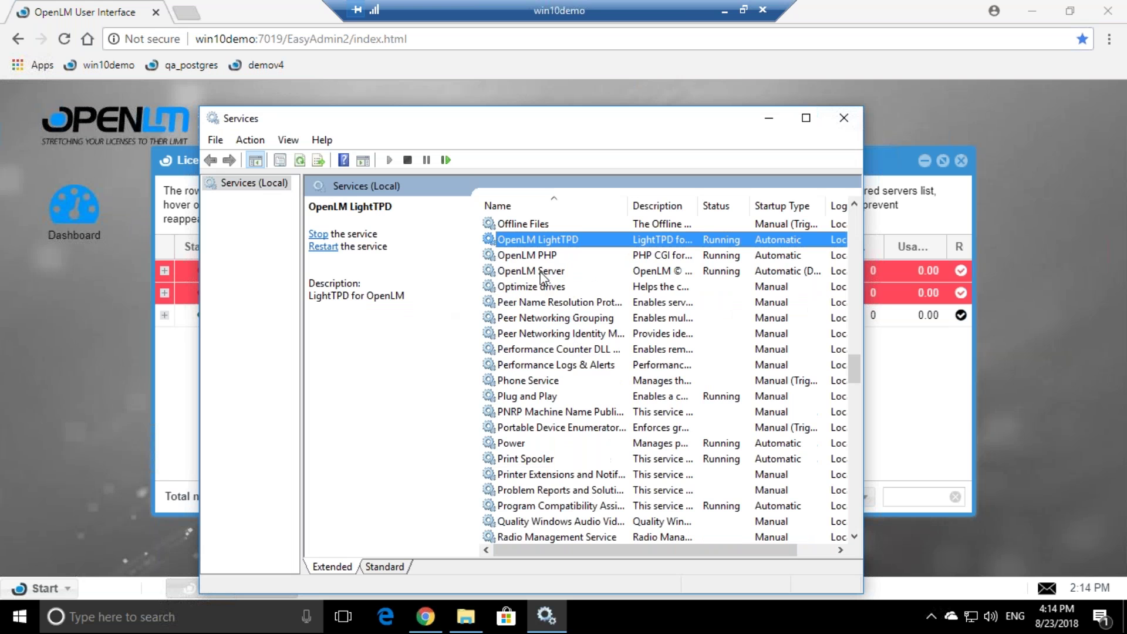
left_click(541, 273)
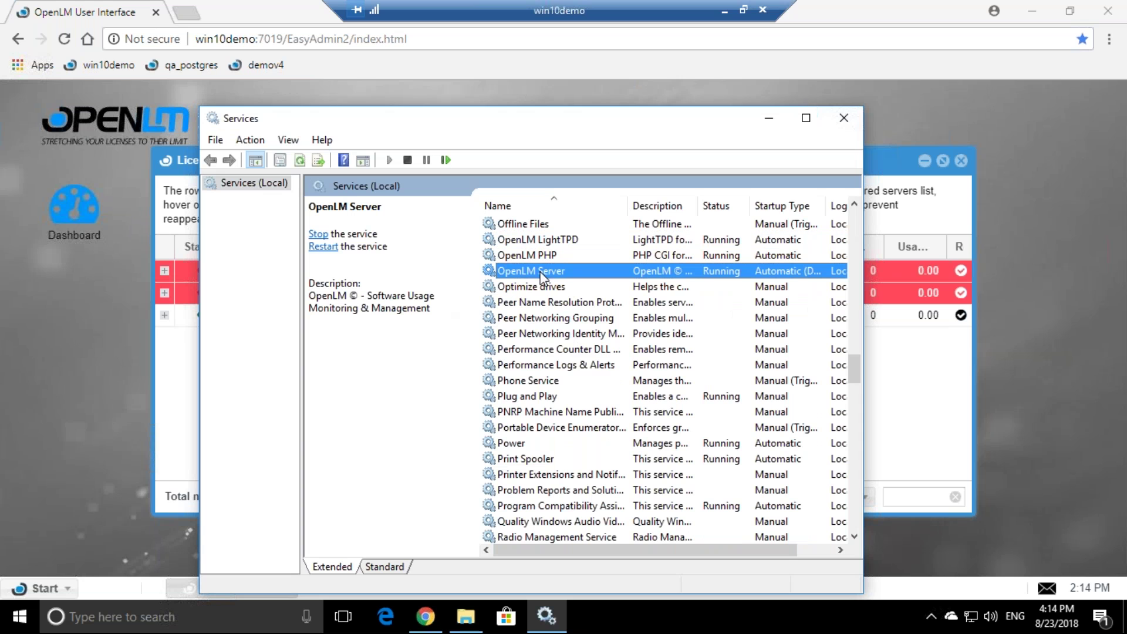
left_click(448, 161)
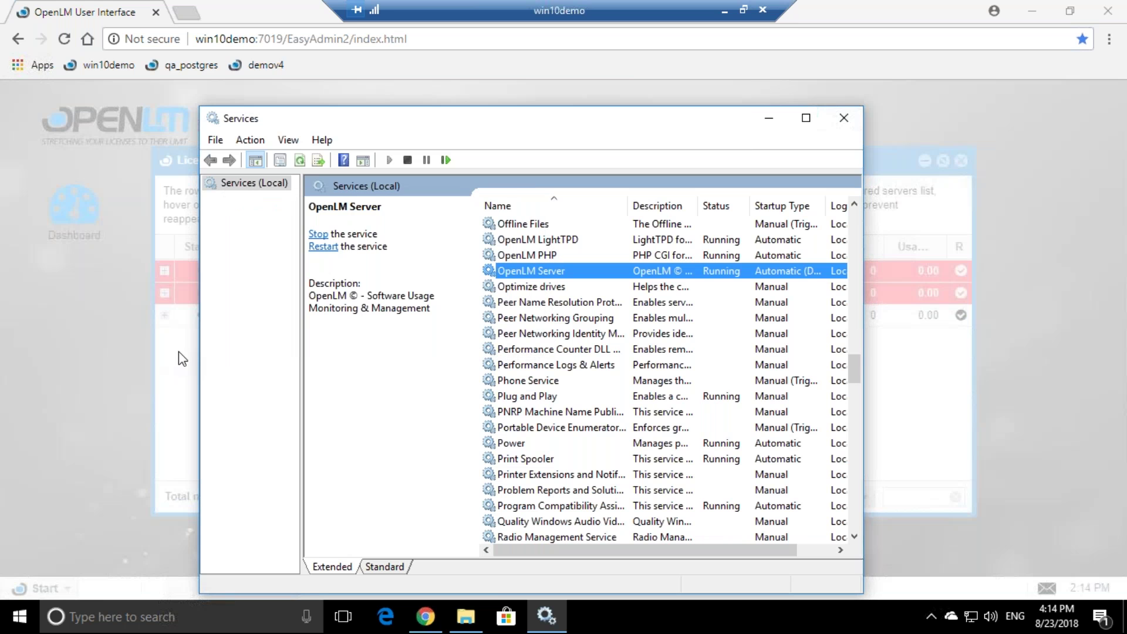
- Back in the web interface, dismiss the connection error and refresh the License Servers list
left_click(182, 359)
left_click(562, 373)
left_click(724, 496)
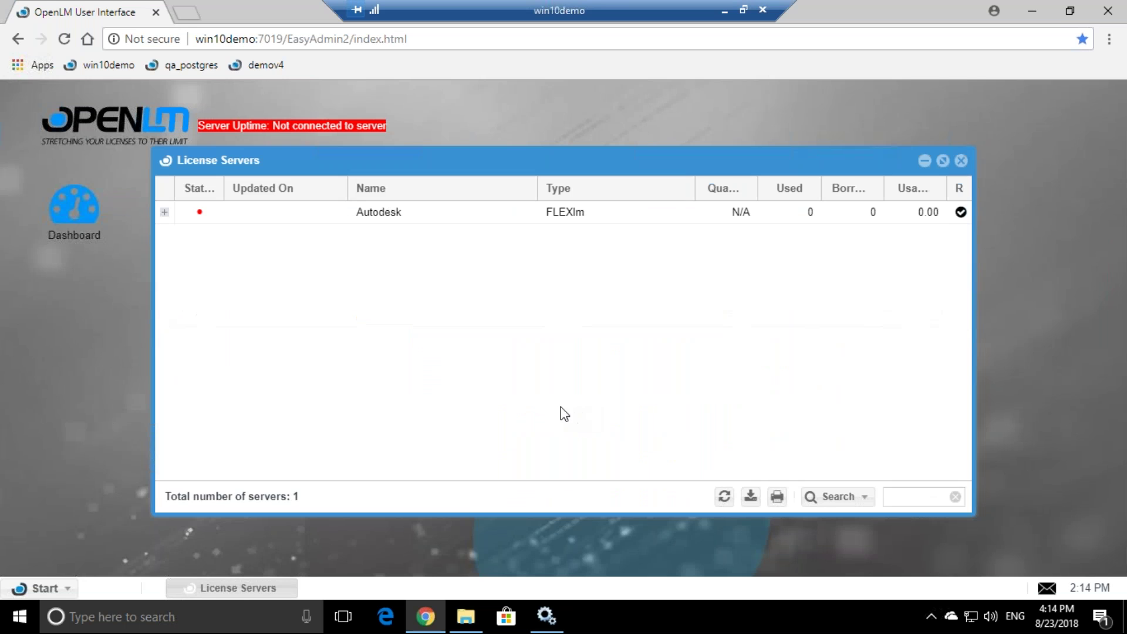
- Reload the OpenLM page, close Alerts and Feature Usage Status, and refresh the server list
left_click(354, 39)
key("Return")
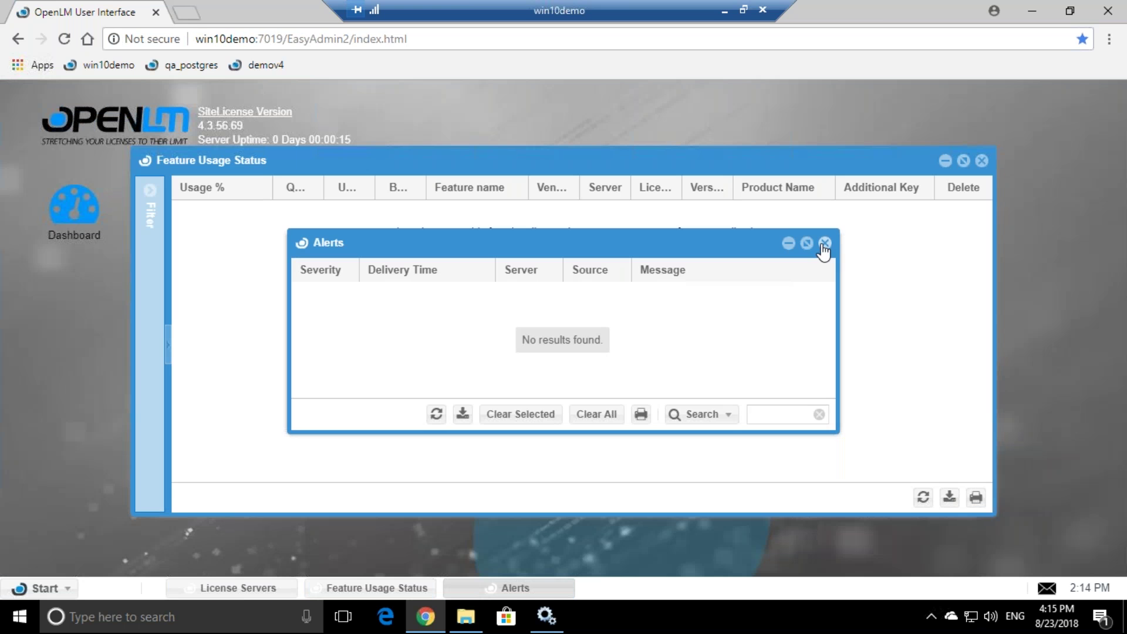
left_click(824, 243)
left_click(982, 160)
left_click(733, 493)
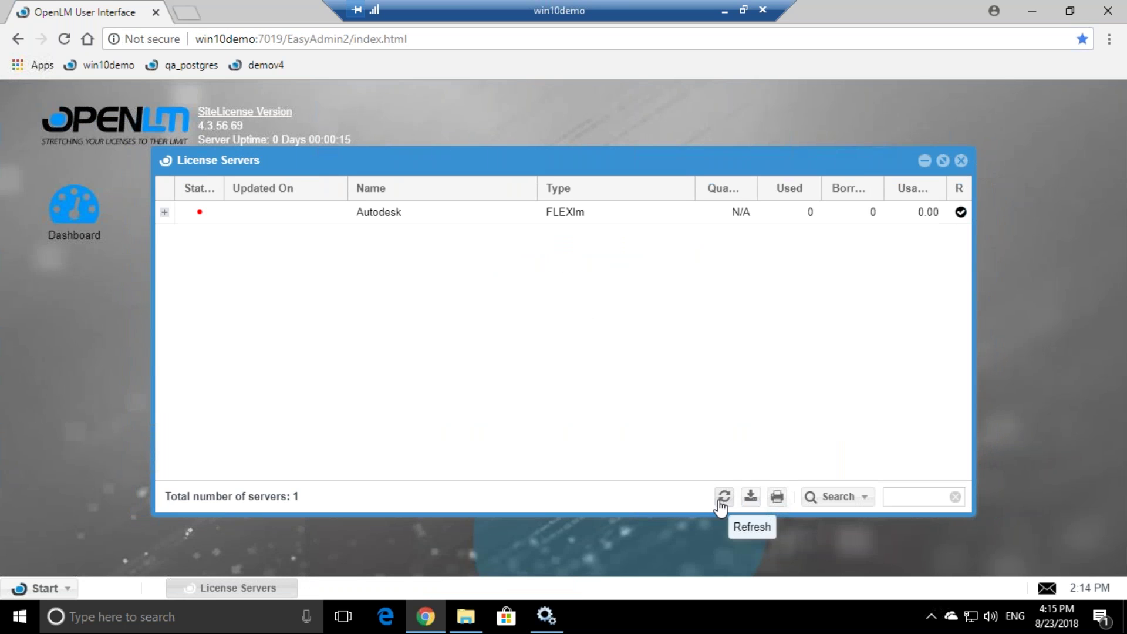
- Expand and collapse the Autodesk server's win2016dev2 host details, then widen the Status column
left_click(165, 212)
left_click(352, 270)
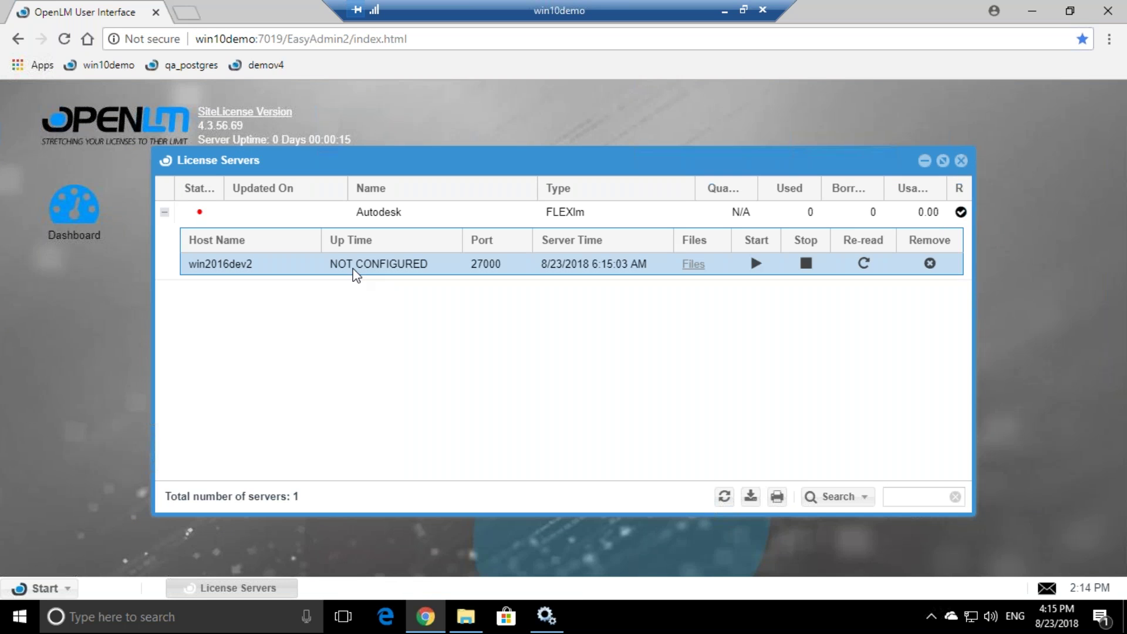
left_click(321, 223)
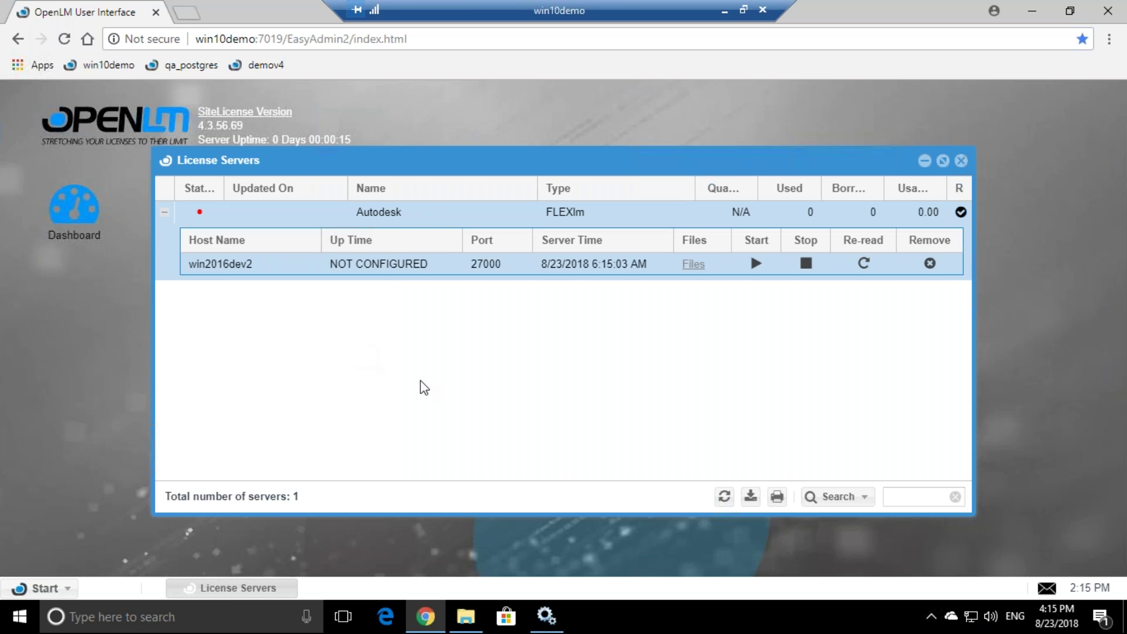
left_click(724, 497)
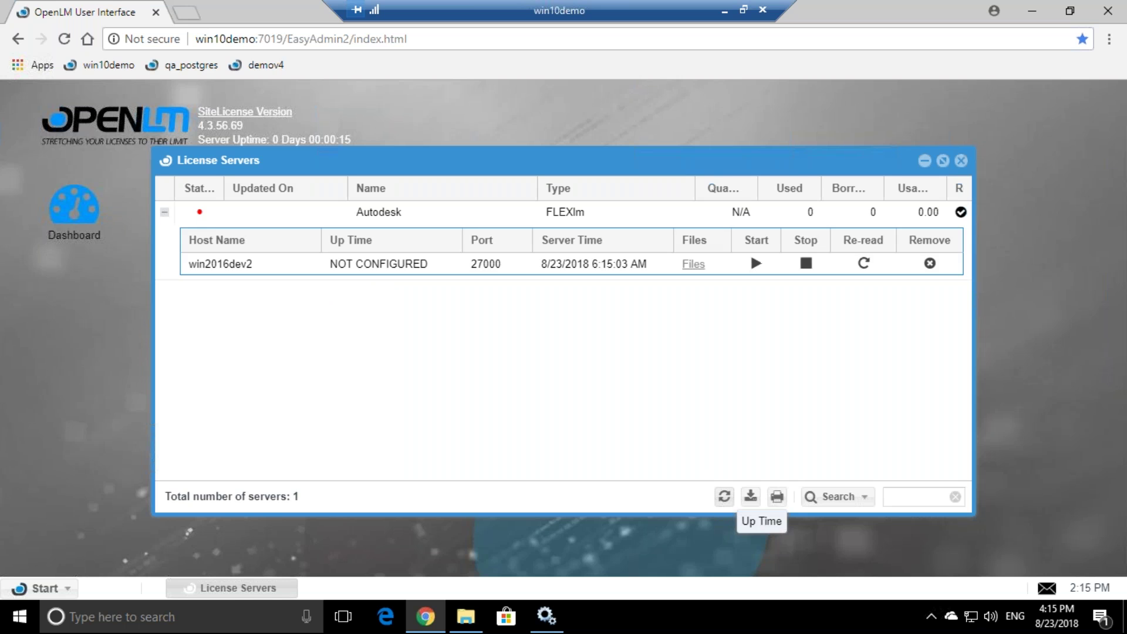
left_click(165, 213)
mouse_move(200, 220)
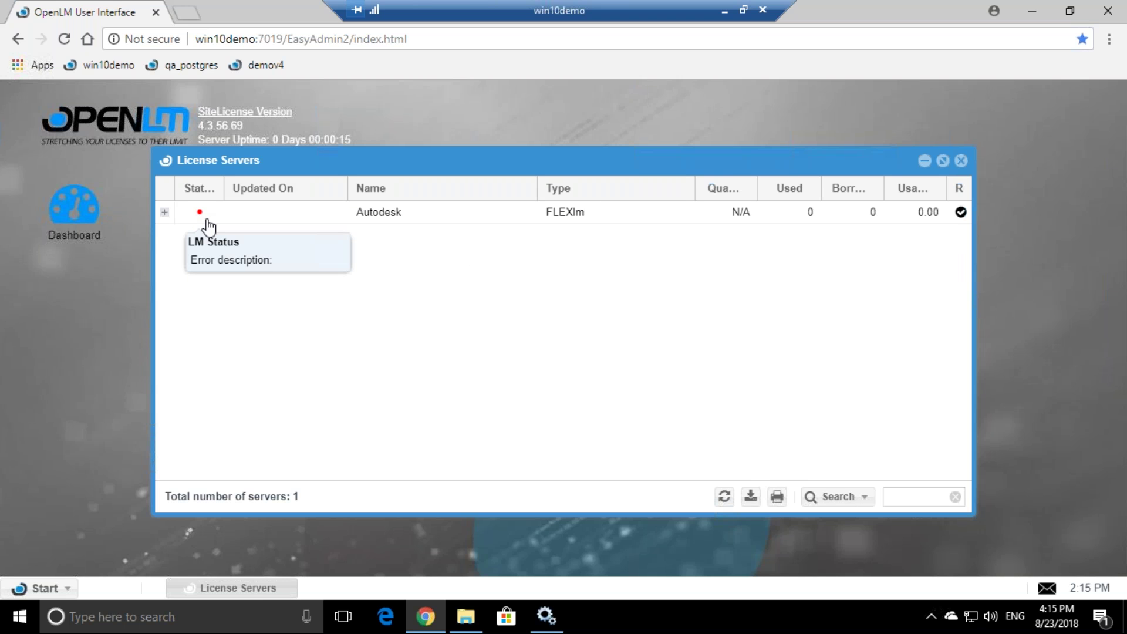
left_click(725, 496)
left_click_drag(224, 187, 267, 188)
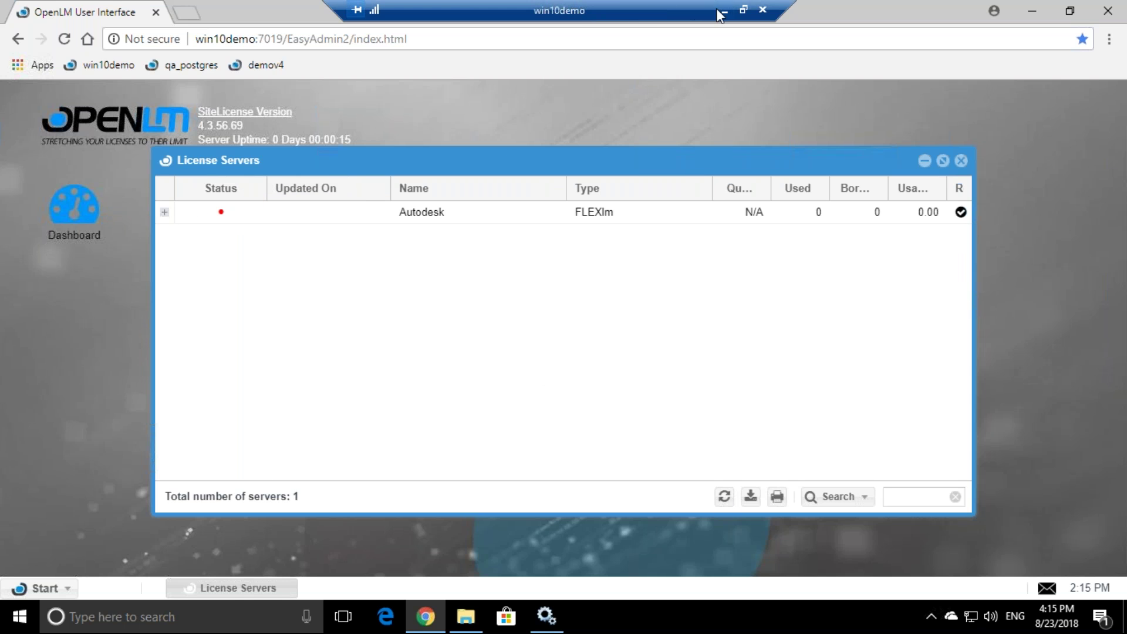
- Minimize the remote desktop and present the OpenLM Standard Configuration slides, stepping back through the diagram
left_click(1032, 11)
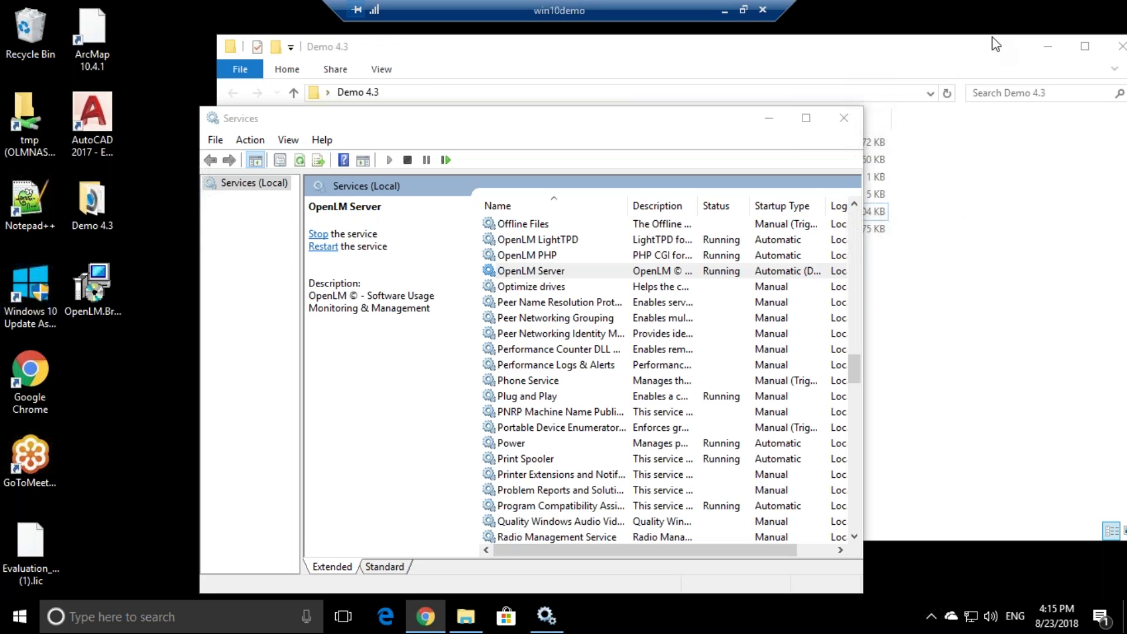
left_click(743, 10)
left_click_drag(431, 152, 555, 395)
left_click(835, 382)
key("ctrl+F5")
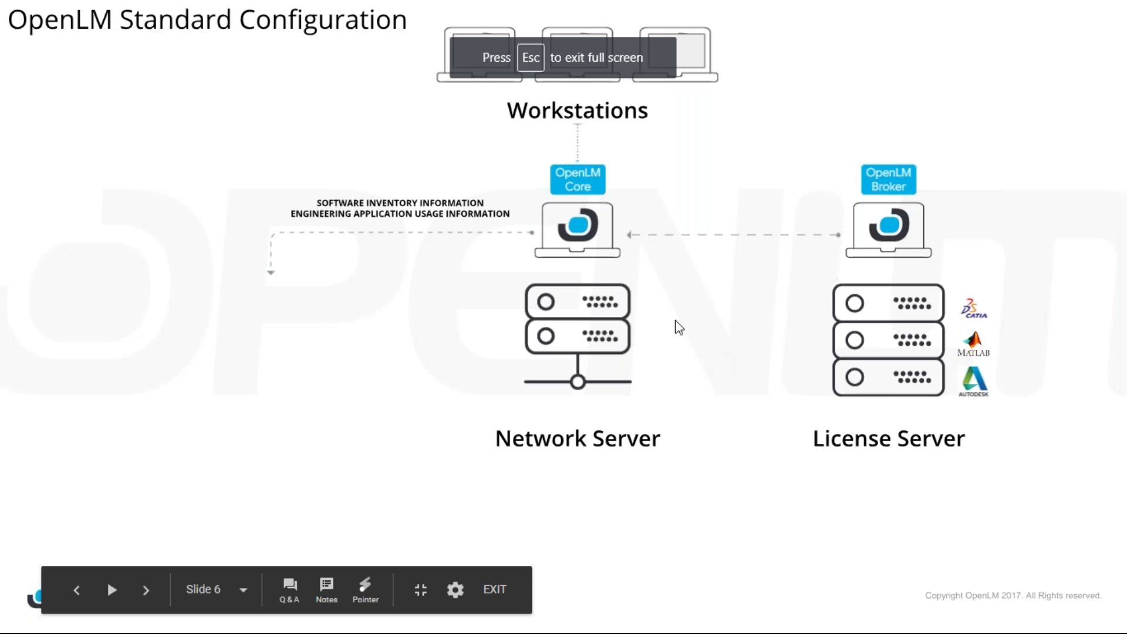
key("Left")
key("Left")
key("Left")
key("Left")
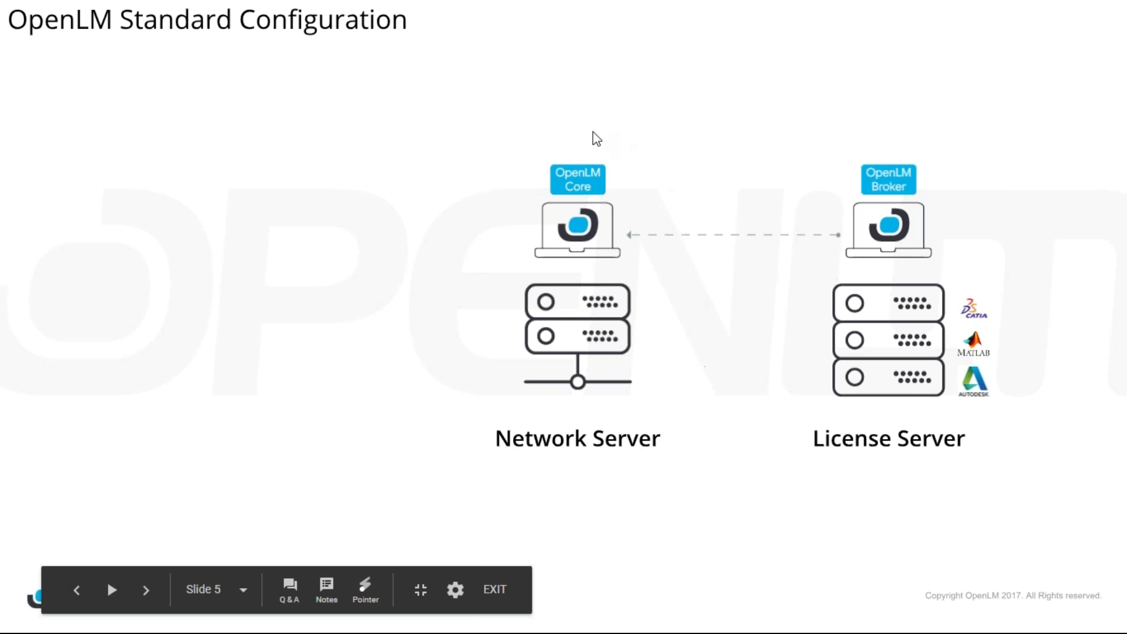
left_click(572, 182)
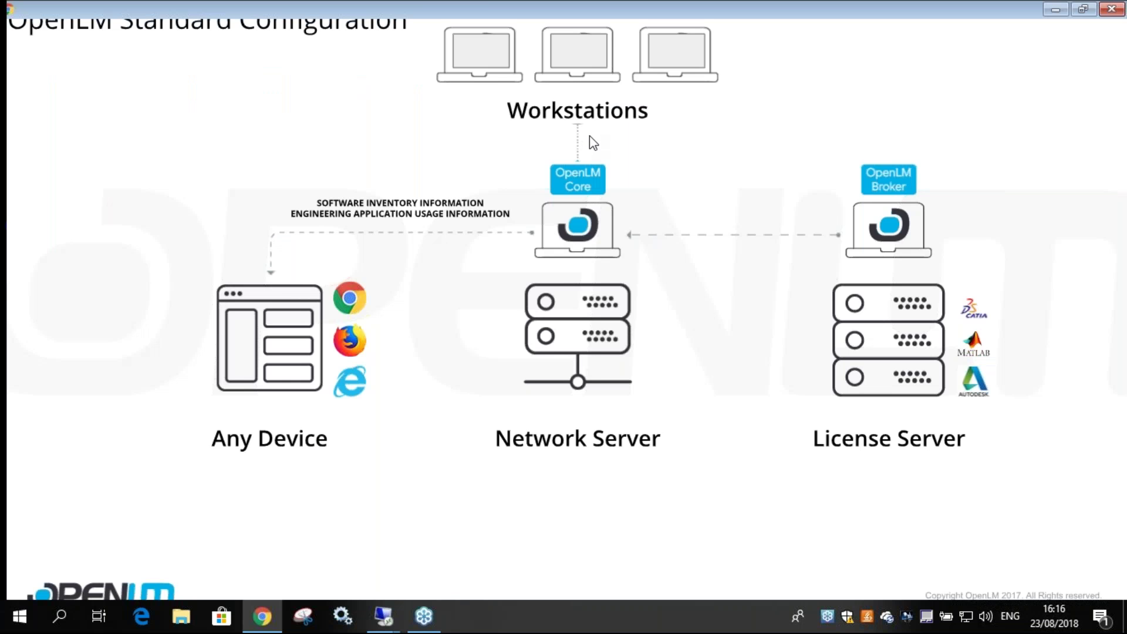
key("Escape")
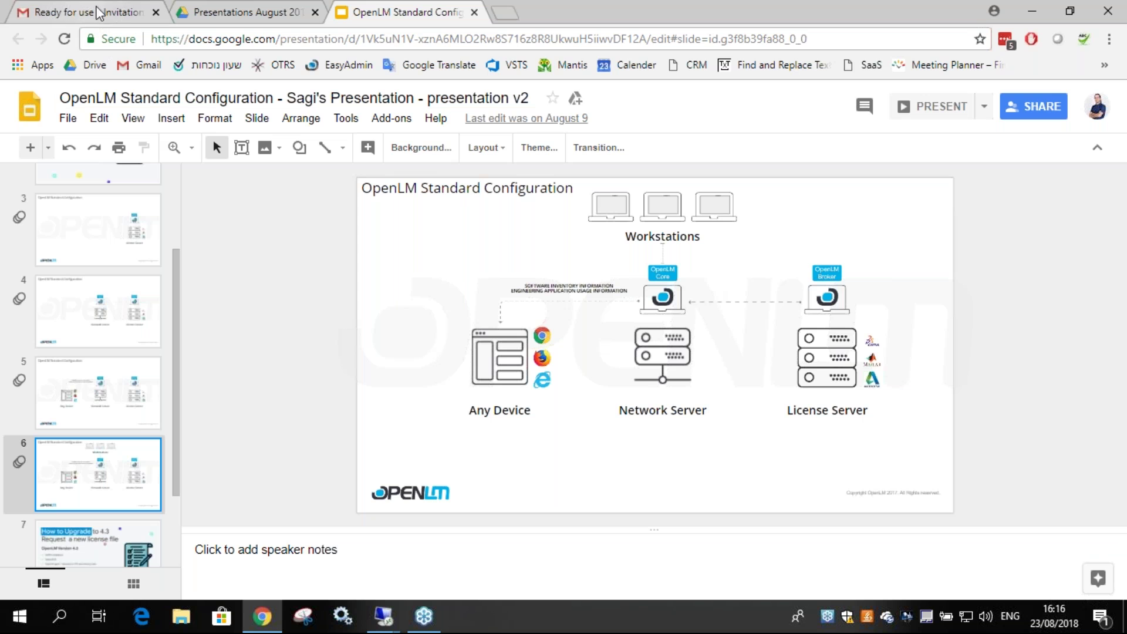
- Restore the win10demo remote desktop and minimize Services to show the Demo 4.3 folder
mouse_move(384, 615)
left_click(281, 546)
left_click_drag(449, 461, 496, 3)
left_click(769, 118)
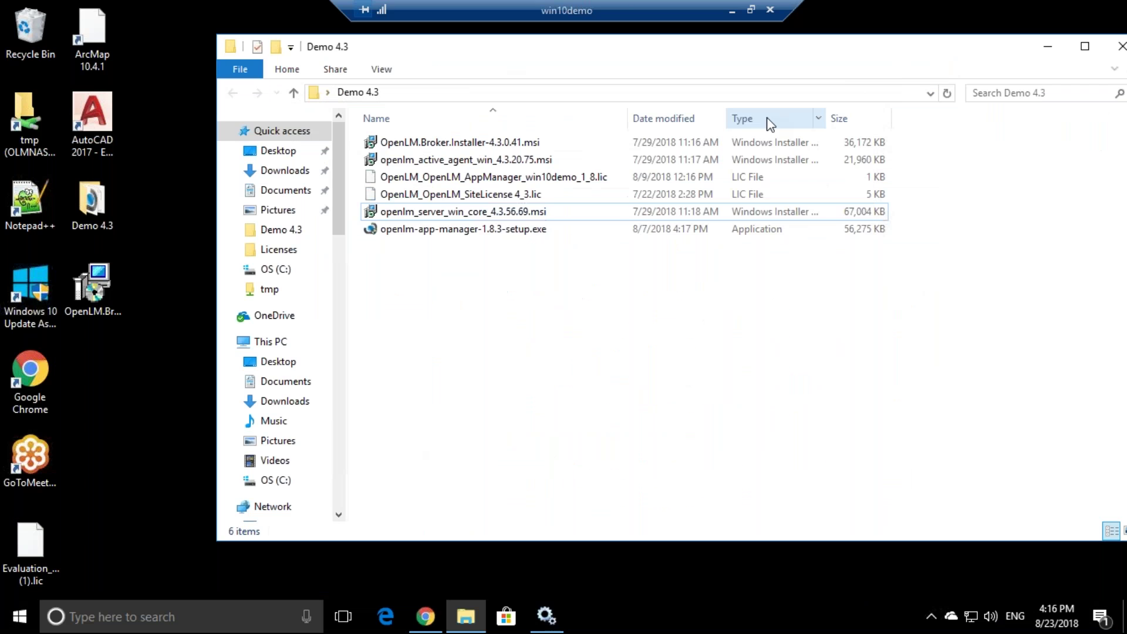
- Launch the OpenLM Agent installer and accept its license agreement
double_click(470, 163)
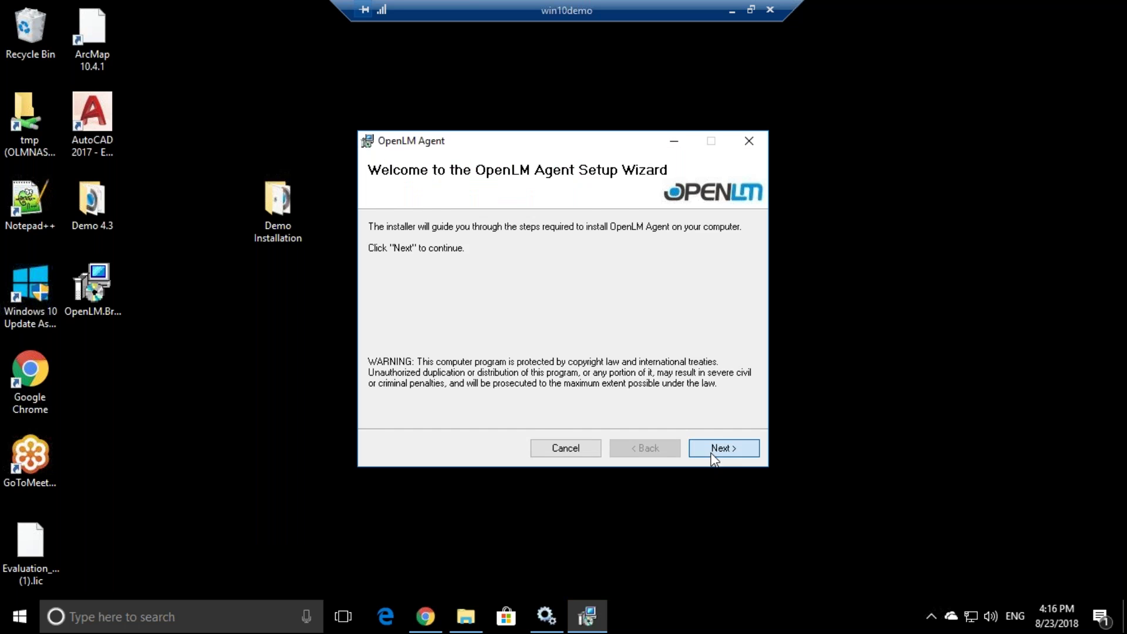
left_click(712, 452)
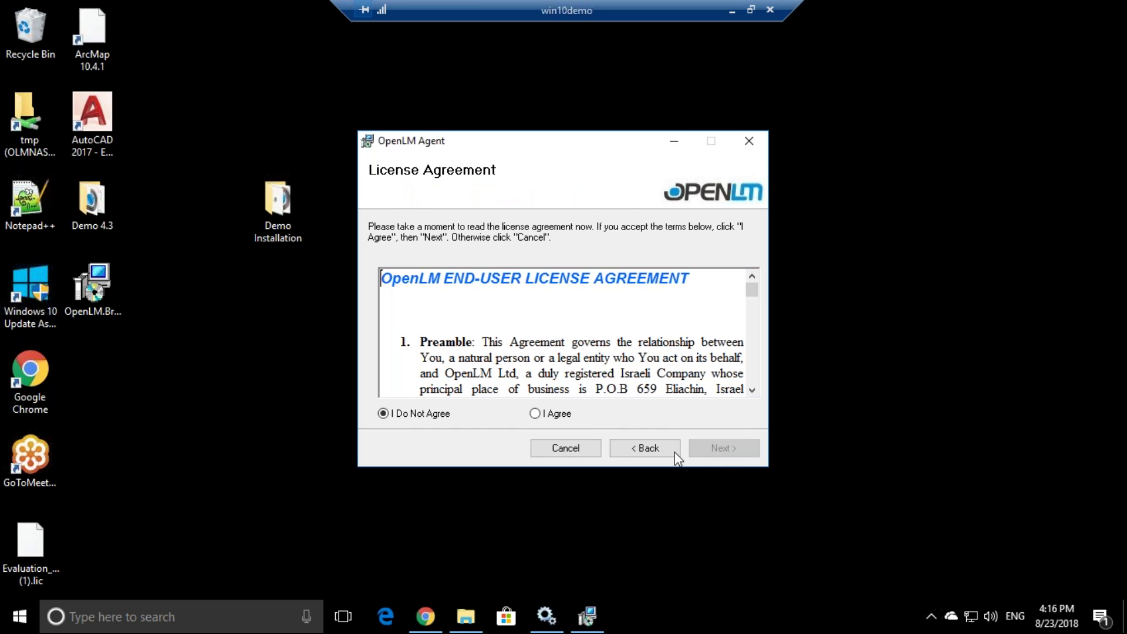
left_click(535, 413)
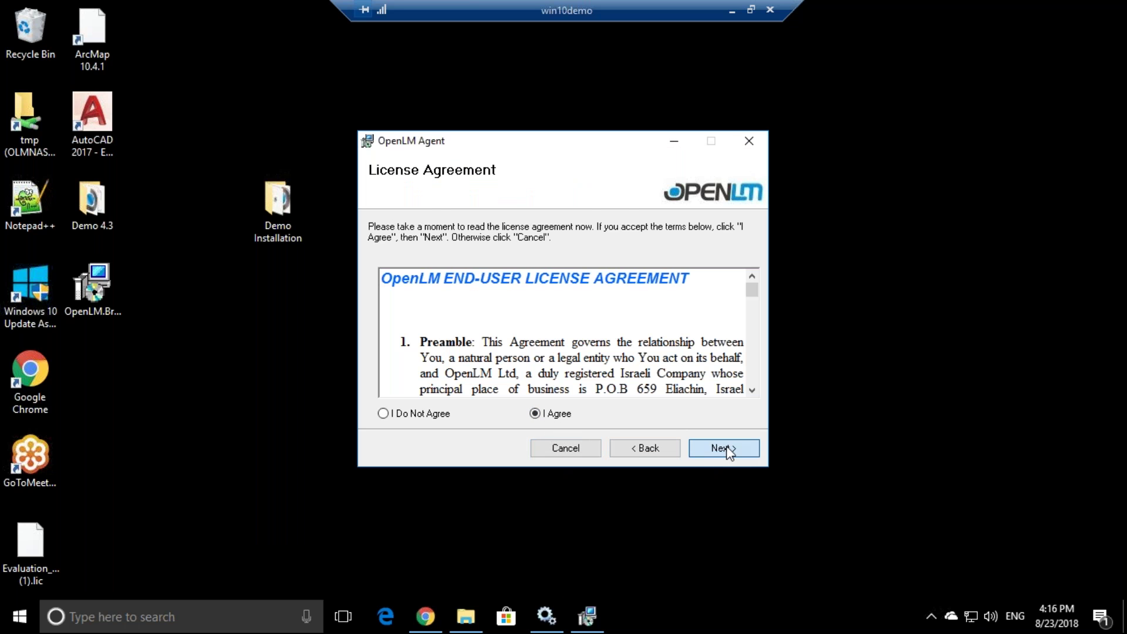
left_click(724, 448)
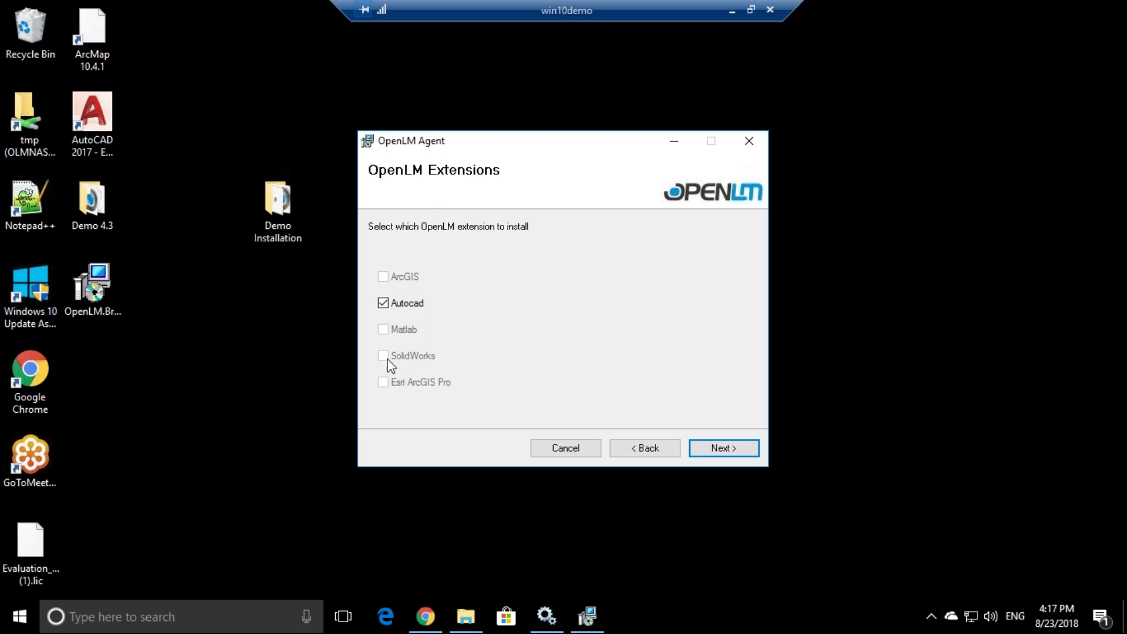
- Install the Agent with Autocad and OpenLM App Manager extensions into the default folder
left_click(723, 451)
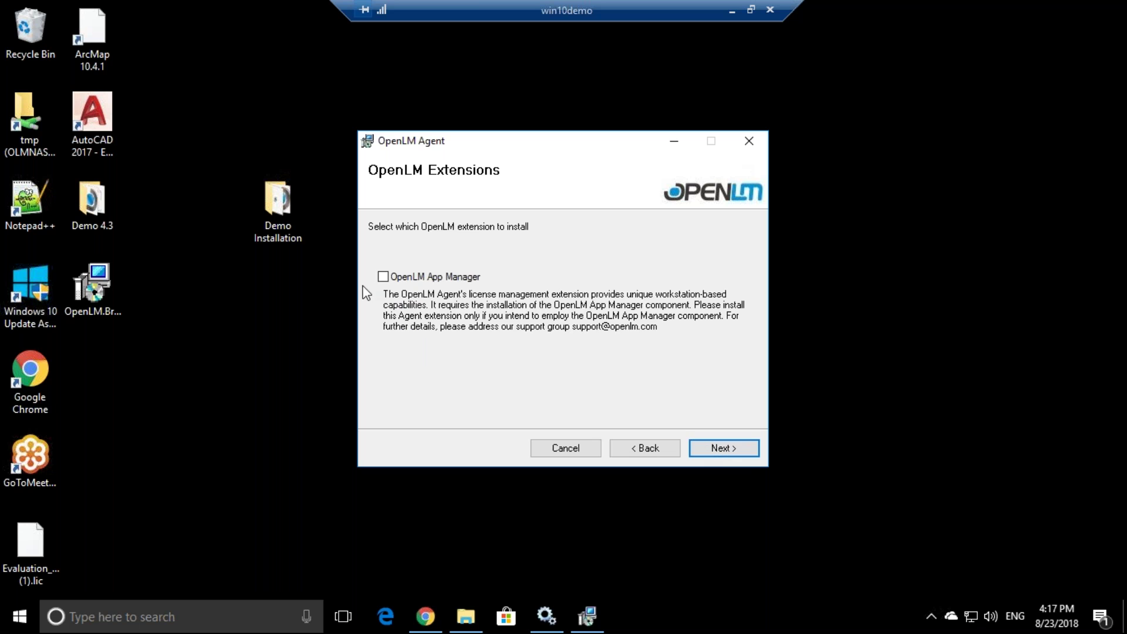
left_click(402, 278)
left_click(719, 448)
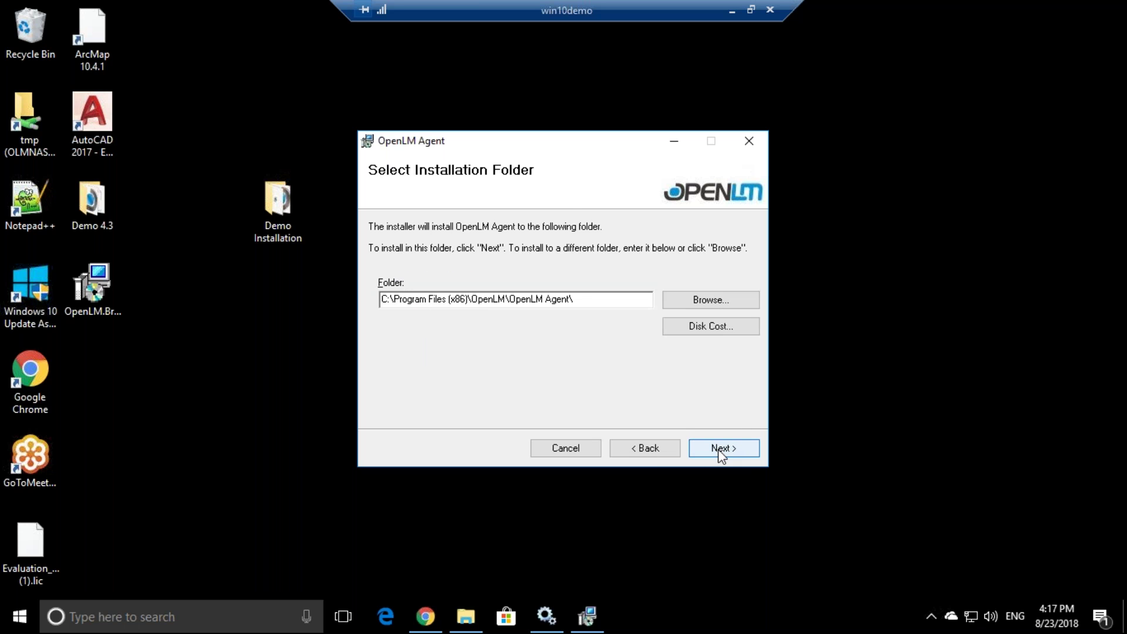
left_click(727, 449)
left_click(719, 447)
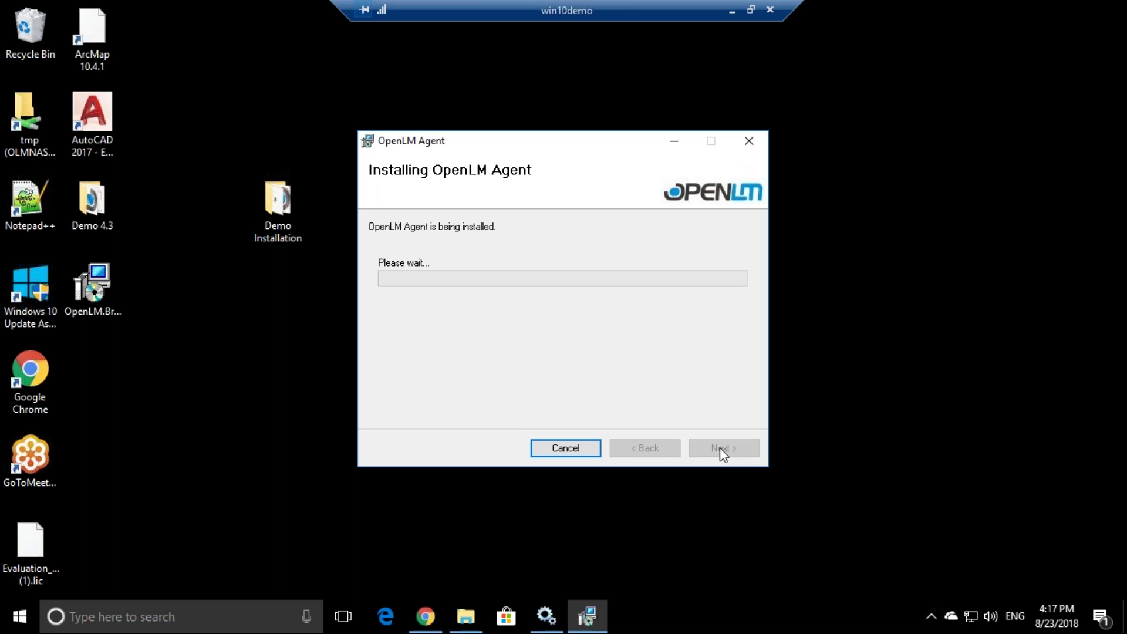
left_click(554, 413)
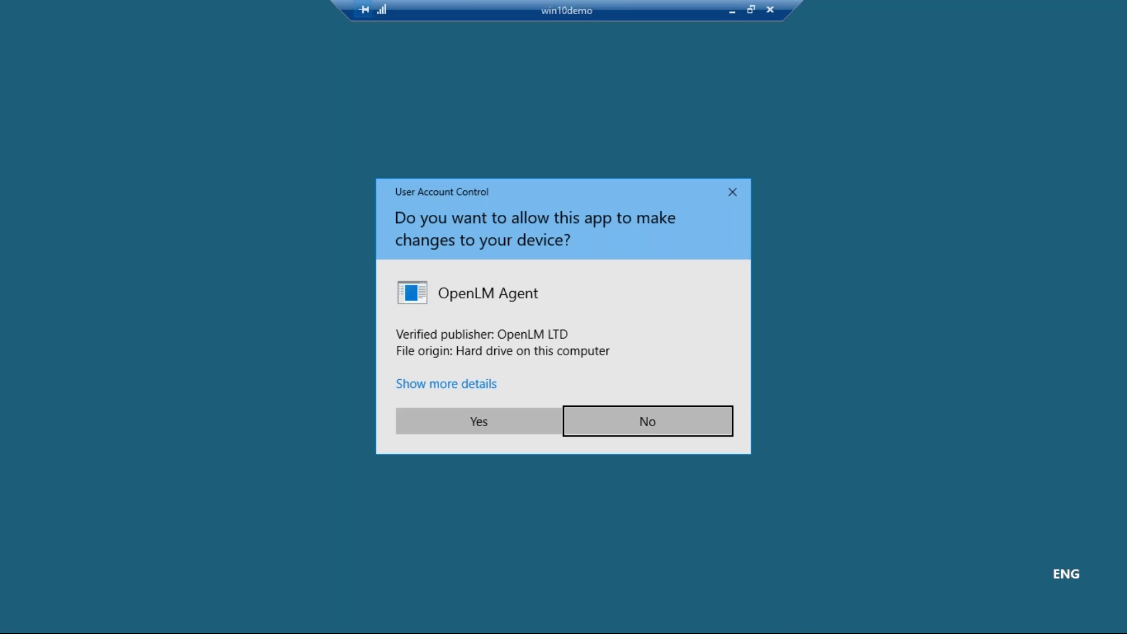
left_click(493, 427)
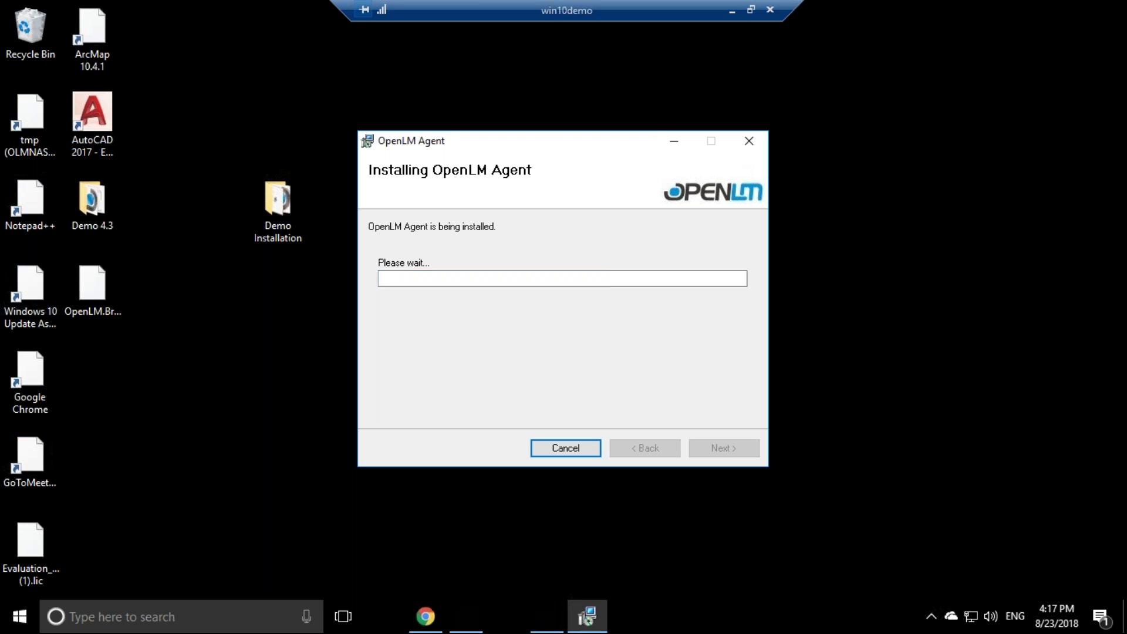
left_click(725, 449)
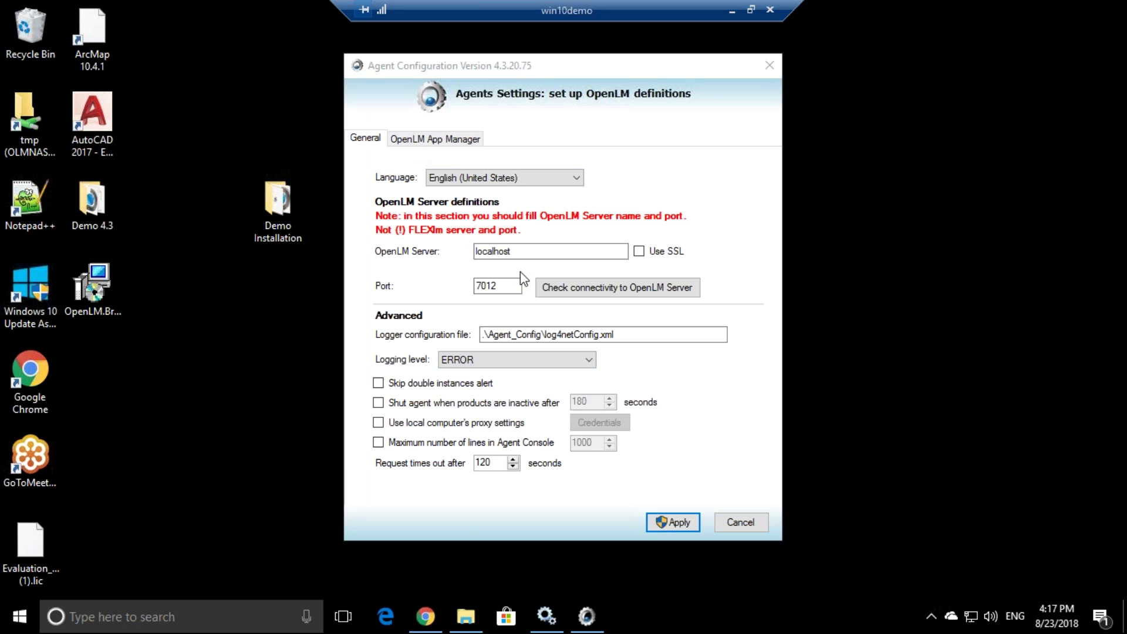
- Set both the OpenLM Server and the App Manager server to win10demo
double_click(496, 251)
type("win1")
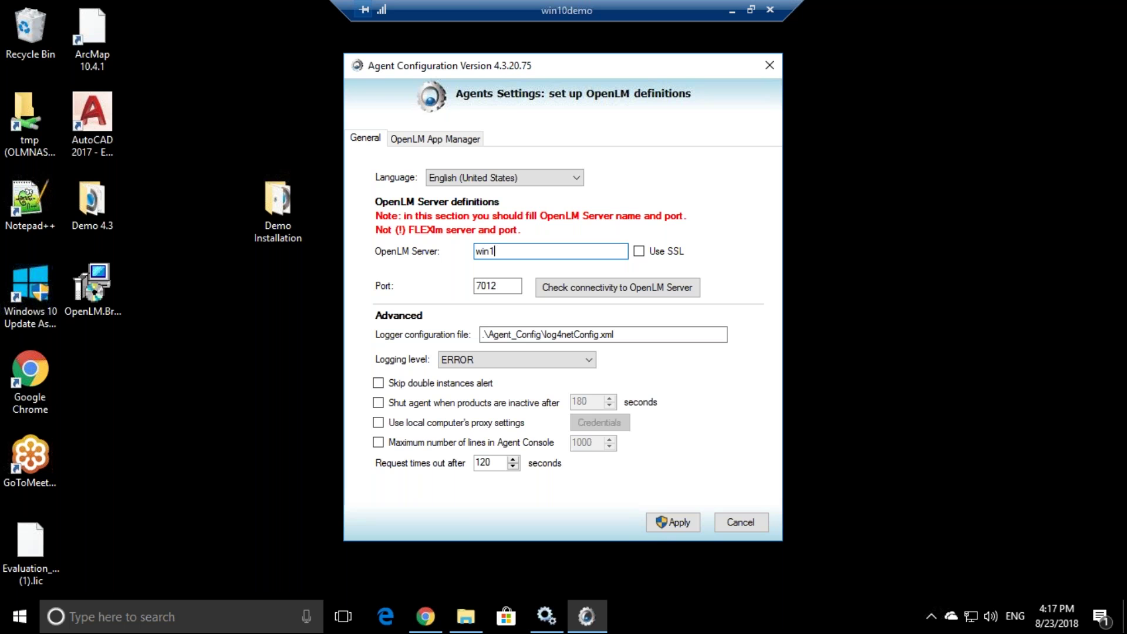
type("0demo")
key("ctrl+a")
key("ctrl+c")
left_click(435, 139)
double_click(531, 223)
key("ctrl+v")
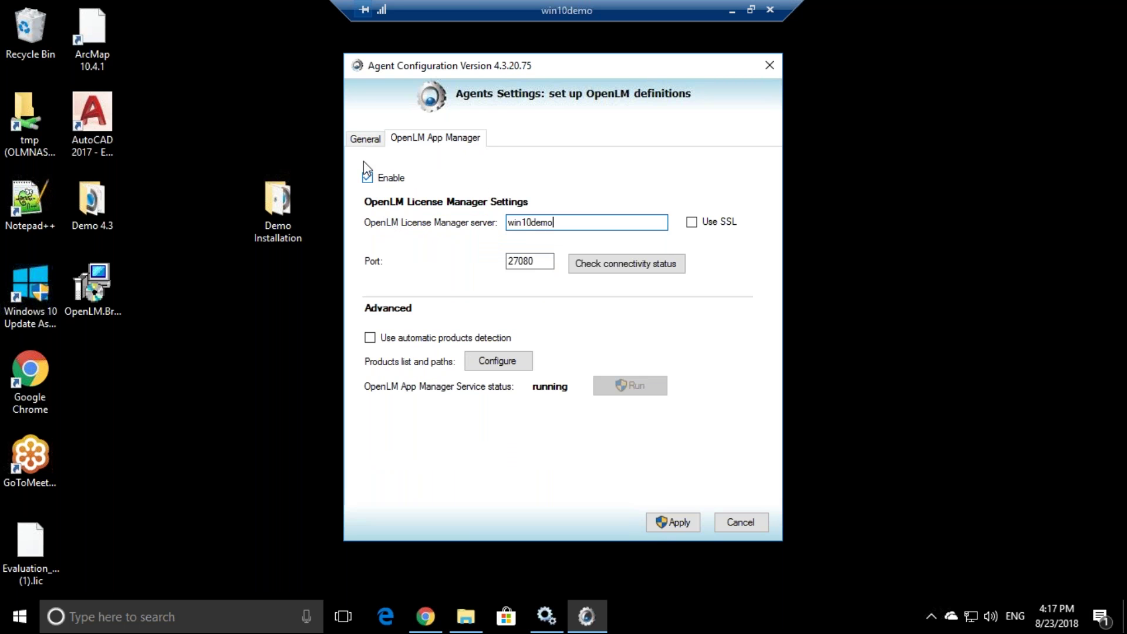
left_click(359, 136)
- Confirm the connection to win10demo succeeds and apply the agent configuration
left_click(643, 284)
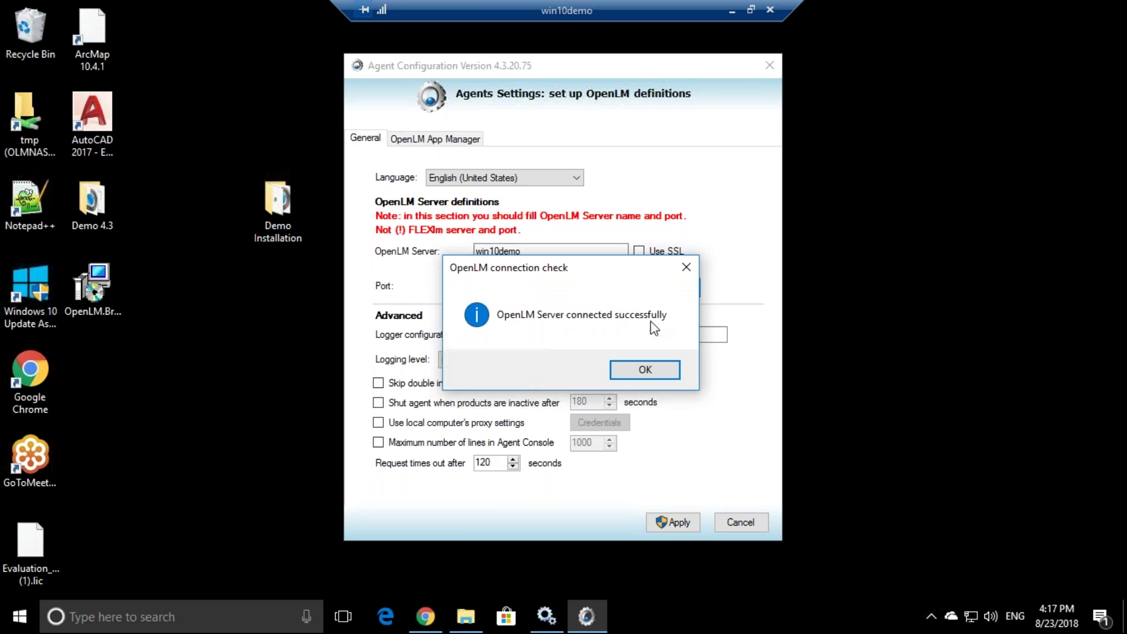
left_click(643, 371)
key("Tab")
key("Tab")
key("Tab")
key("Tab")
key("Tab")
key("Tab")
key("Tab")
key("Tab")
left_click(671, 522)
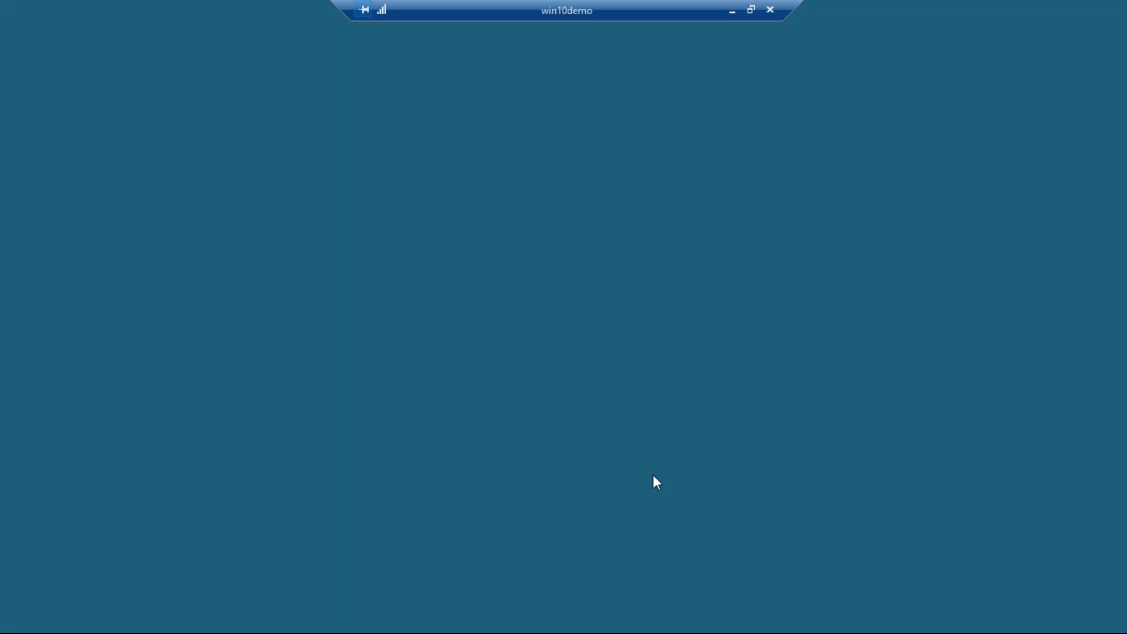
left_click(485, 428)
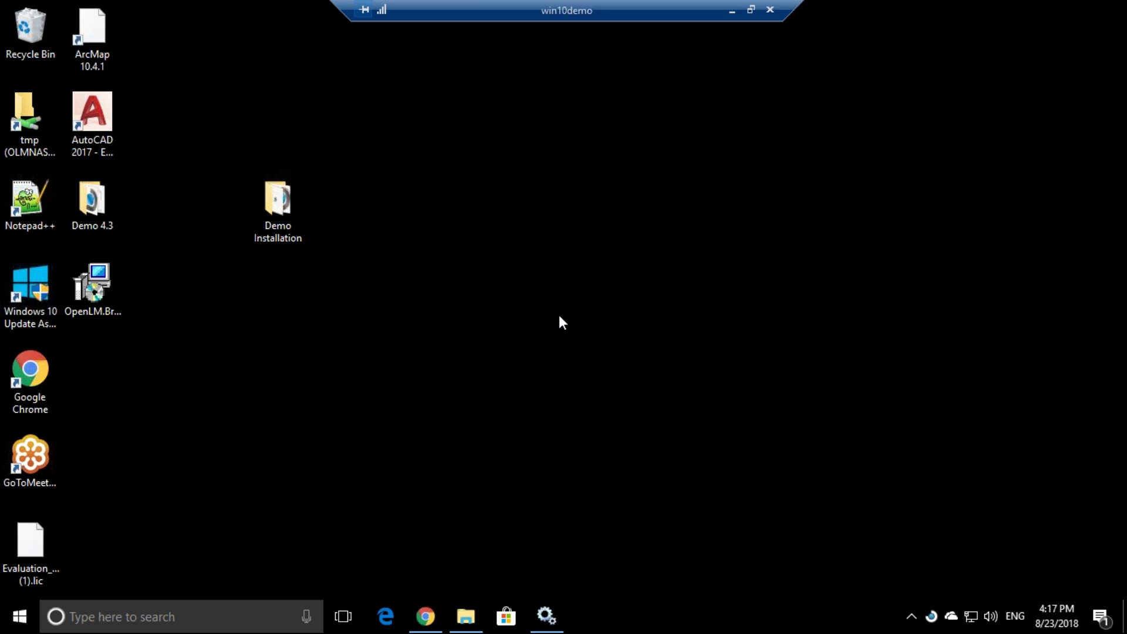
- Expand the Autodesk row to show host win2016dev2 on port 27000, then minimize Chrome
left_click(733, 11)
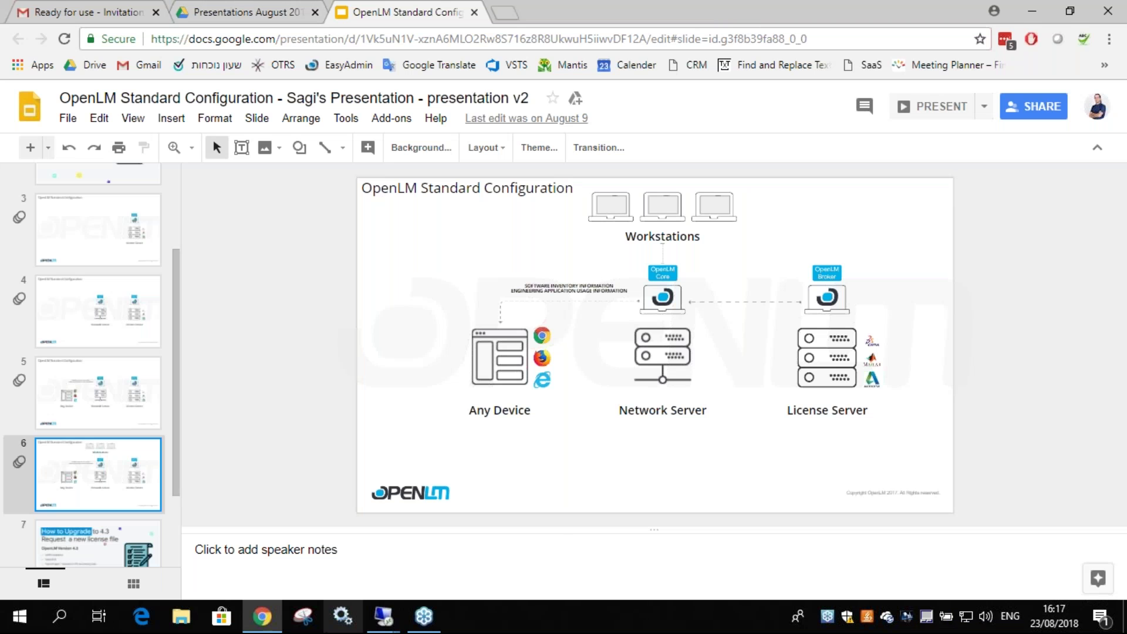
mouse_move(382, 617)
left_click(302, 548)
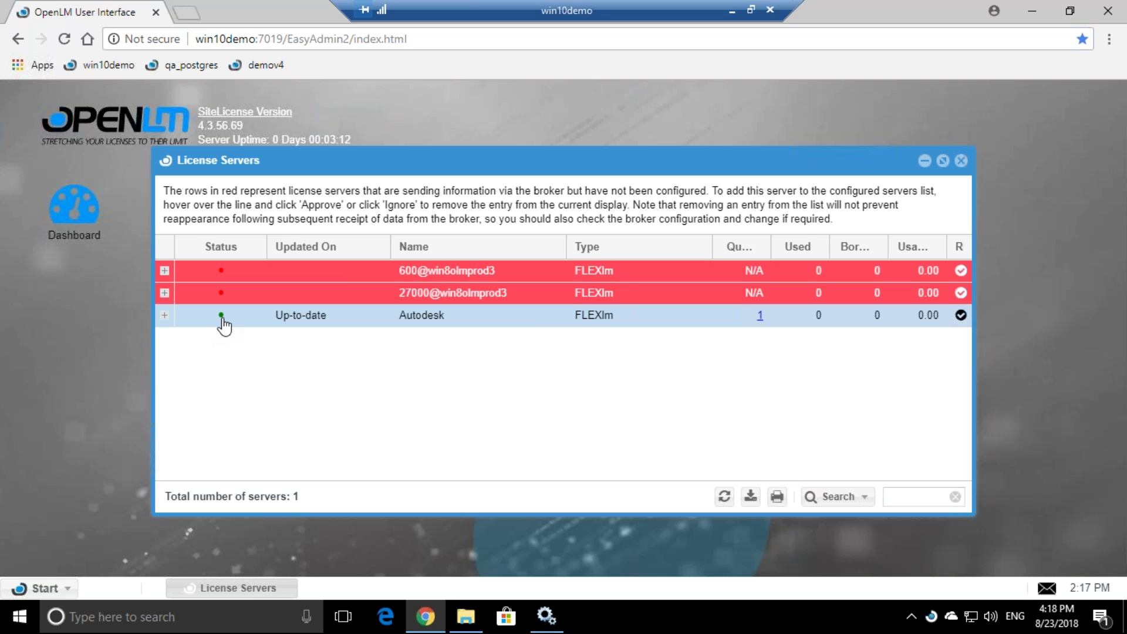
left_click(164, 316)
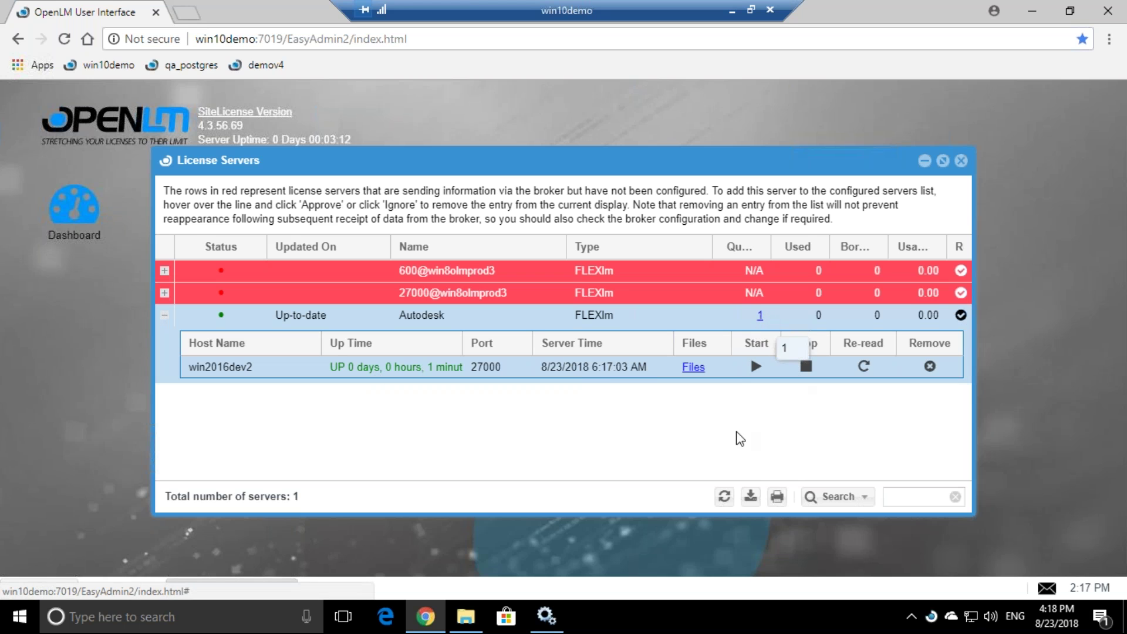
left_click(1032, 11)
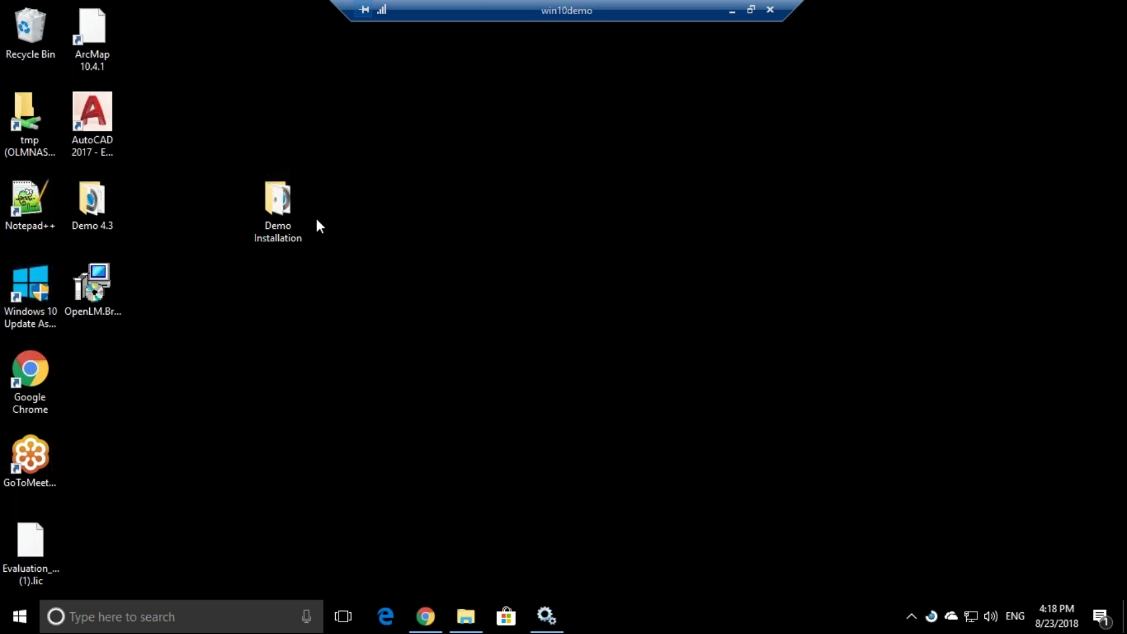
- Launch AutoCAD 2017, dismiss the agent notification, and minimize AutoCAD to the taskbar
double_click(98, 120)
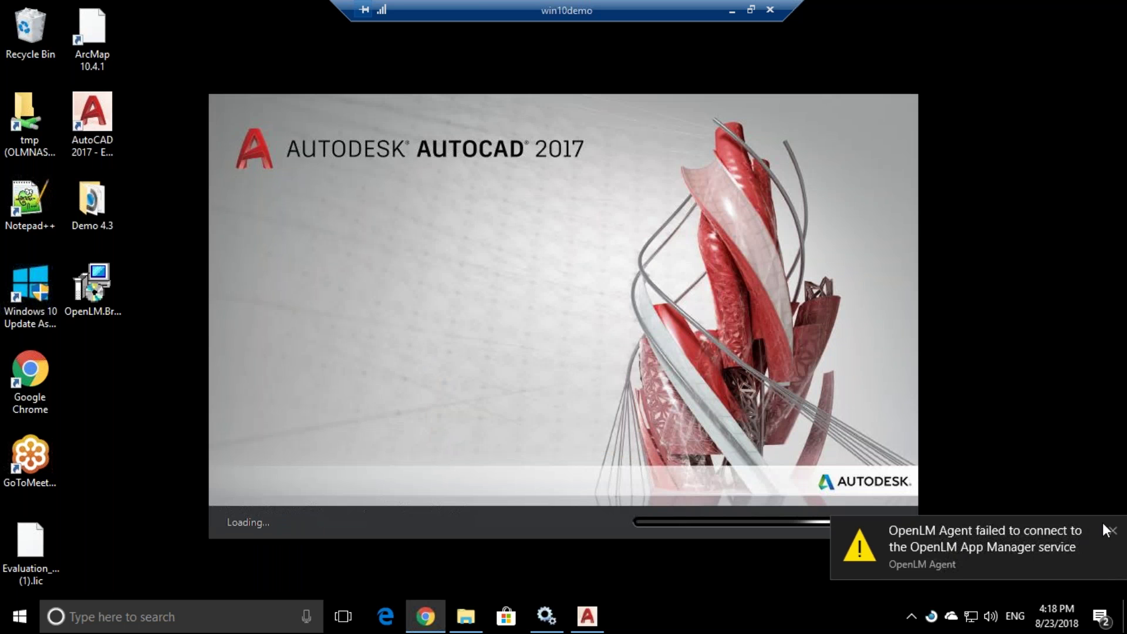
left_click(1110, 530)
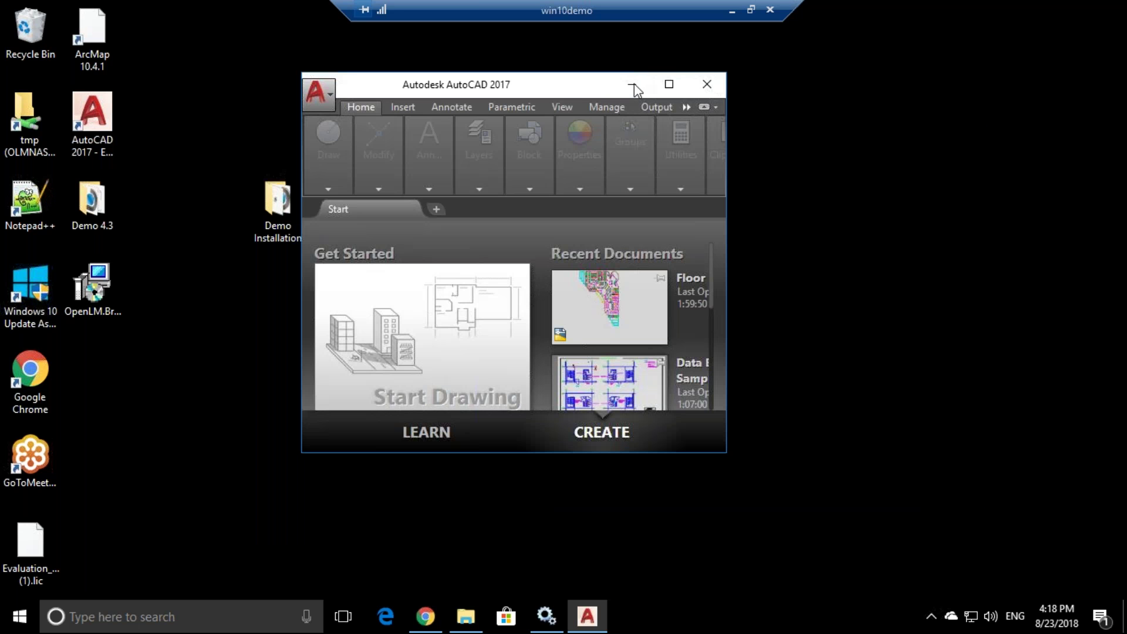
left_click(634, 84)
left_click(931, 616)
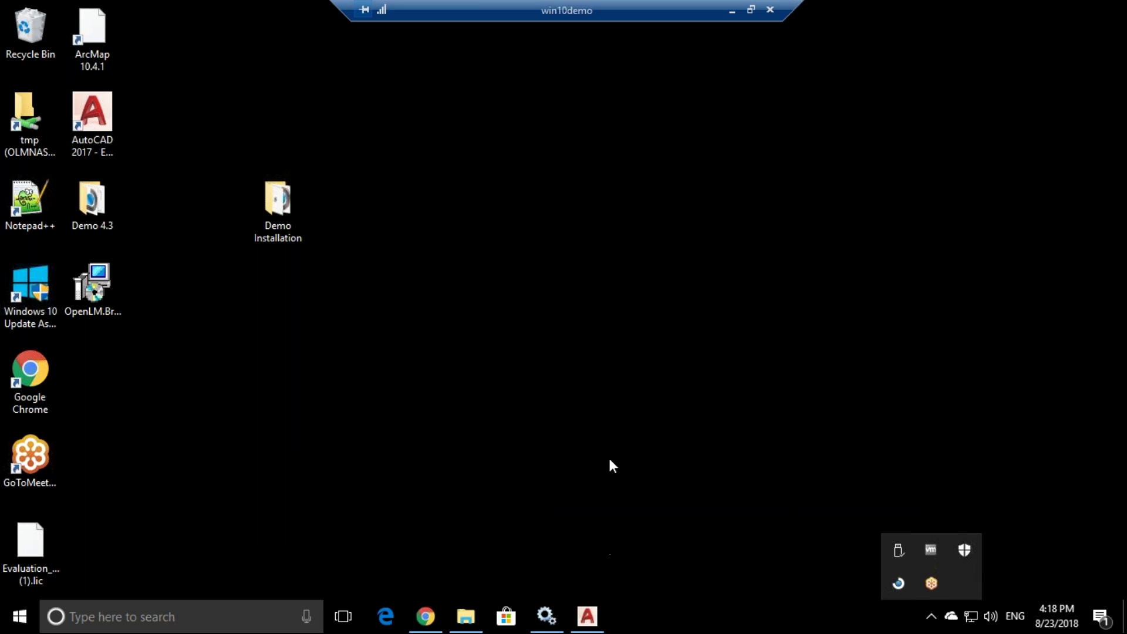
left_click(614, 293)
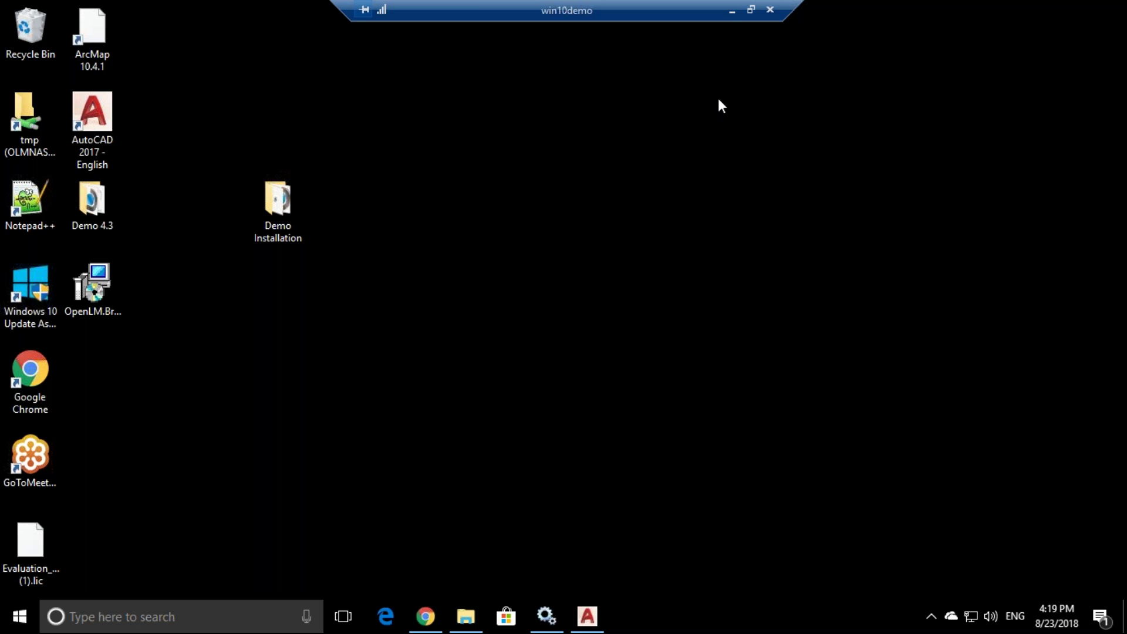
- Refresh License Servers so Autodesk on win2016dev2 shows 2 minutes up time
left_click(731, 11)
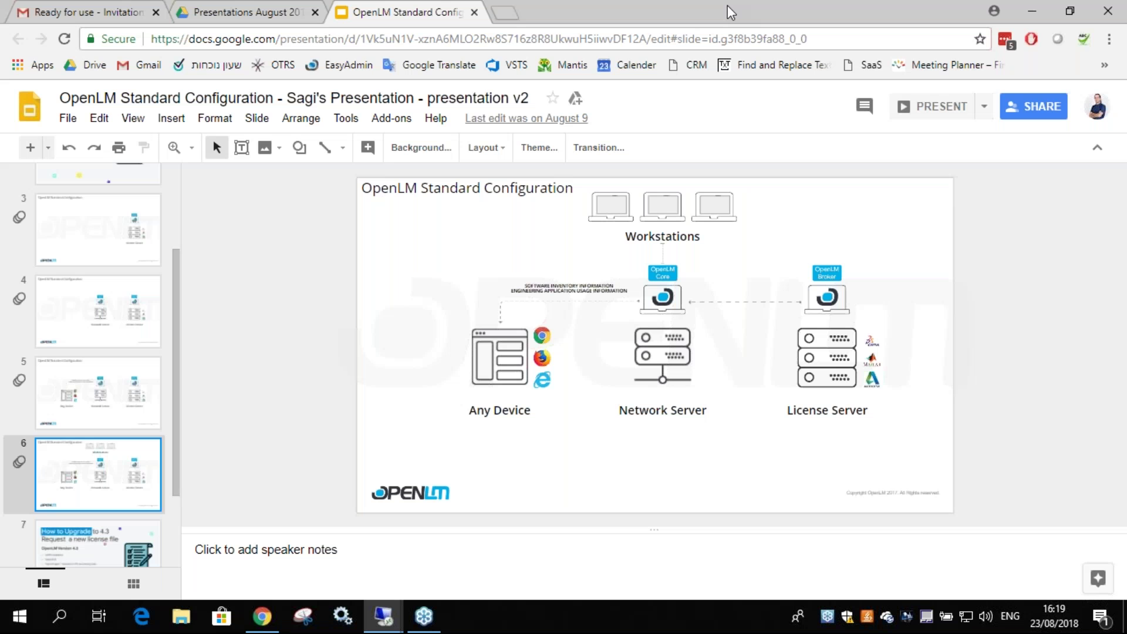
left_click(403, 617)
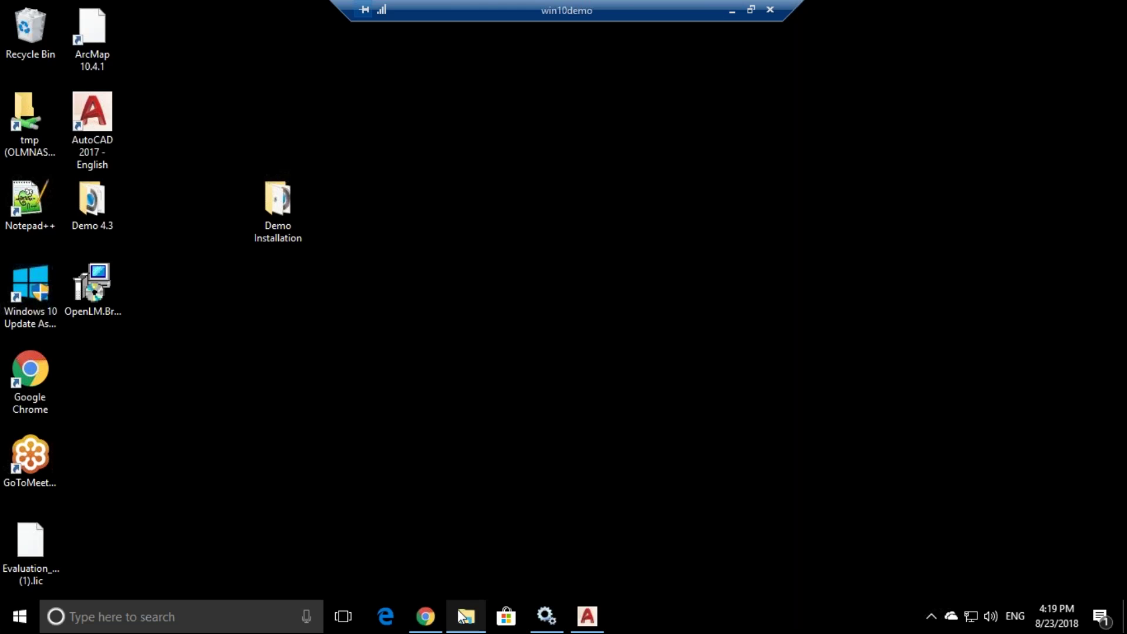
left_click(431, 616)
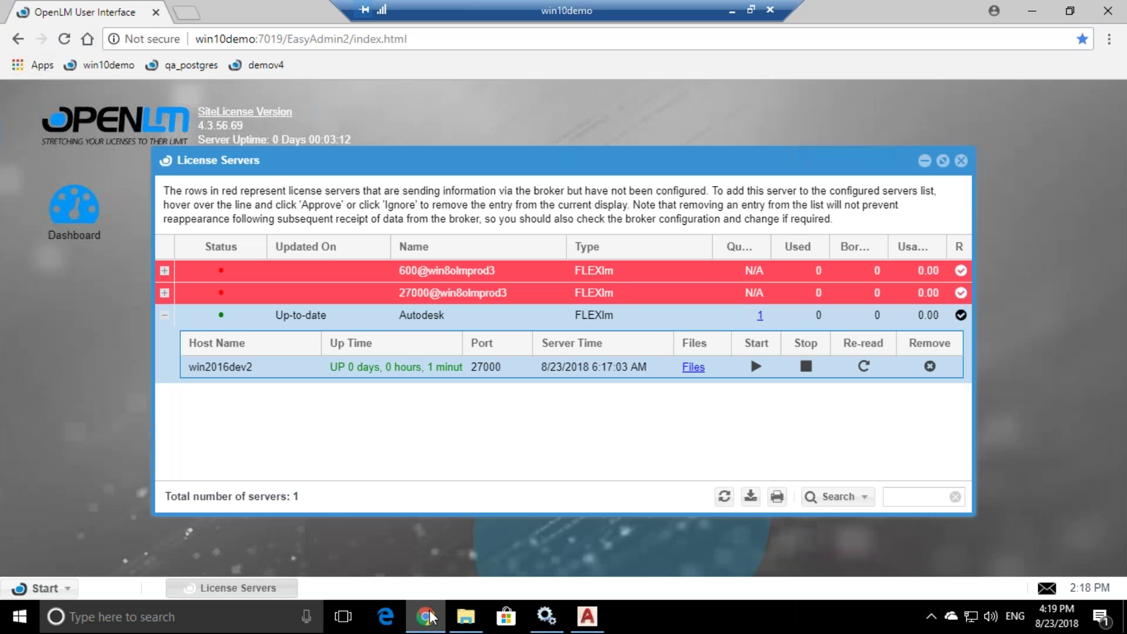
left_click(724, 496)
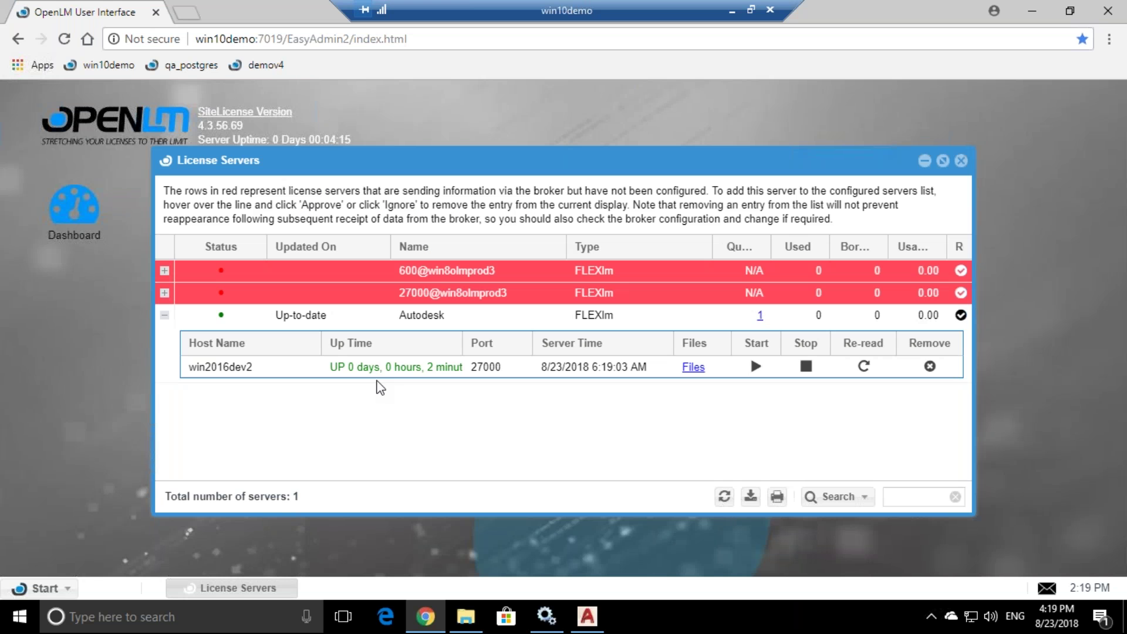
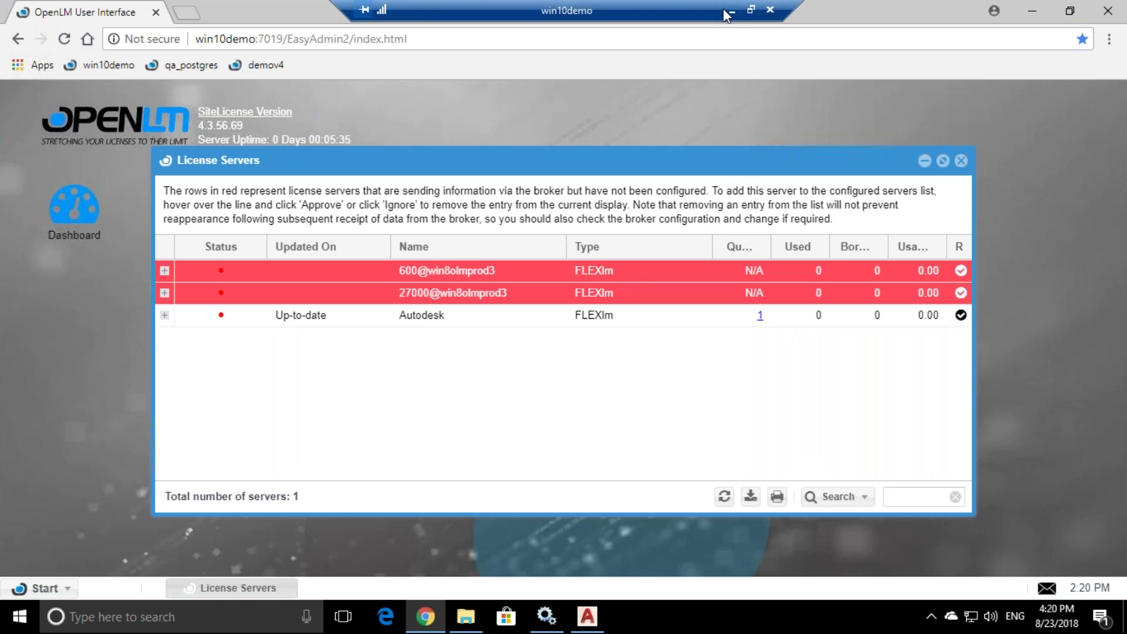
- Switch to the win2016dev2 remote desktop session through the Remote Desktop taskbar thumbnails
left_click(381, 619)
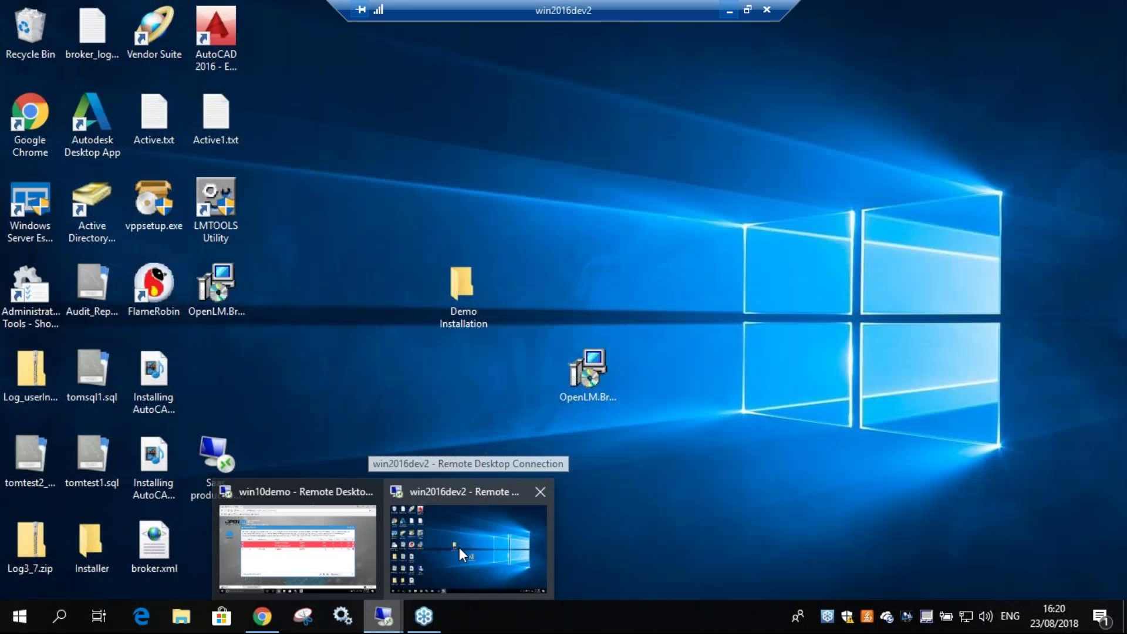
left_click(459, 547)
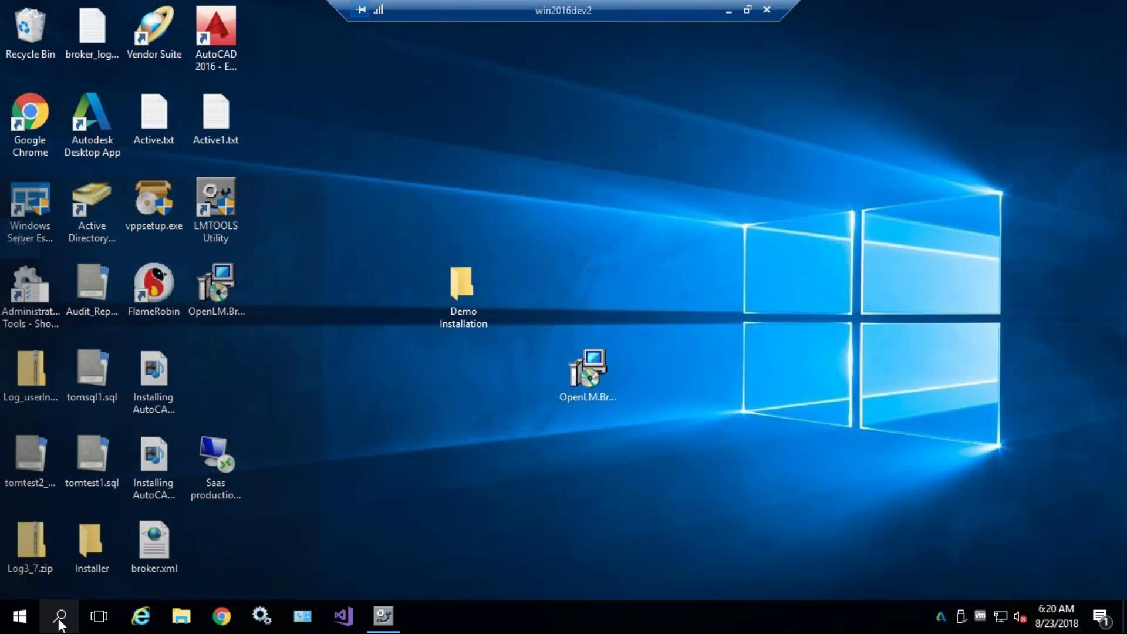
- Search 'broker', launch the OpenLM Broker Configuration Tool, and allow the Java SE Development Kit to run
left_click(58, 616)
type("broker")
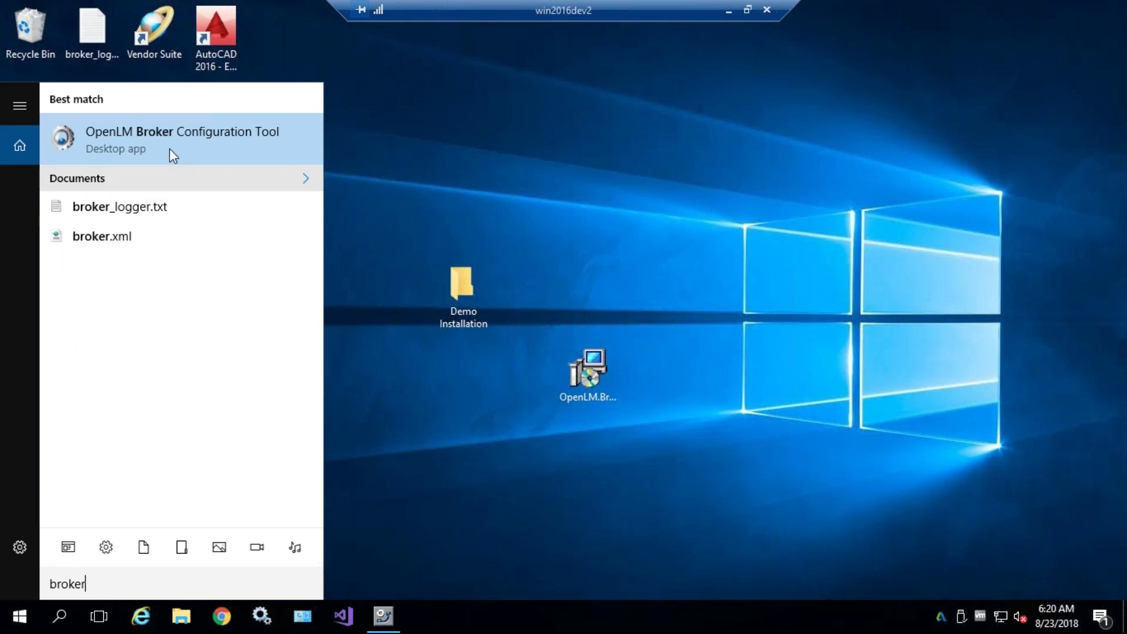
left_click(159, 129)
left_click(505, 421)
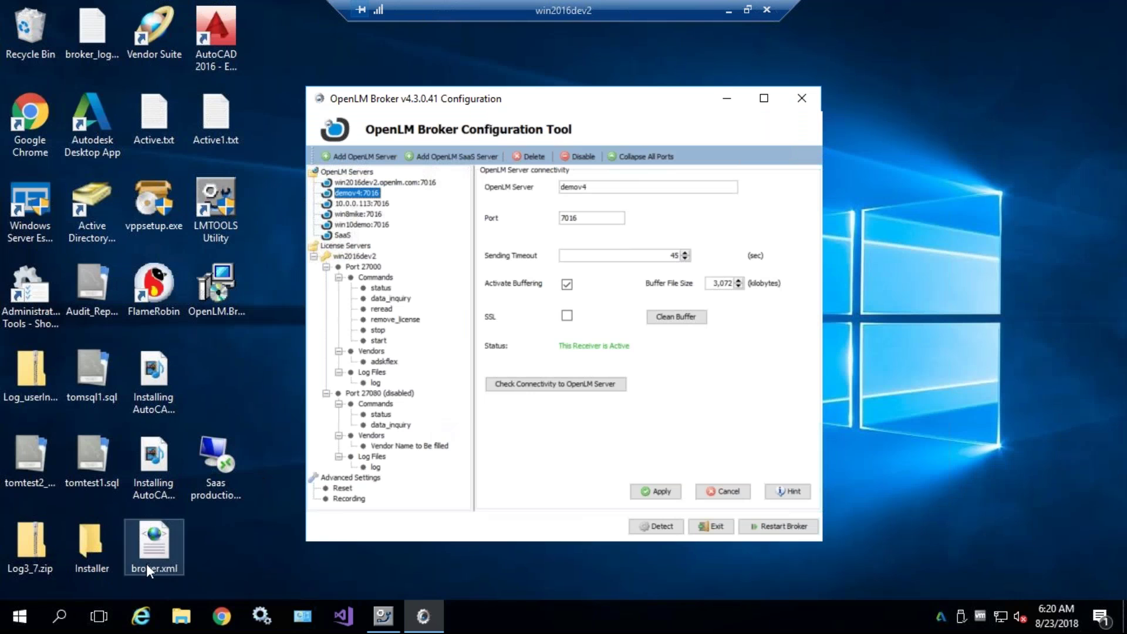
- Launch the OpenLM Broker Configuration Tool from the OpenLM group in the Start menu app list
left_click(77, 621)
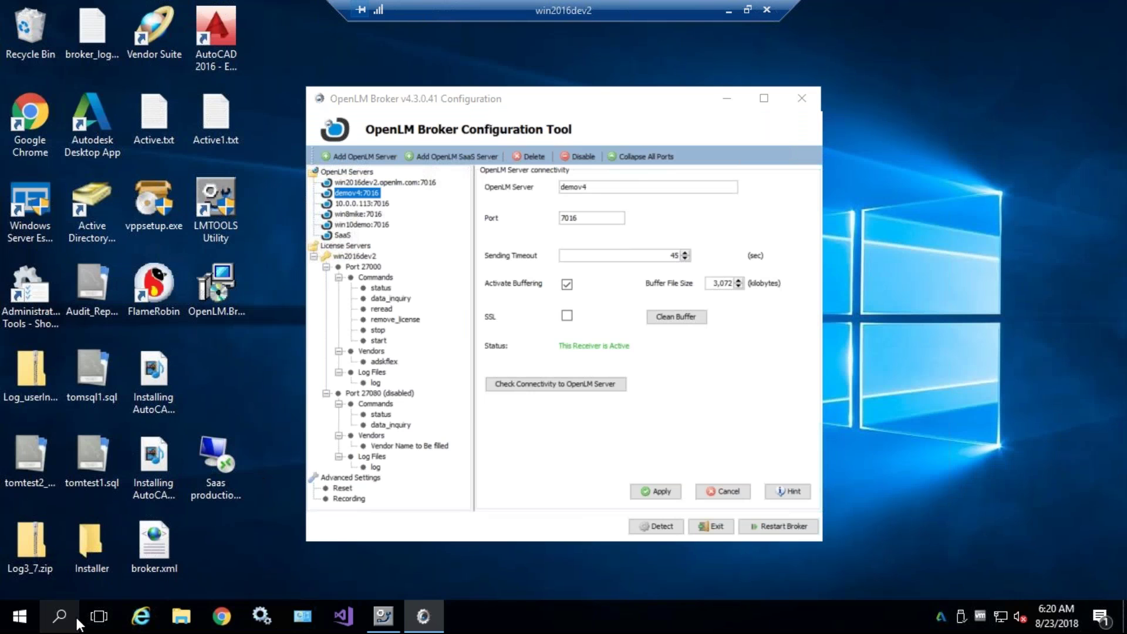
type("broker")
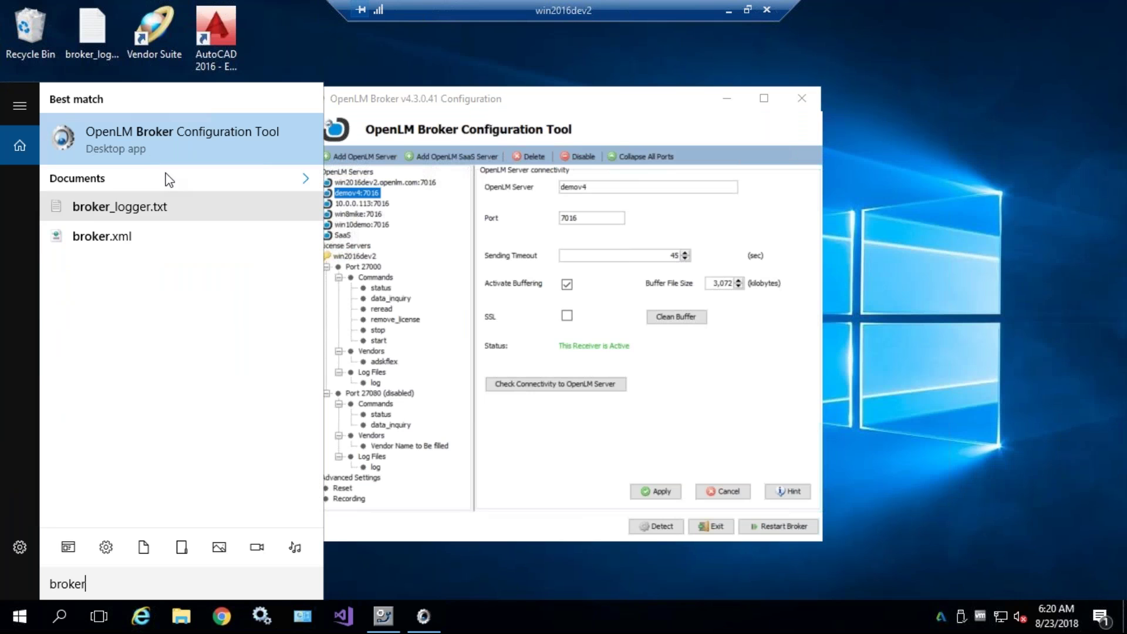
left_click(28, 622)
scroll(129, 434, "down", 8)
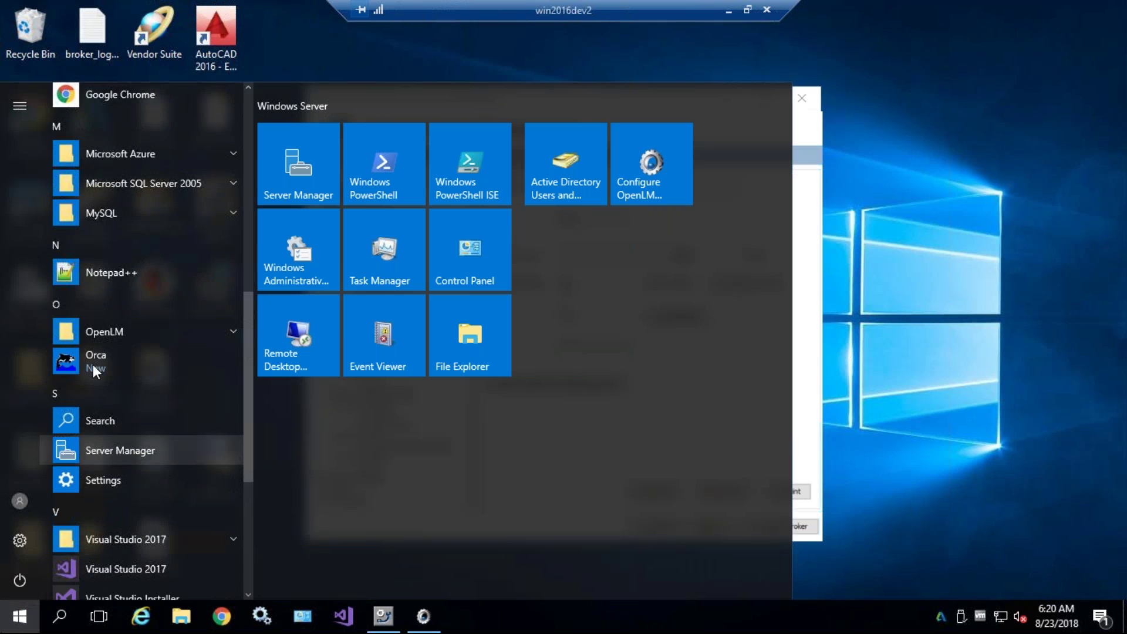
left_click(112, 329)
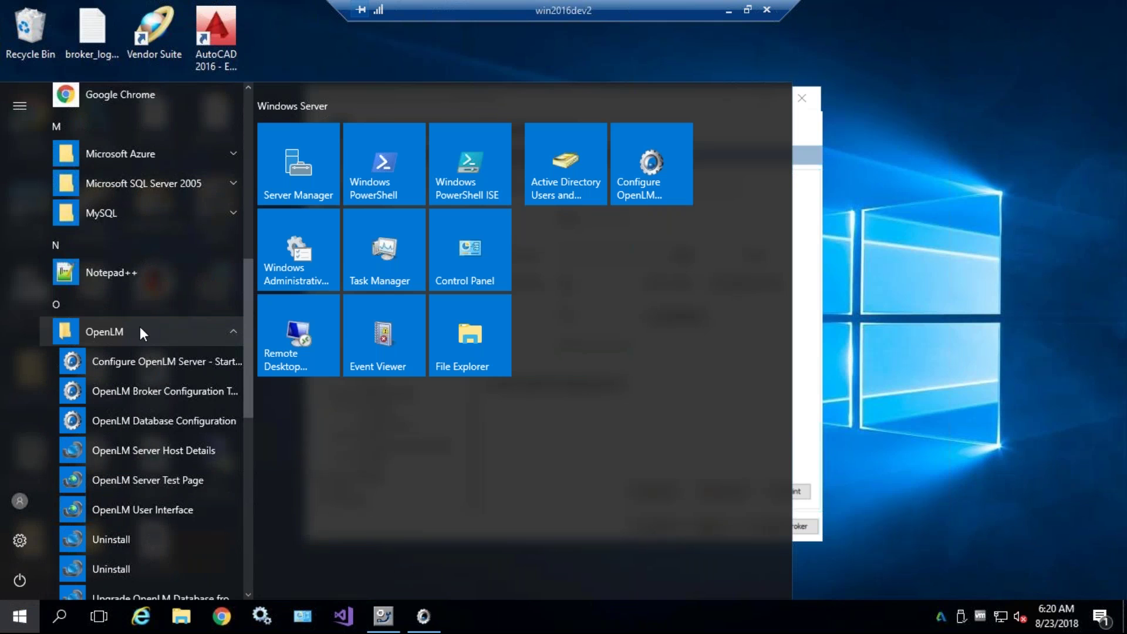
scroll(103, 500, "down", 1)
scroll(108, 496, "down", 2)
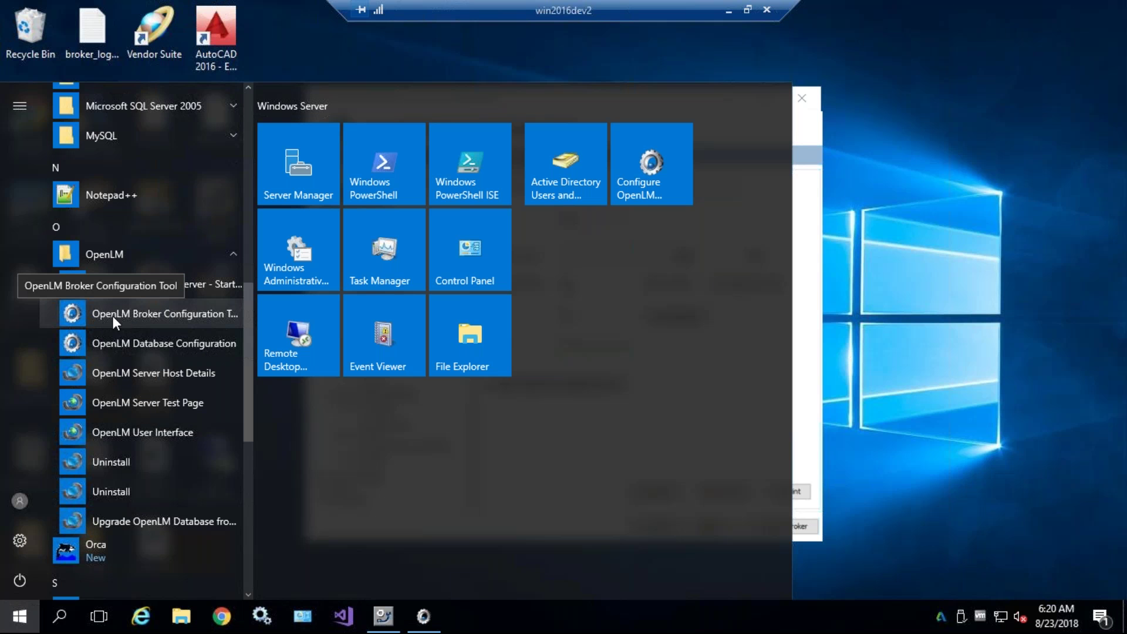
left_click(245, 315)
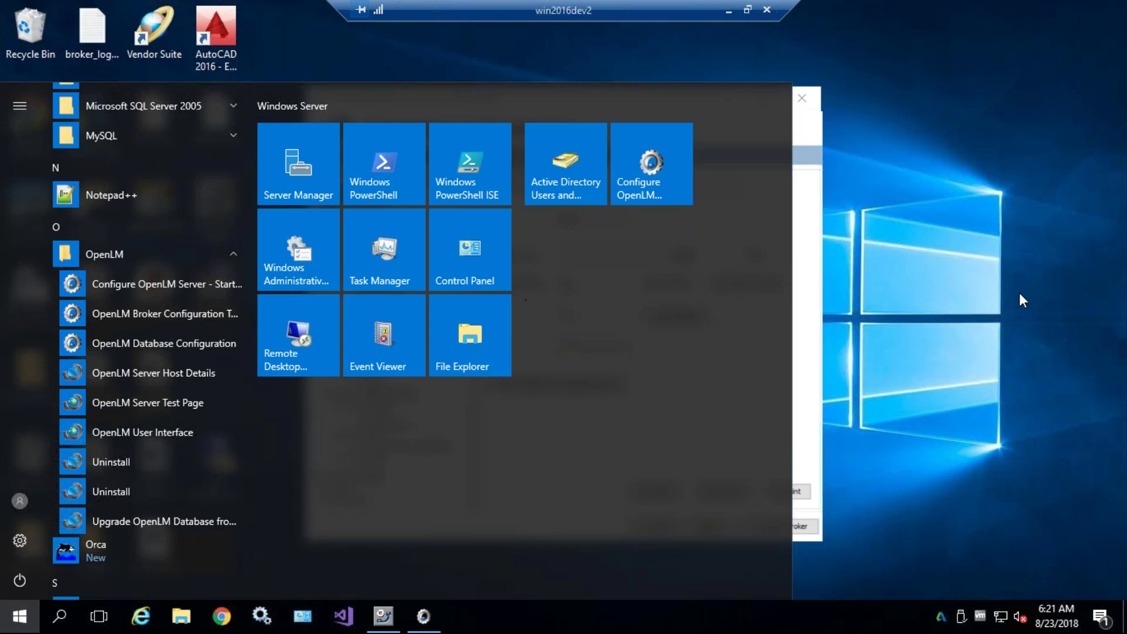
- Reposition the Broker Configuration window slightly on the desktop
left_click(522, 111)
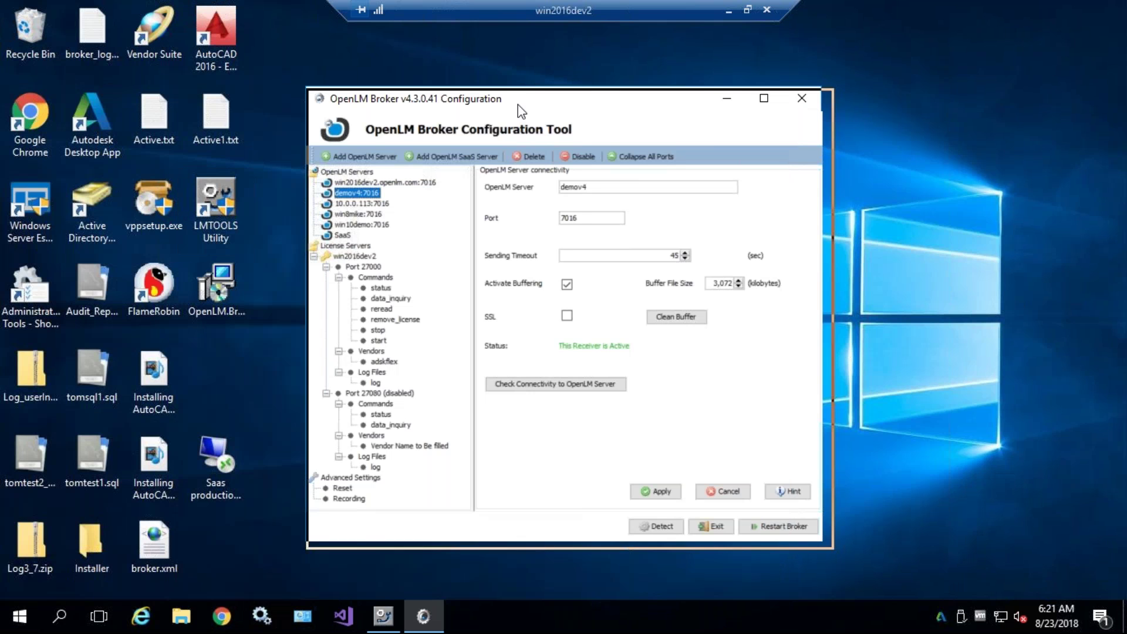
left_click_drag(521, 111, 536, 120)
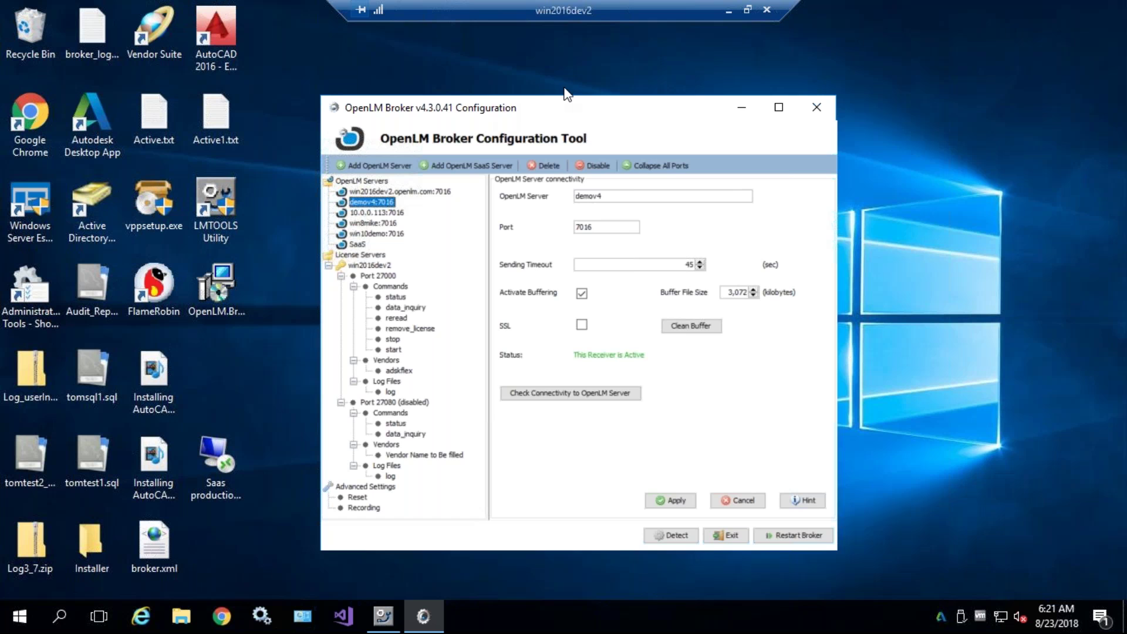
left_click_drag(539, 113, 537, 104)
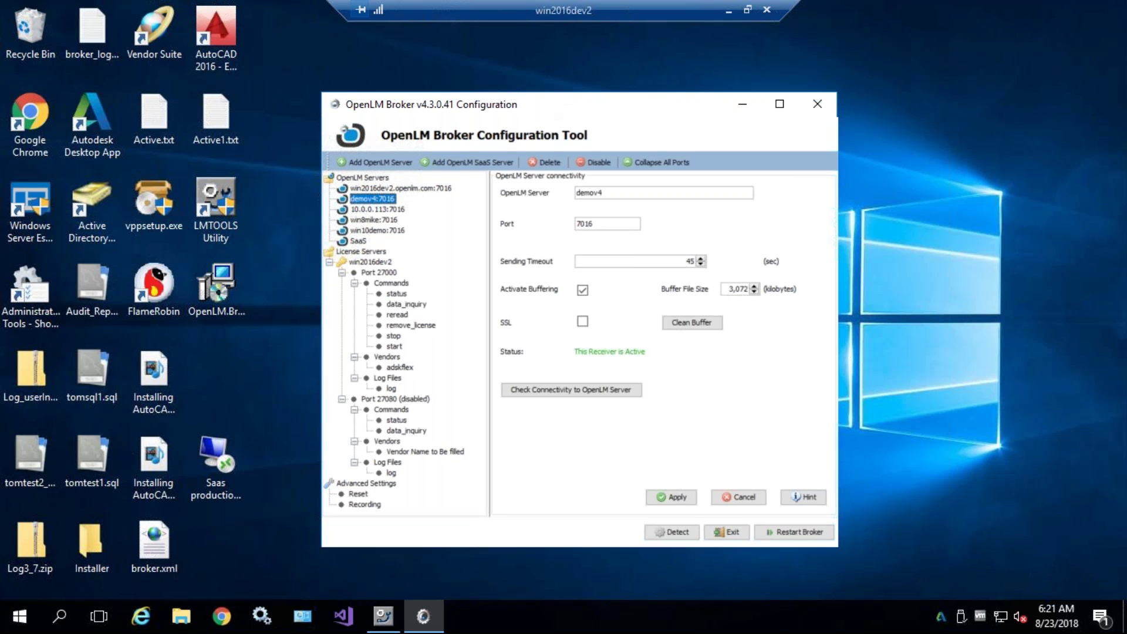
left_click(383, 616)
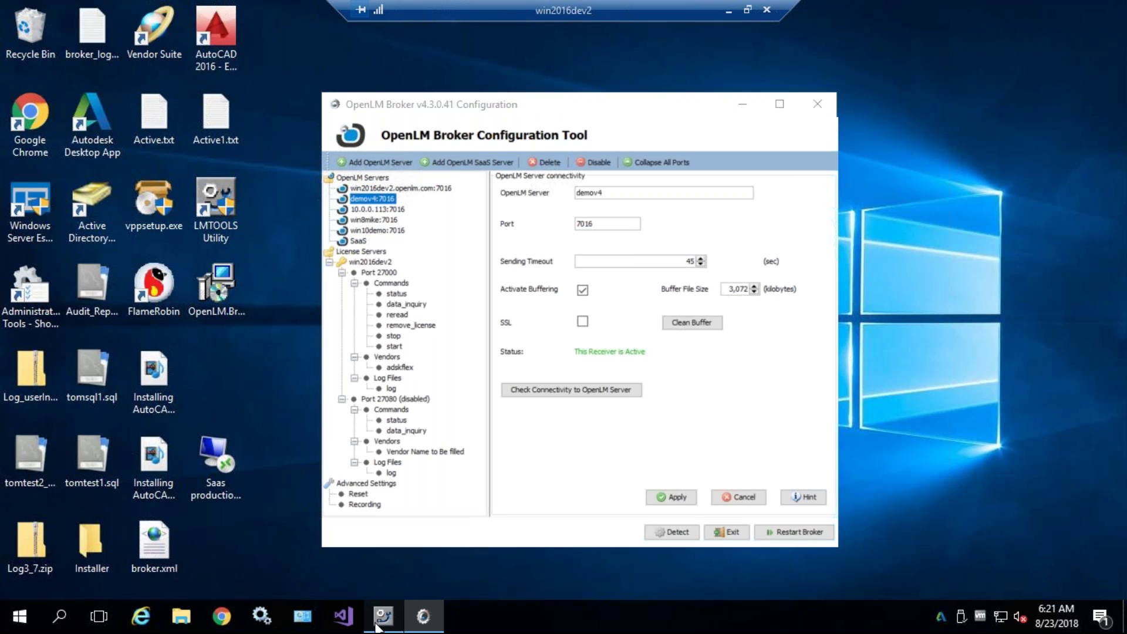
- Run an LMTOOLS Server Status enquiry, scroll through its report, then minimize LMTOOLS
left_click(427, 249)
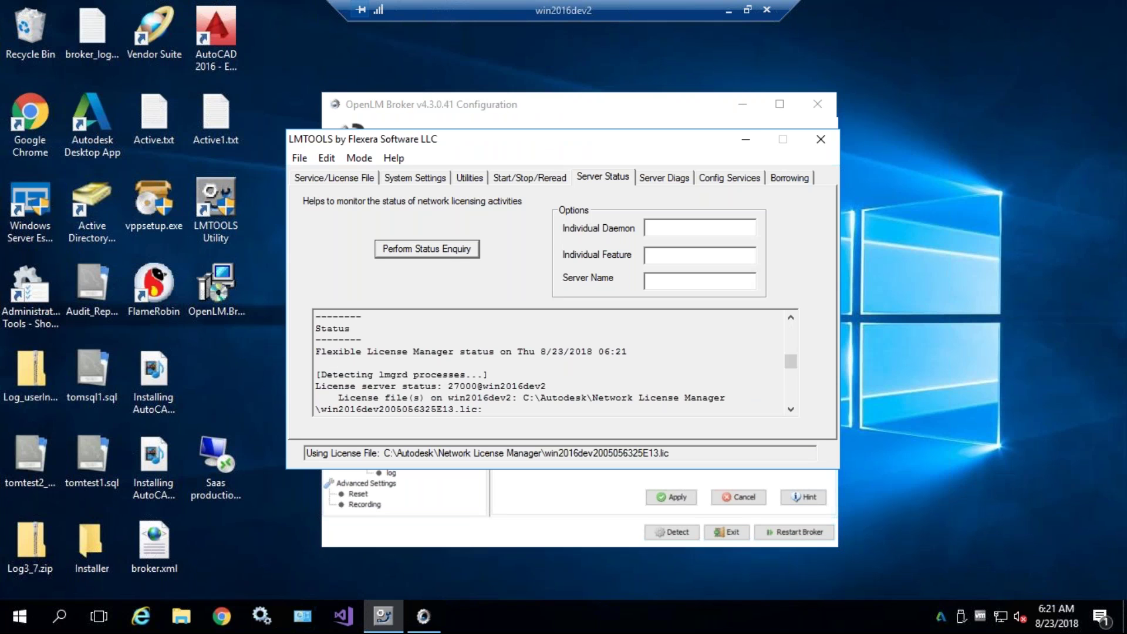
scroll(695, 365, "down", 5)
scroll(696, 366, "down", 2)
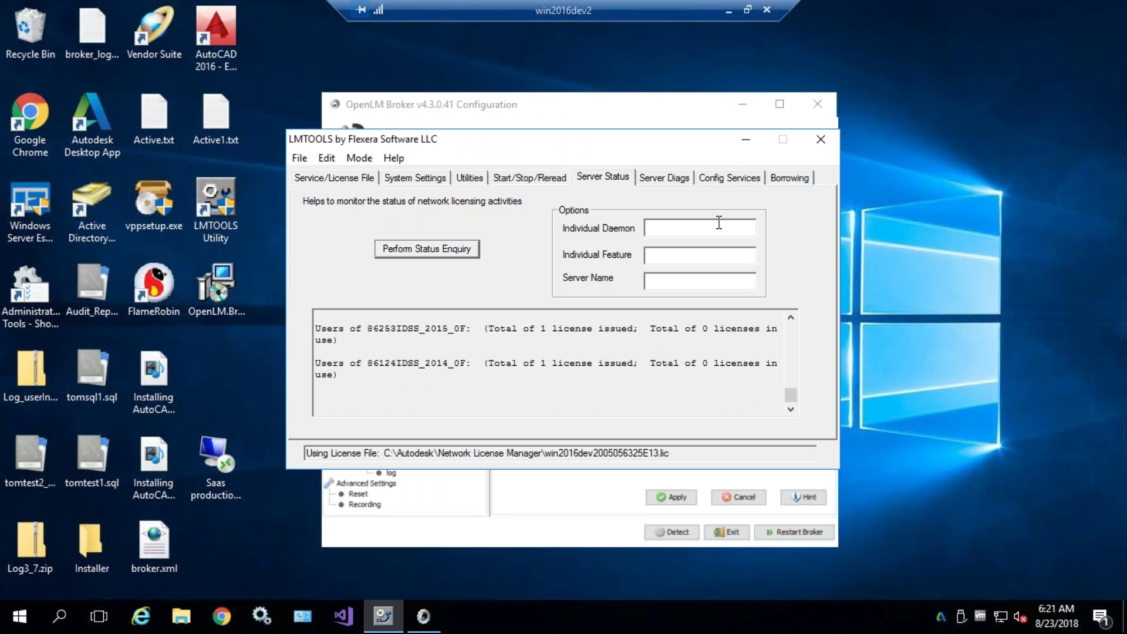
left_click(745, 139)
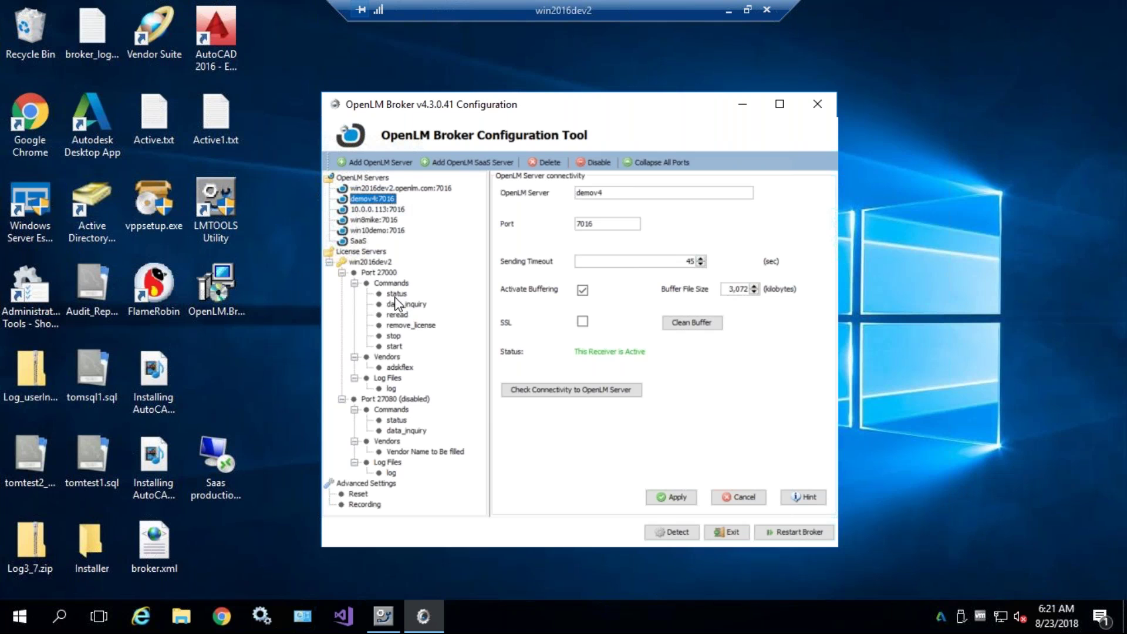
- Browse the tree's win10demo server, Port 27000, advanced license info and win2016dev2 host settings
left_click(375, 231)
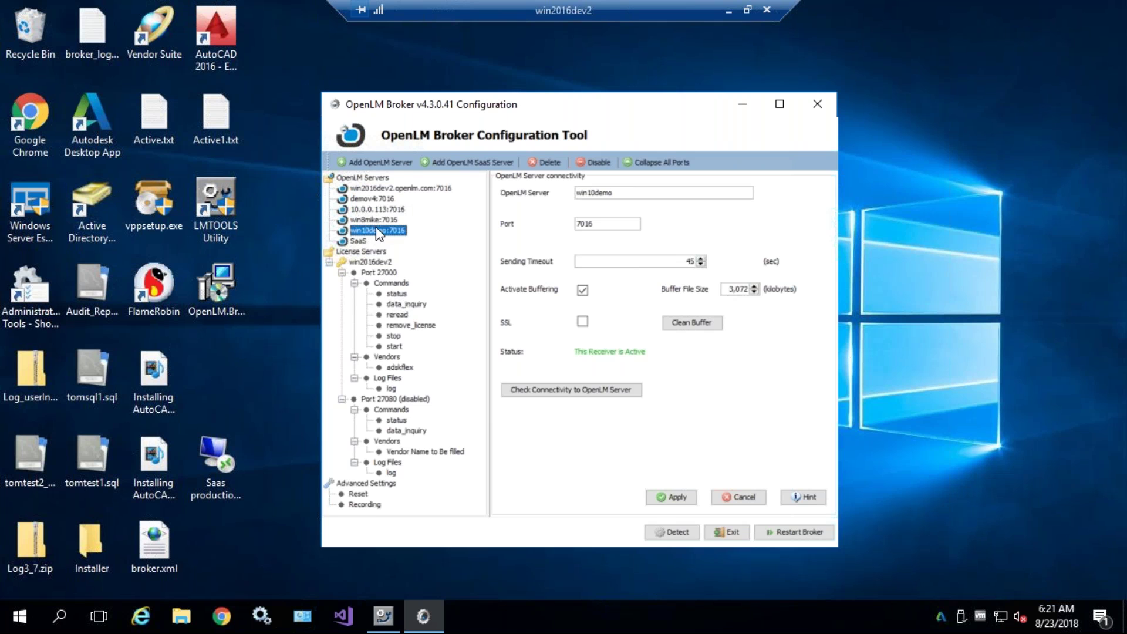
left_click(383, 271)
left_click(533, 241)
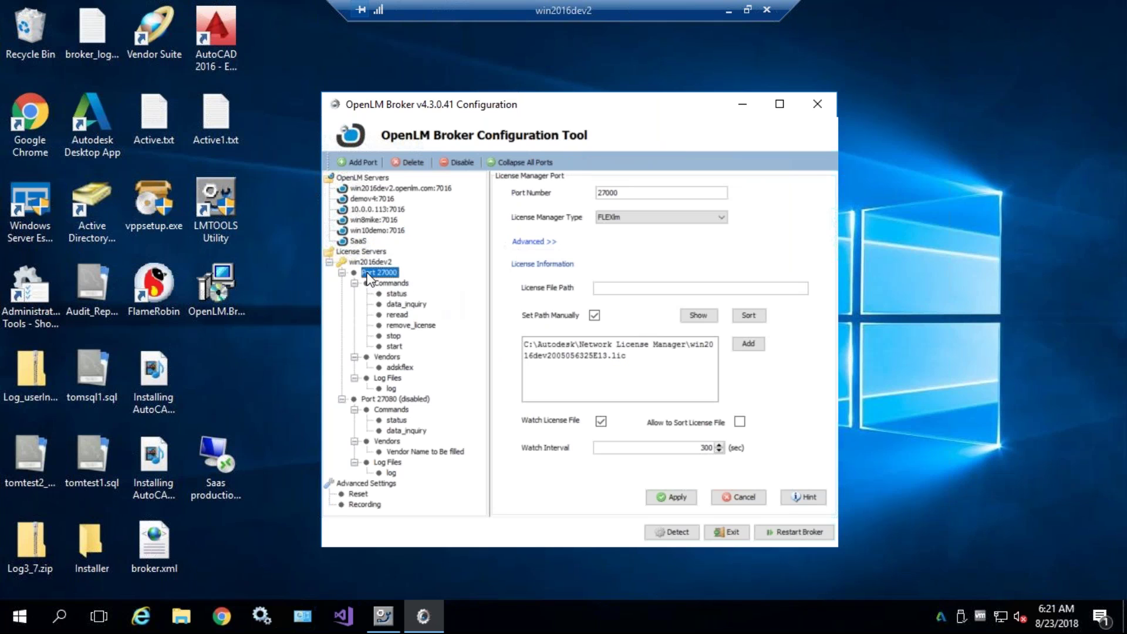
left_click(329, 263)
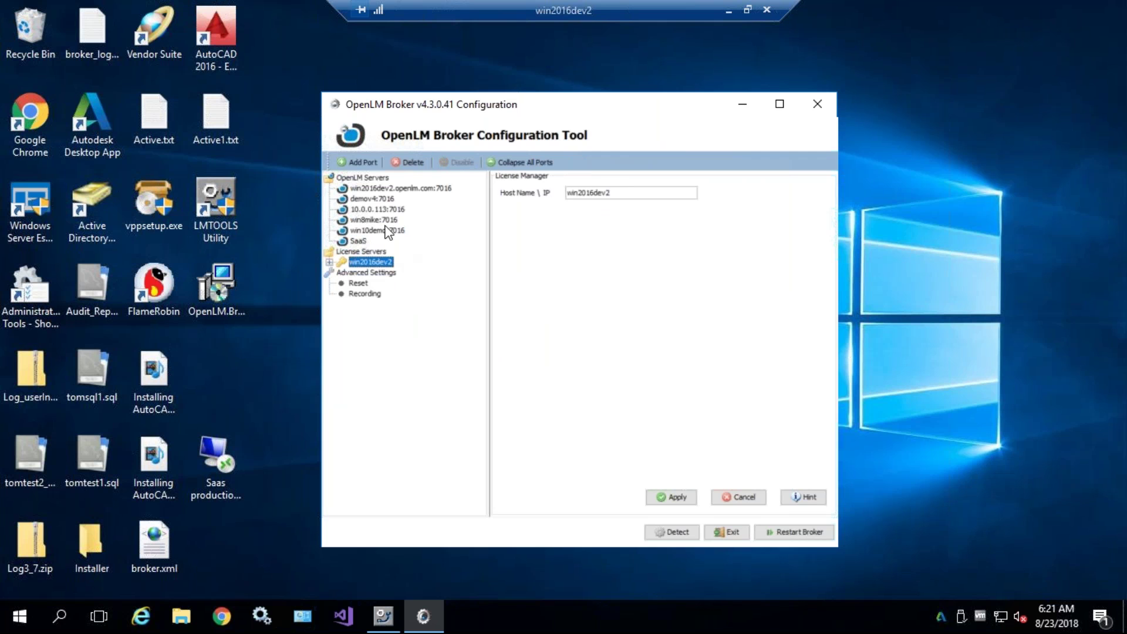
left_click(336, 178)
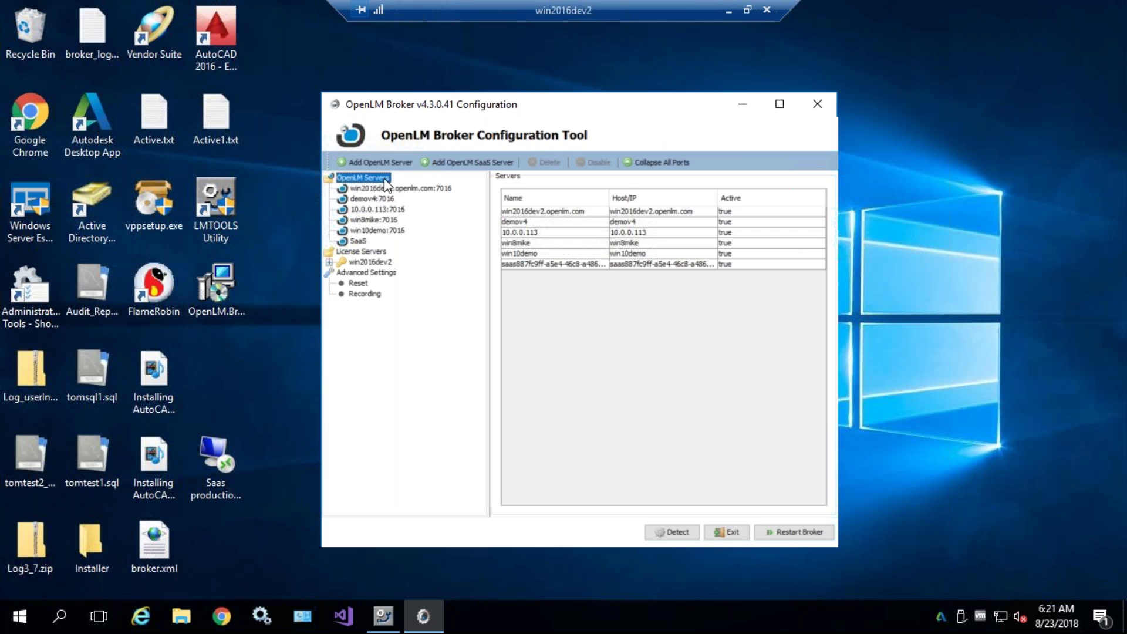
left_click(348, 259)
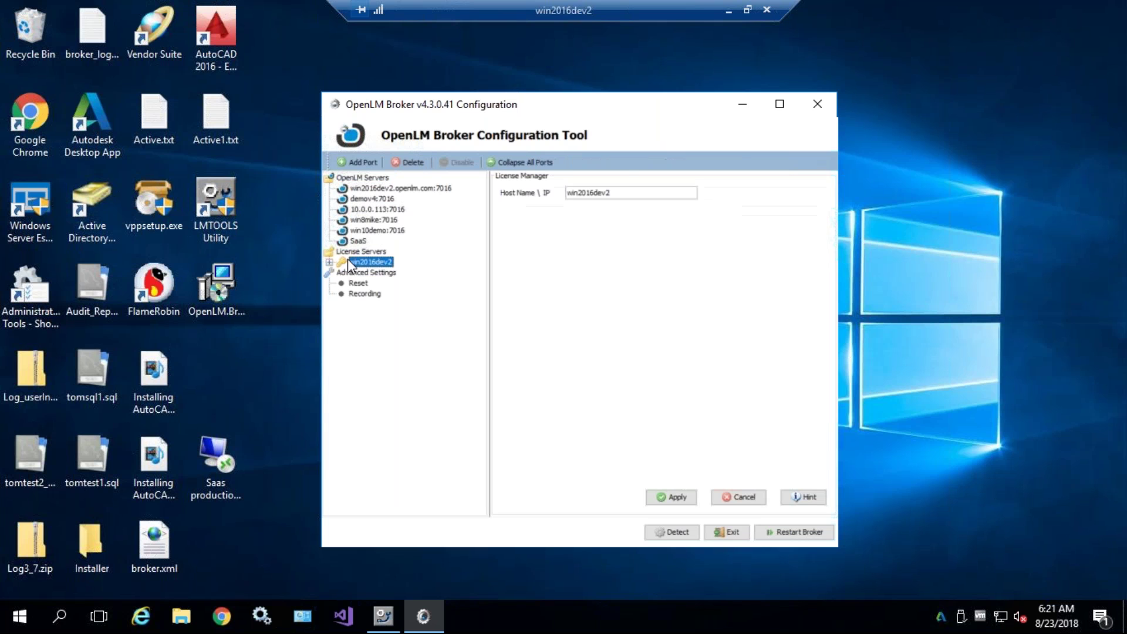
left_click(354, 253)
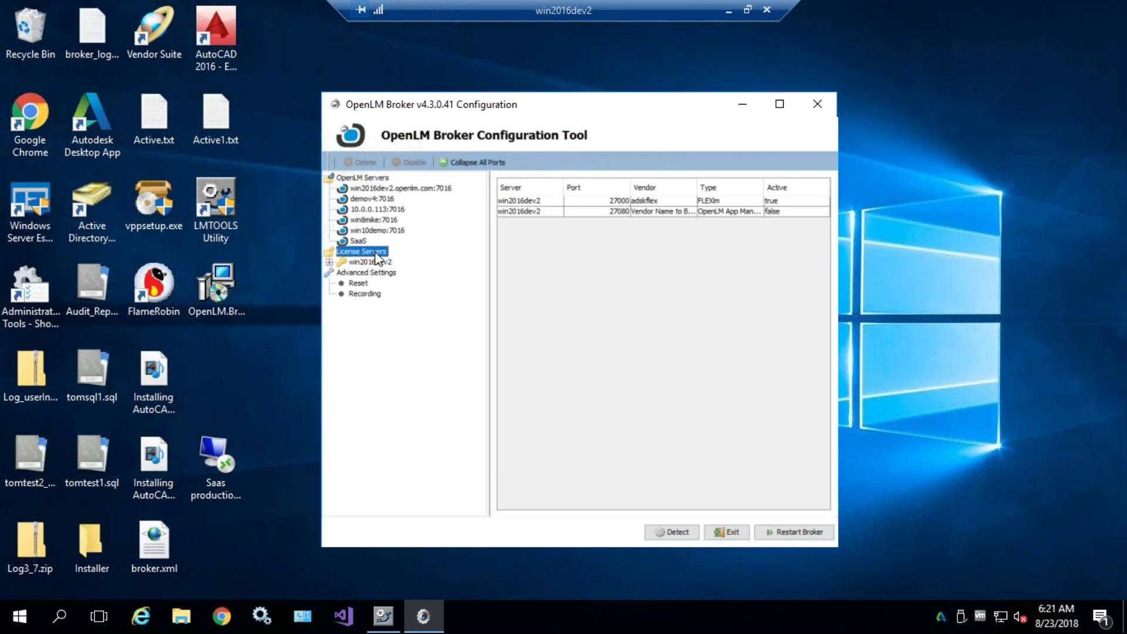
left_click(354, 262)
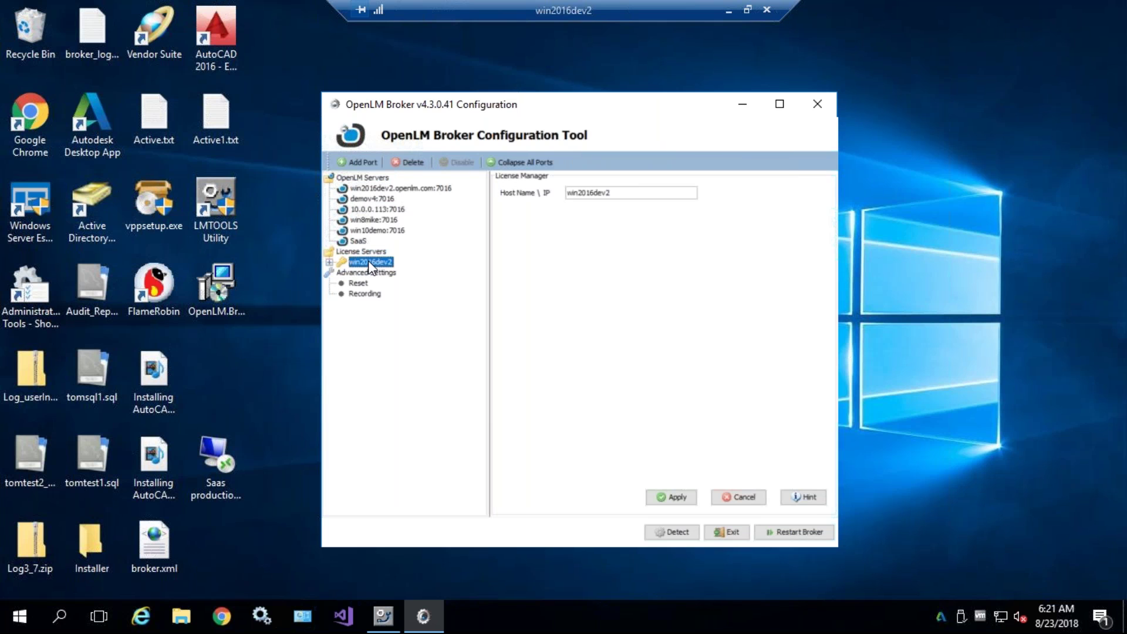
- Expand win2016dev2, select Port 27000, and collapse Commands, Vendors, Log Files and Port 27080
left_click(329, 261)
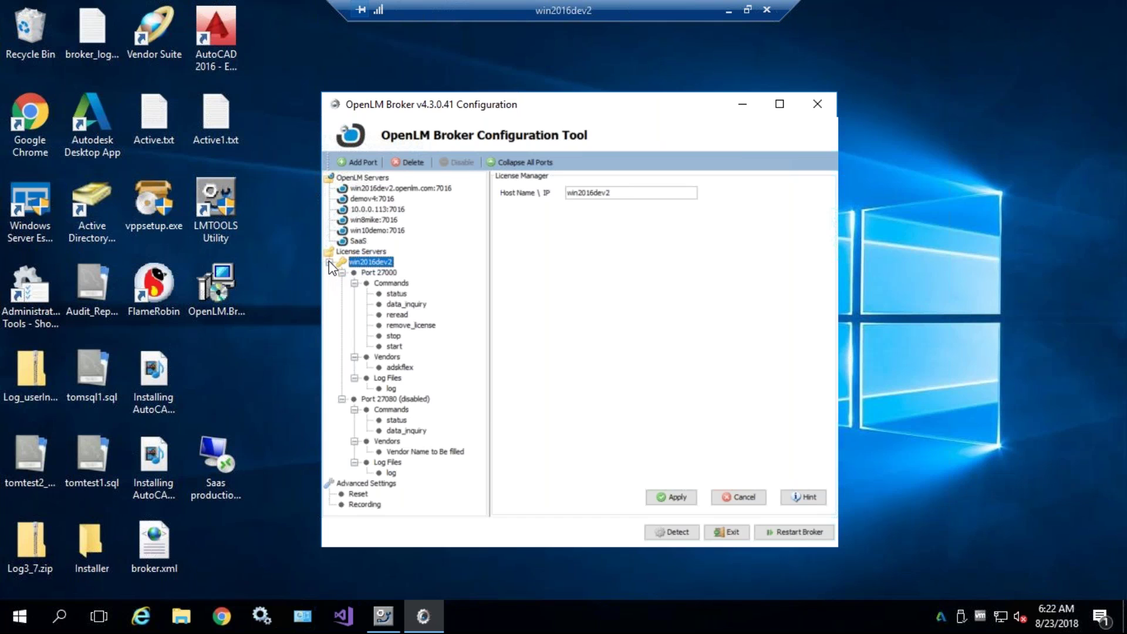
left_click(377, 274)
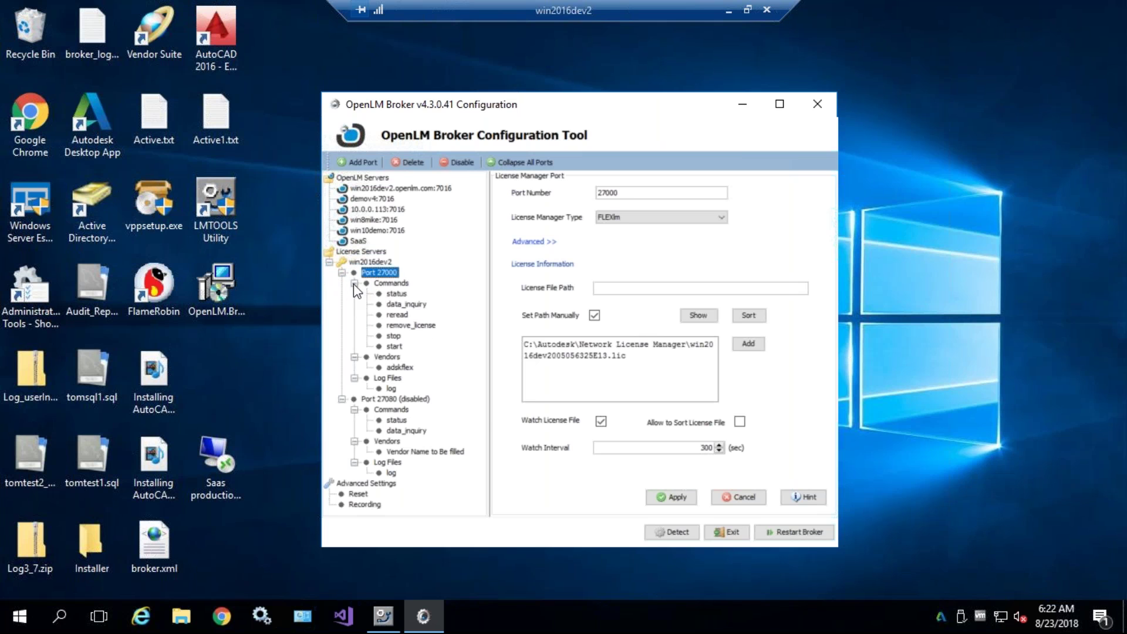
left_click(354, 283)
left_click(353, 294)
left_click(353, 304)
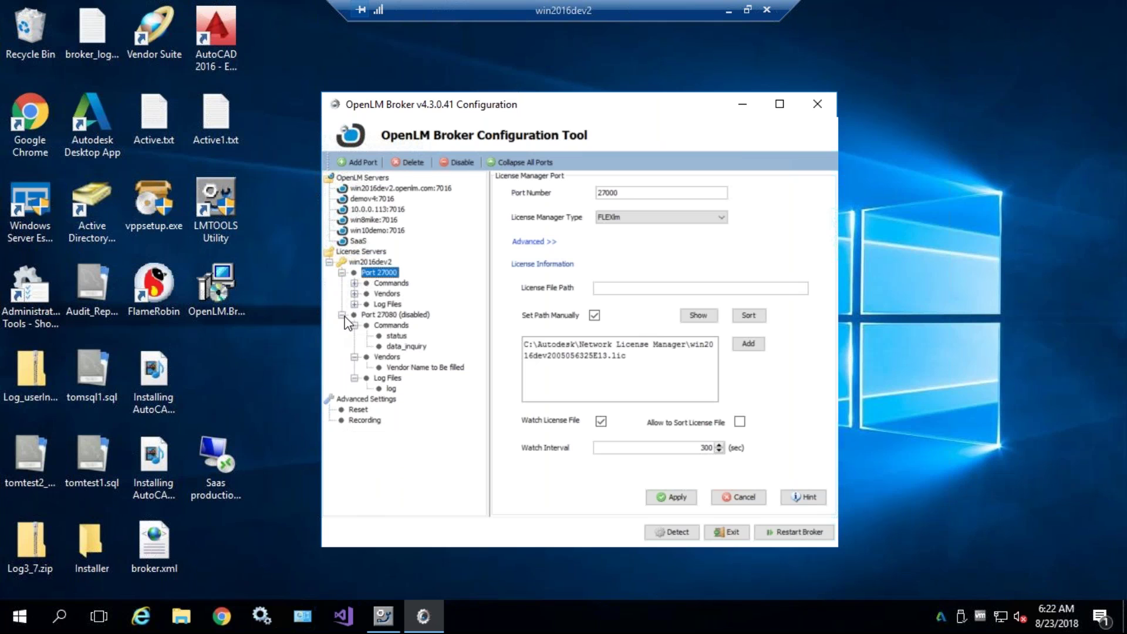
left_click(341, 315)
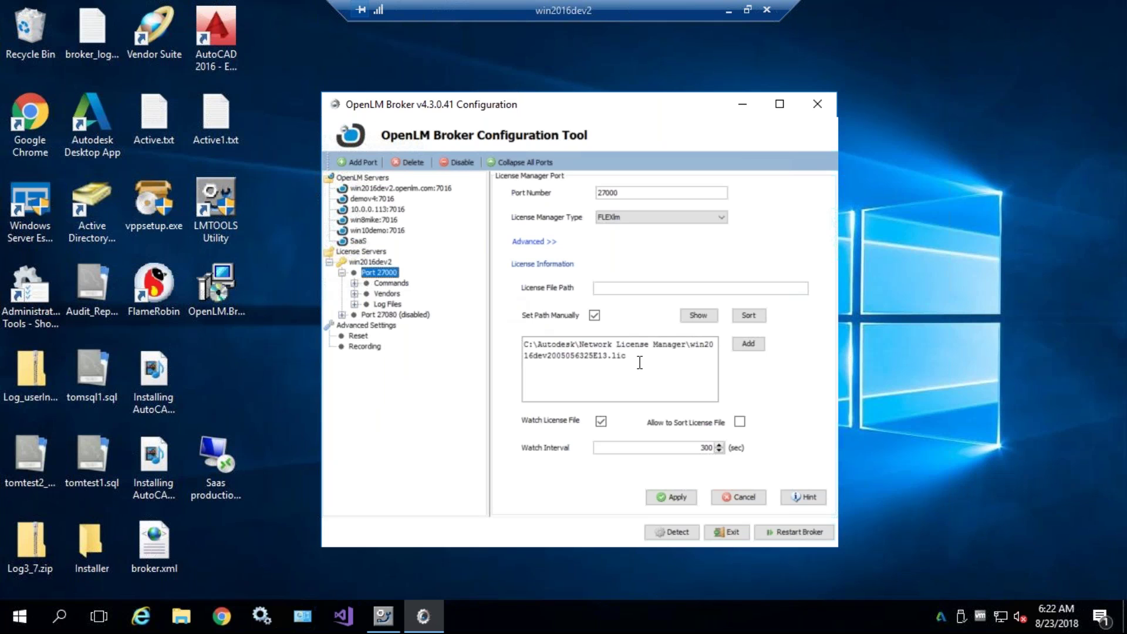
triple_click(586, 359)
key("End")
left_click_drag(637, 352, 534, 329)
left_click(590, 345)
left_click(757, 343)
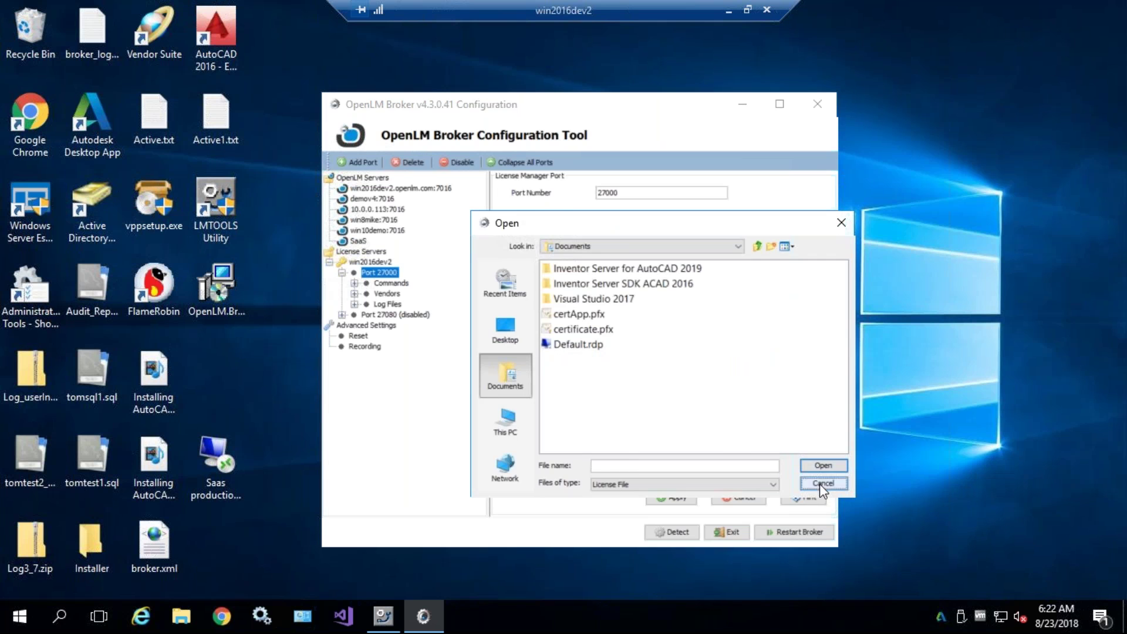
left_click(822, 483)
left_click_drag(626, 355, 524, 356)
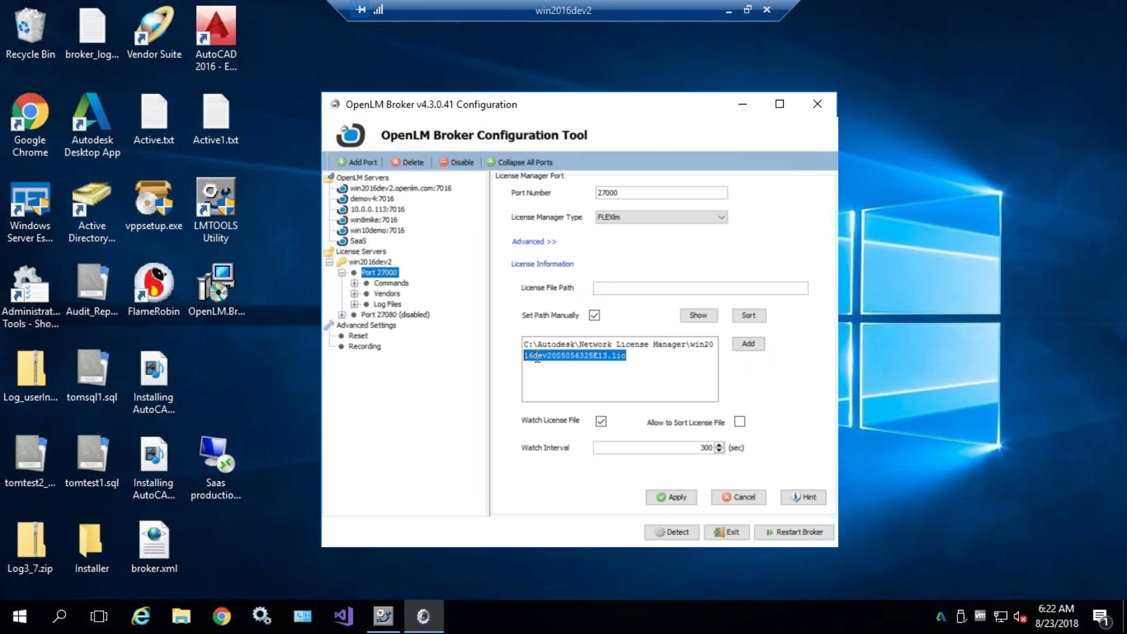
left_click(537, 358)
left_click(700, 317)
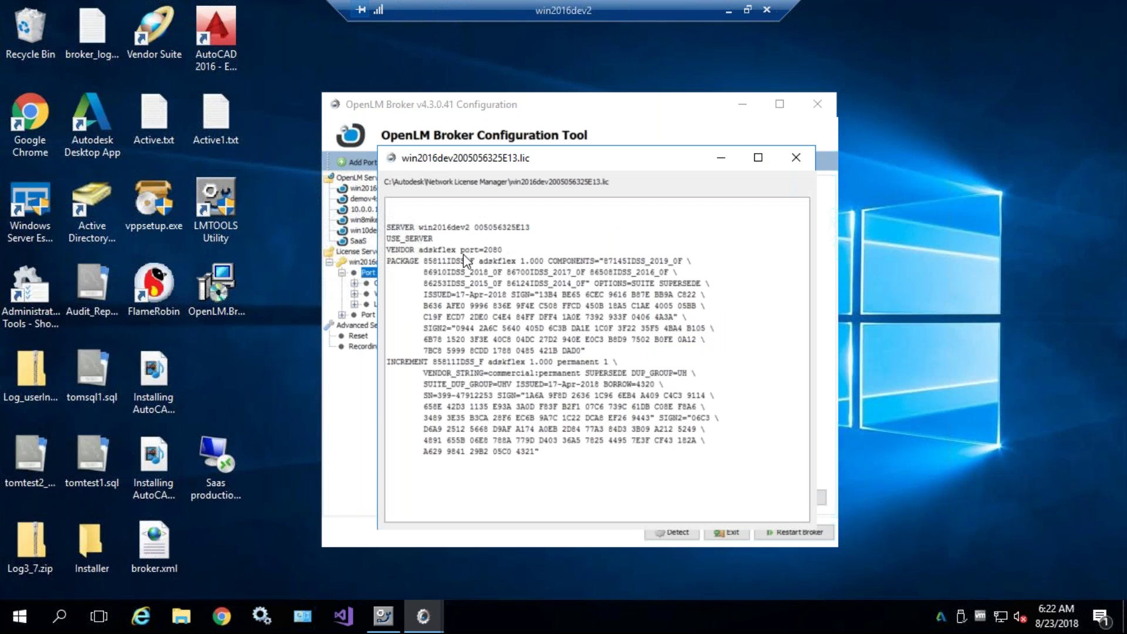
- Highlight PACKAGE in the license text, widen the viewer, then close it back to Port 27000
double_click(402, 260)
left_click_drag(379, 361, 389, 361)
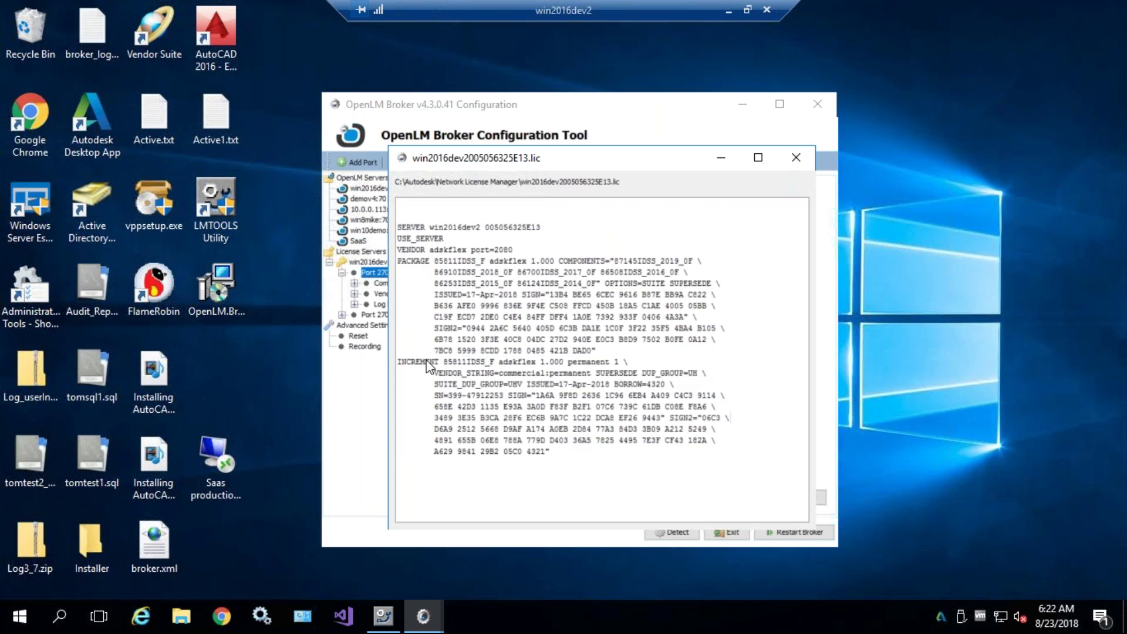
left_click(799, 157)
left_click_drag(627, 356, 491, 347)
left_click(604, 368)
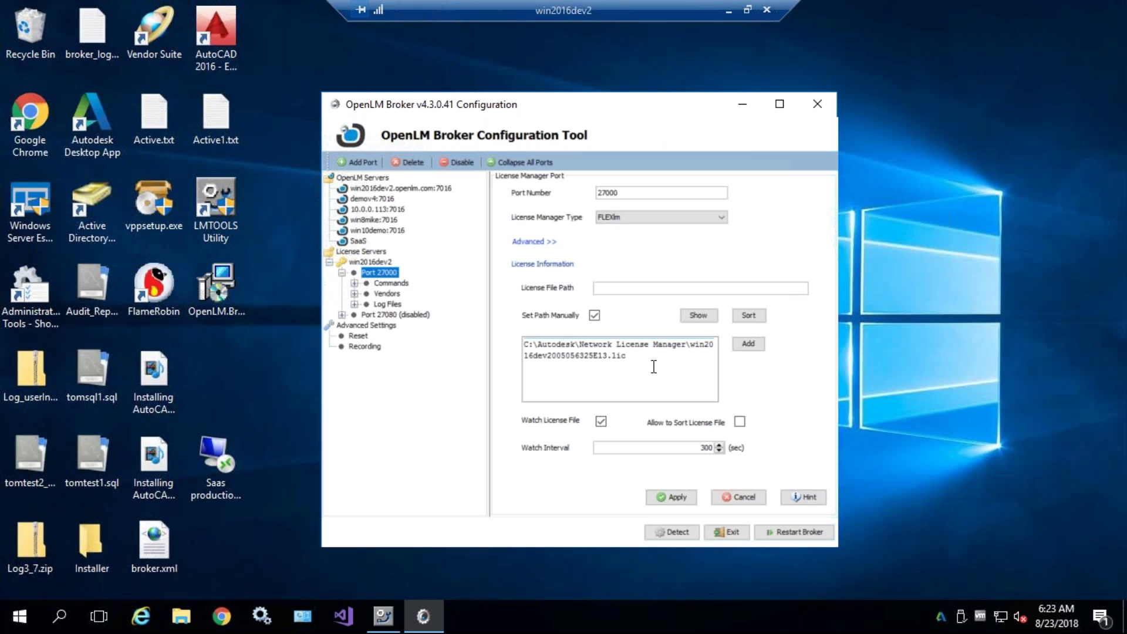
left_click_drag(640, 358, 529, 358)
left_click(629, 364)
double_click(708, 444)
left_click(677, 448)
left_click(697, 316)
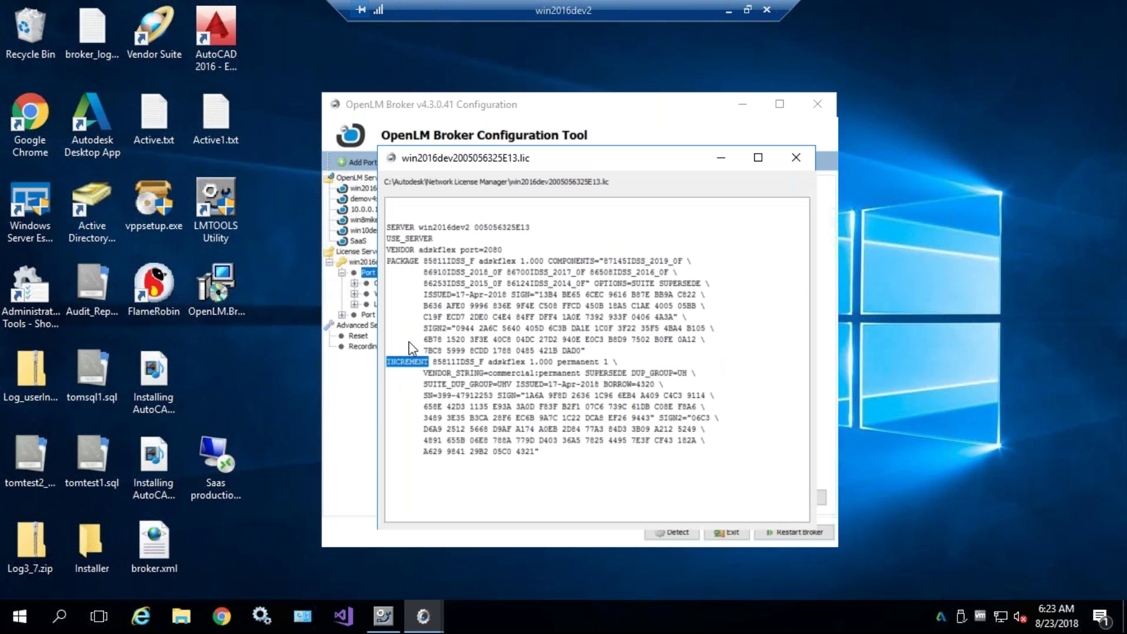
double_click(408, 261)
left_click(428, 316)
left_click_drag(509, 258, 635, 460)
left_click(635, 460)
left_click_drag(386, 226, 565, 480)
left_click(504, 251)
left_click_drag(479, 294, 619, 504)
left_click(619, 504)
left_click(795, 157)
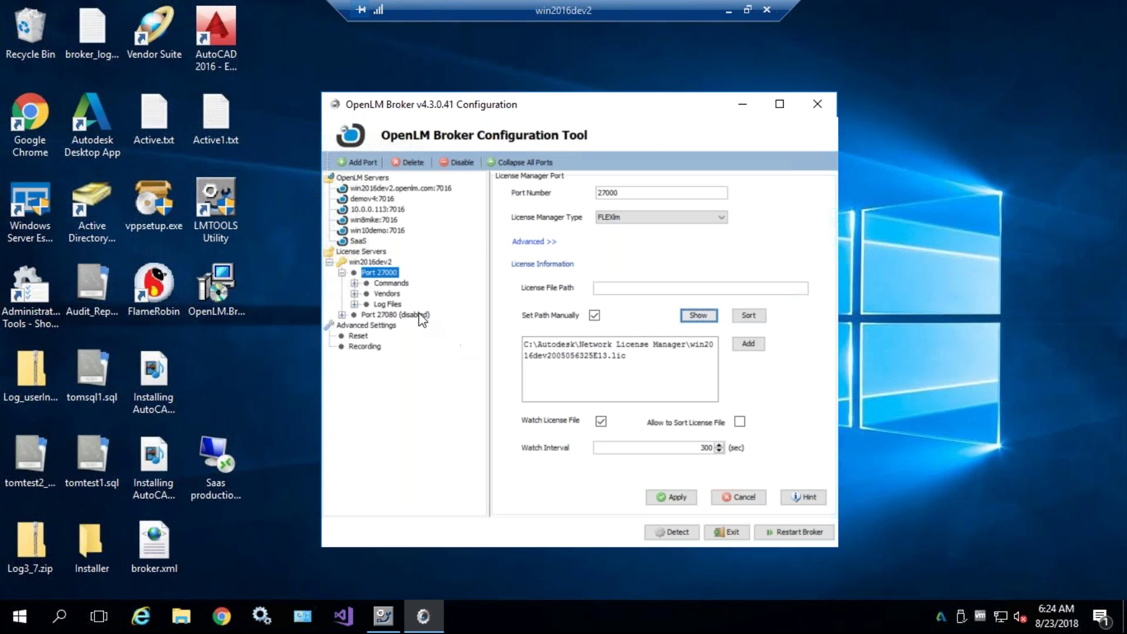
- Save the Port 27000 settings and move between the port and its Commands node
left_click(667, 499)
left_click(667, 352)
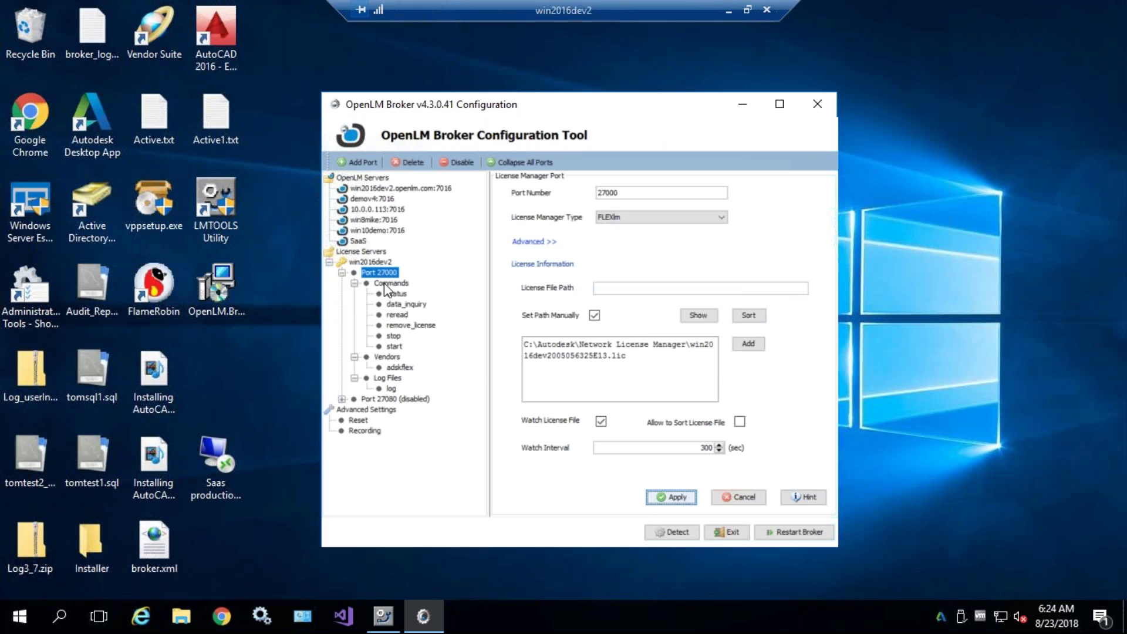
left_click(365, 284)
left_click(354, 282)
left_click(354, 294)
left_click(354, 304)
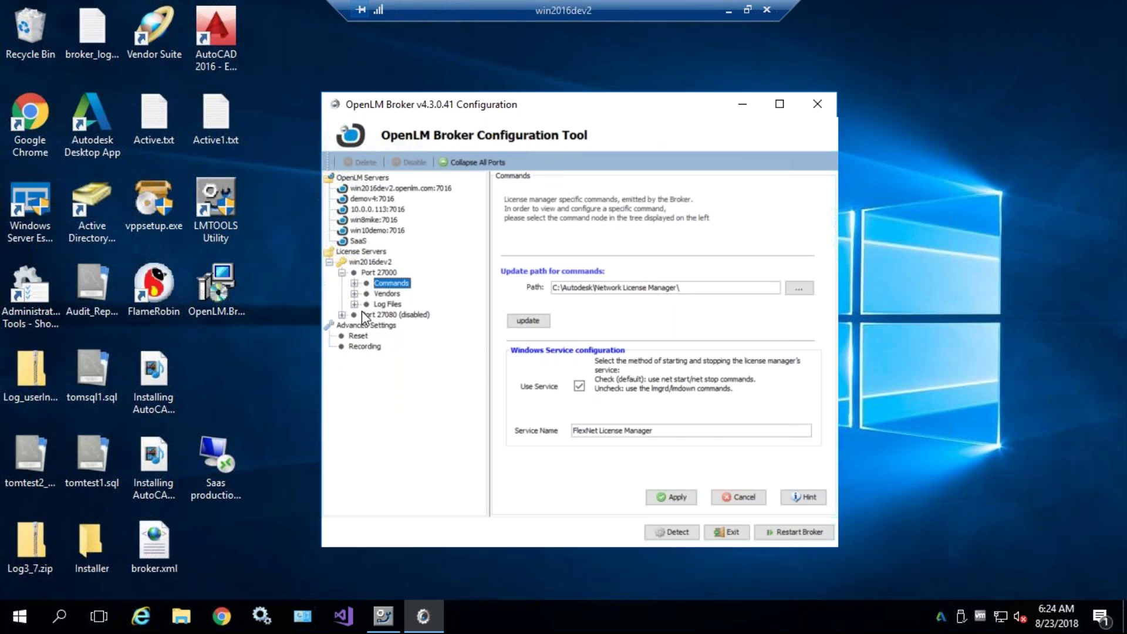
left_click(375, 273)
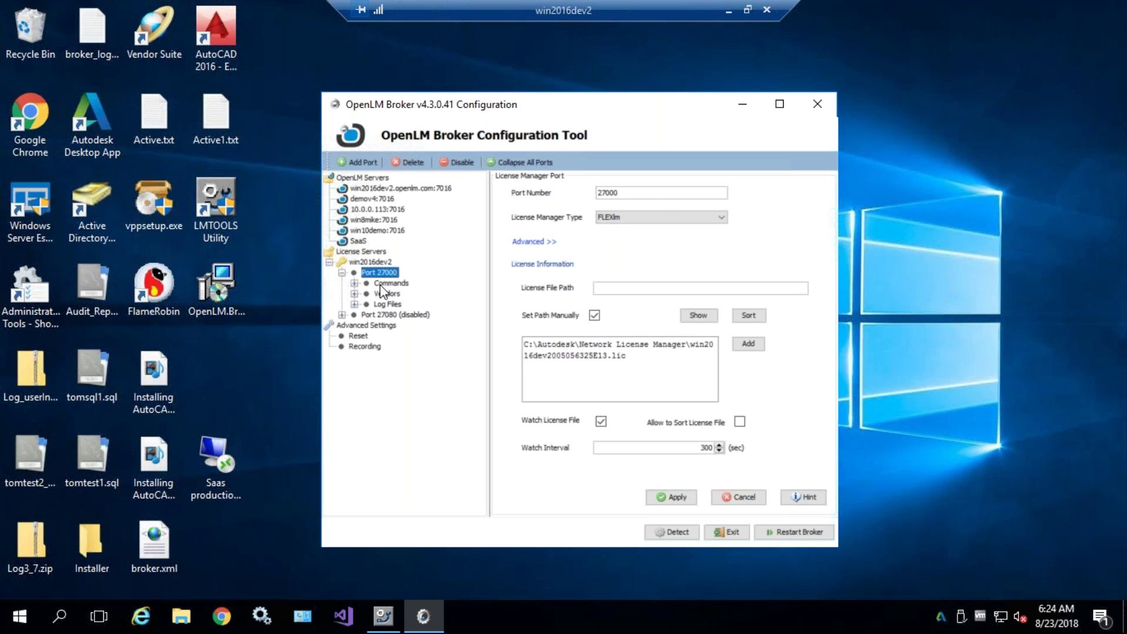
left_click(380, 284)
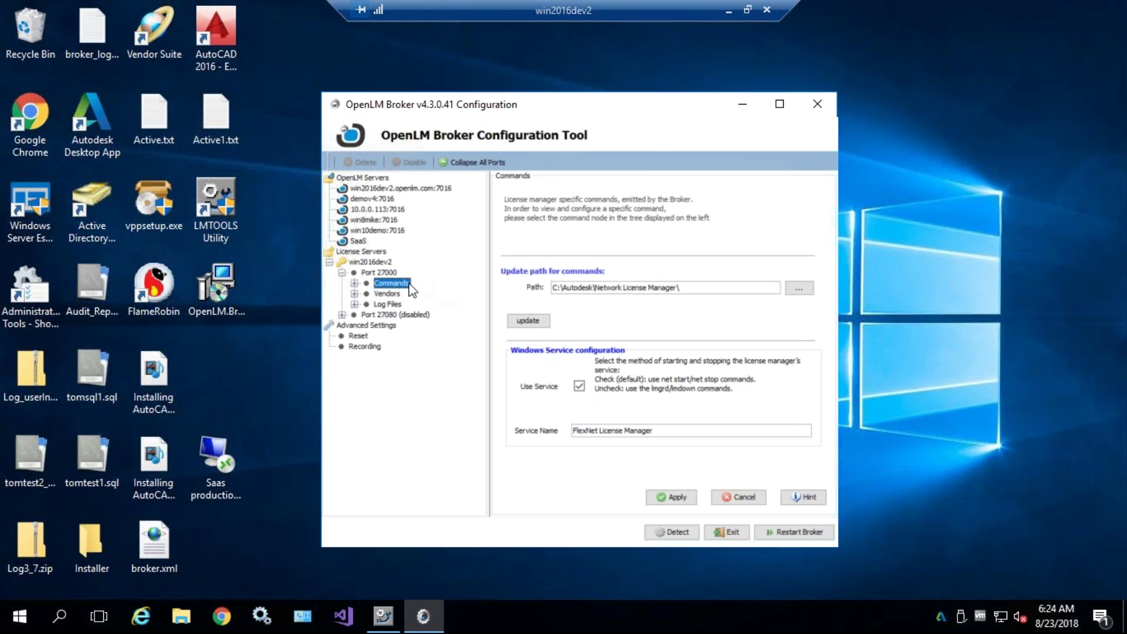
left_click(354, 283)
double_click(389, 282)
double_click(388, 282)
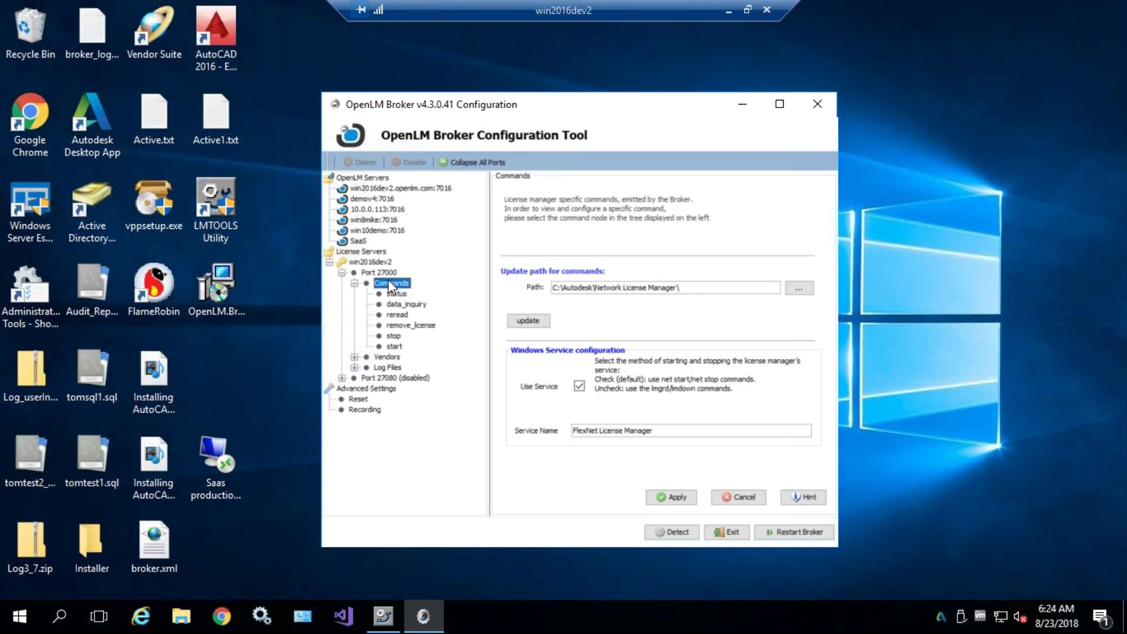
- Inspect the commands folder path and browse to lmutil.exe, cancelling without choosing a file
left_click_drag(693, 288, 553, 288)
left_click(579, 286)
left_click_drag(706, 287, 549, 286)
left_click(667, 289)
left_click(799, 288)
left_click_drag(611, 196, 842, 207)
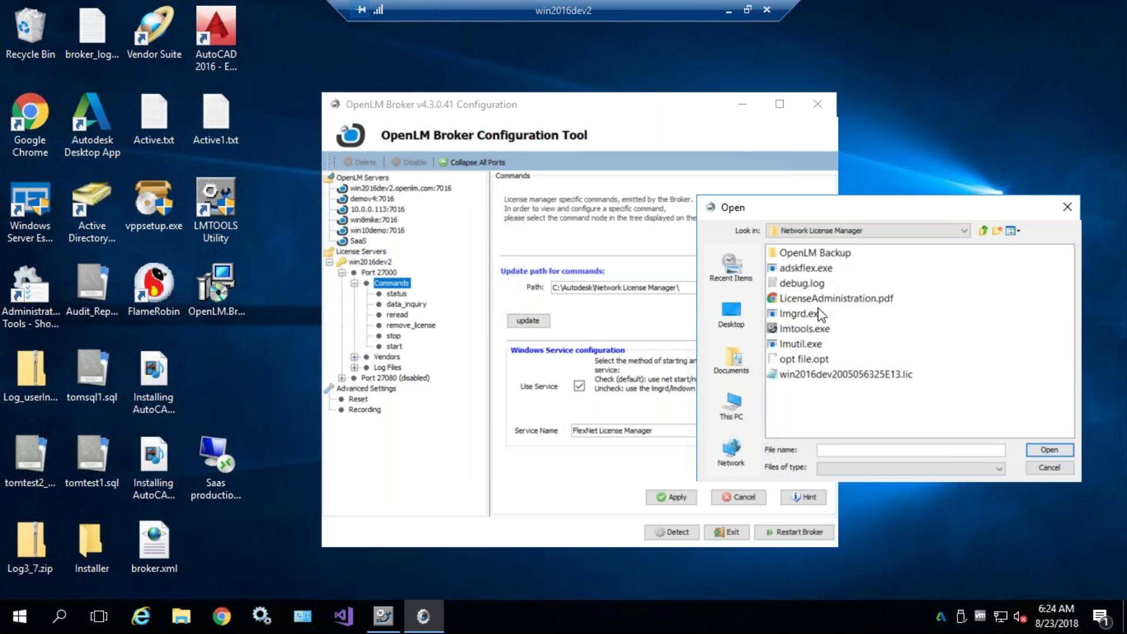
left_click(819, 351)
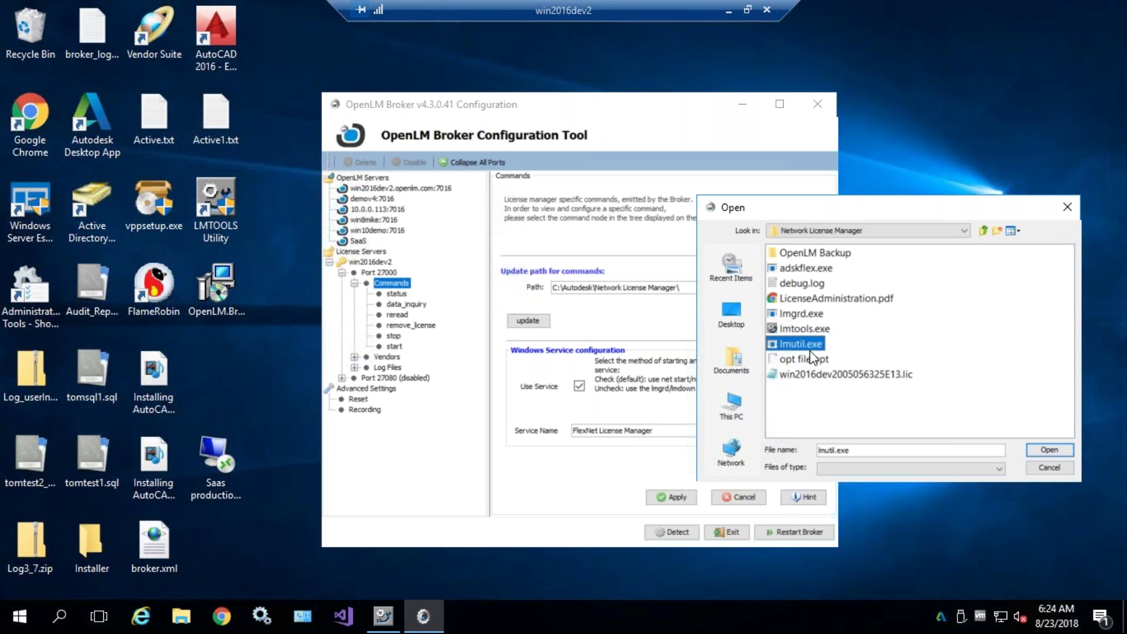
left_click(1064, 464)
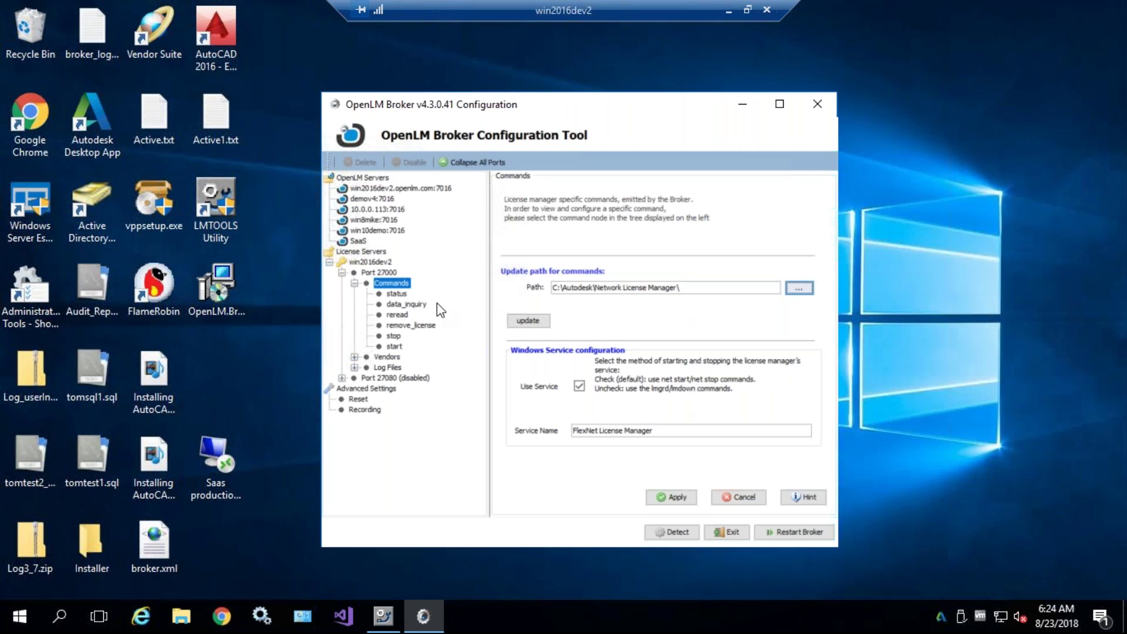
- Update the commands to use C:\Autodesk\Network License Manager\ and acknowledge the confirmation
left_click(699, 287)
left_click(563, 287, "shift")
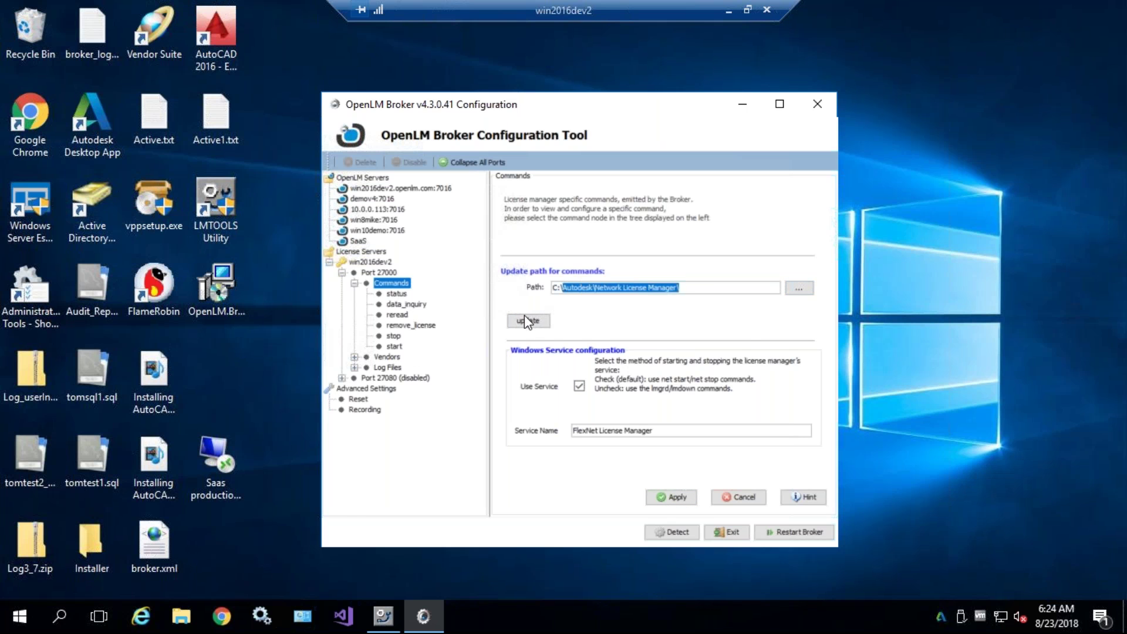
left_click(527, 322)
left_click(656, 422)
left_click(676, 498)
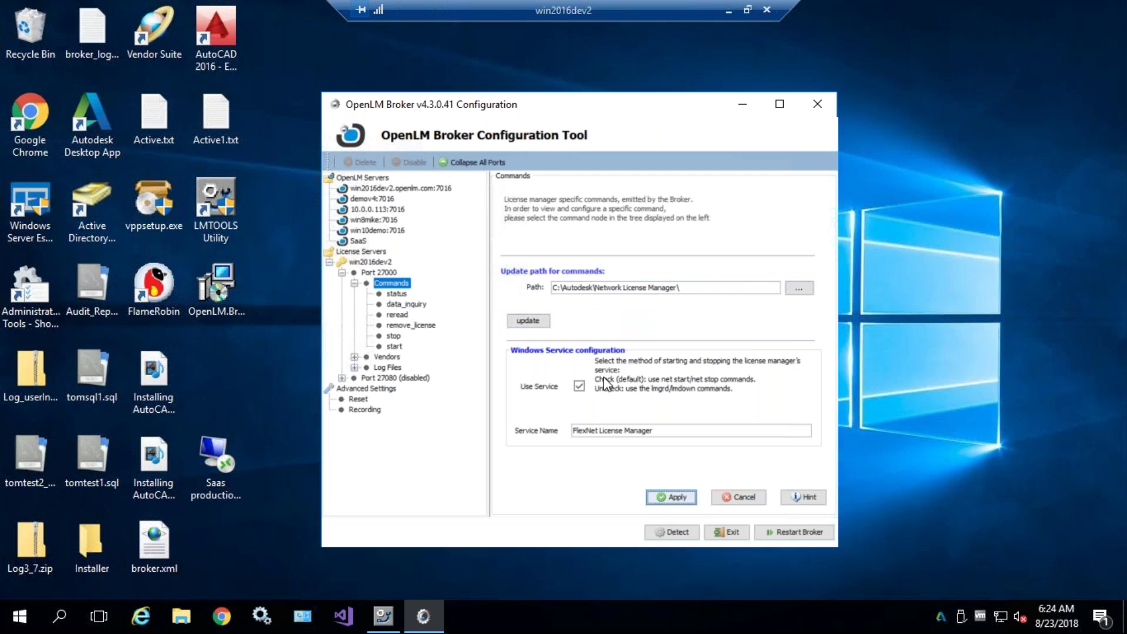
- Open the status command definition and highlight the quoted lmutil path in its command line
left_click(397, 295)
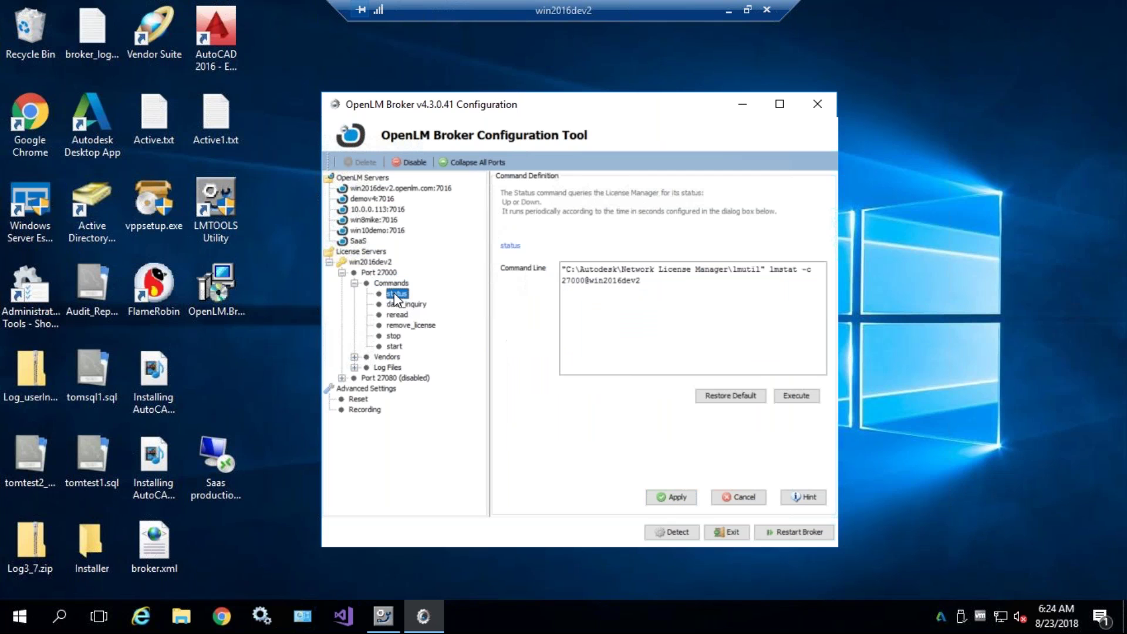
left_click(402, 304)
left_click(397, 295)
left_click_drag(574, 271, 762, 271)
left_click(663, 271)
left_click_drag(579, 272, 725, 269)
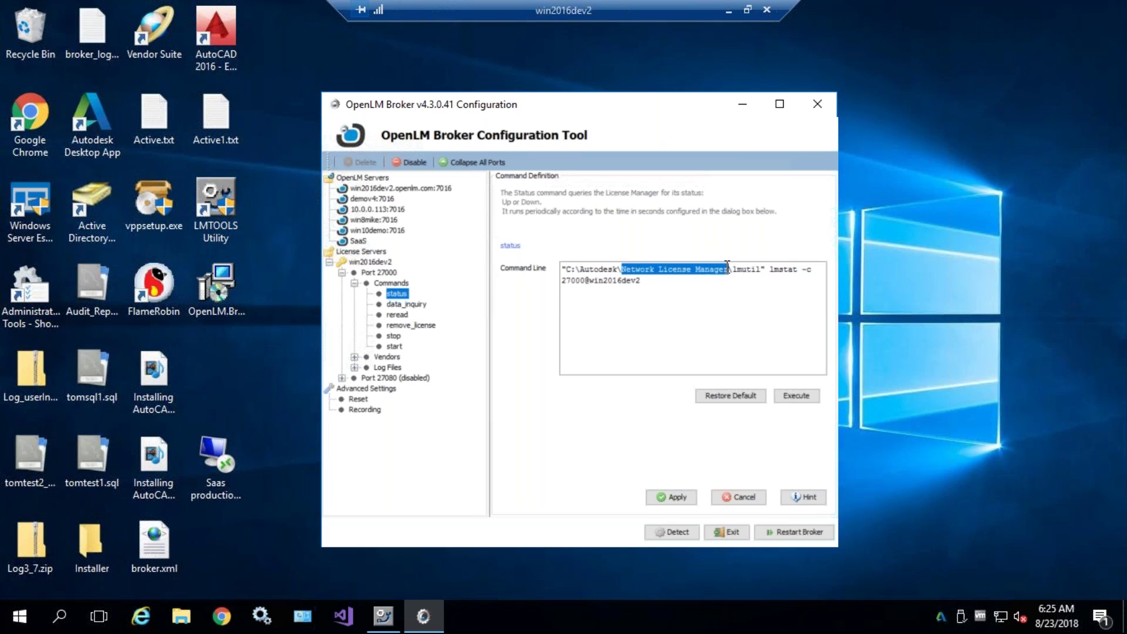
double_click(749, 269)
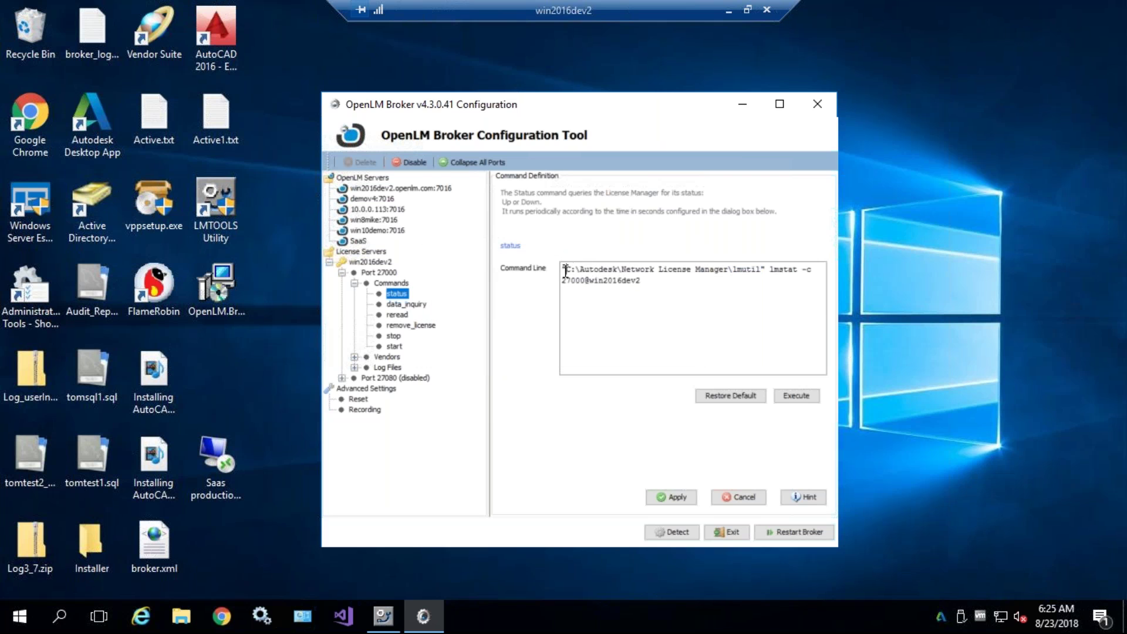
left_click_drag(578, 269, 758, 269)
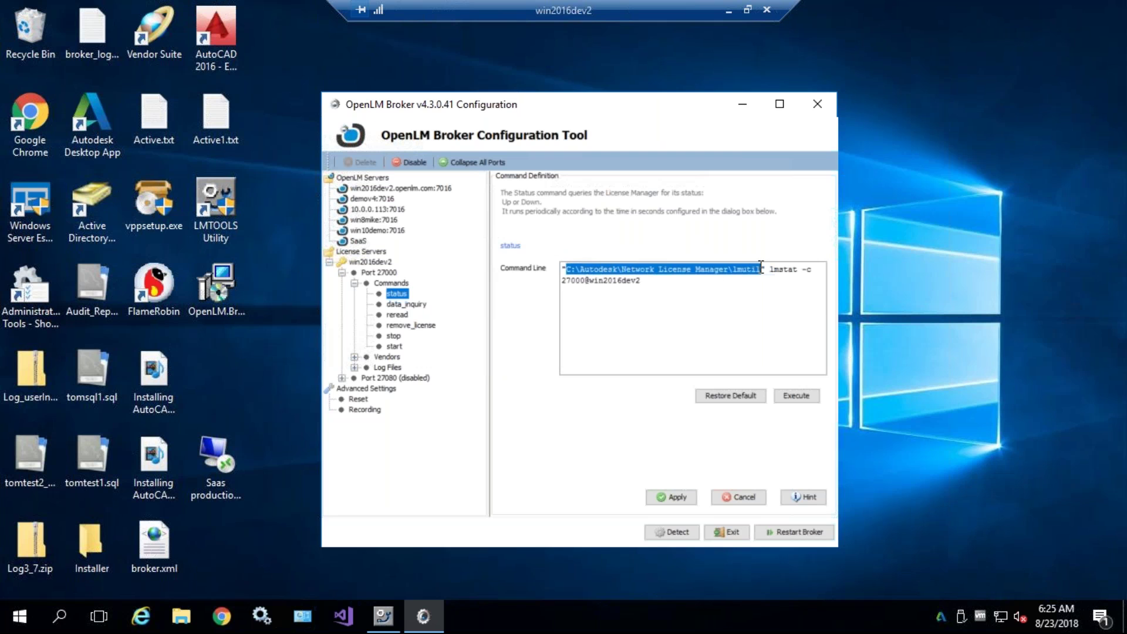
left_click(675, 286)
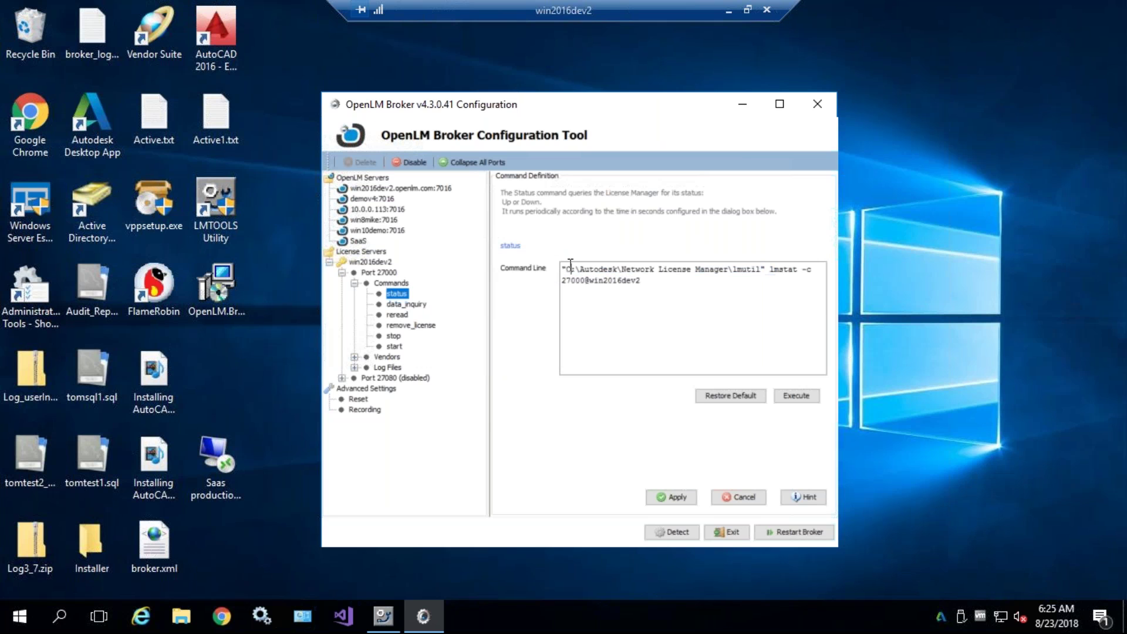
- Highlight the Network License Manager folder and lmutil within the lmstat -c 27000@win2016dev2 command
left_click_drag(562, 269, 761, 270)
left_click(685, 299)
left_click_drag(565, 269, 762, 271)
left_click(747, 271)
double_click(749, 270)
left_click(571, 270)
left_click_drag(566, 269, 727, 266)
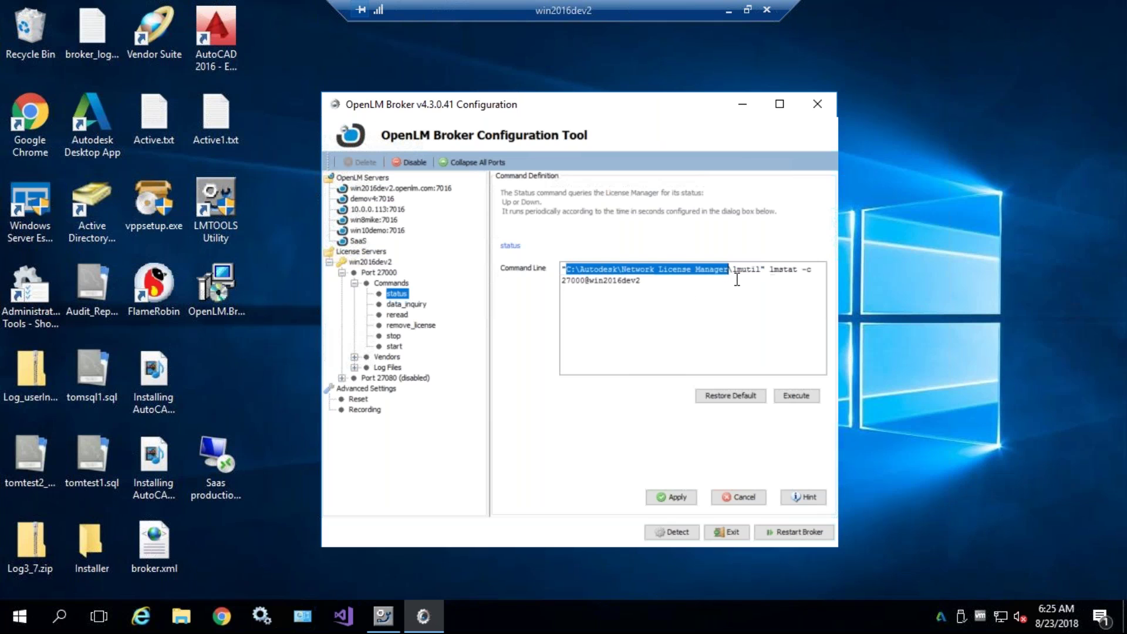
left_click(645, 272)
double_click(596, 268)
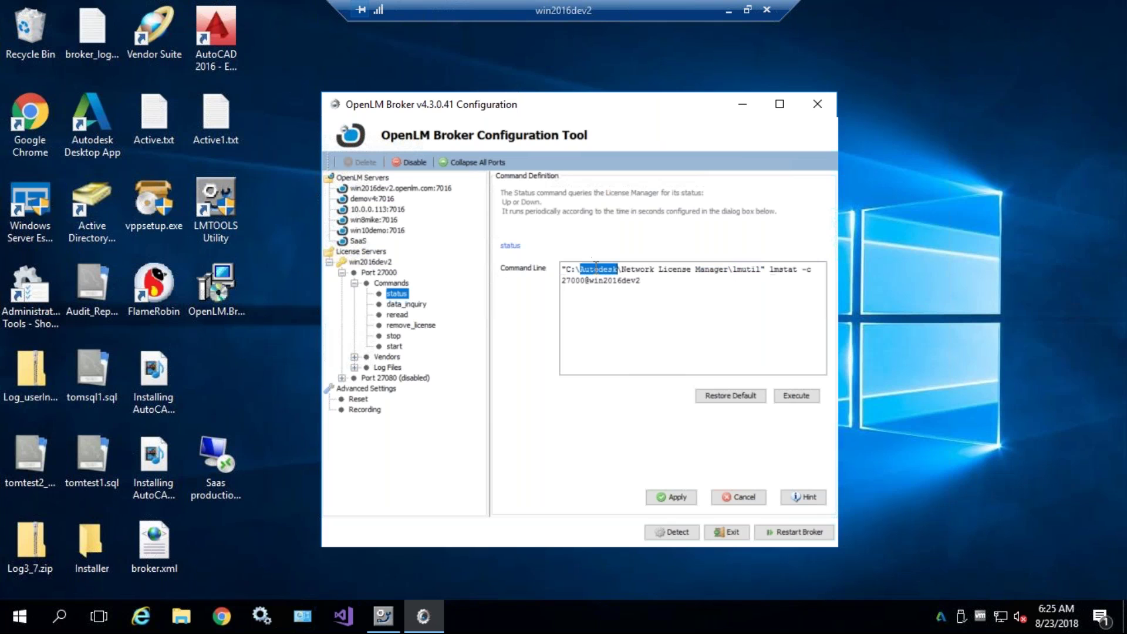
double_click(746, 268)
left_click_drag(731, 269, 571, 268)
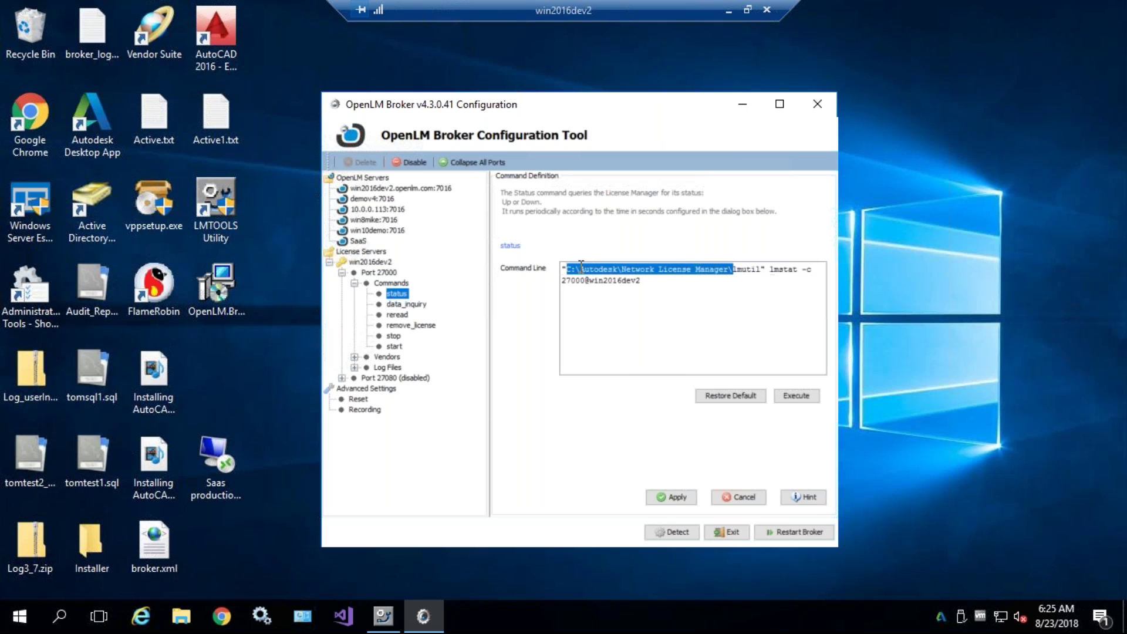
left_click(581, 268)
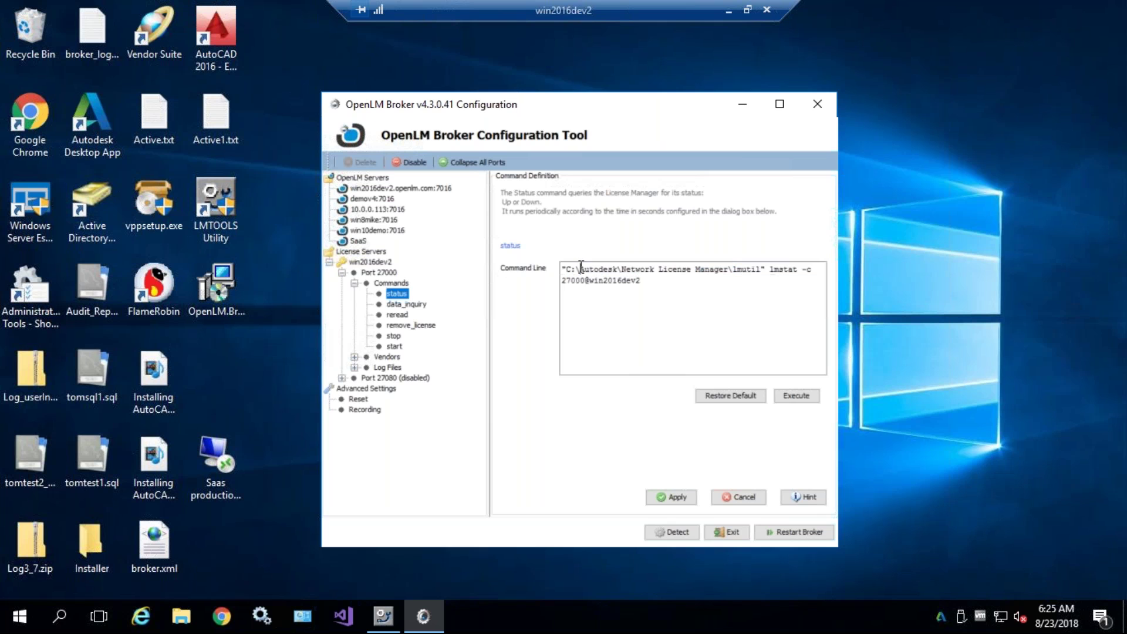
left_click(408, 305)
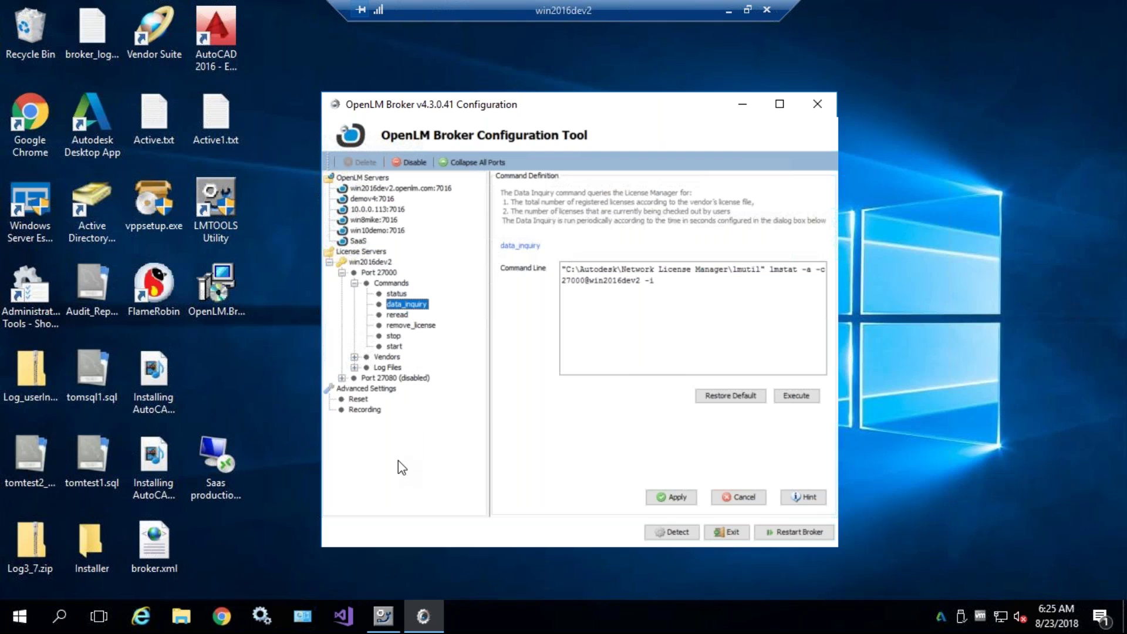
left_click(385, 273)
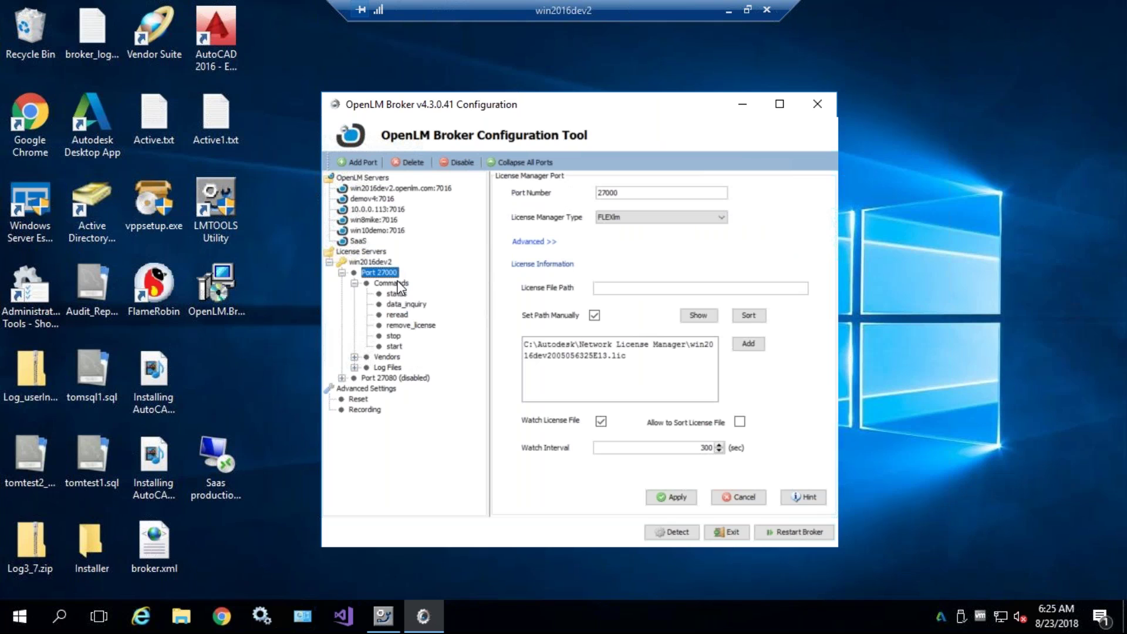
left_click_drag(636, 354, 516, 344)
left_click(640, 357)
left_click_drag(640, 356, 511, 347)
left_click(594, 354)
triple_click(621, 355)
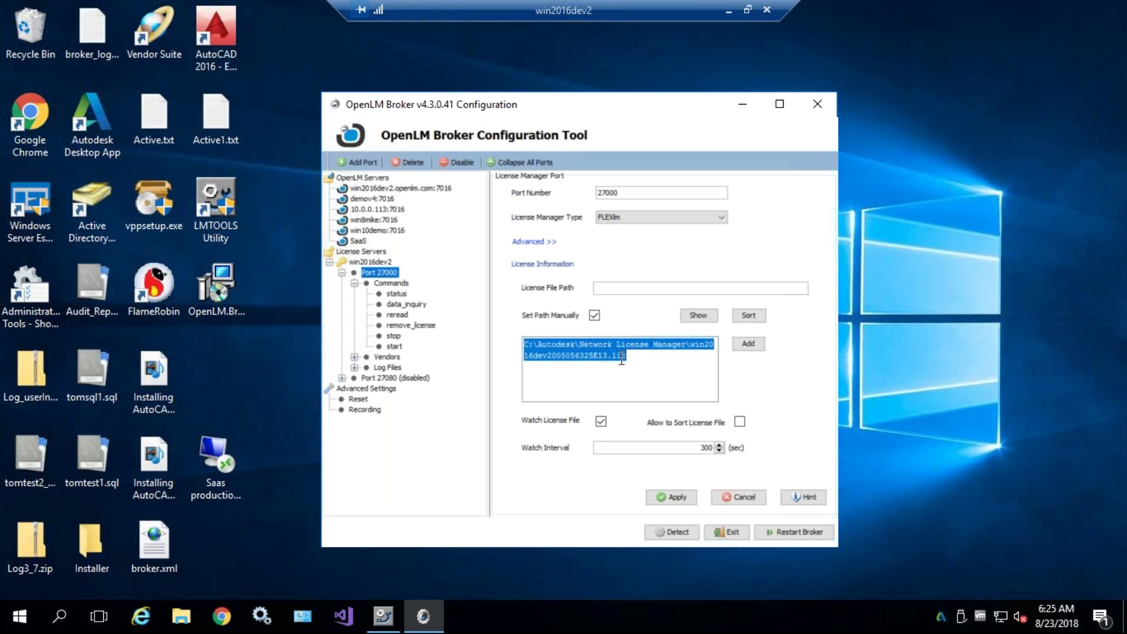
left_click(616, 379)
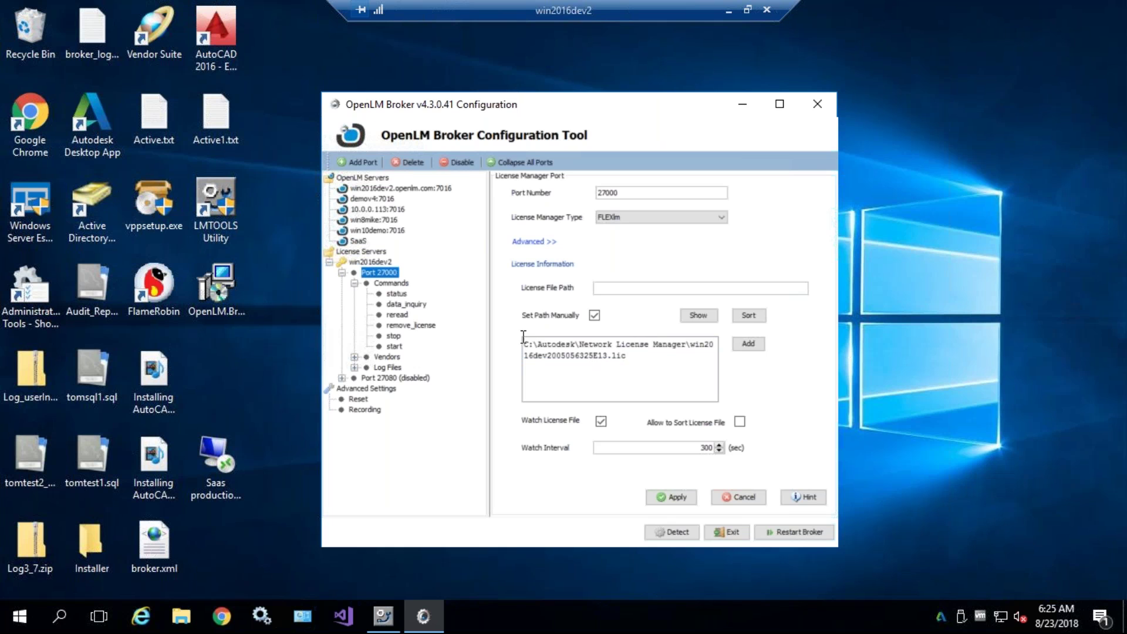
left_click(401, 304)
- Test-run data_inquiry, scroll the lmstat output, and close the test window
left_click(799, 402)
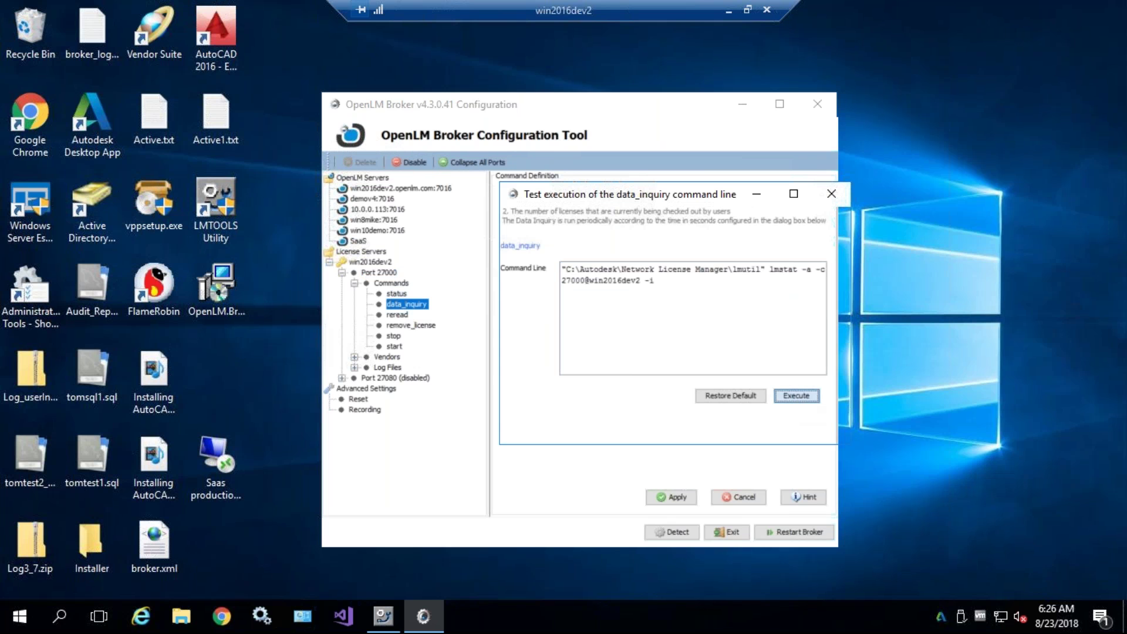
left_click_drag(837, 378, 847, 224)
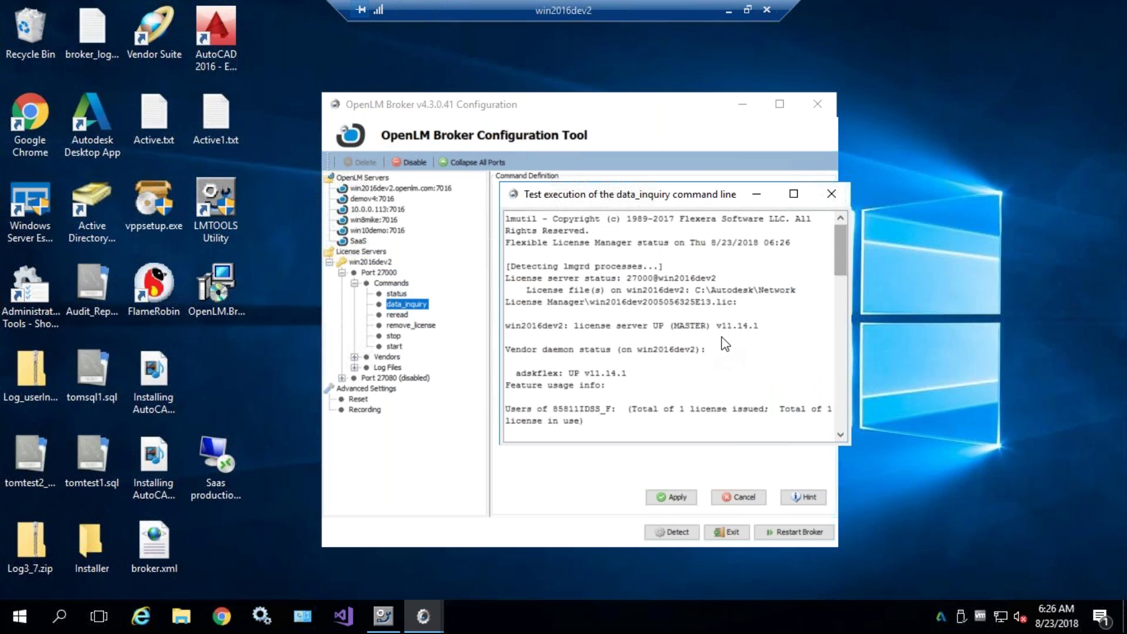
scroll(840, 311, "down", 10)
left_click(831, 193)
- Reselect data_inquiry and rerun the test, reviewing the 86700IDSS_2017_0F in-use results
left_click(390, 294)
left_click(402, 305)
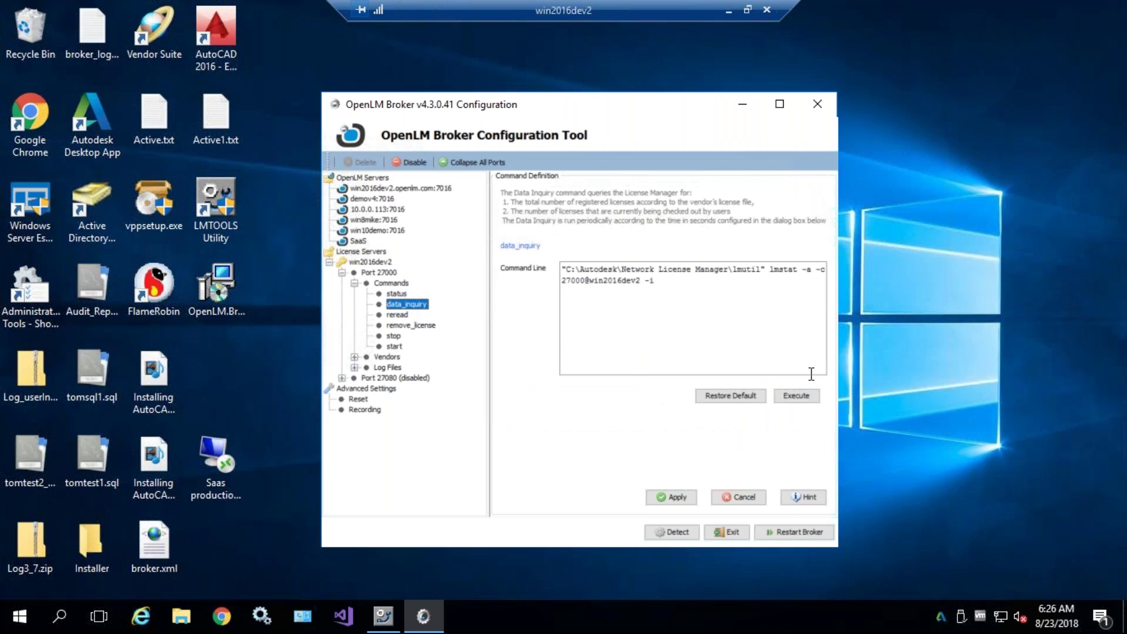
left_click(799, 397)
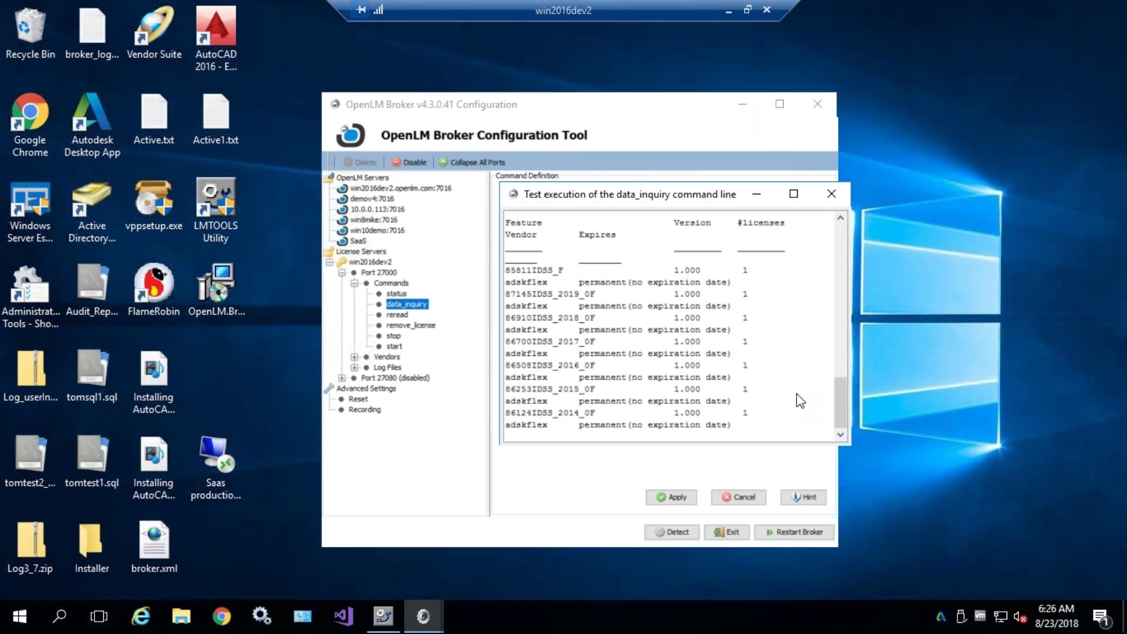
scroll(745, 320, "down", 5)
scroll(743, 315, "up", 6)
scroll(743, 316, "down", 12)
left_click(384, 616)
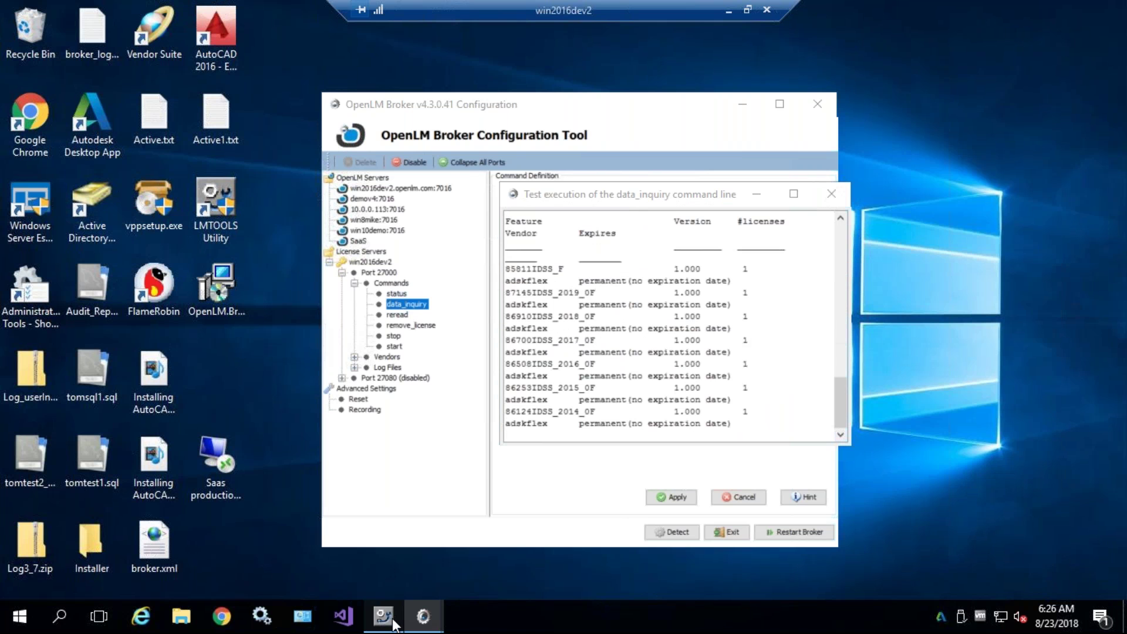
- Place LMTOOLS beside the test output window and scroll through its server status report
left_click_drag(534, 146, 307, 121)
left_click_drag(752, 202, 888, 203)
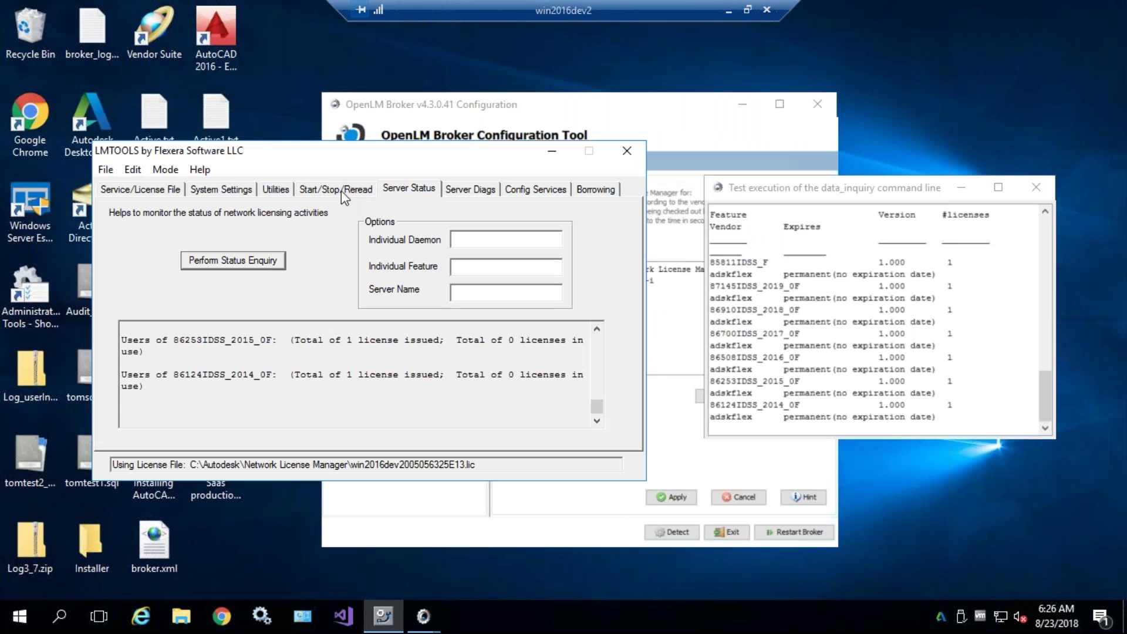
scroll(346, 378, "up", 10)
scroll(346, 379, "up", 3)
scroll(383, 346, "down", 5)
scroll(382, 347, "down", 4)
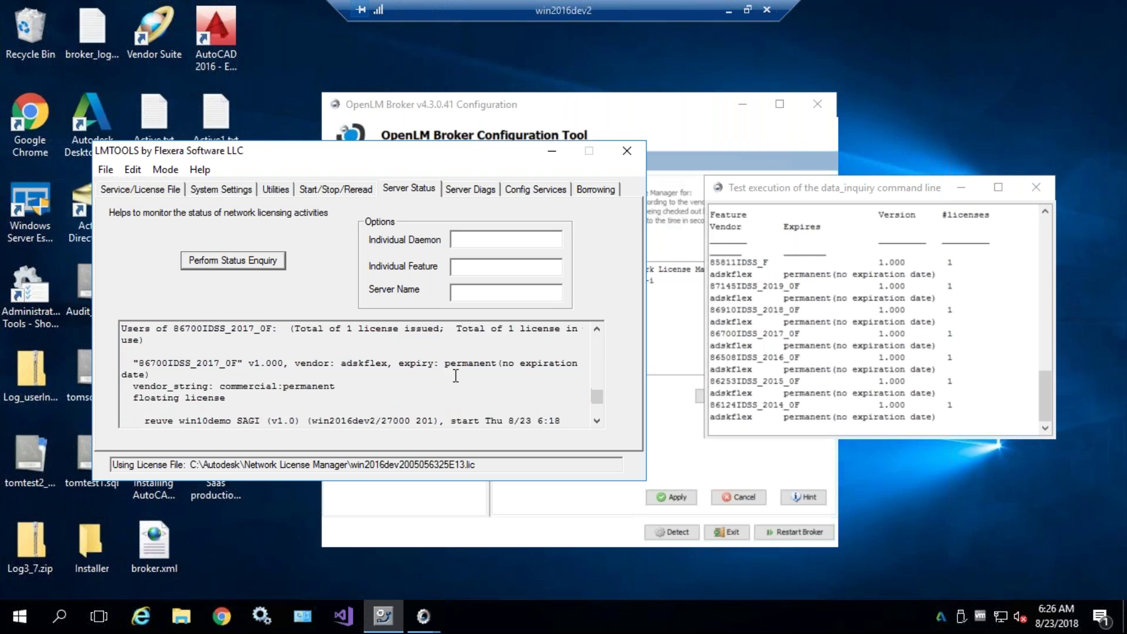
scroll(456, 376, "down", 4)
left_click_drag(426, 375, 545, 394)
left_click(545, 394)
- Highlight issued and in-use license counts and win2016dev2 in the test output, then minimize LMTOOLS
left_click(831, 329)
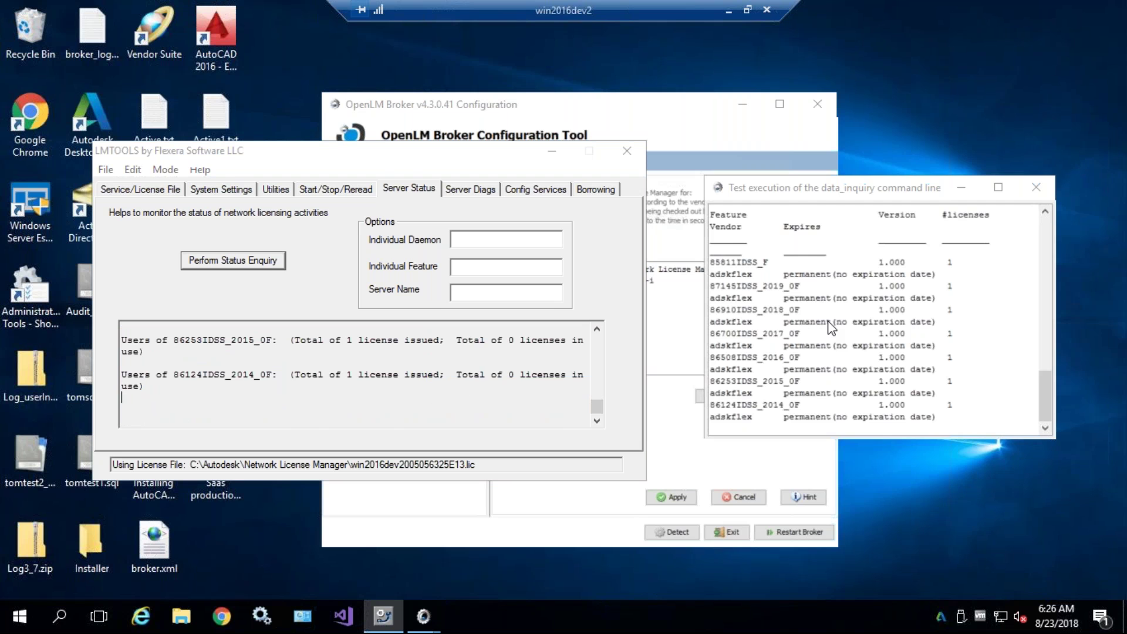
scroll(827, 324, "up", 15)
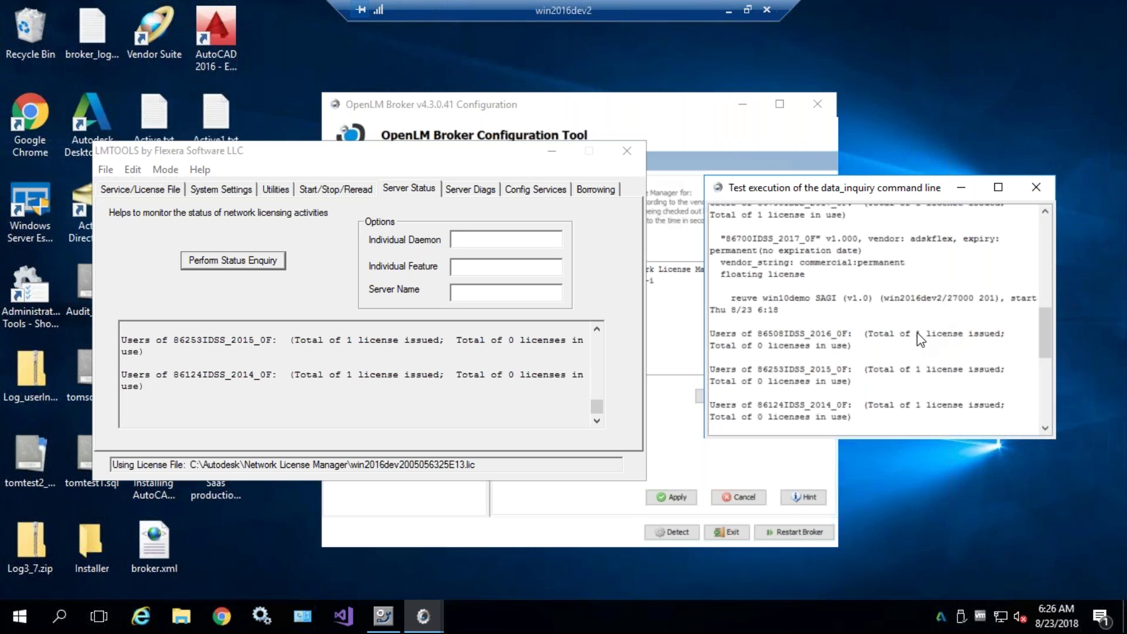
mouse_move(915, 335)
left_mouse_down()
mouse_move(1019, 338)
mouse_move(931, 353)
mouse_move(921, 343)
left_mouse_up()
mouse_move(850, 346)
left_mouse_down()
mouse_move(757, 351)
mouse_move(770, 333)
mouse_move(845, 346)
left_mouse_up()
left_click(850, 346)
left_click_drag(916, 333, 988, 340)
left_click(974, 336)
left_click(742, 296)
double_click(908, 300)
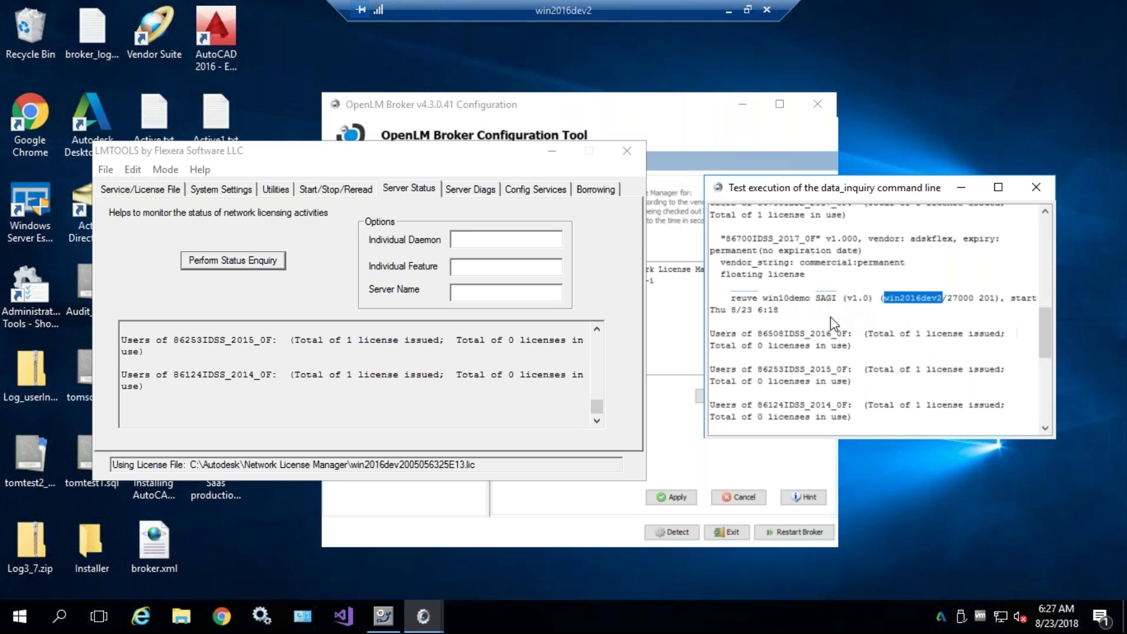
scroll(832, 324, "up", 2)
scroll(803, 327, "down", 3)
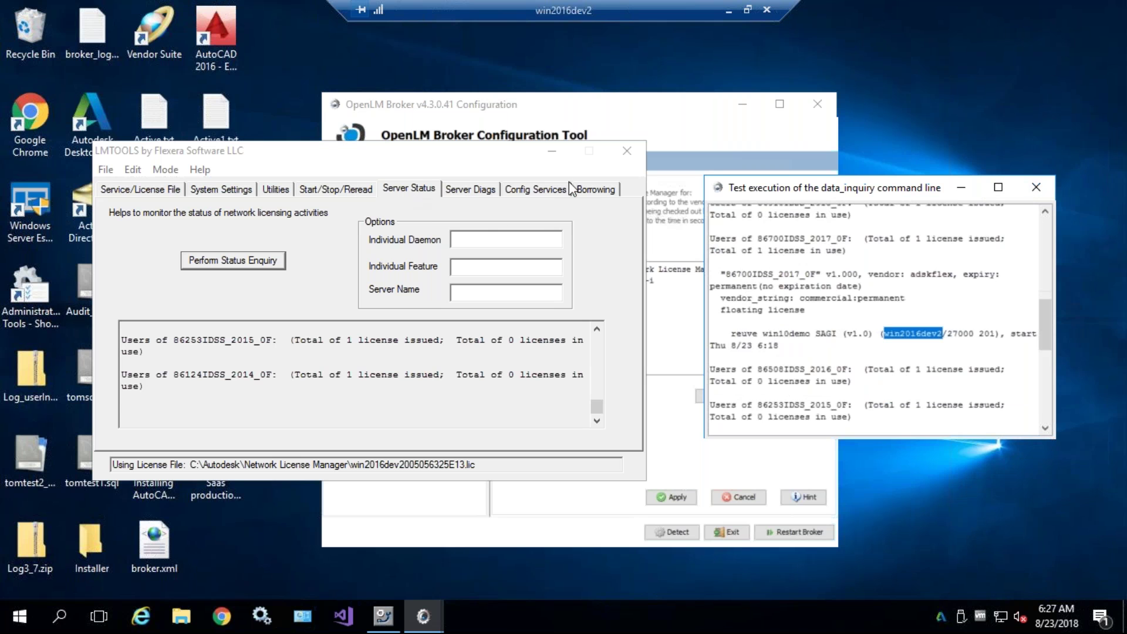
left_click(552, 157)
left_click(552, 154)
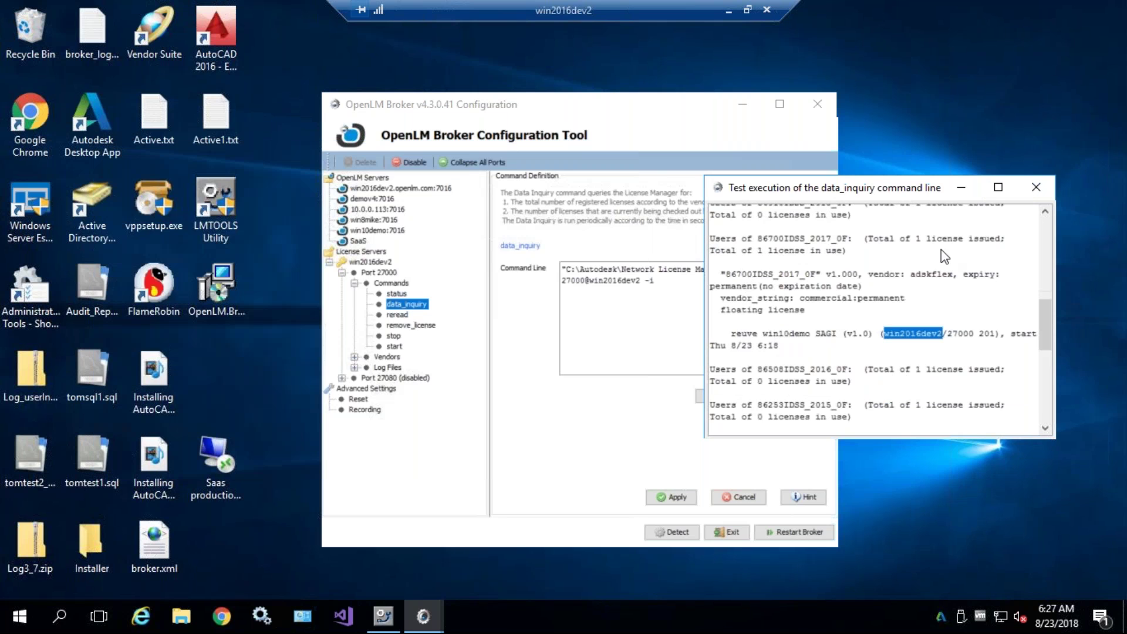
- Close the data_inquiry test output and view the reread, remove_license, stop and start commands
left_click(1036, 186)
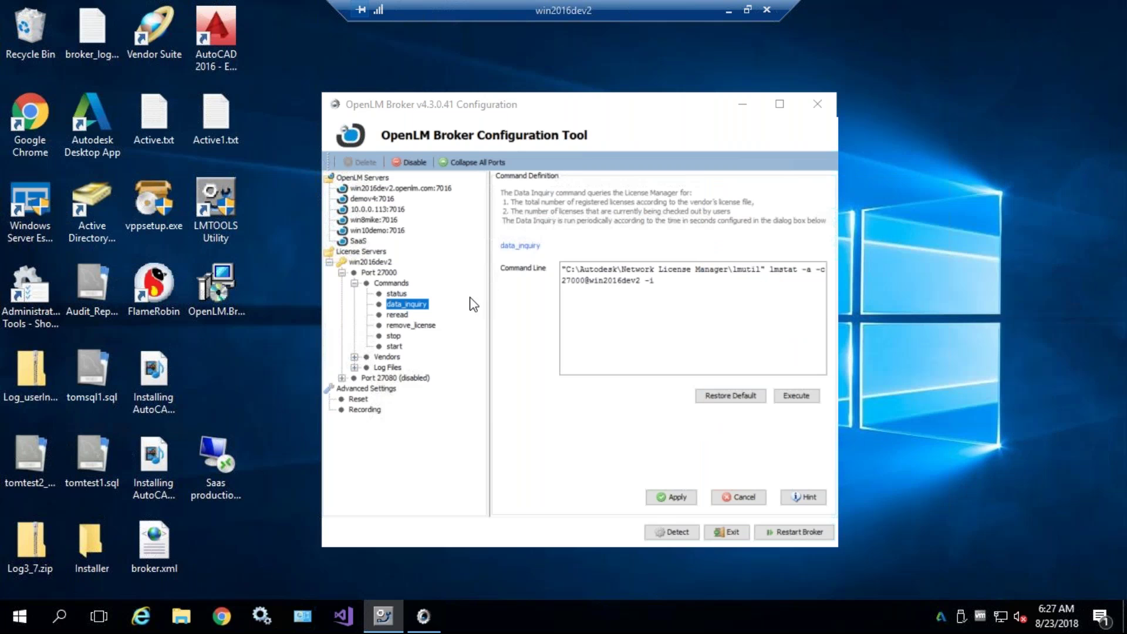
left_click(396, 316)
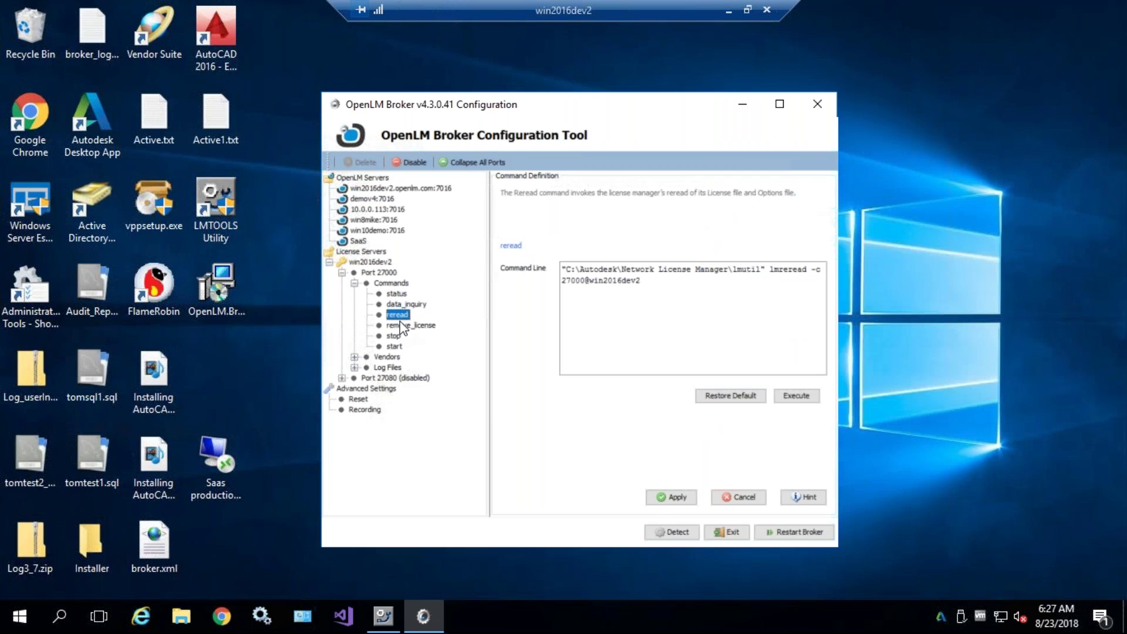
left_click(401, 325)
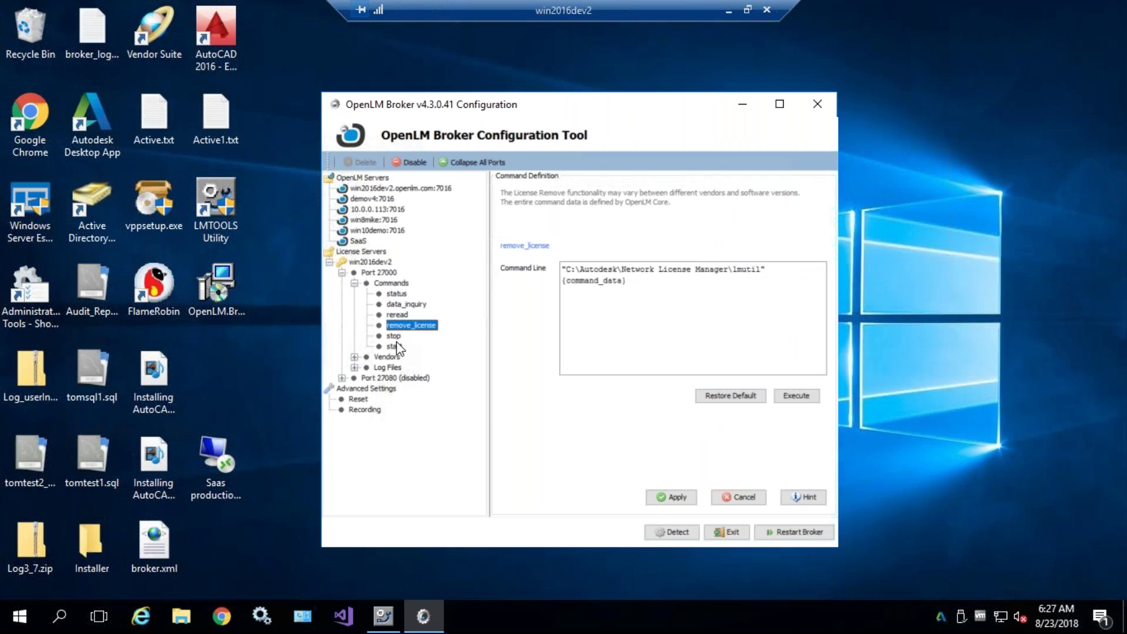
left_click(394, 334)
left_click(390, 346)
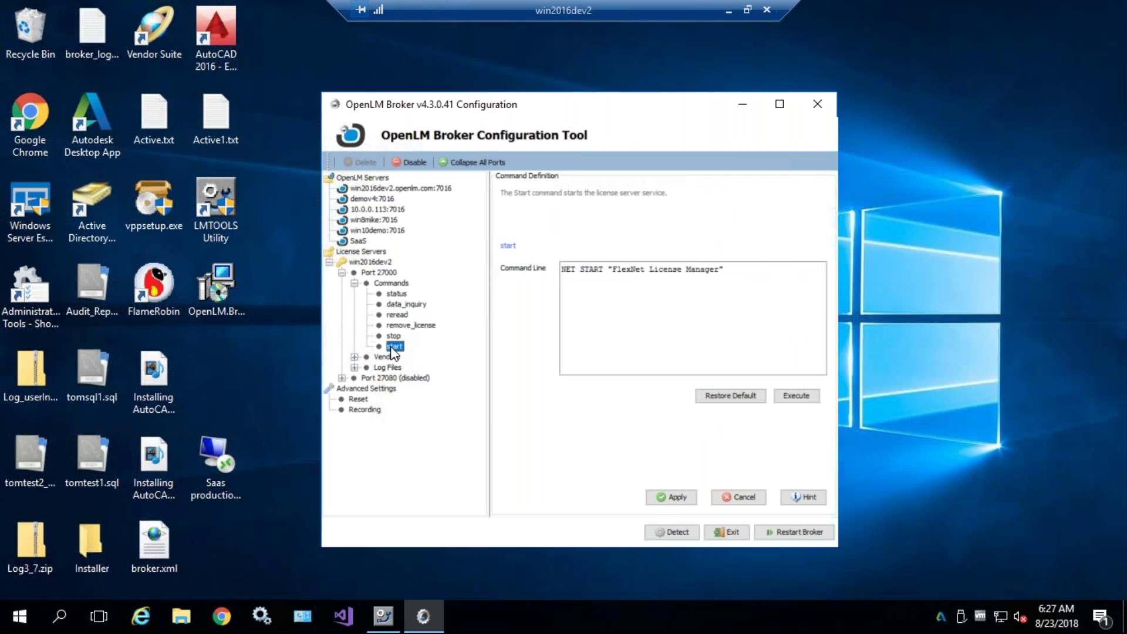
left_click(398, 326)
left_click(390, 314)
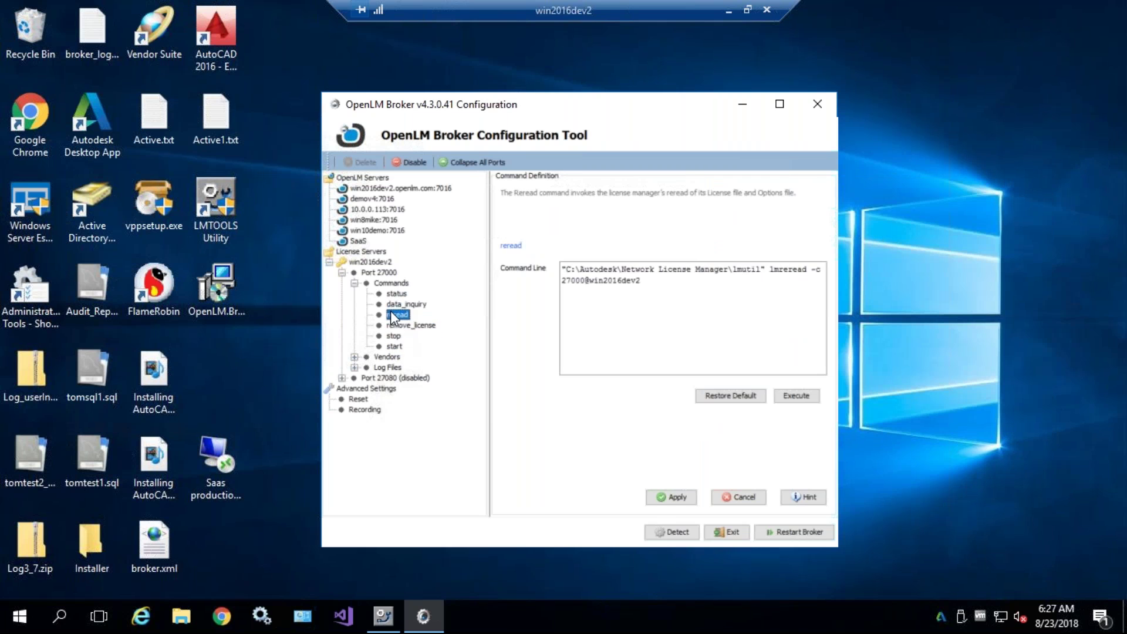
left_click(394, 325)
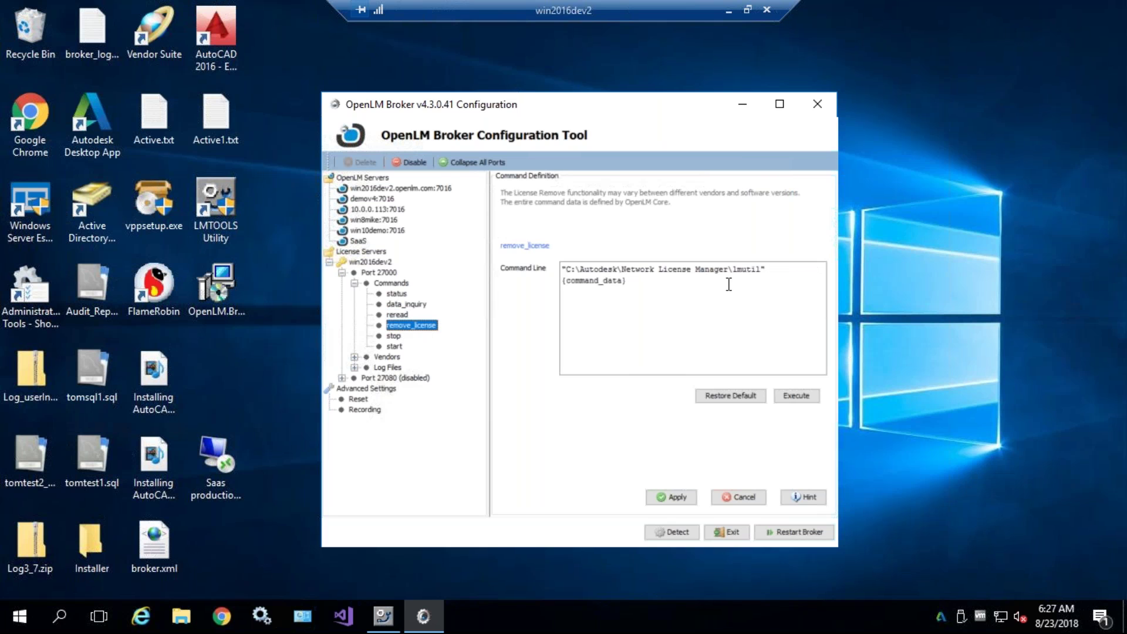
- Highlight lmutil in the remove_license and reread command lines
double_click(755, 270)
key("Up")
double_click(745, 269)
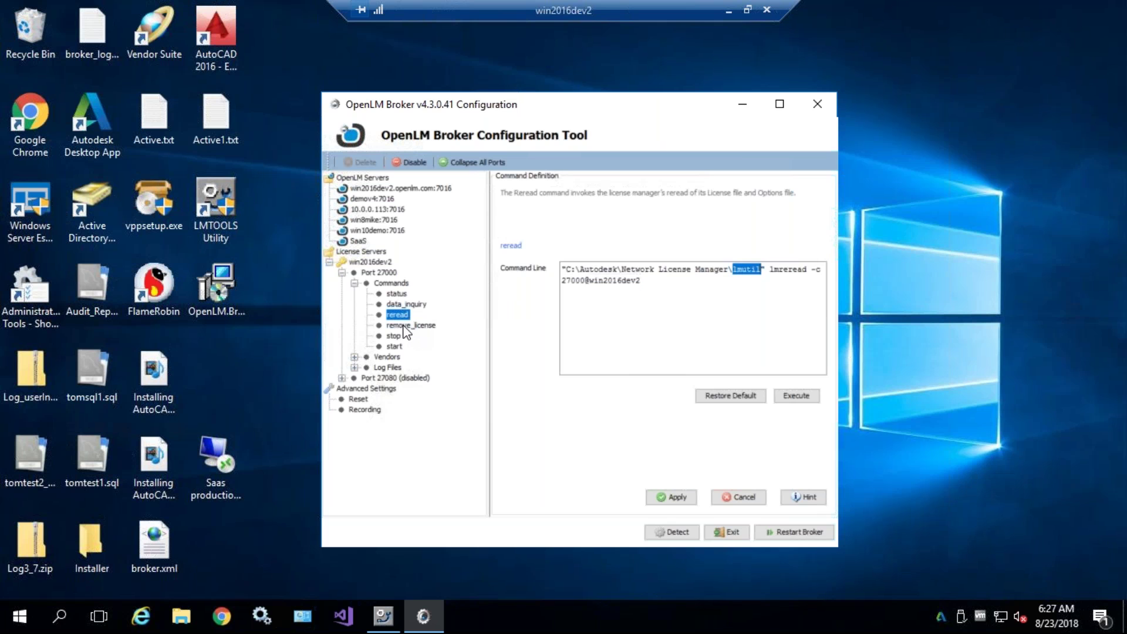
- Expand Vendors and open the adskflex vendor settings
left_click(354, 357)
left_click(386, 358)
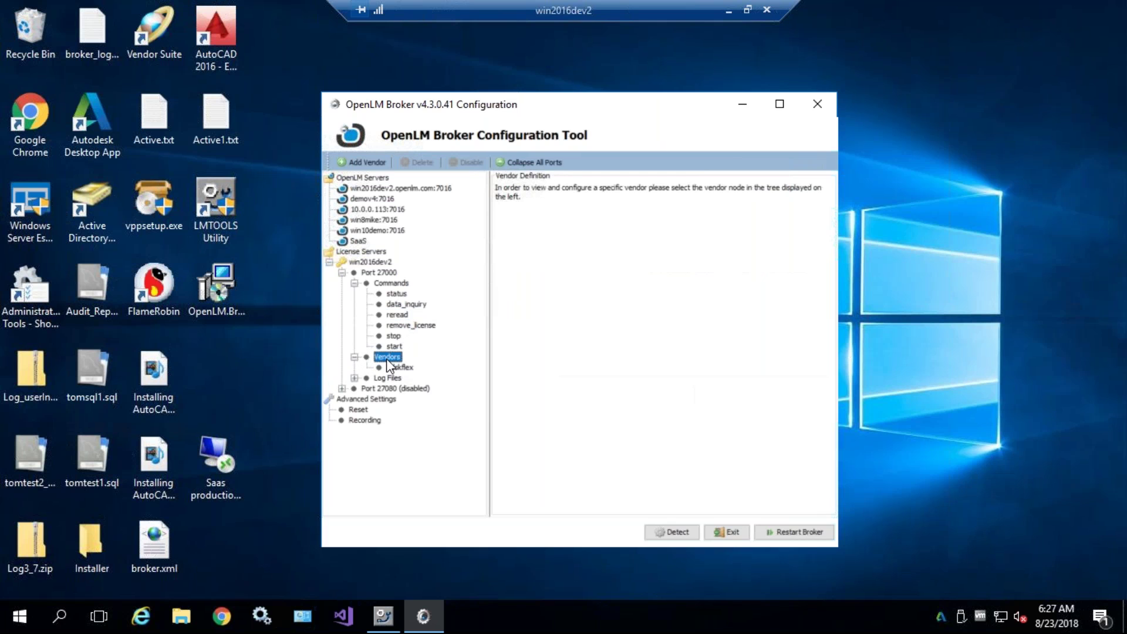
left_click(399, 369)
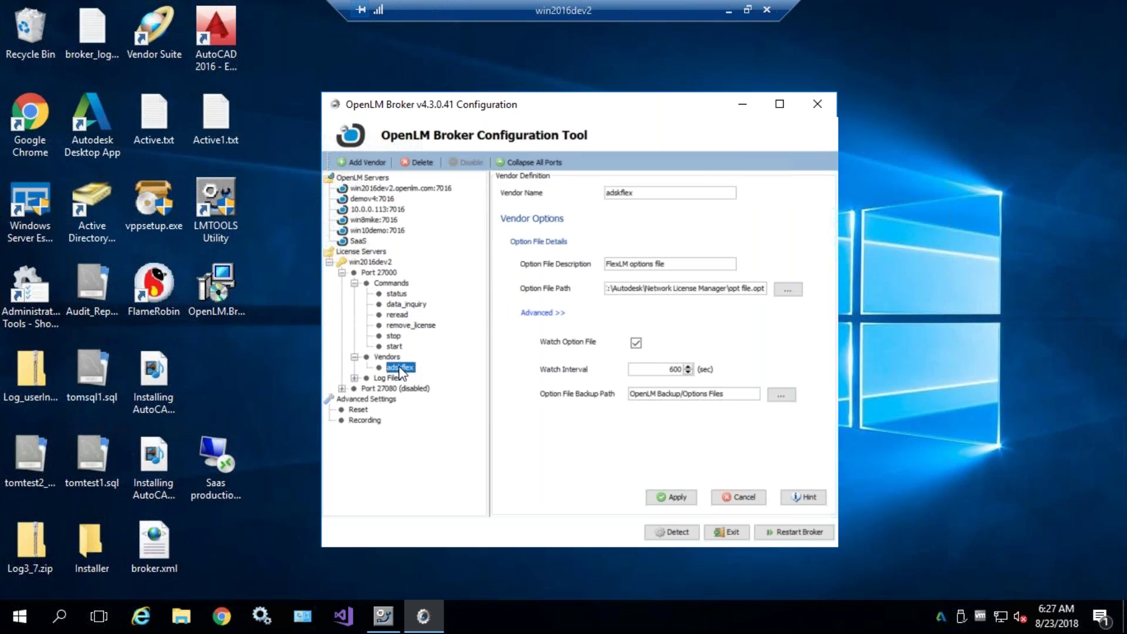
key("Up")
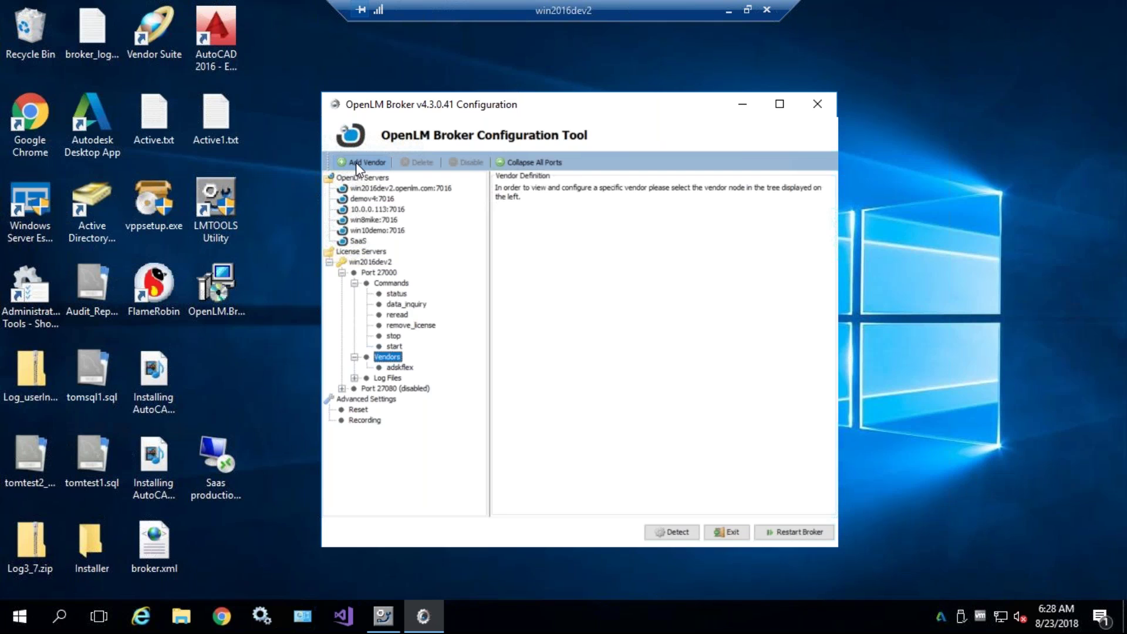
key("Down")
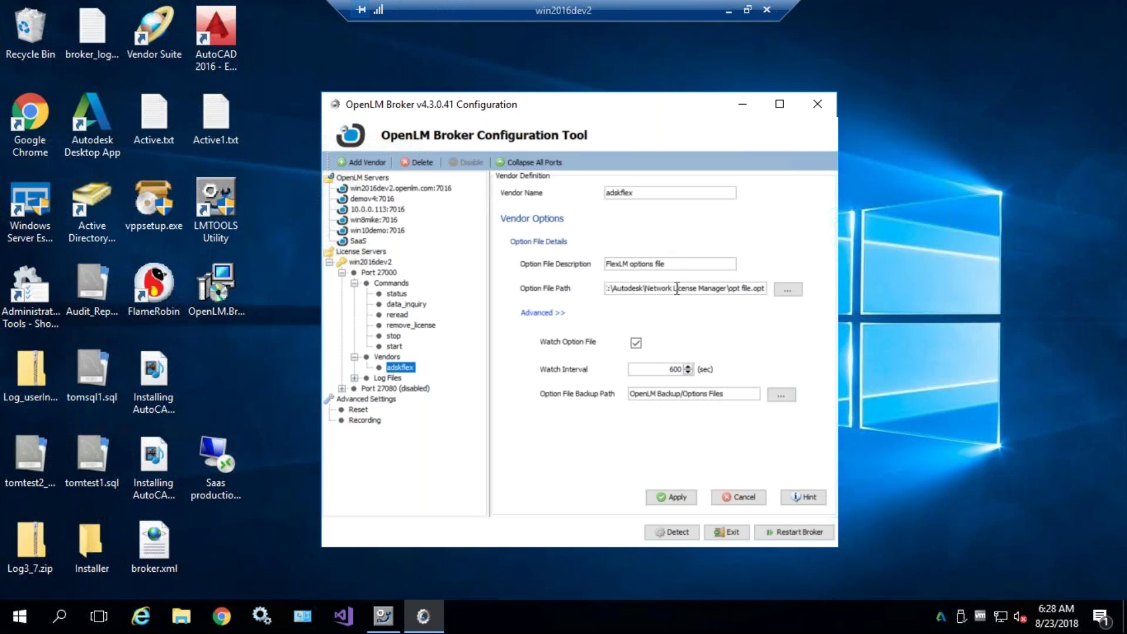
- Inspect the opt file.opt option file path, toggle Watch Option File off and on, and select the backup path
left_click(730, 282)
left_click_drag(729, 282, 772, 286)
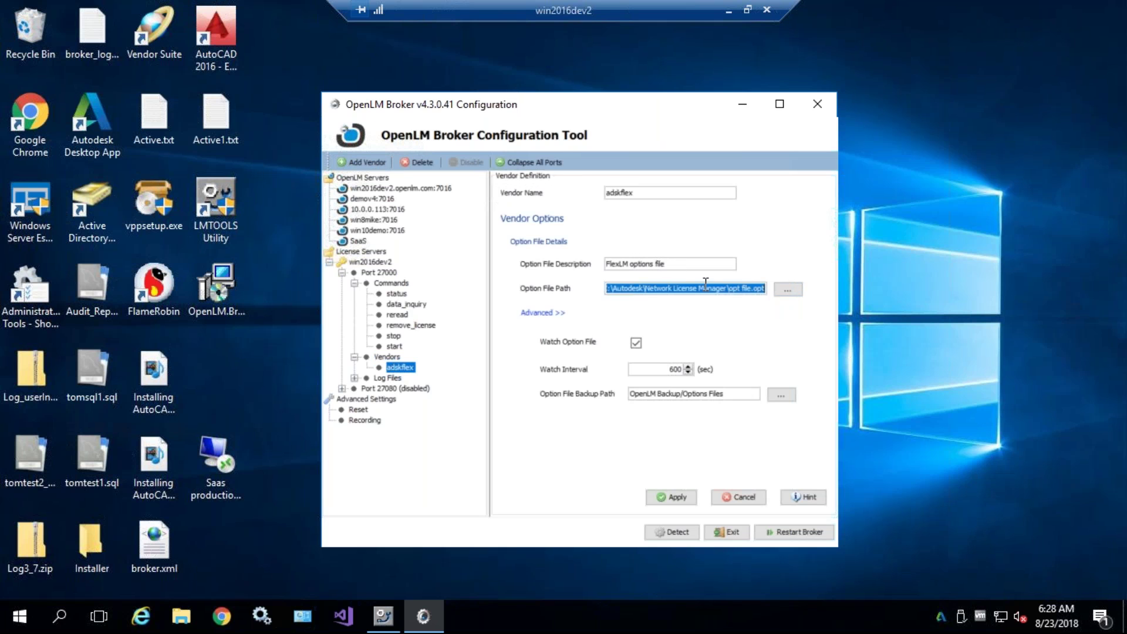
left_click_drag(646, 189, 584, 191)
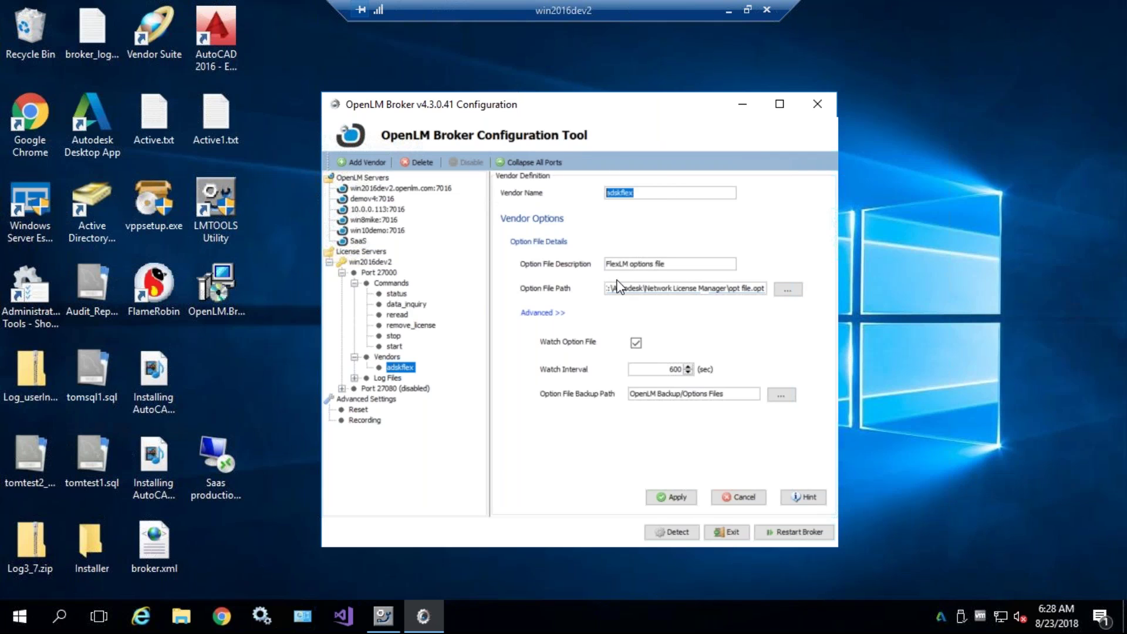
left_click_drag(676, 264, 622, 264)
left_click_drag(734, 287, 792, 293)
left_click(737, 288)
left_click(636, 343)
left_click(636, 343)
triple_click(667, 394)
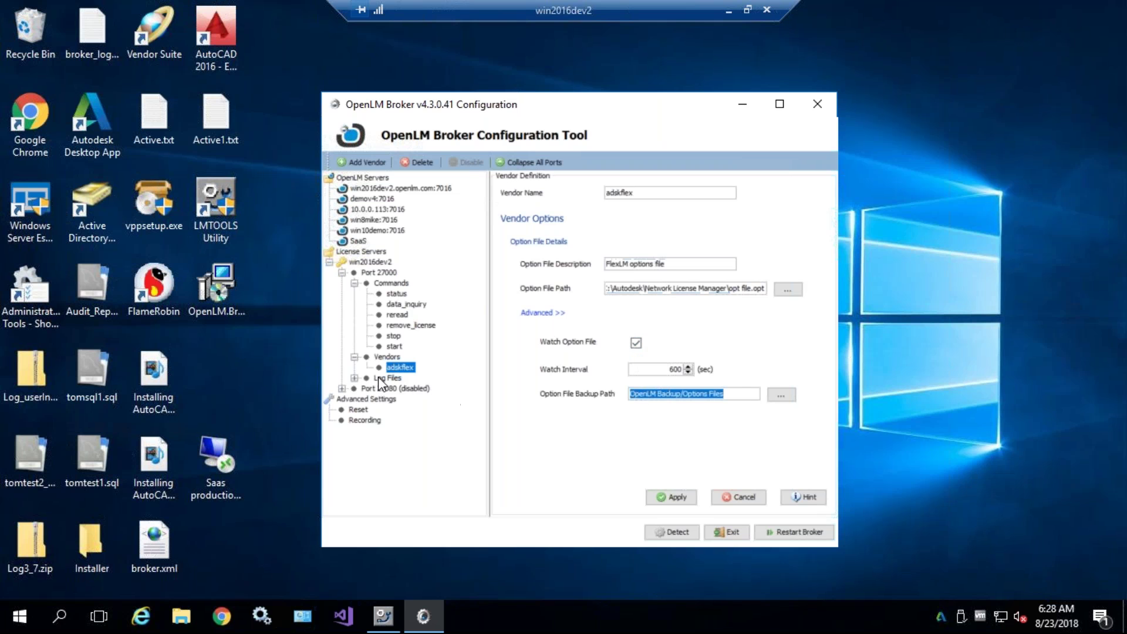
- Expand Log Files, open the log definition with its advanced settings, and highlight debug.log in the path
left_click(354, 378)
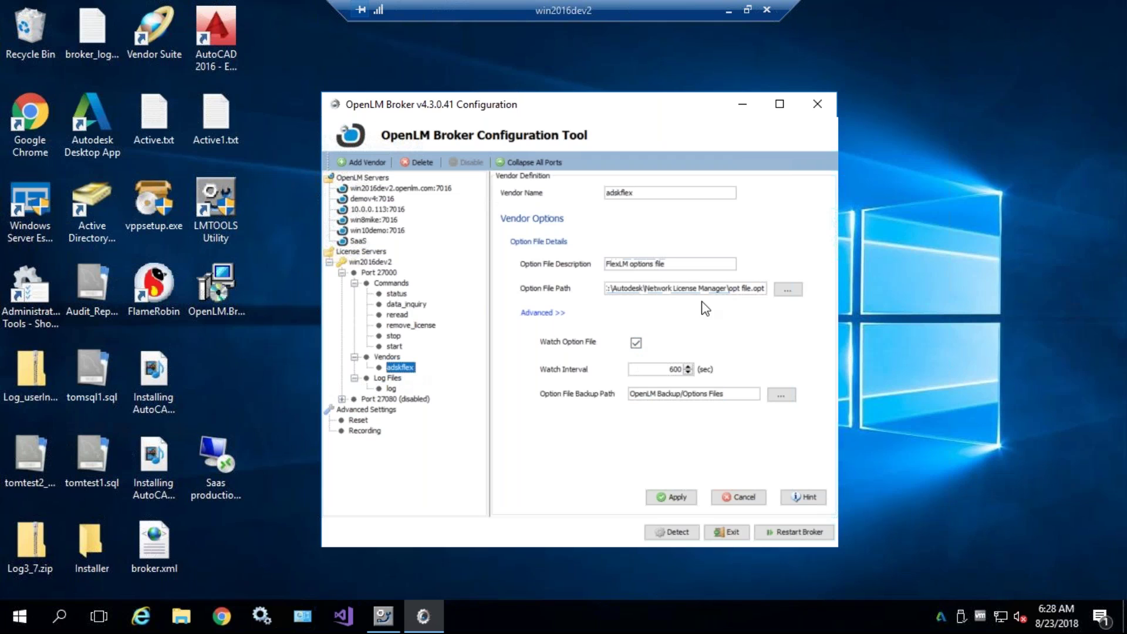
left_click_drag(728, 287, 760, 287)
left_click(749, 288)
left_click(392, 389)
left_click(520, 291)
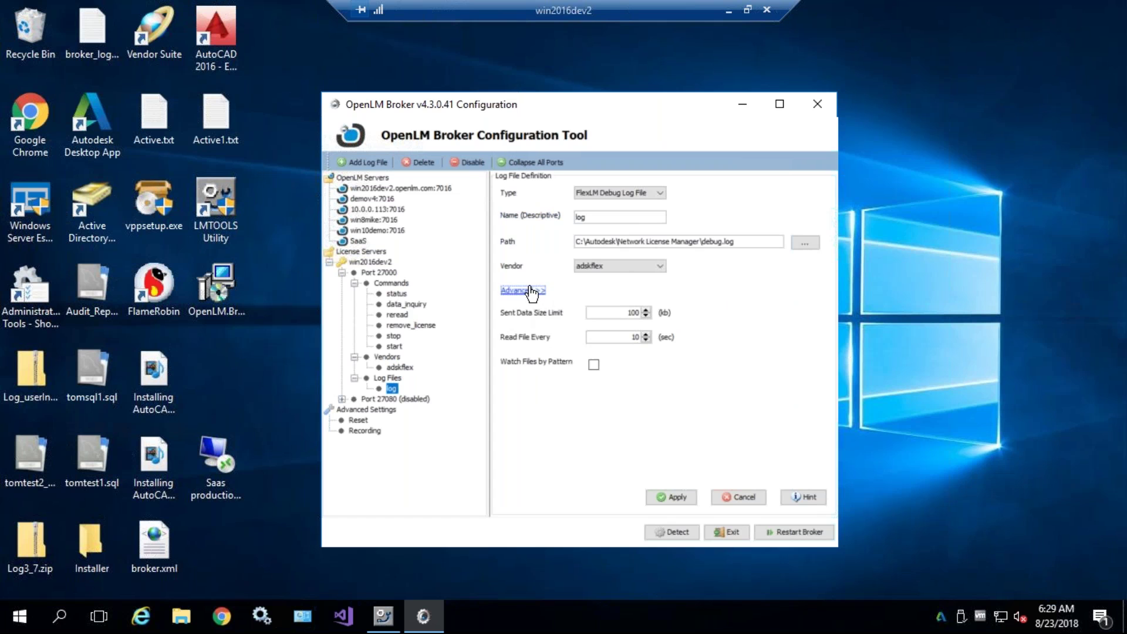
left_click(705, 241)
left_click_drag(706, 241, 734, 242)
- Test-run the data_inquiry command and scroll through its output
left_click(408, 304)
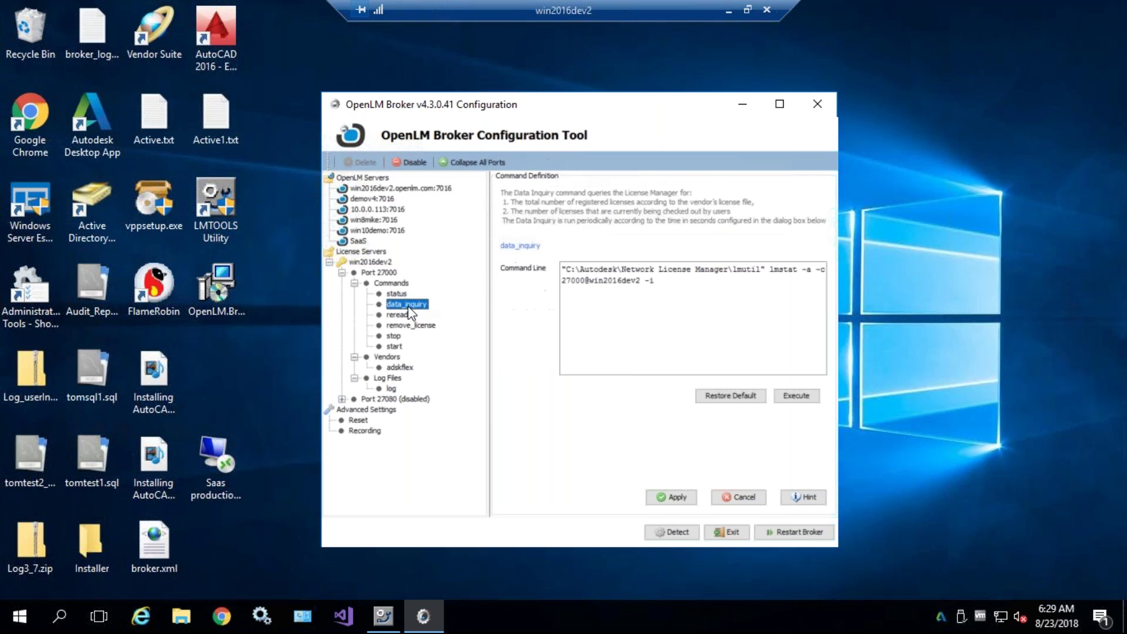
left_click(796, 395)
scroll(680, 282, "up", 1)
scroll(663, 294, "down", 5)
left_click_drag(646, 330, 693, 424)
scroll(691, 394, "down", 3)
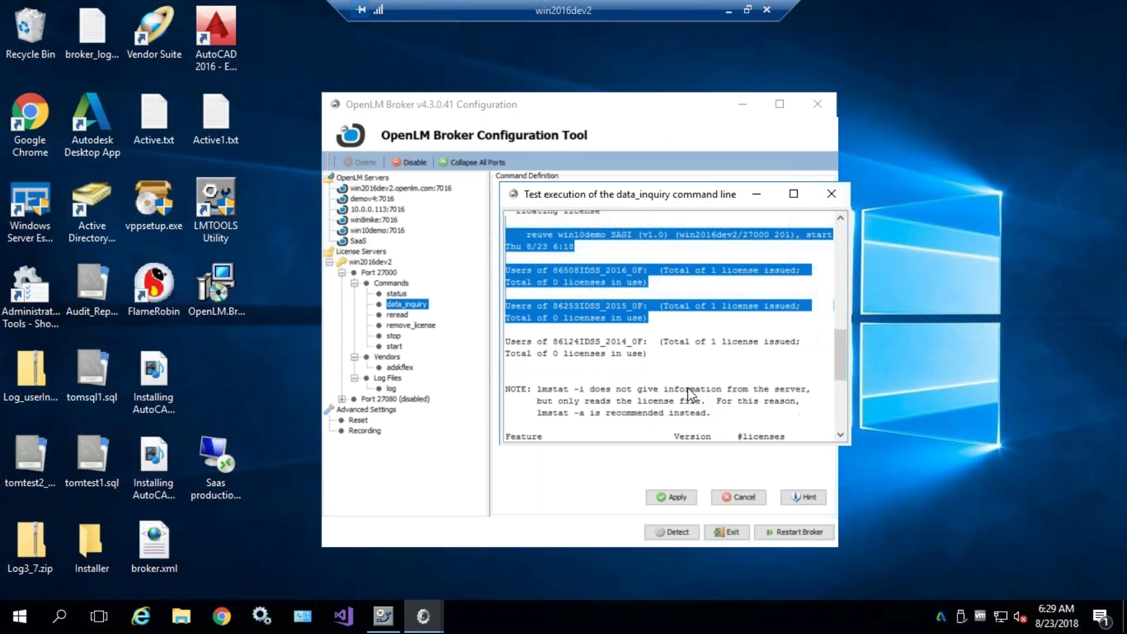
- Reopen the log file definition and select debug.log in its path
left_click(393, 387)
left_click(393, 388)
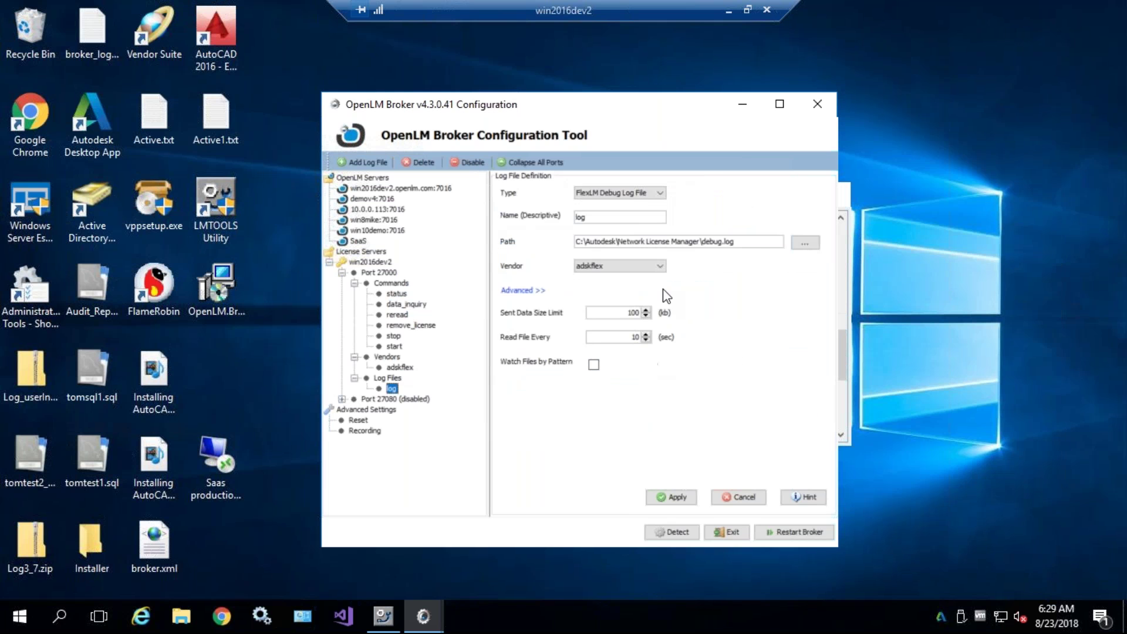
left_click_drag(734, 242, 709, 242)
left_click(708, 242)
double_click(712, 245)
- Apply the log file settings and restart the broker
left_click(671, 497)
left_click(663, 353)
left_click(784, 531)
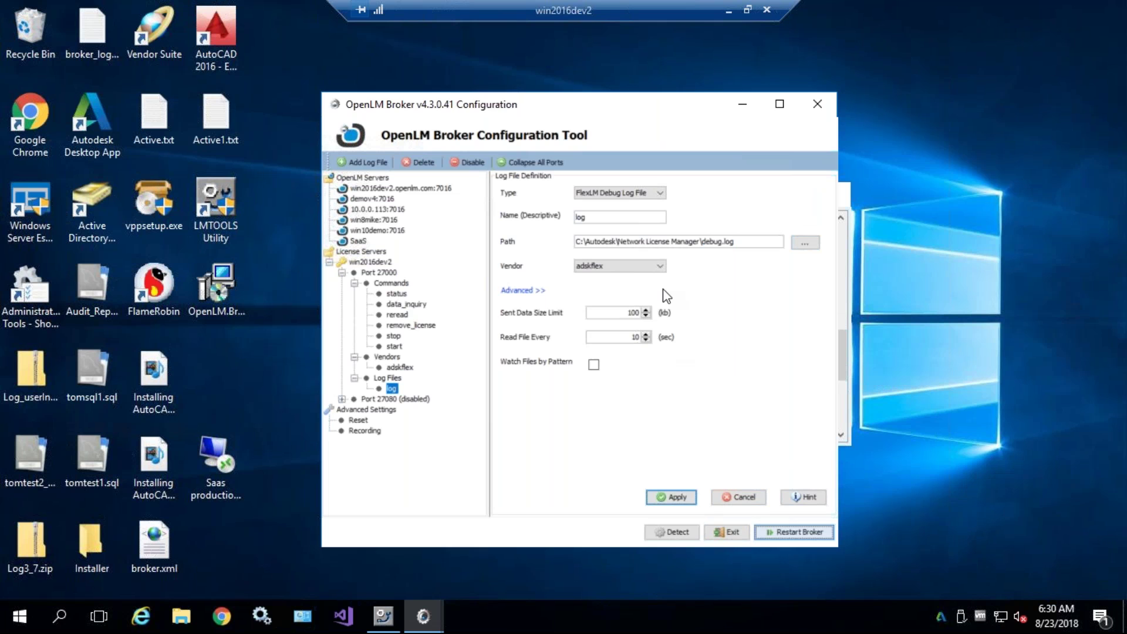
left_click(578, 344)
left_click(763, 244)
- Add the date 01-06-2019 to the debug.log file name, then delete it again
left_click(623, 241)
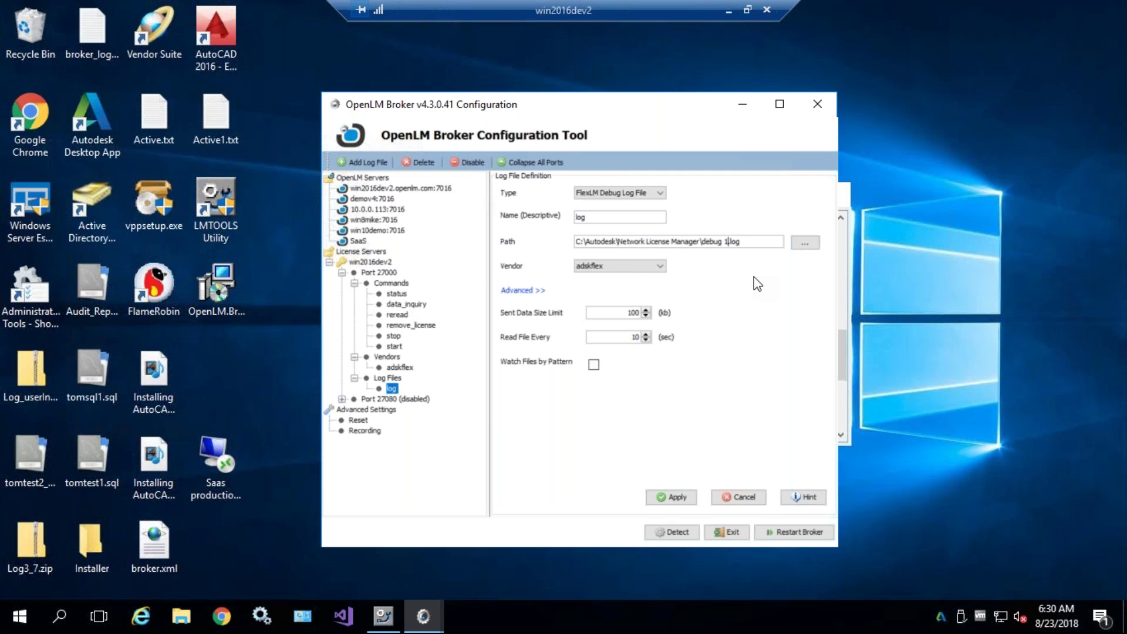
type("1")
key("BackSpace")
key("BackSpace")
type("01-06-20198")
key("BackSpace")
left_click_drag(730, 243, 763, 243)
key("BackSpace")
- Exit the broker configuration tool and minimize the remote desktop session
left_click(816, 104)
left_click(559, 344)
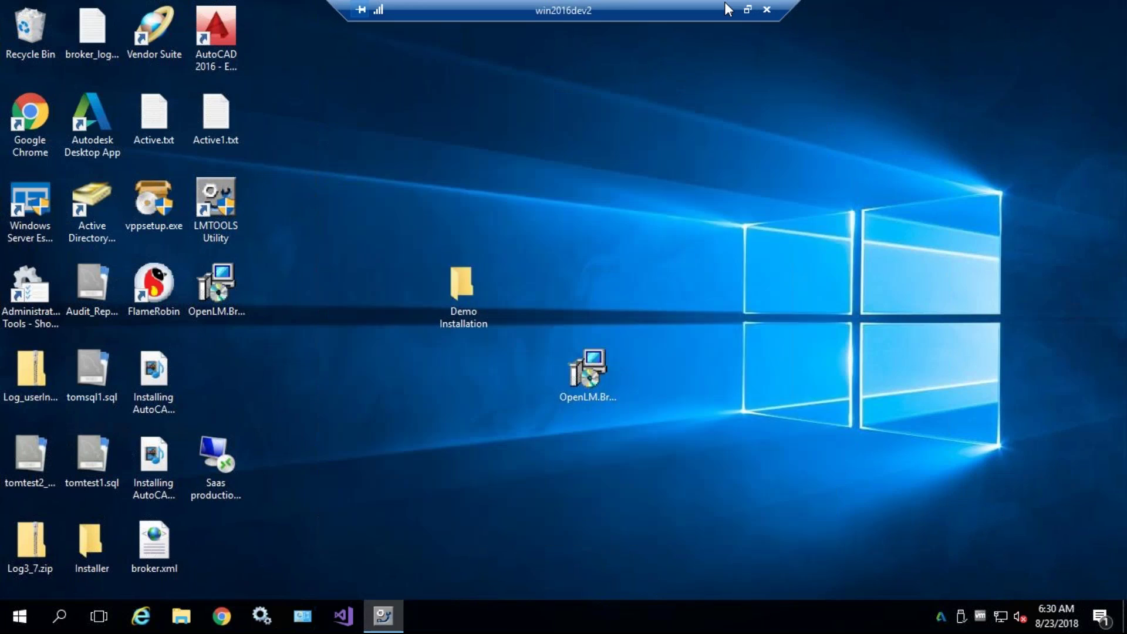
left_click(729, 9)
- Switch to the win10demo session and list the Autodesk server's used licenses from its Used count
left_click(383, 616)
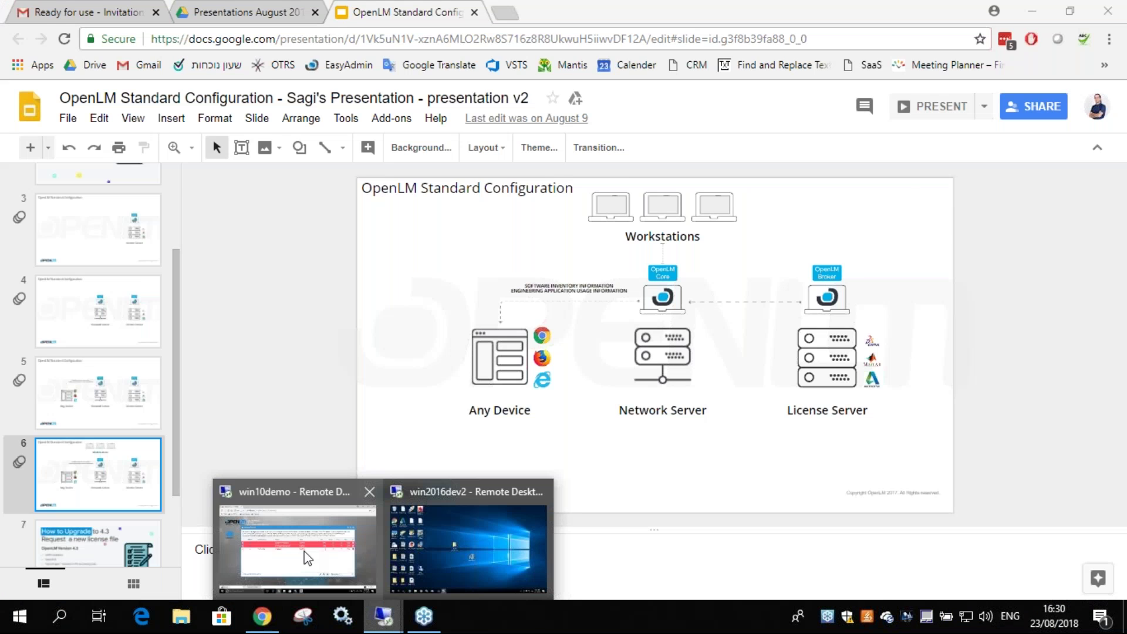
left_click(305, 558)
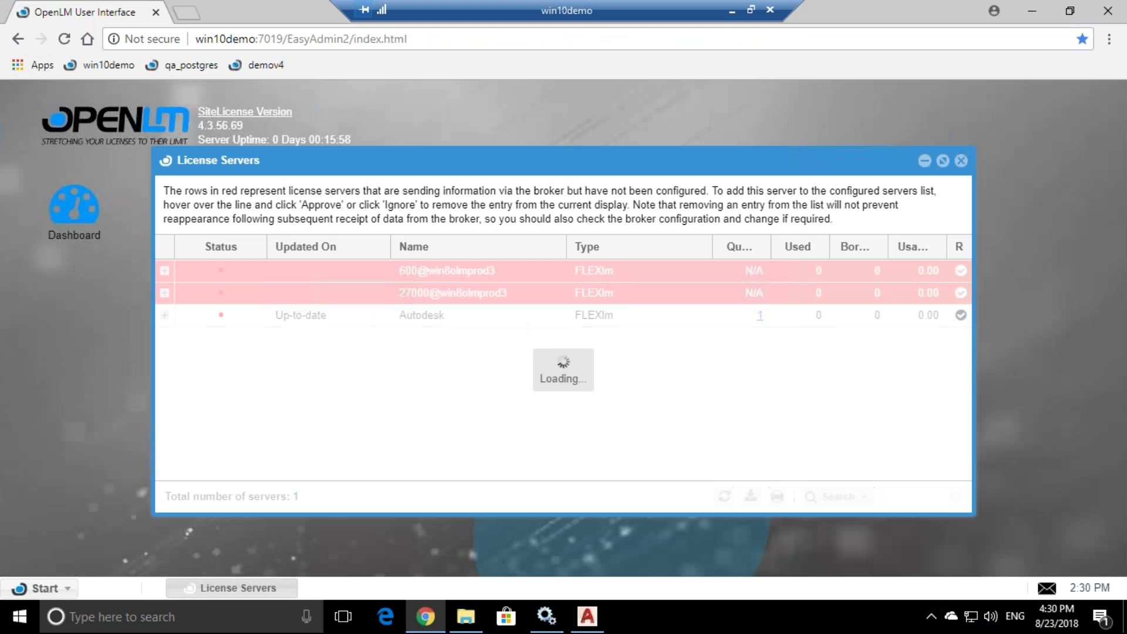
left_click(164, 315)
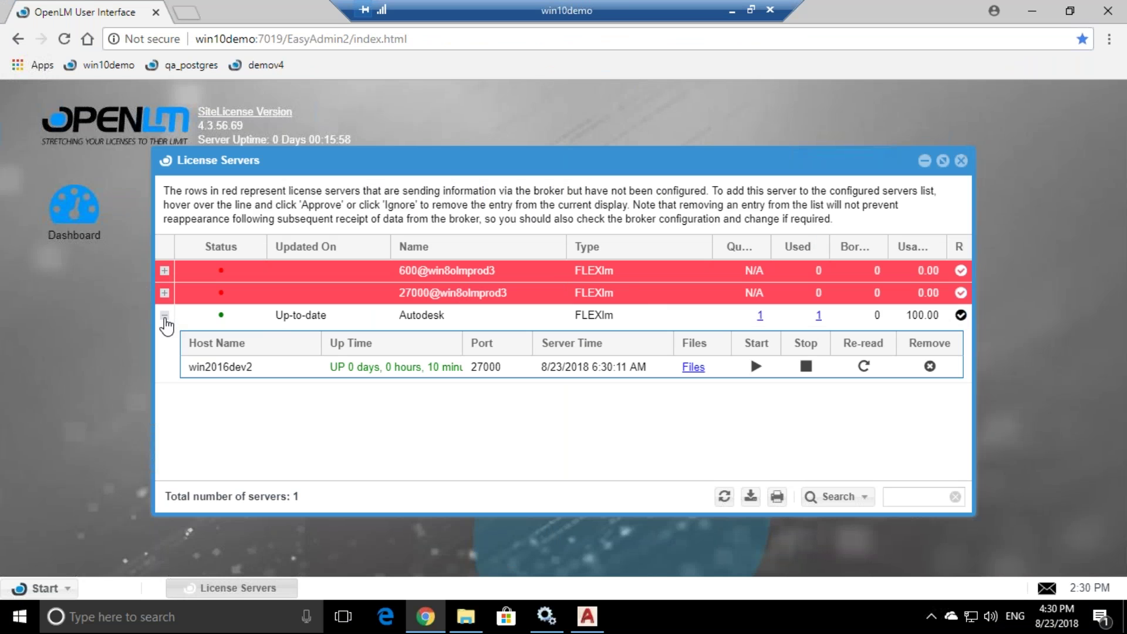
left_click(581, 366)
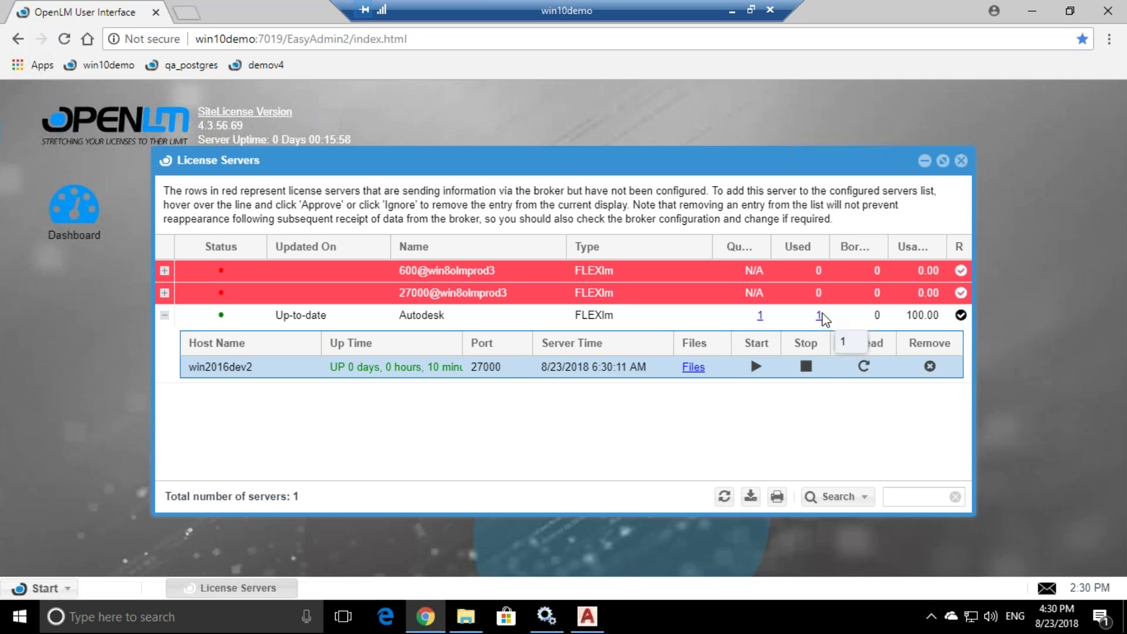
left_click(819, 323)
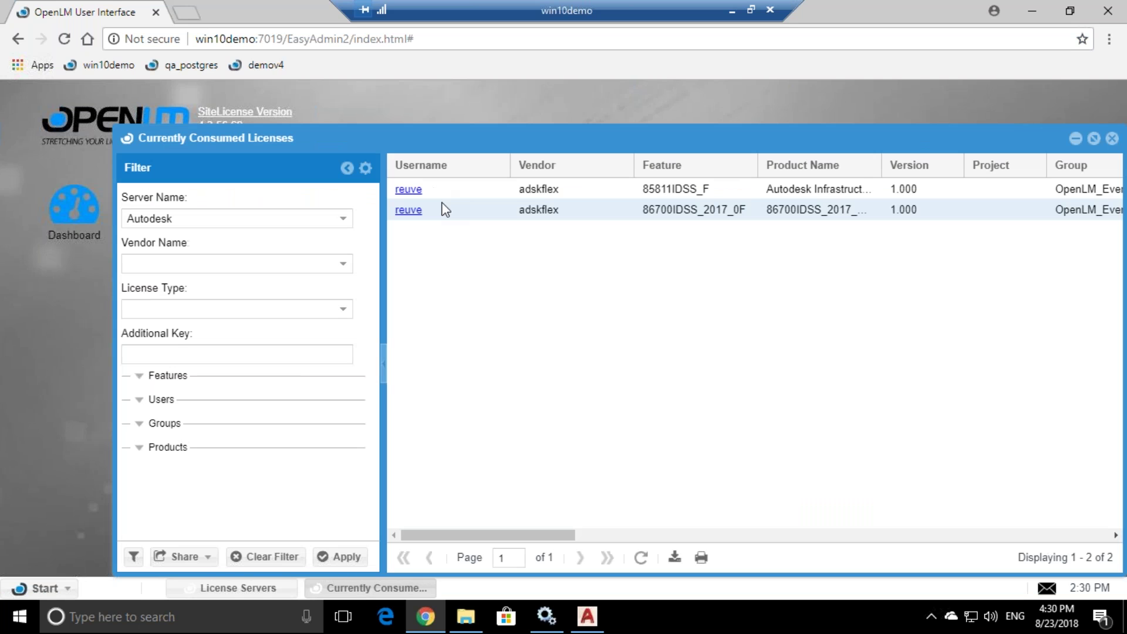
- Scroll the two consumed adskflex licenses to their idle-time columns, then close the list
left_click(695, 189)
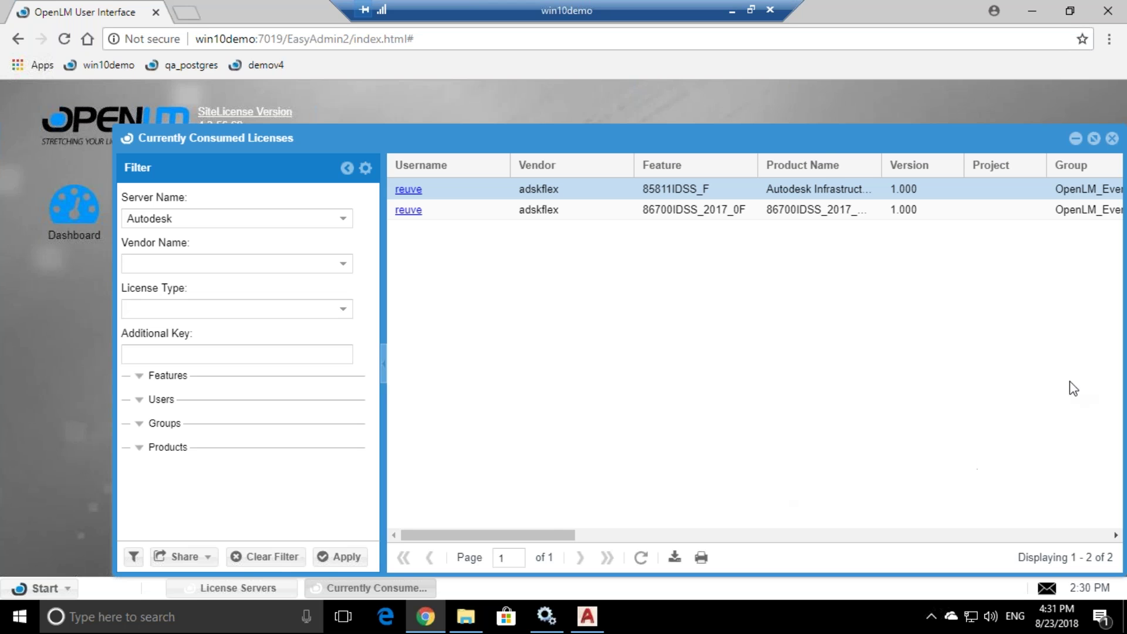
left_click_drag(558, 536, 1103, 531)
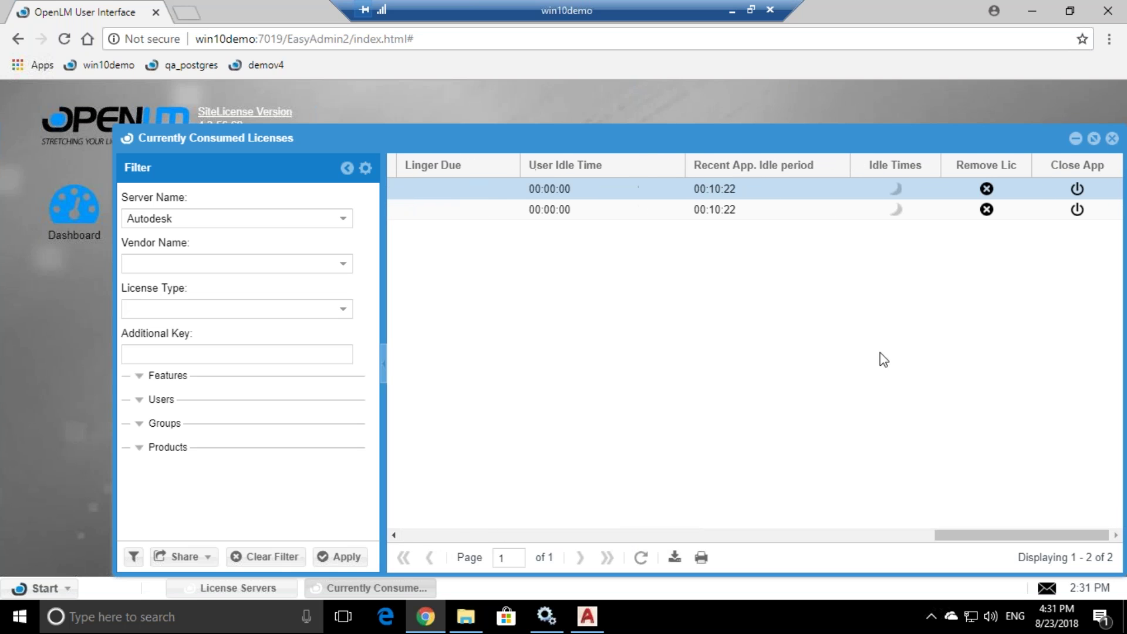
left_click_drag(690, 144, 577, 111)
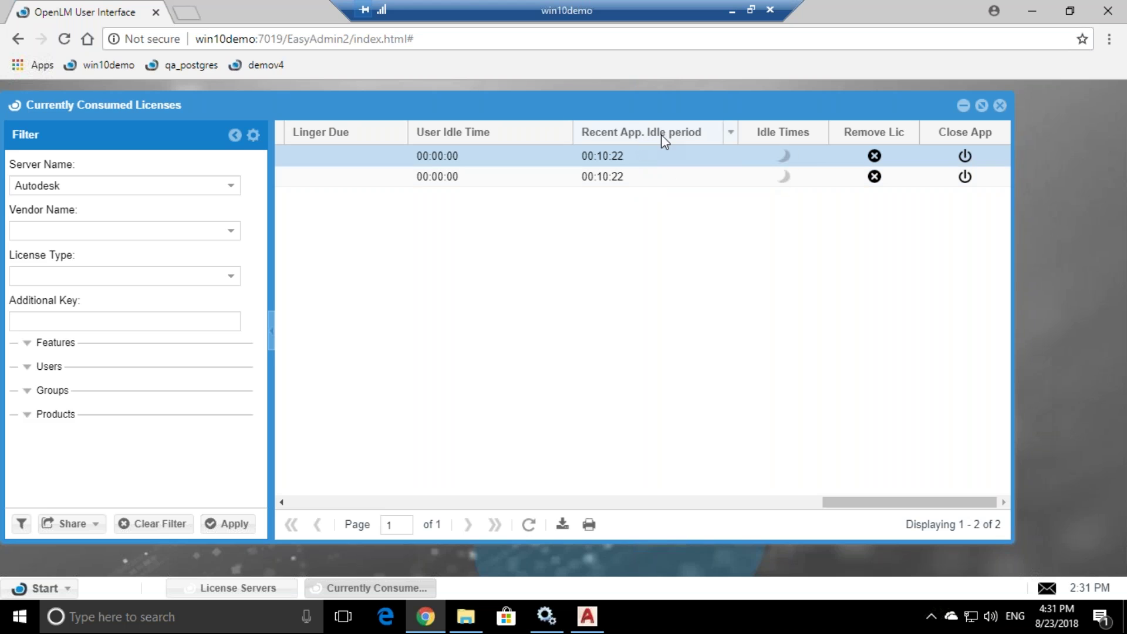
left_click(613, 176)
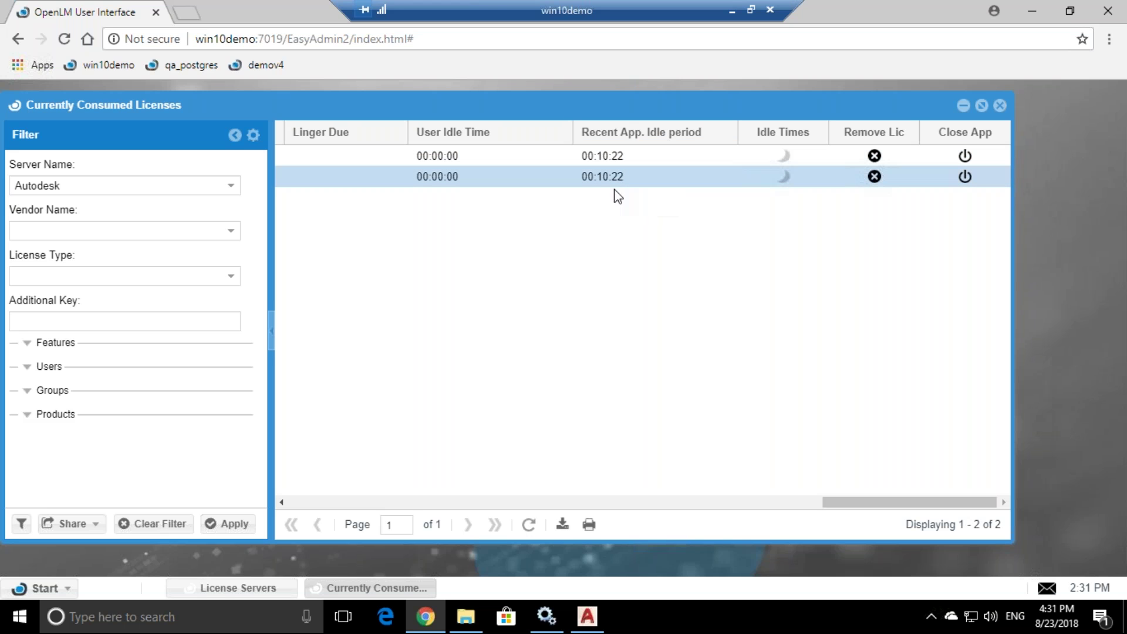
left_click(624, 165)
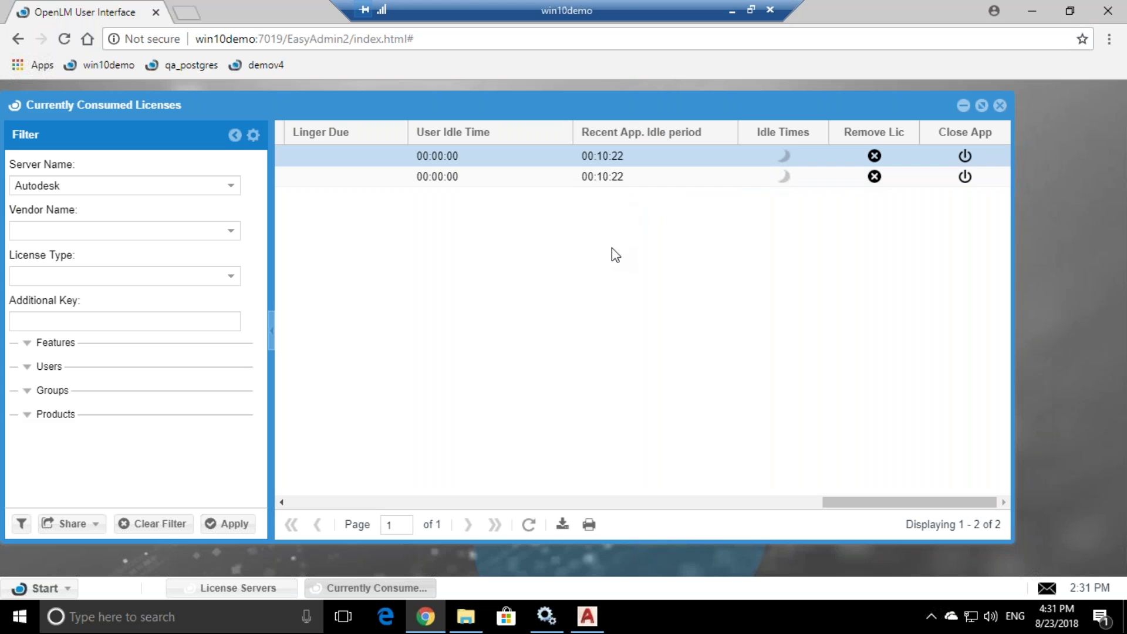
left_click(614, 177)
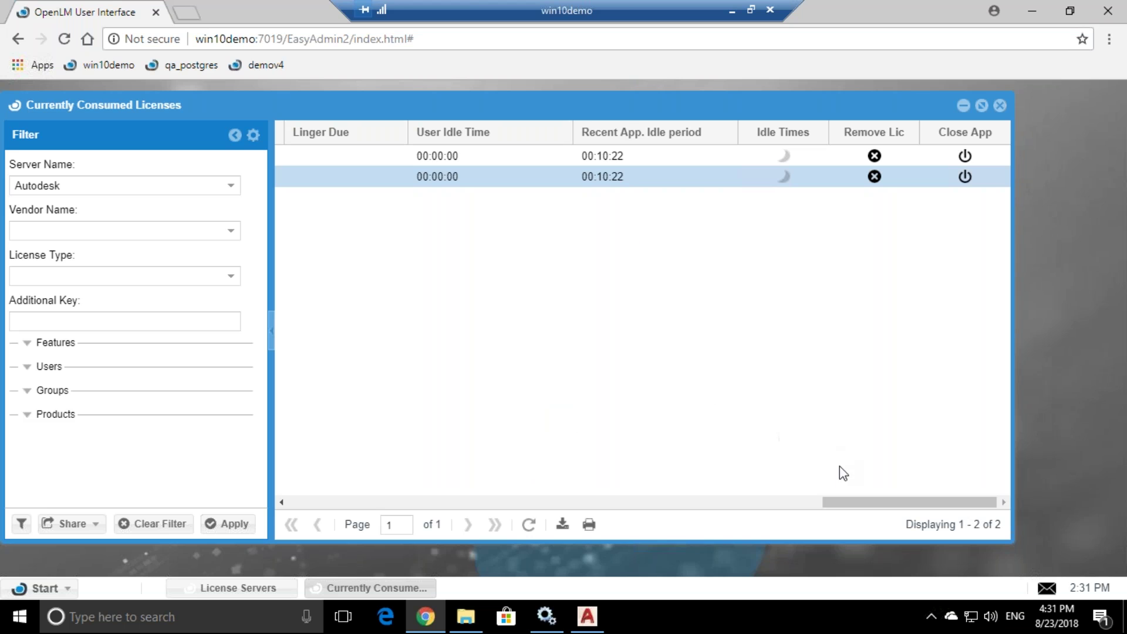
left_click_drag(842, 504, 796, 503)
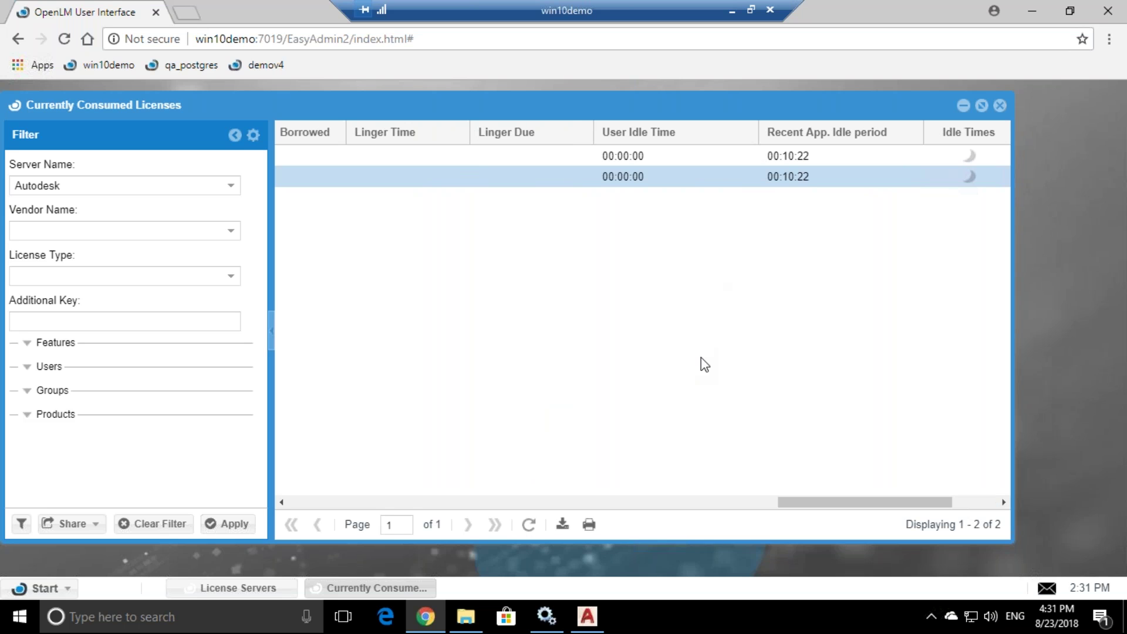
left_click(846, 155)
left_click_drag(797, 503, 845, 505)
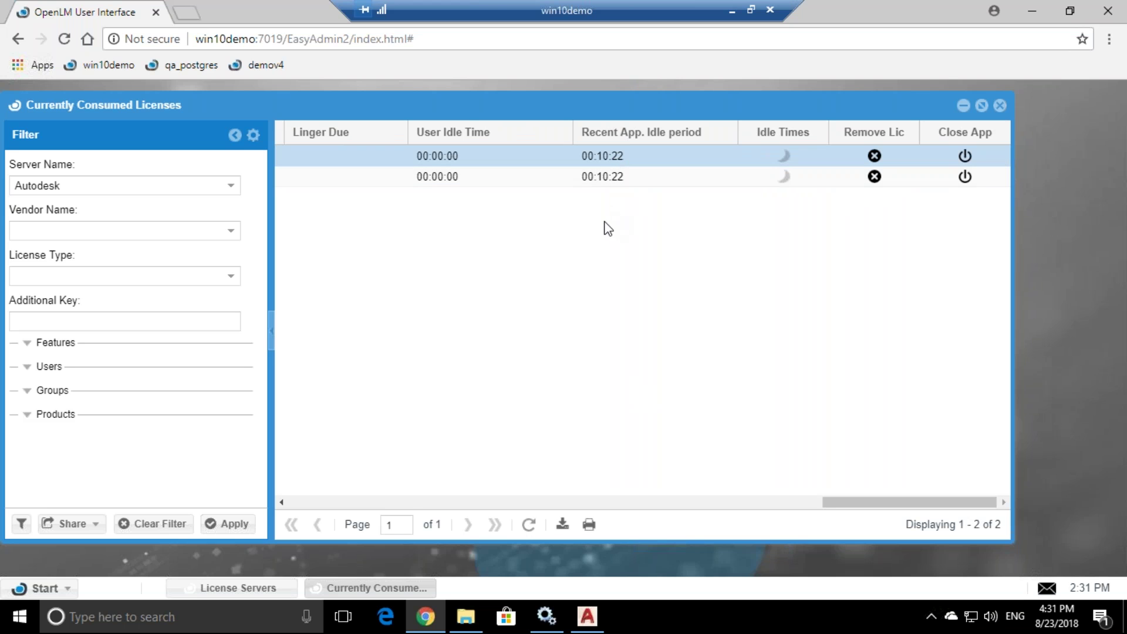
left_click(1000, 105)
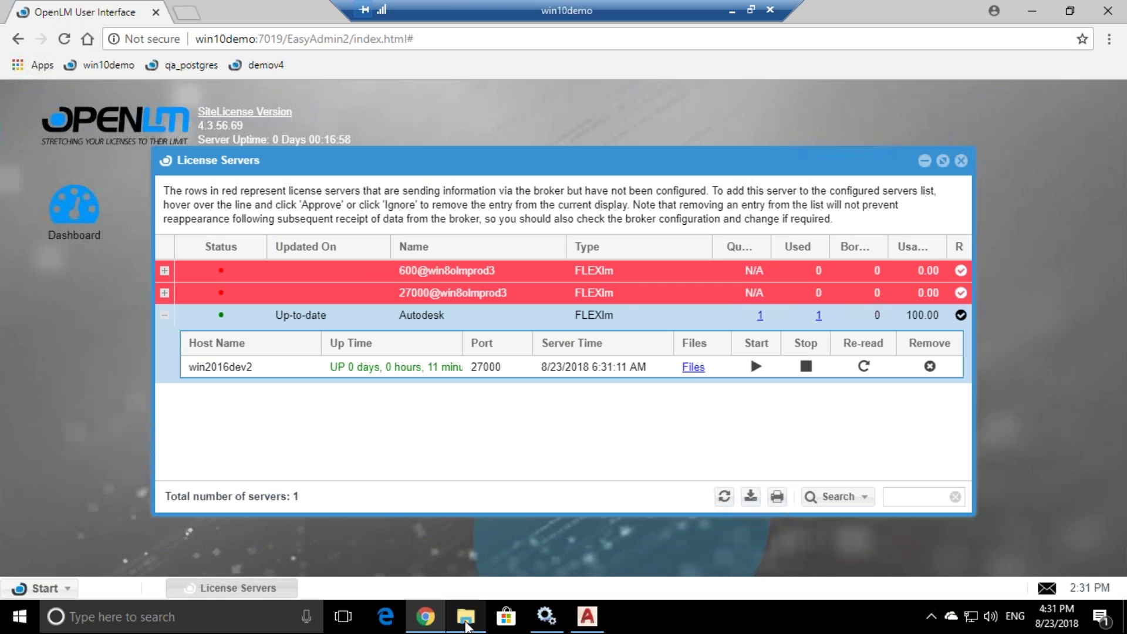
- Launch Configure OpenLM Server from the Start search and allow it to run as administrator
left_click(1032, 11)
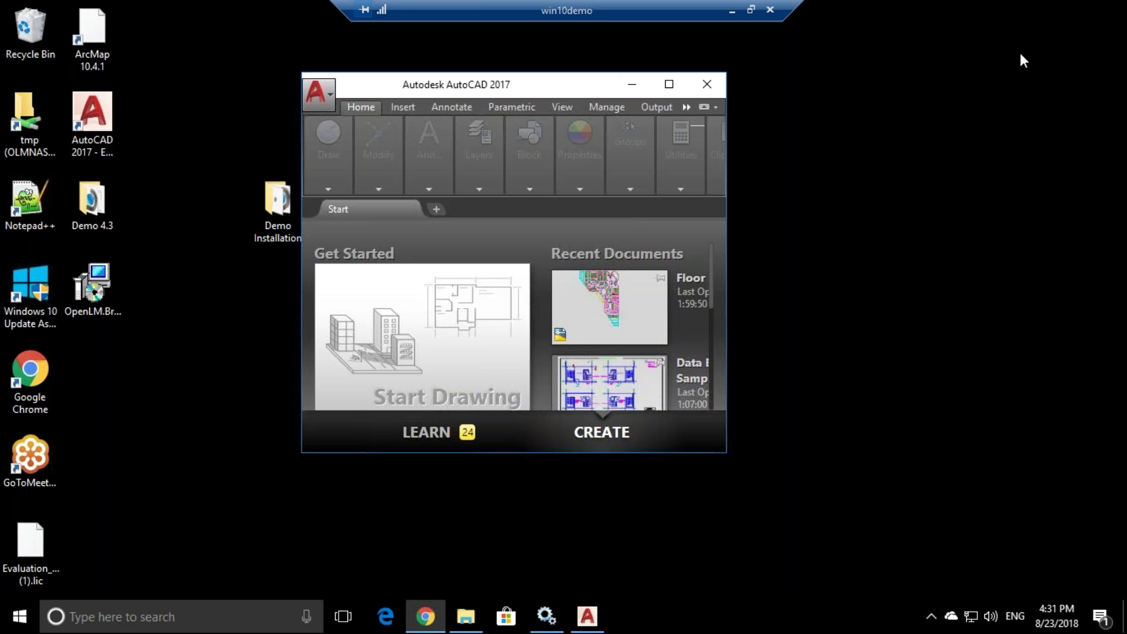
left_click(176, 616)
type("s")
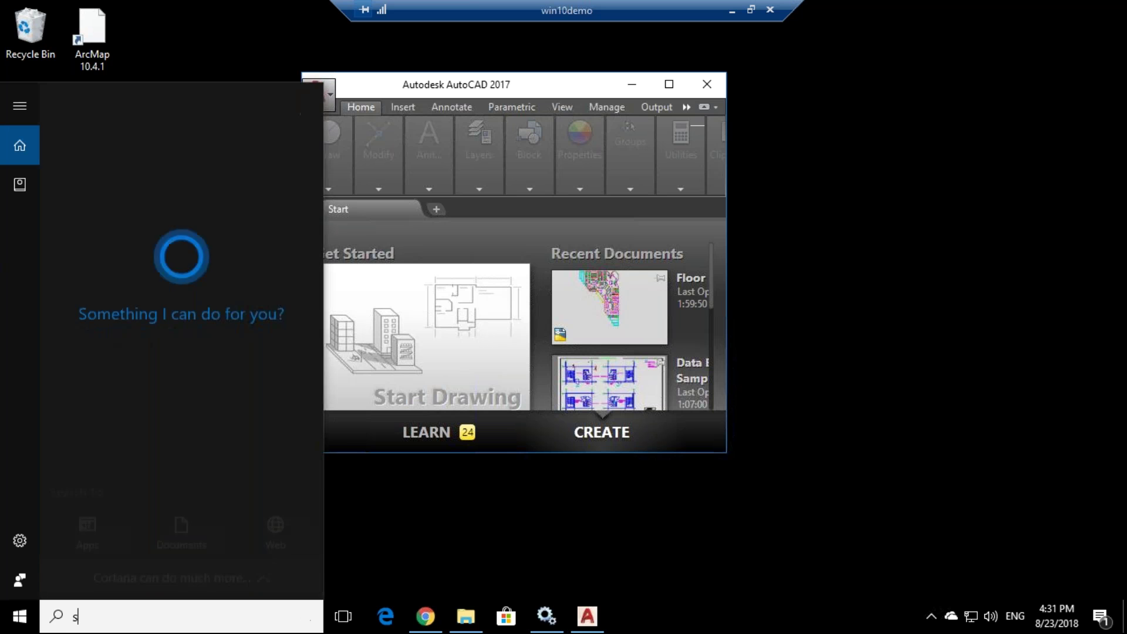
type("erver")
left_click(165, 254)
left_click(417, 408)
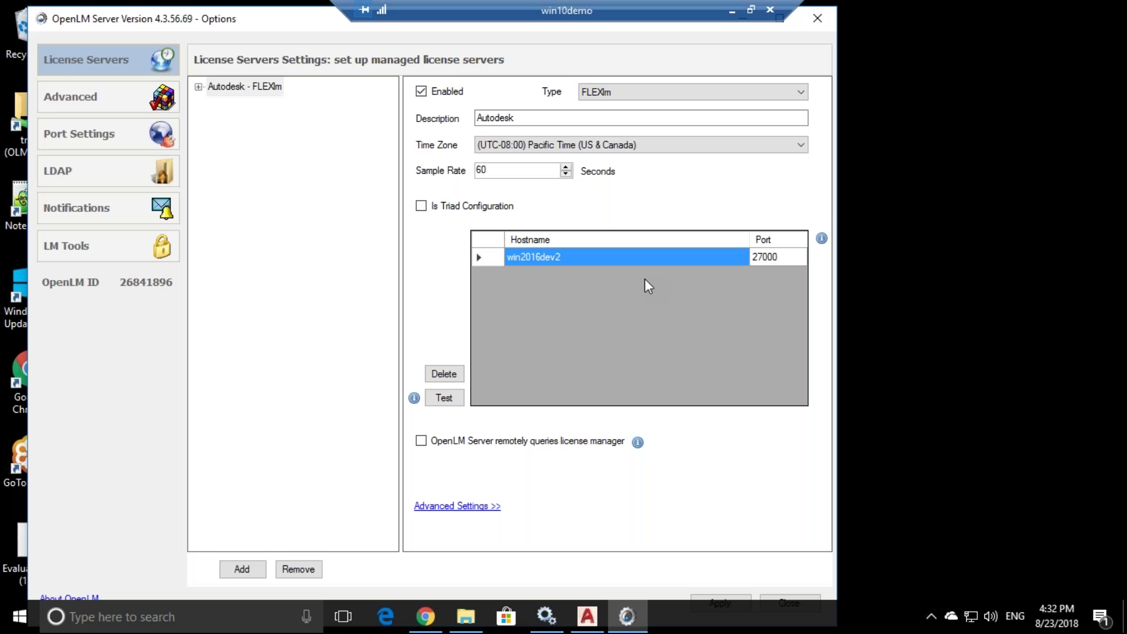
- Maximize Server Options, check the Autodesk - FLEXlm entry on port 27000, and return to Chrome
left_click_drag(292, 24, 326, 34)
left_click(845, 26)
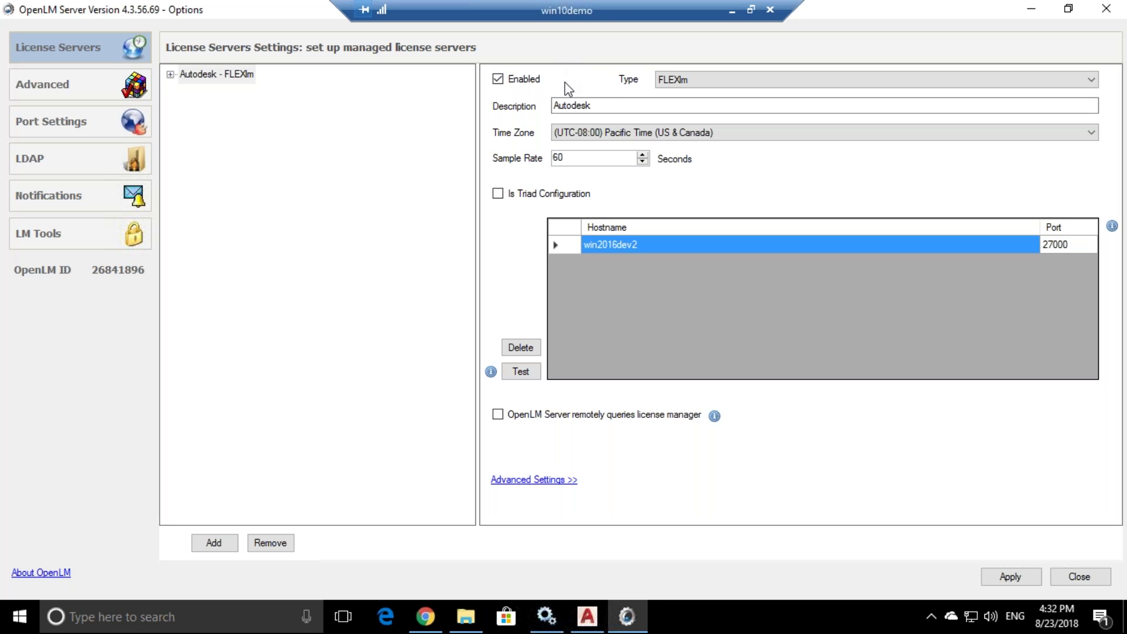
left_click(169, 75)
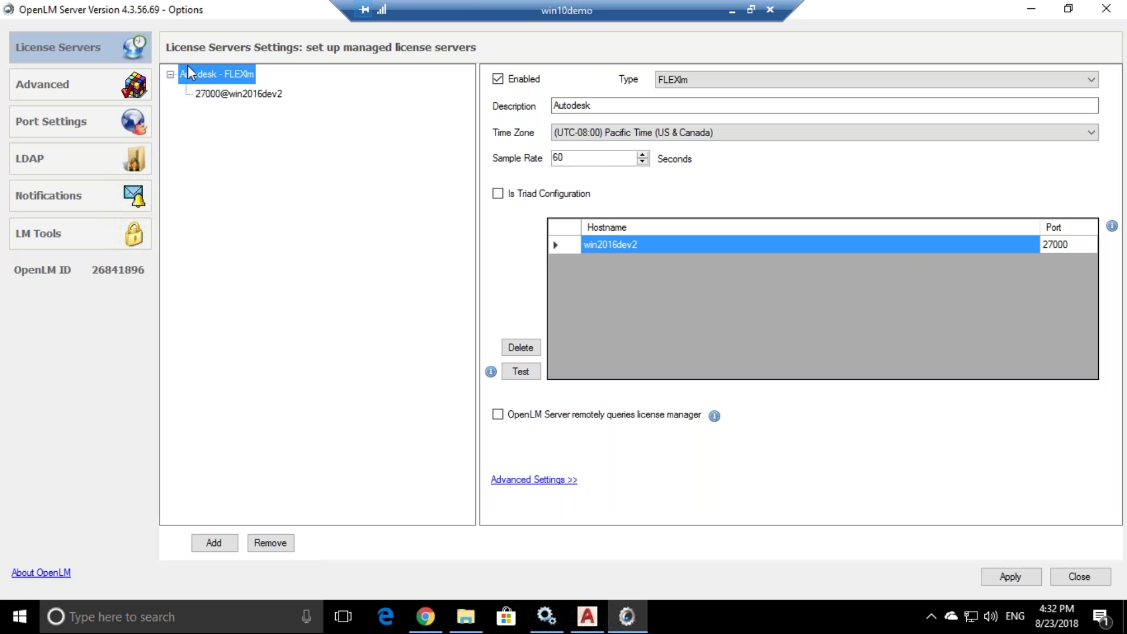
left_click(170, 74)
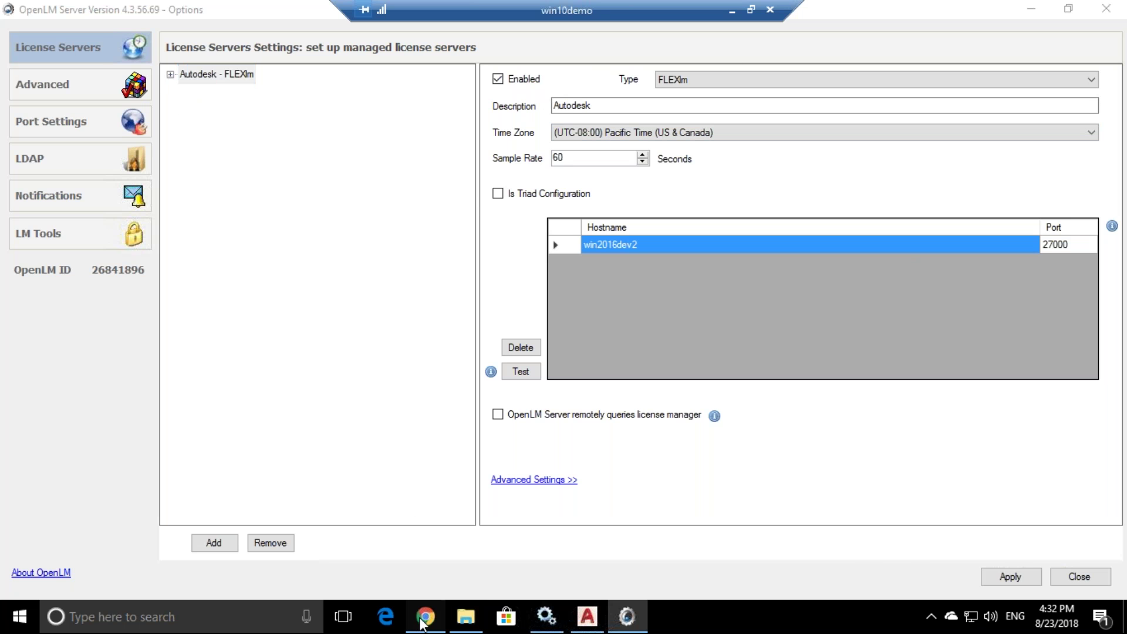
left_click(425, 616)
mouse_move(501, 274)
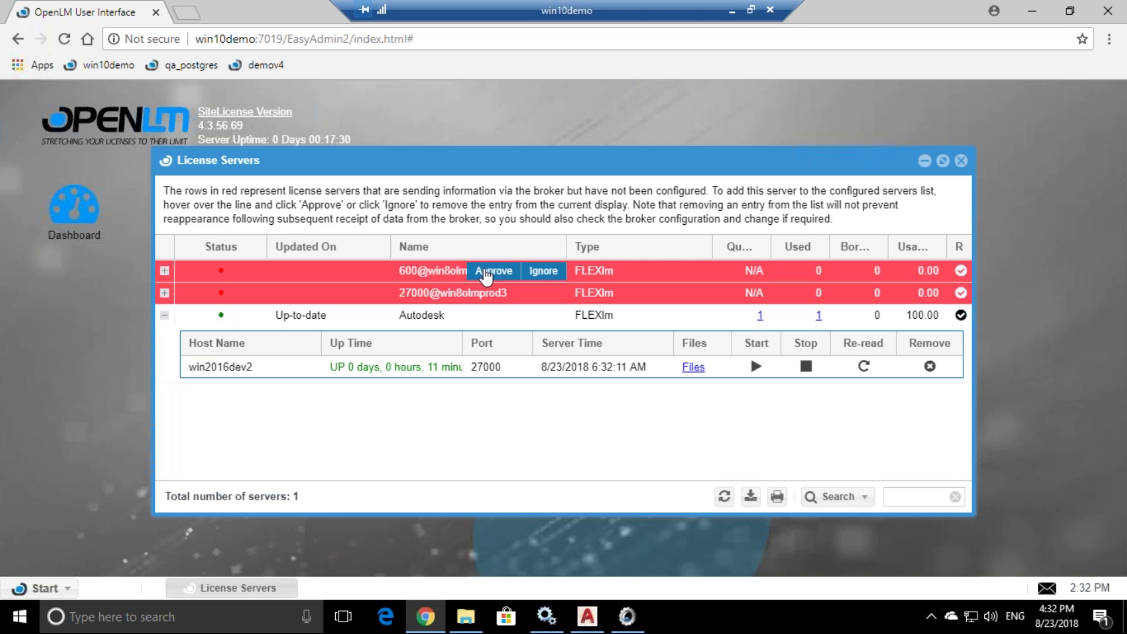
- Add a new license server entry and check the red unconfigured win8olmprod3 servers in the web UI
left_click(627, 624)
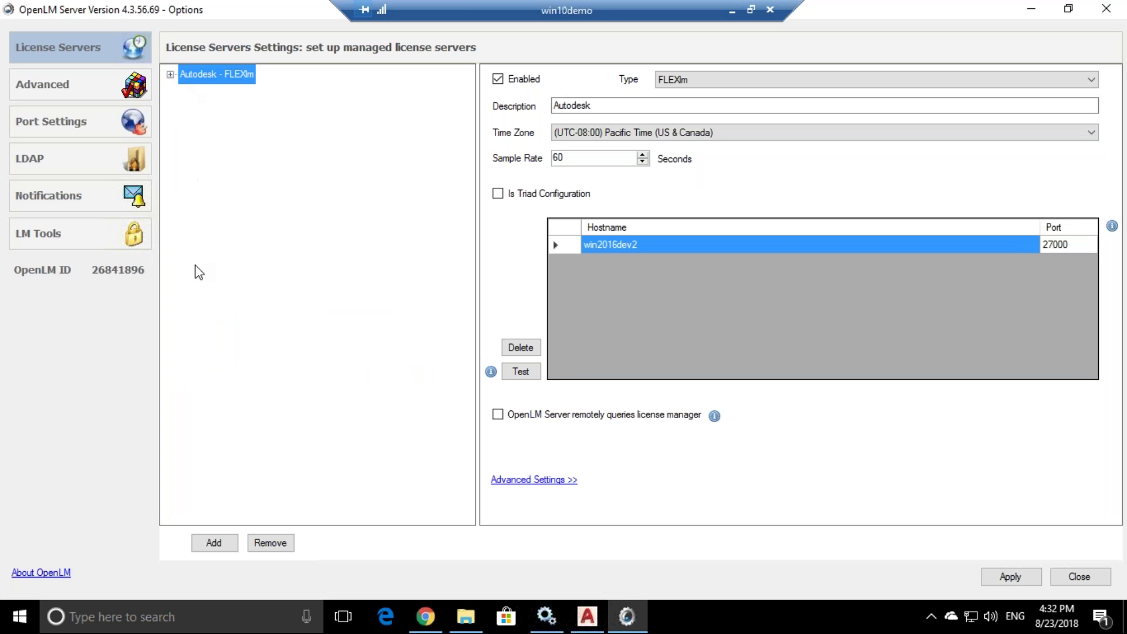
left_click(207, 546)
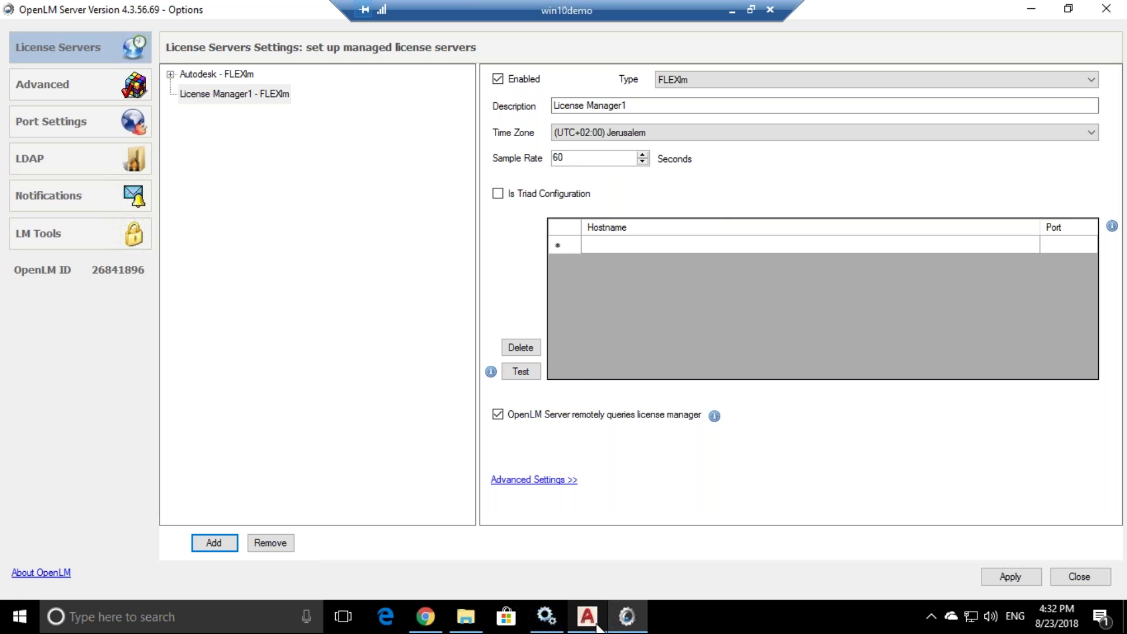
left_click(627, 625)
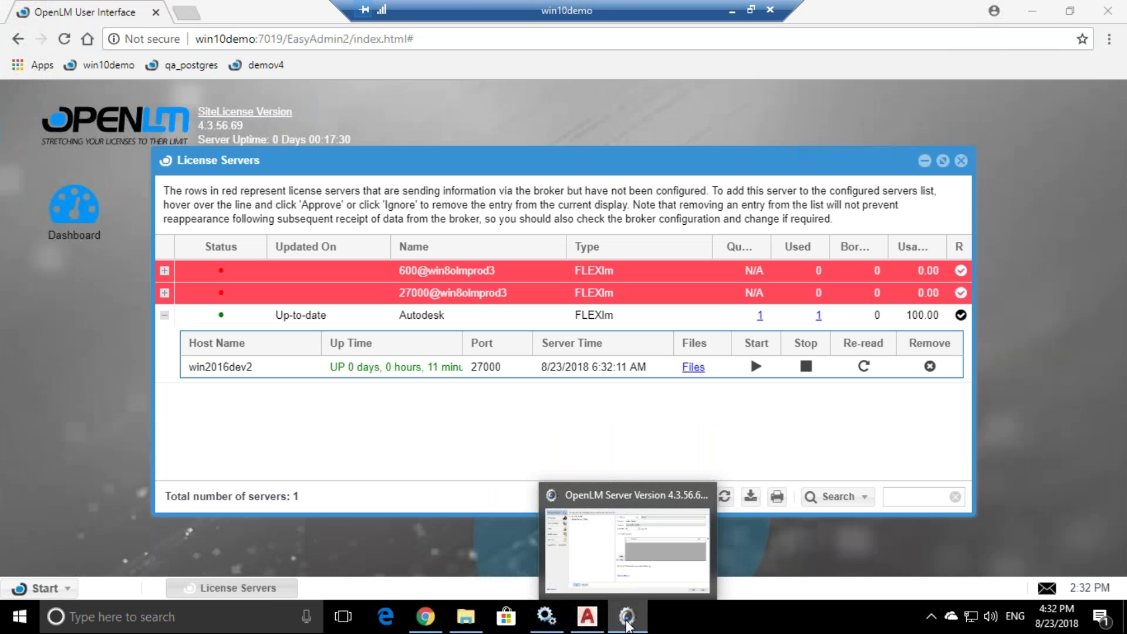
mouse_move(473, 295)
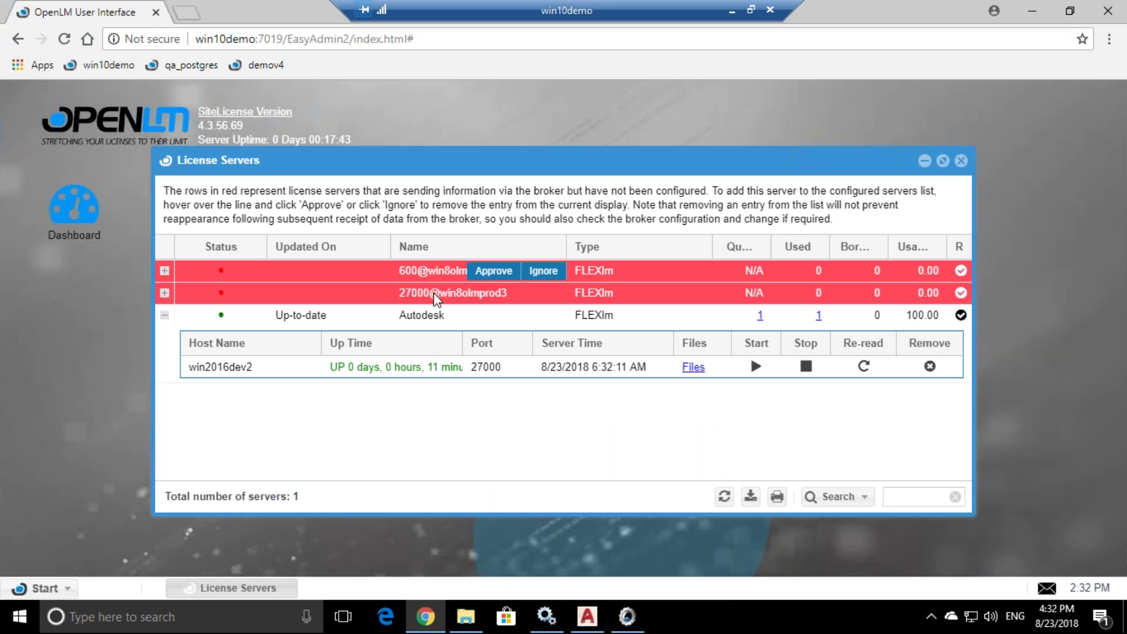
mouse_move(432, 281)
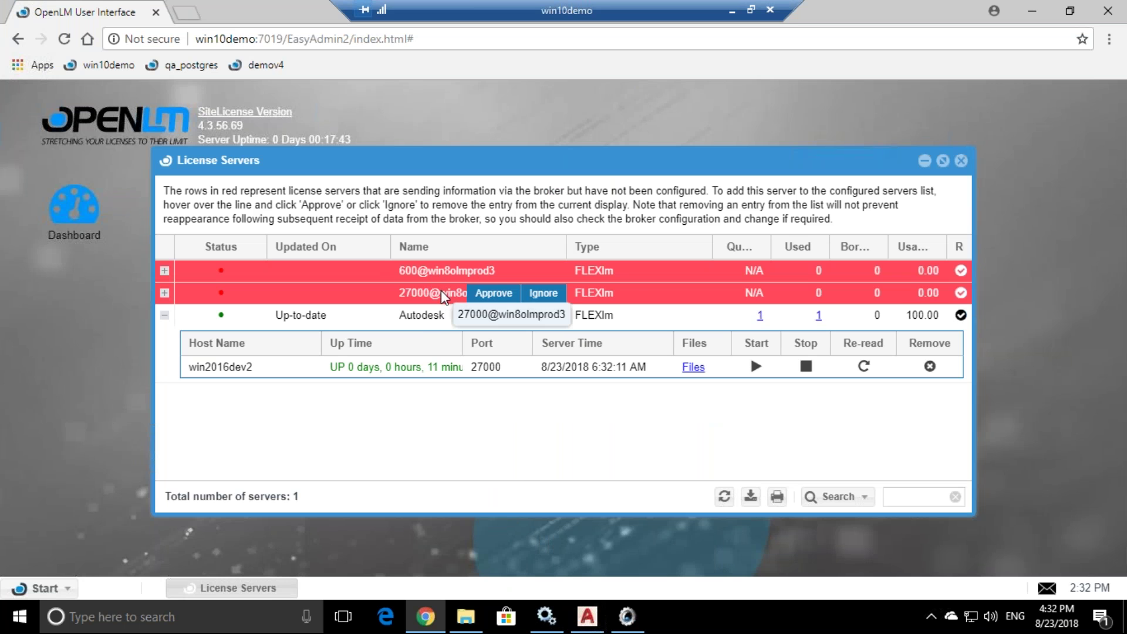
- Start entering 'win8' as the new License Manager1 entry's hostname
left_click(627, 621)
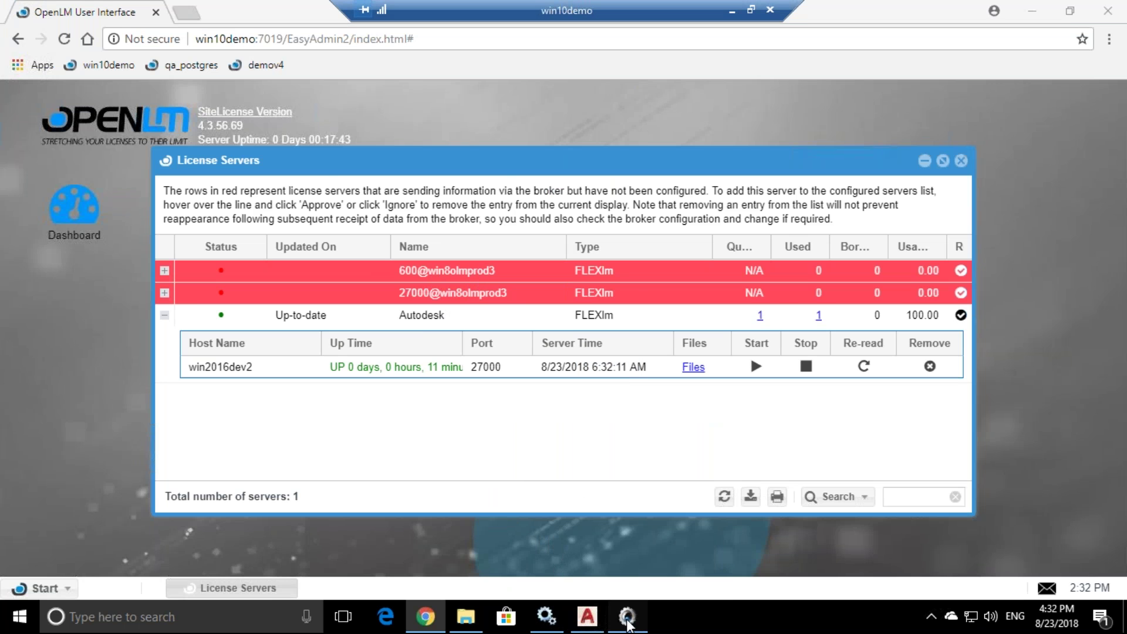
left_click(626, 245)
type("w")
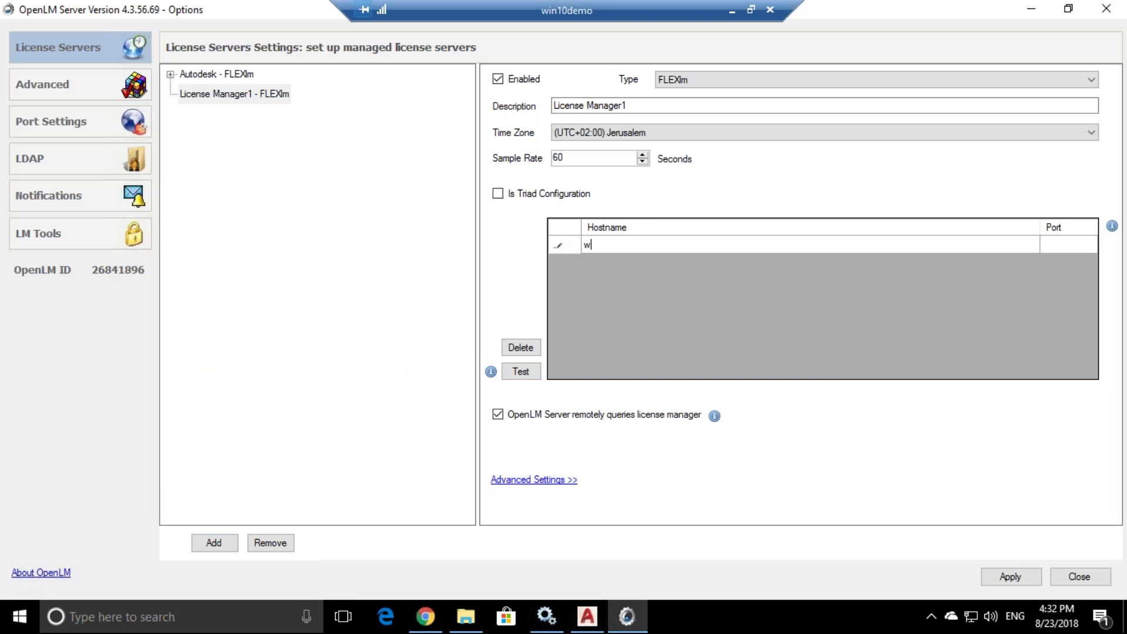
type("in8olmprod")
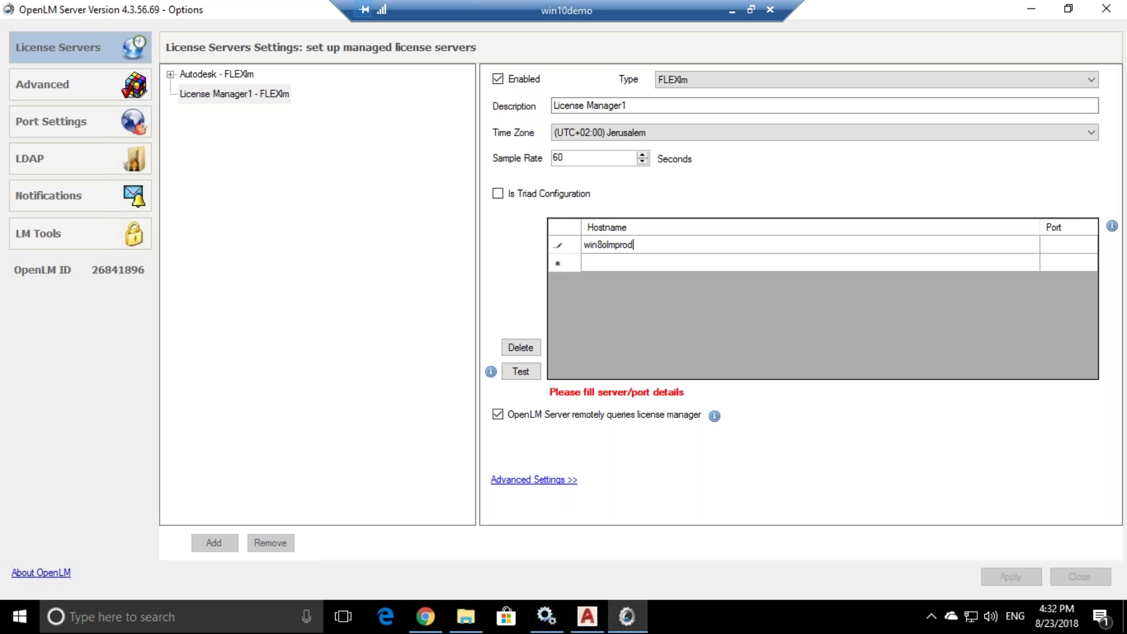
- Enter port 600, keep the FLEXlm type, and set the description to 'win8 Autodesk'
left_click(1083, 244)
type("6")
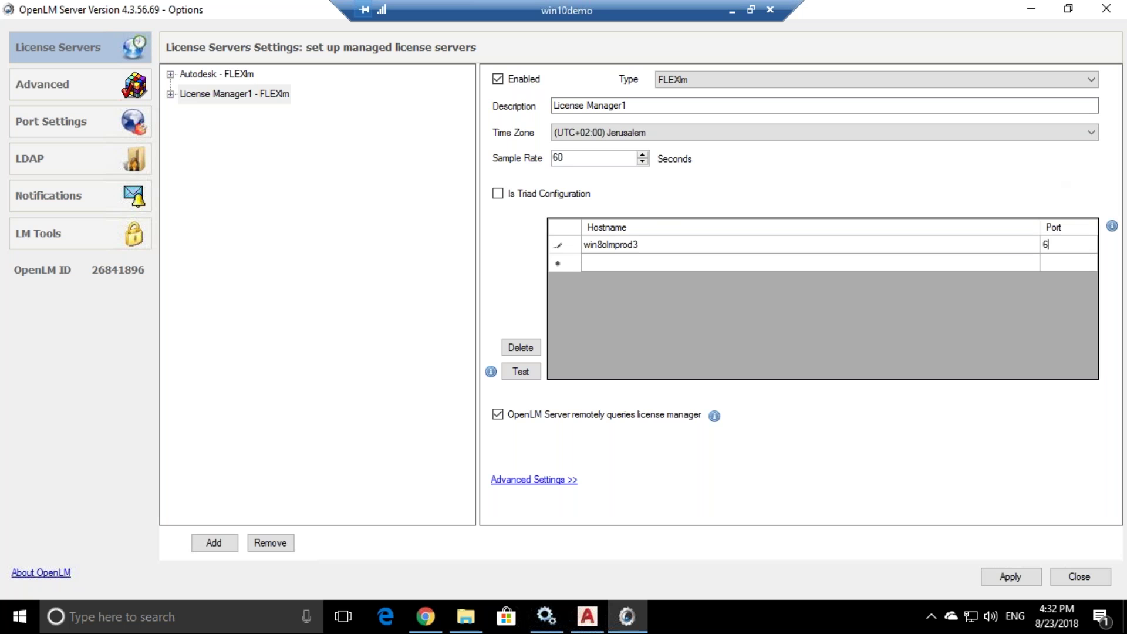
type("000")
left_click(734, 83)
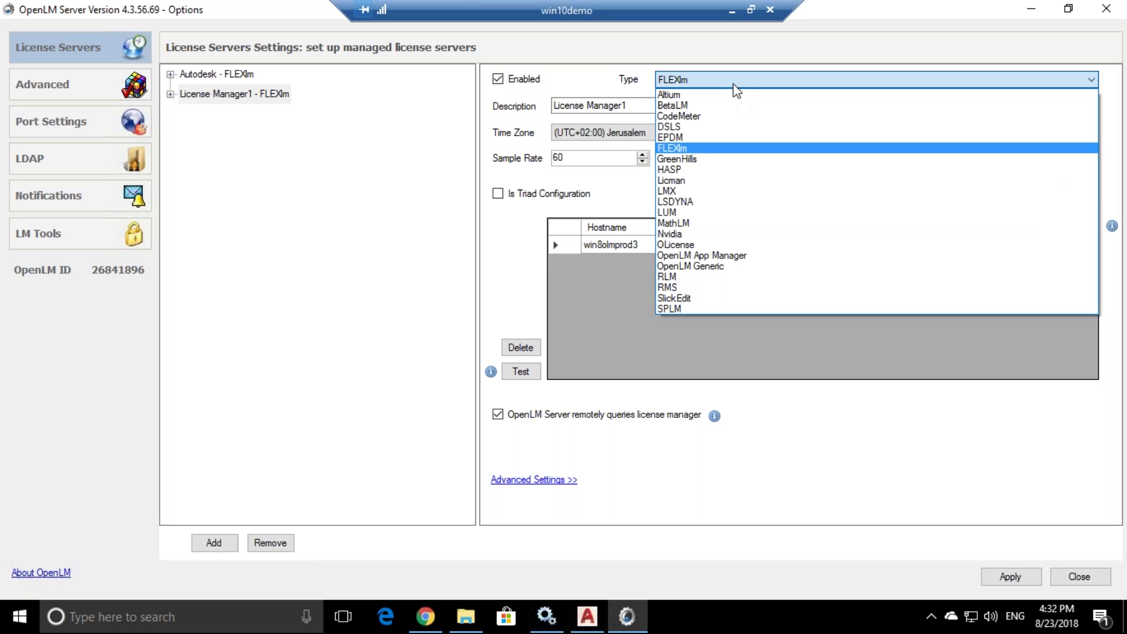
left_click(683, 152)
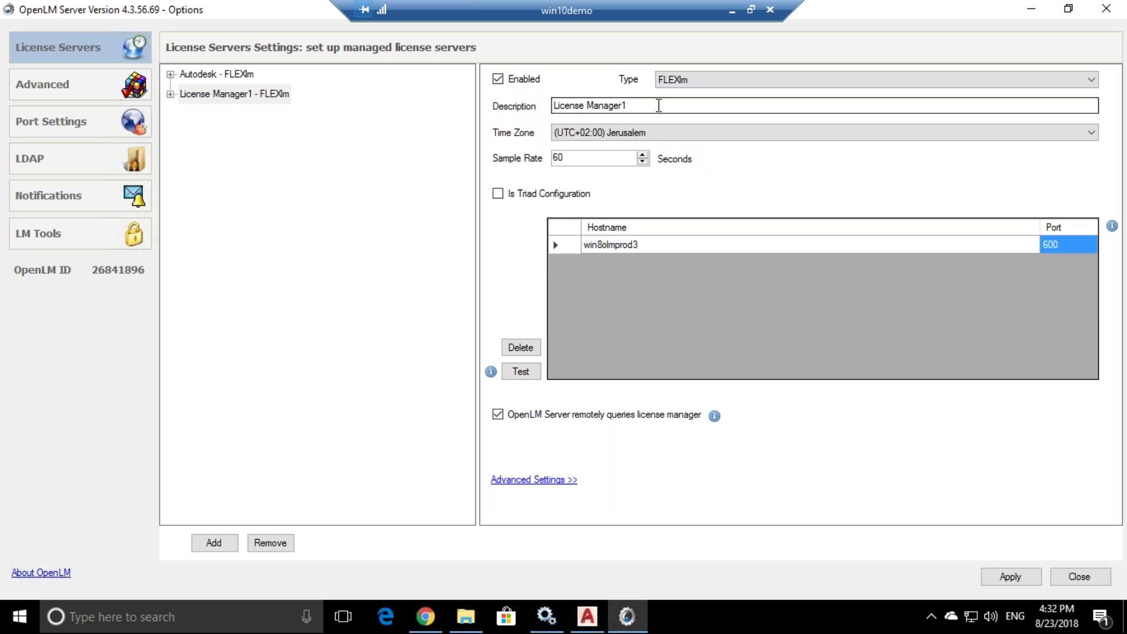
left_click_drag(624, 108, 532, 111)
type("w")
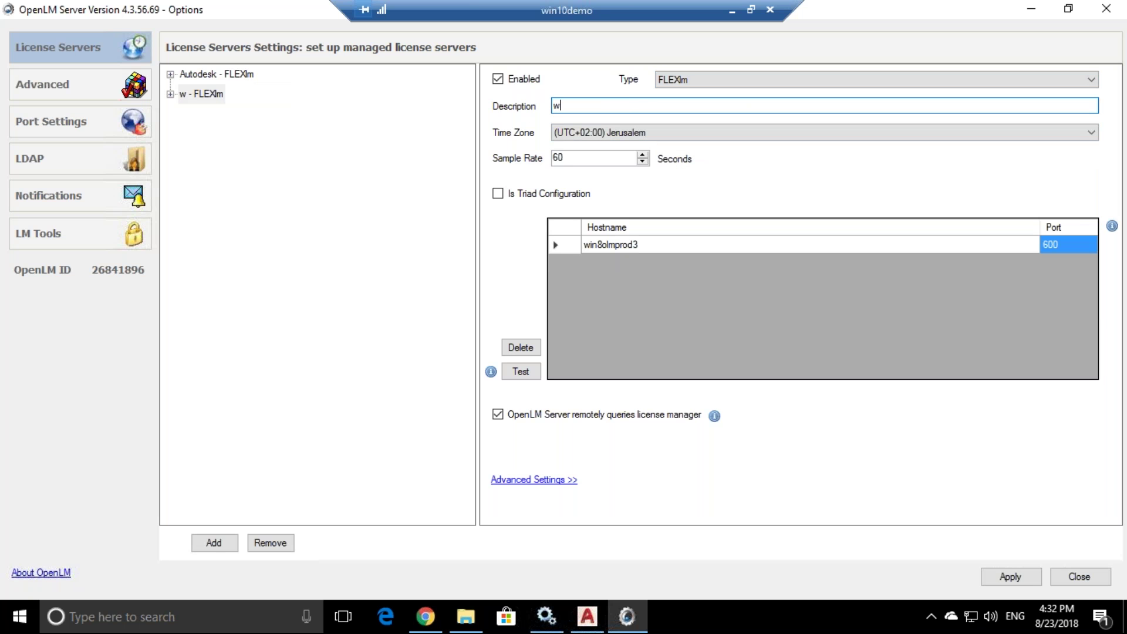
type("in8 Autodesk")
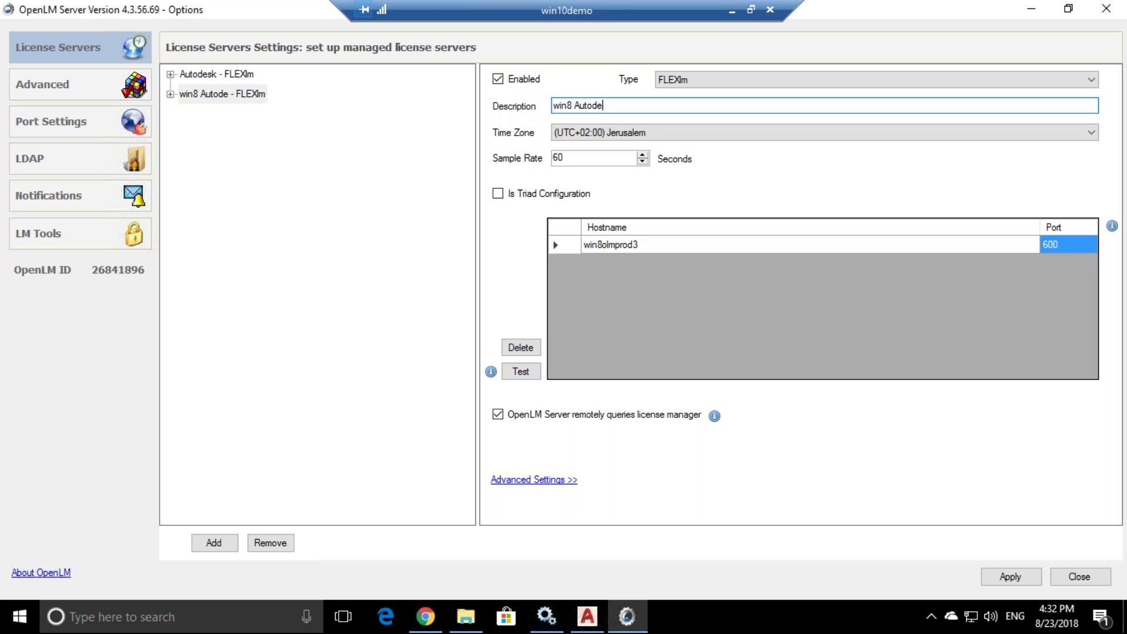
- Reveal the advanced settings, keep the Jerusalem time zone, and set the sample rate to 60
left_click(545, 480)
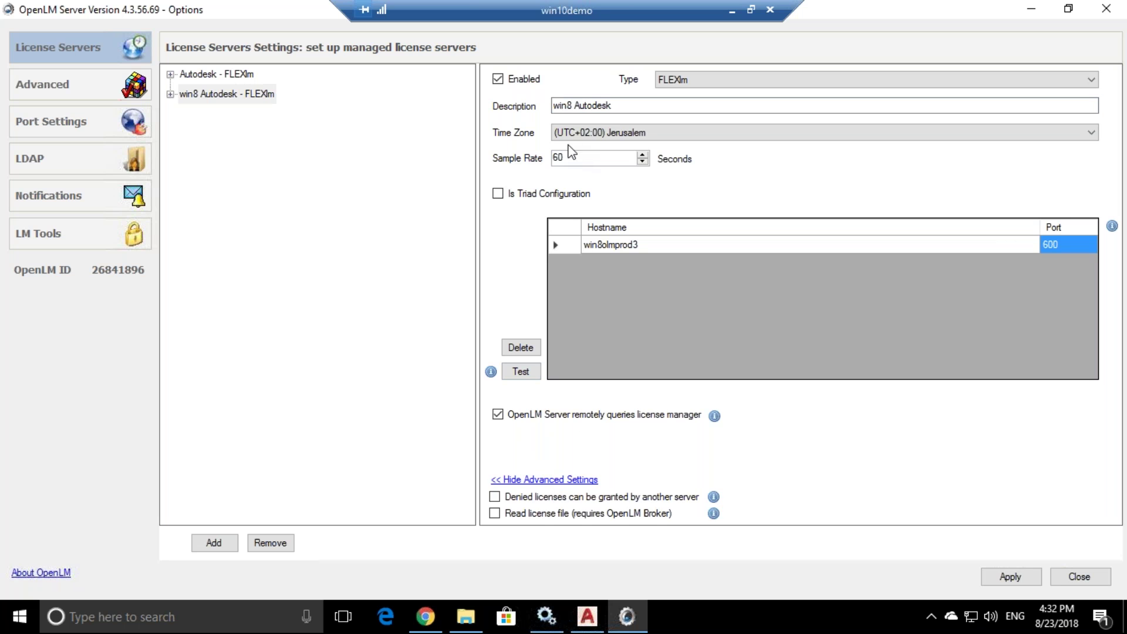
left_click(584, 106)
left_click_drag(612, 98, 503, 100)
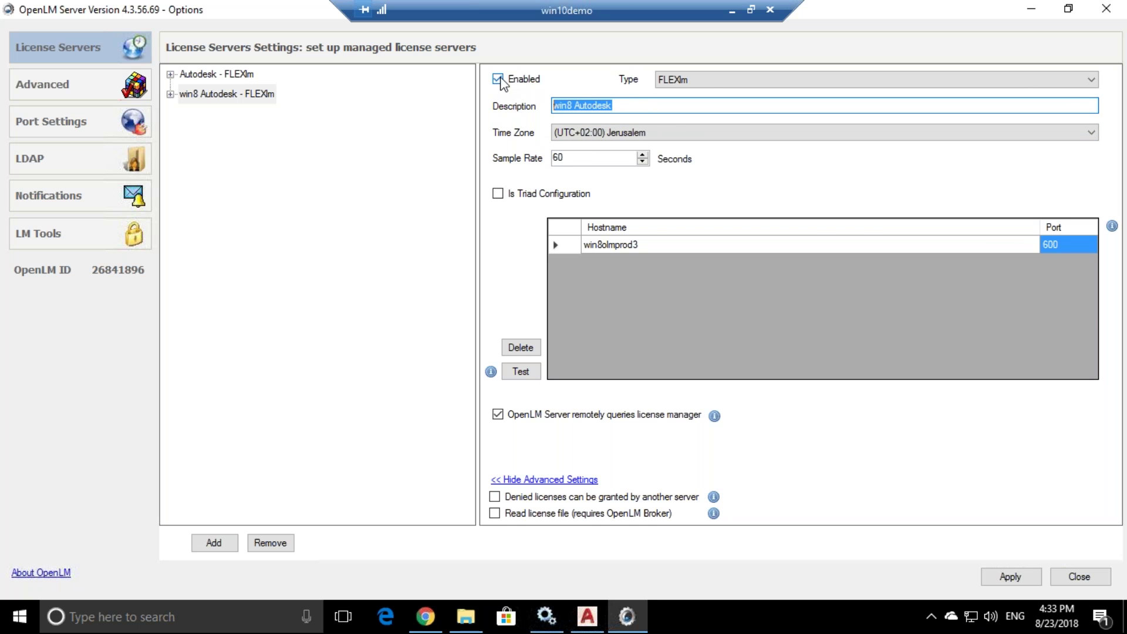
left_click(714, 83)
left_click(715, 84)
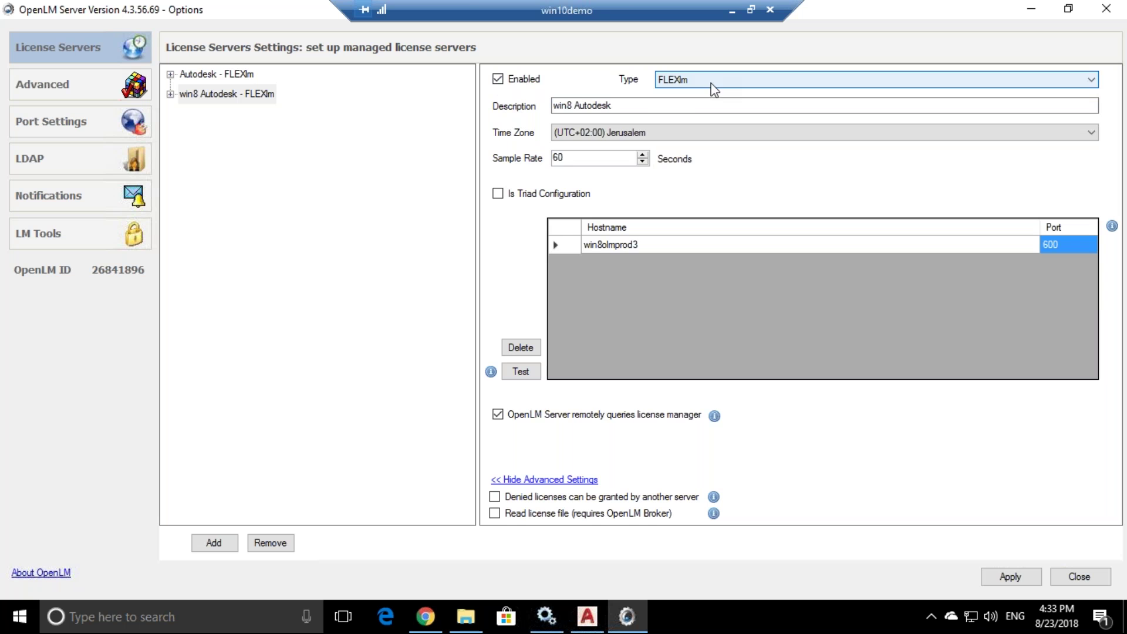
left_click(598, 133)
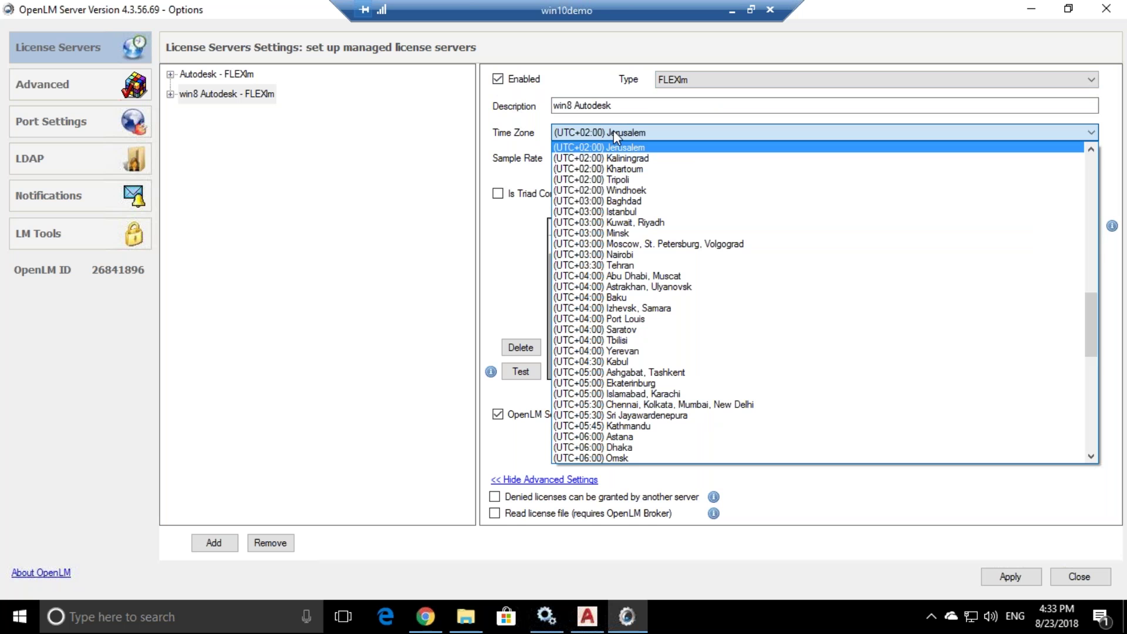
left_click(415, 139)
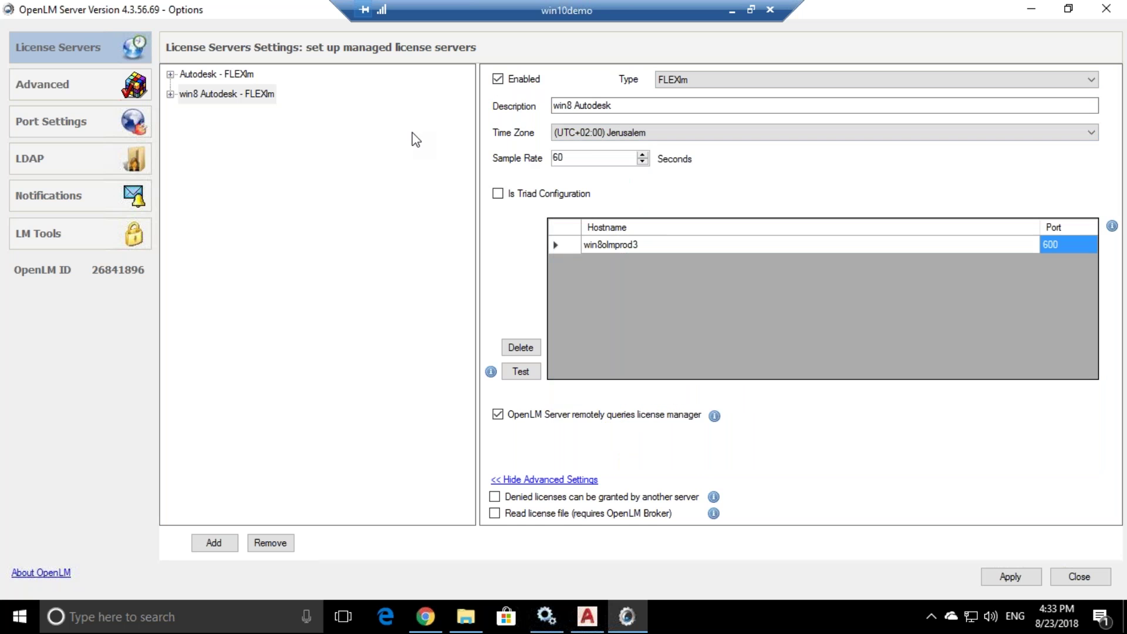
left_click_drag(590, 154, 499, 160)
type("60")
left_click(453, 164)
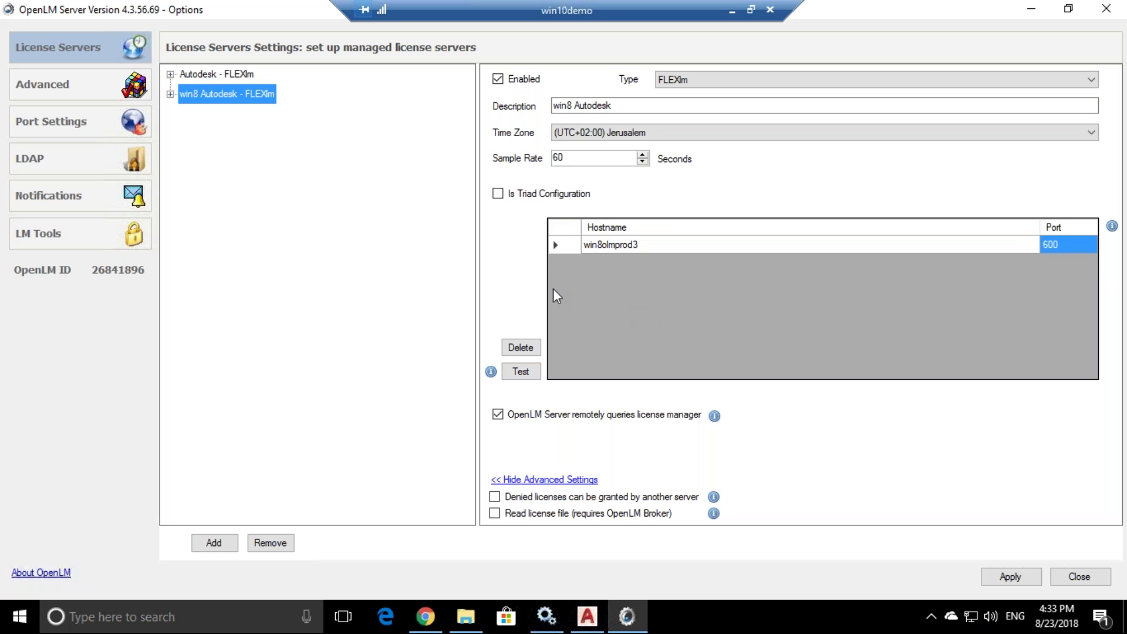
double_click(658, 246)
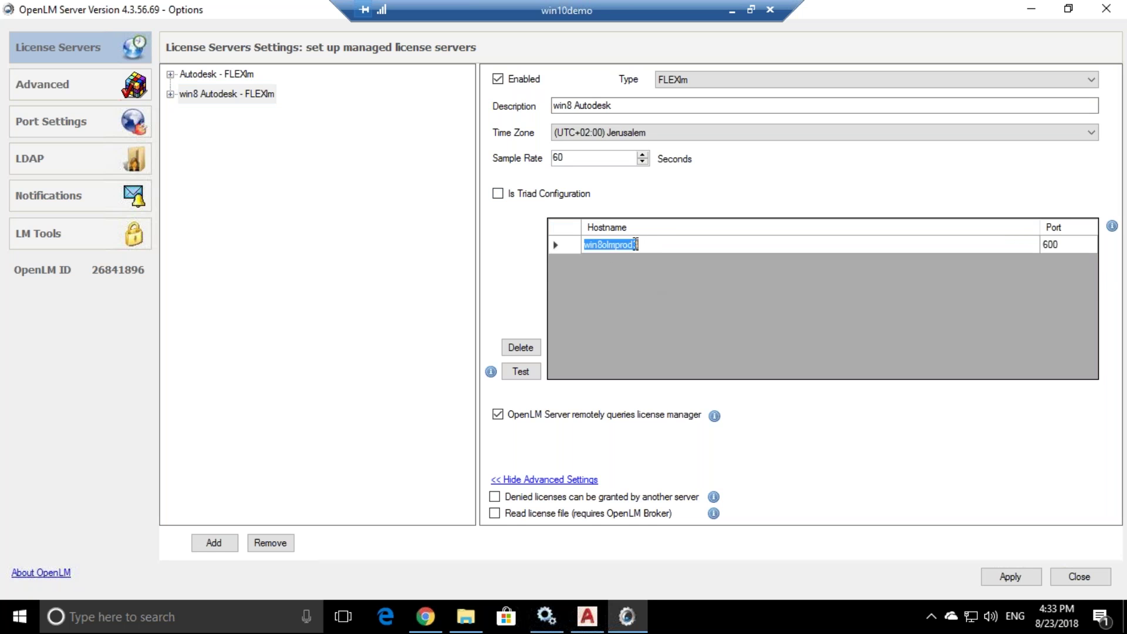
key("Tab")
key("shift+Tab")
left_click(521, 374)
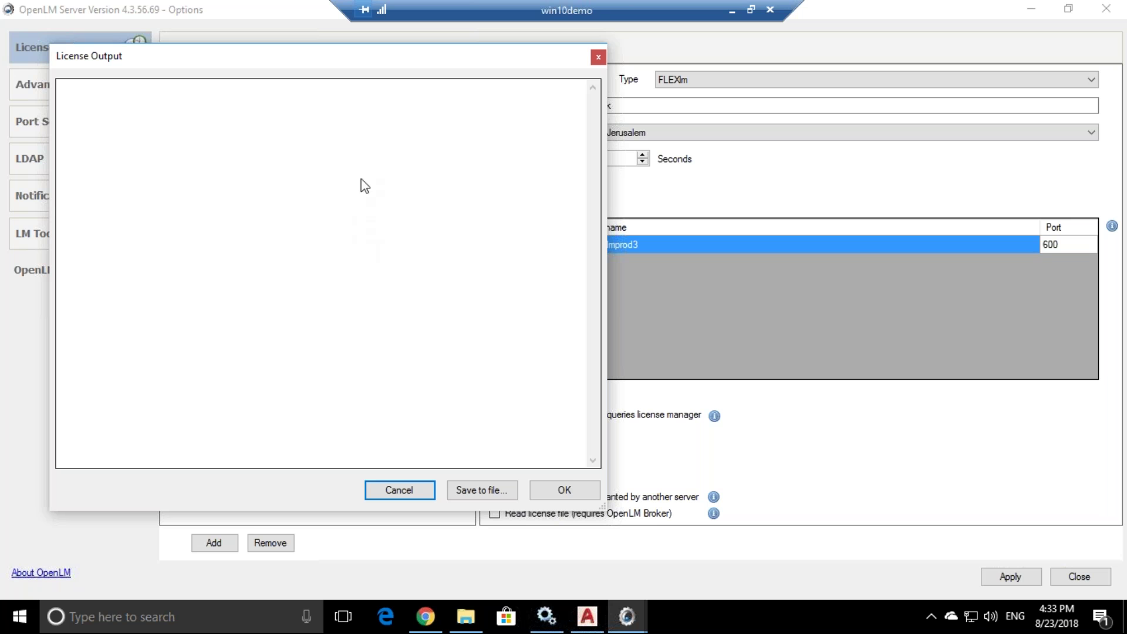
left_click_drag(526, 56, 294, 70)
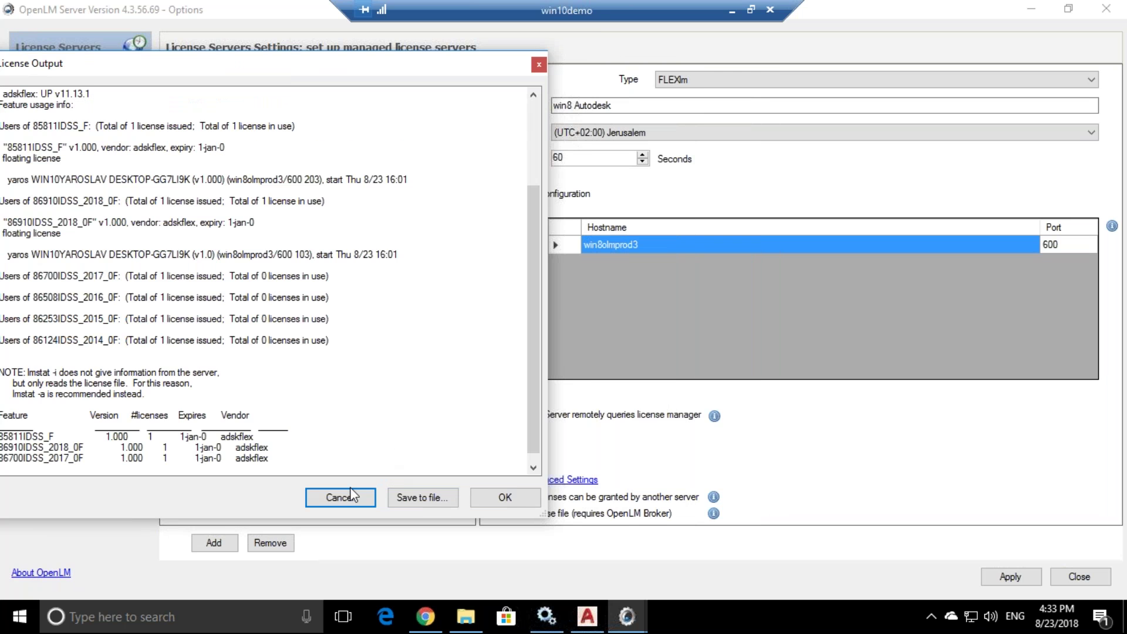
scroll(432, 310, "up", 3)
scroll(381, 302, "down", 5)
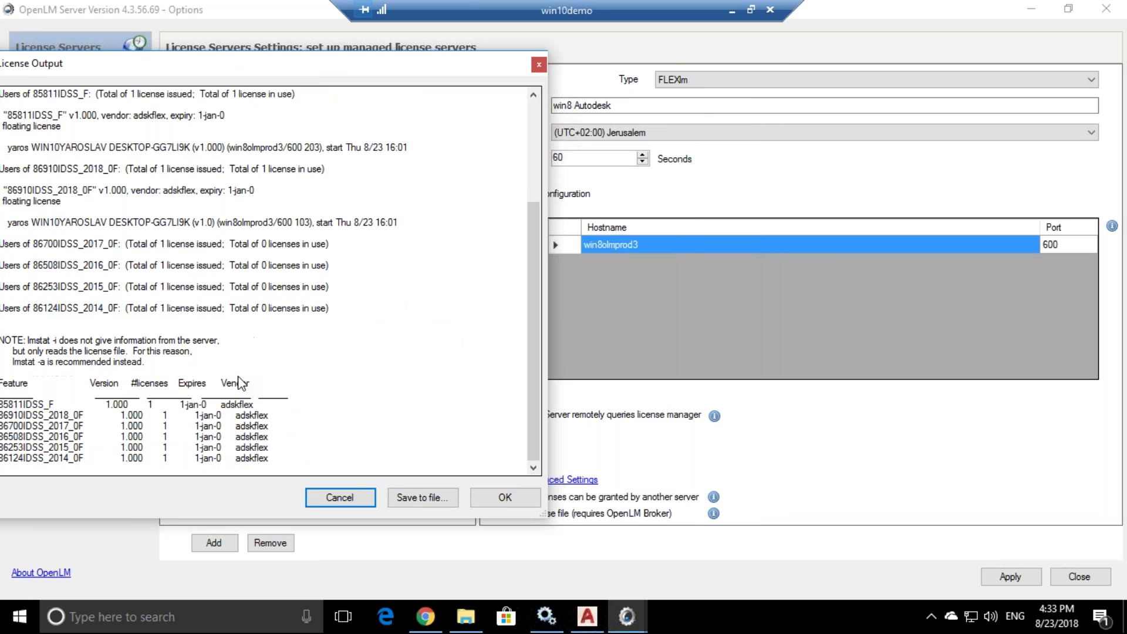
left_click(505, 498)
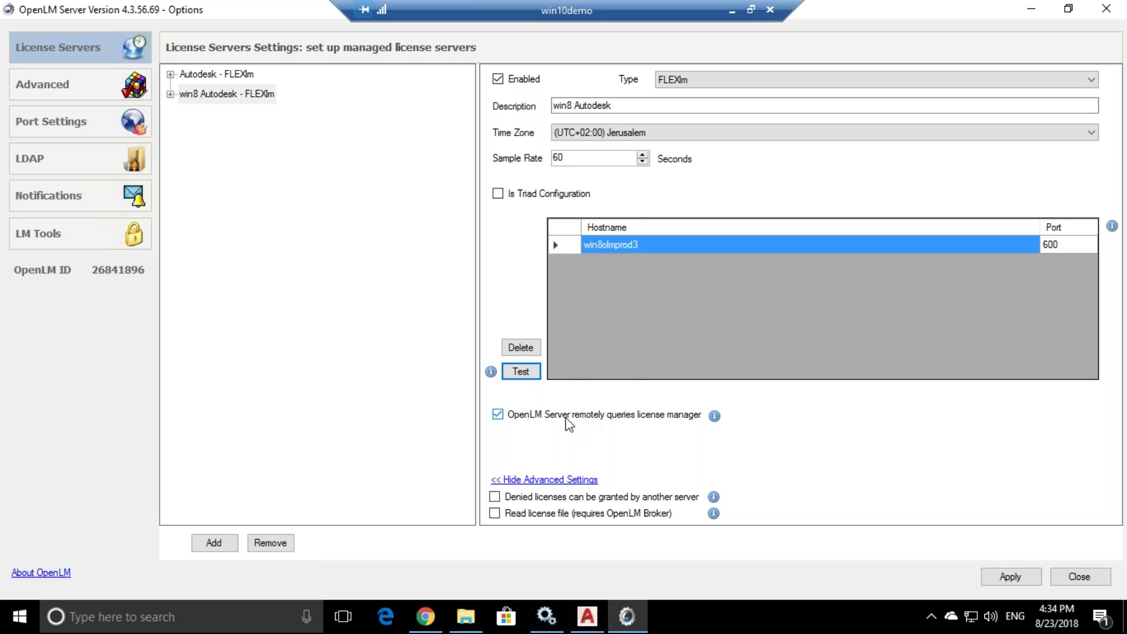
left_click(532, 370)
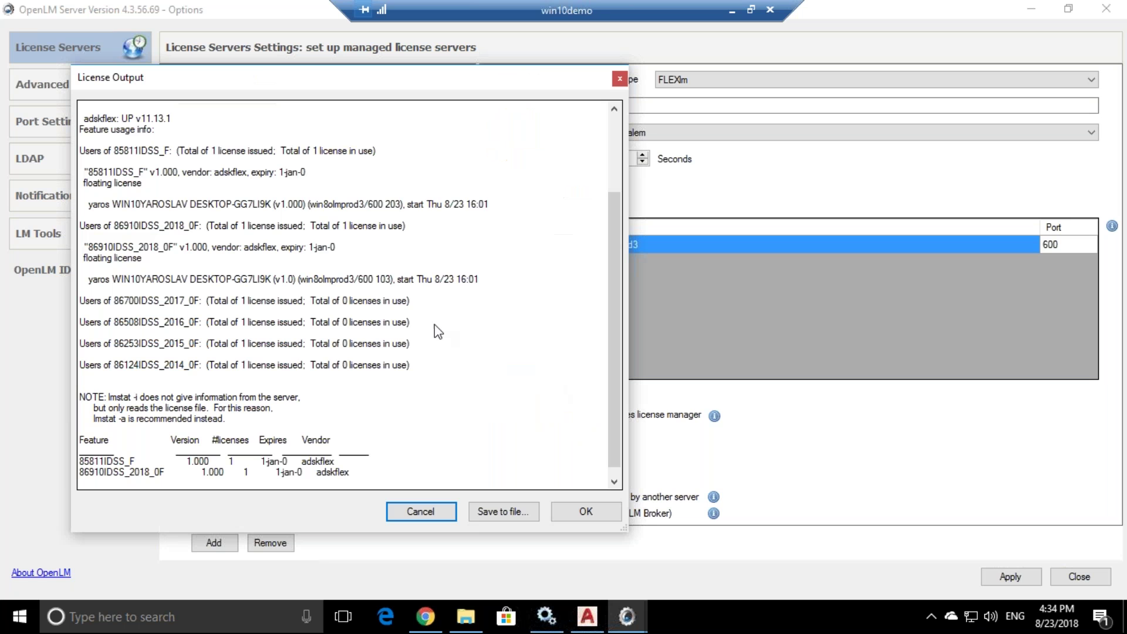
- Close the test output, turn off remote querying for win8 Autodesk and enable reading the license file
scroll(360, 282, "down", 1)
left_click_drag(130, 172, 401, 447)
left_click(599, 520)
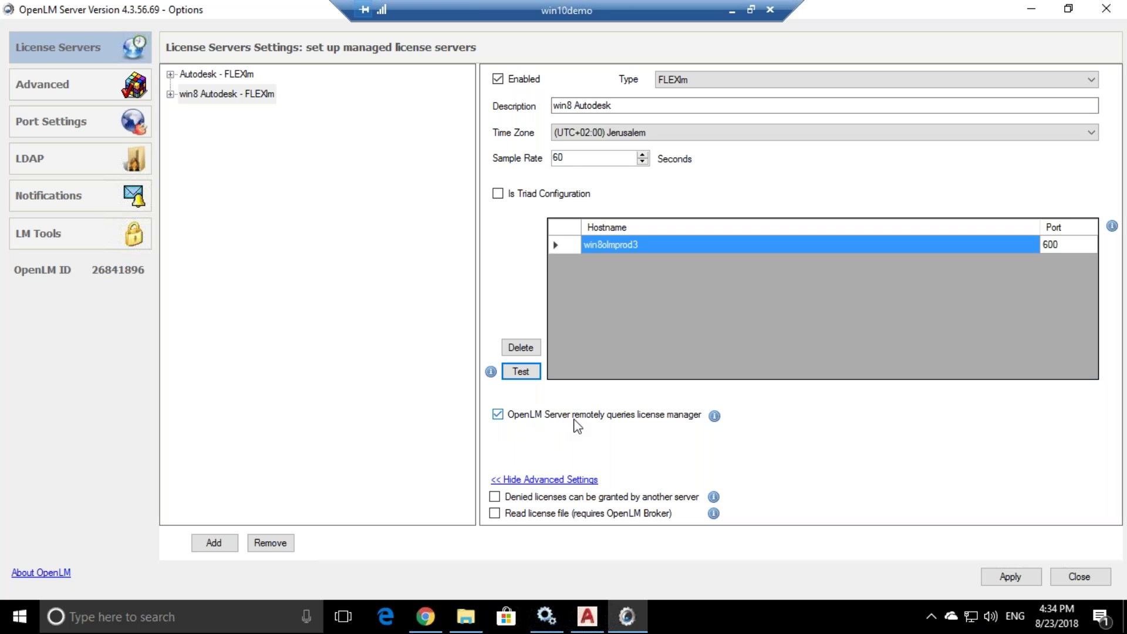
left_click(515, 421)
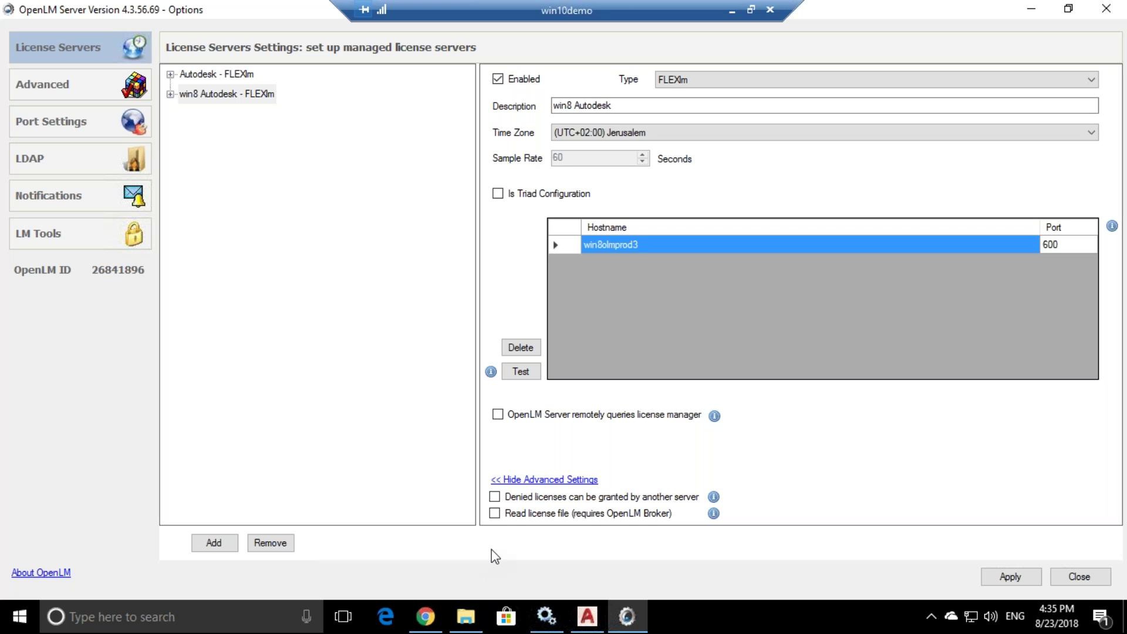
left_click(495, 514)
- Switch to the win2016dev2 remote session and launch OpenLM Broker with admin rights
left_click(751, 10)
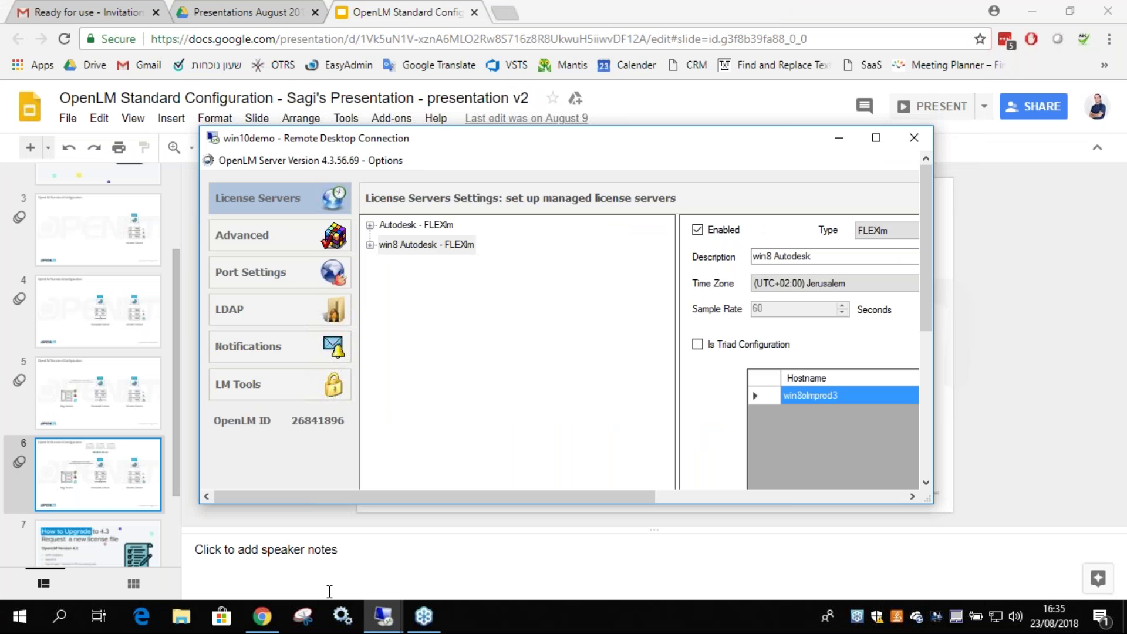
left_click(383, 615)
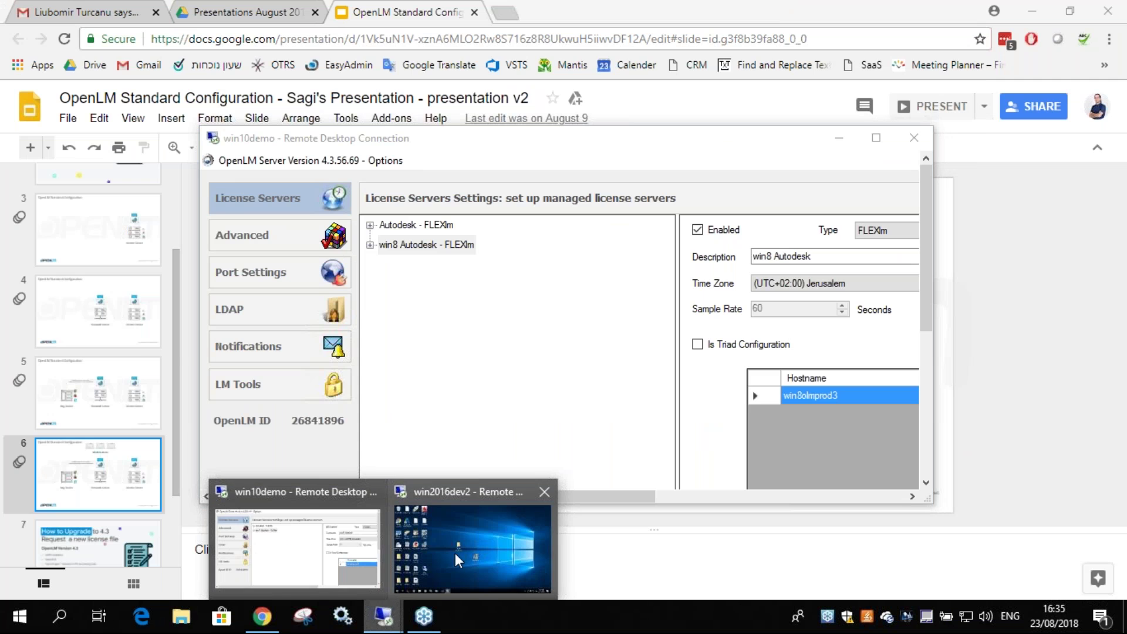
left_click(455, 553)
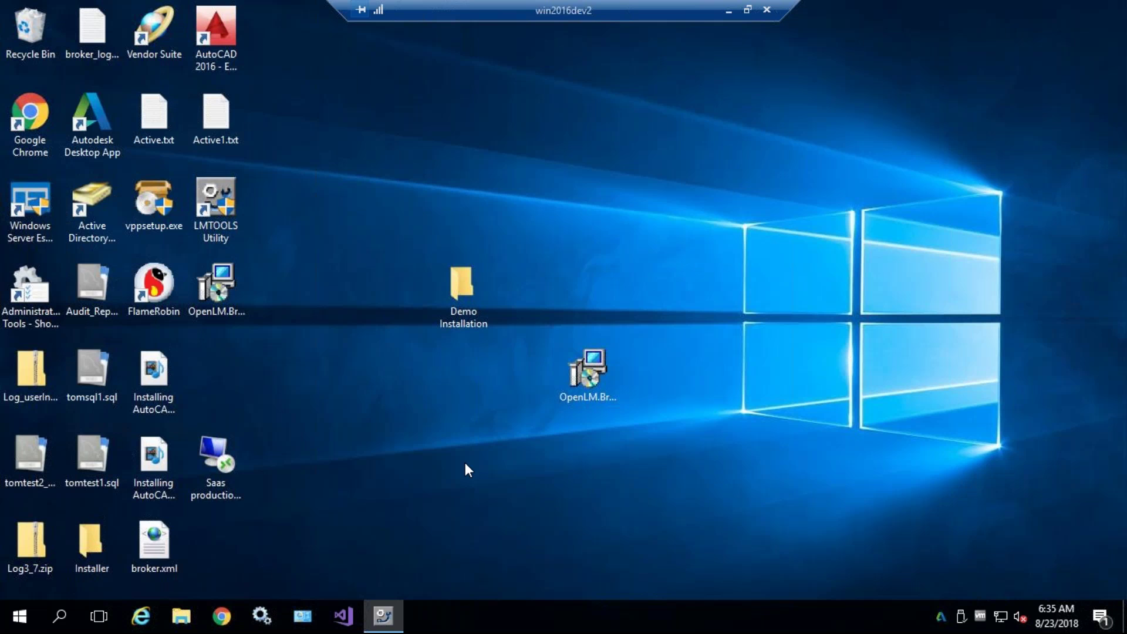
left_click(59, 616)
type("b")
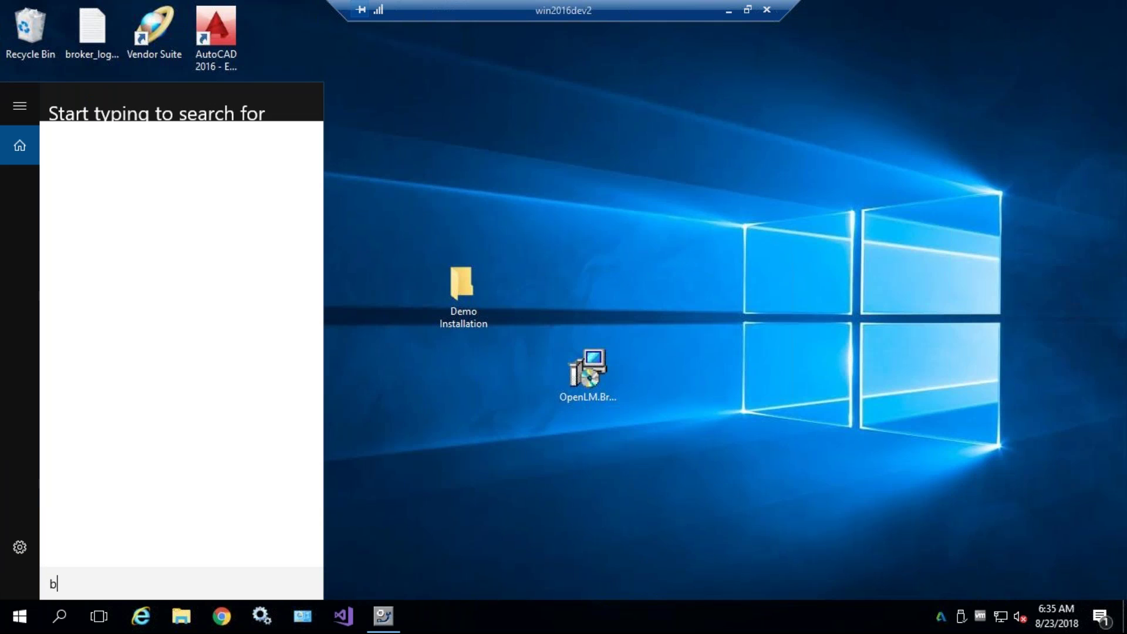
type("roker")
left_click(189, 138)
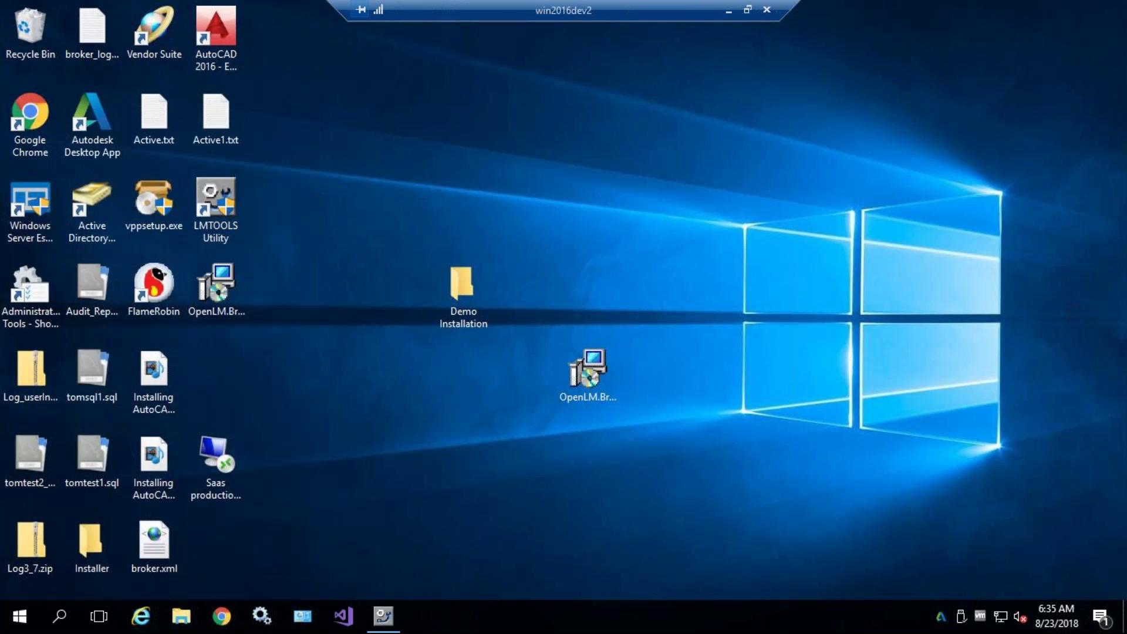
left_click(478, 423)
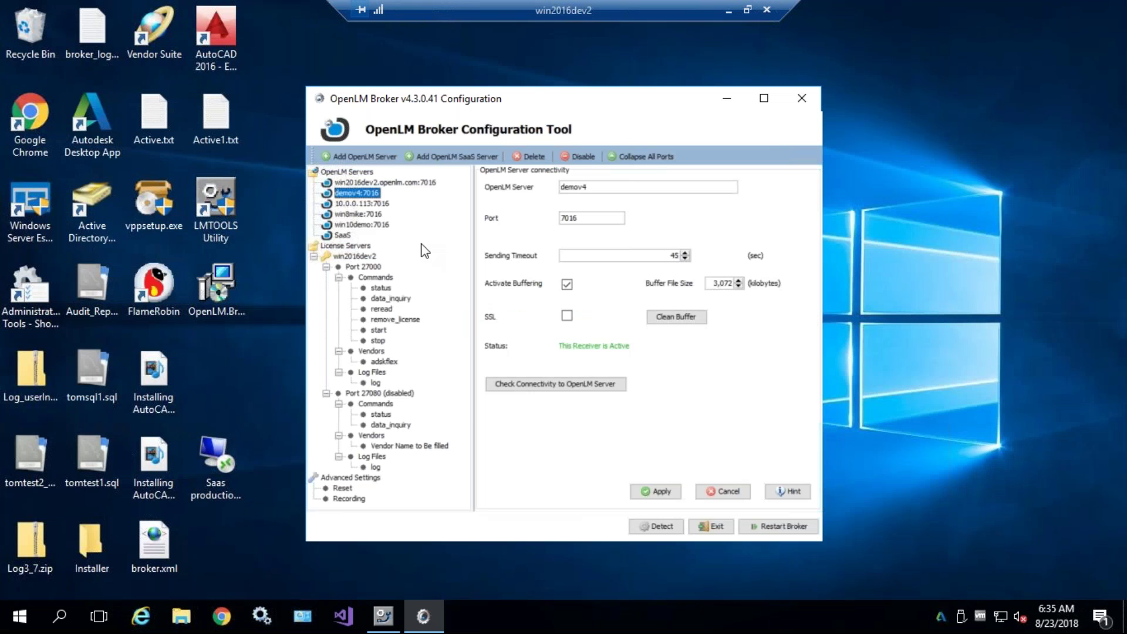
- View the license file contents for port 27000 under Advanced settings, then close it
left_click(376, 276)
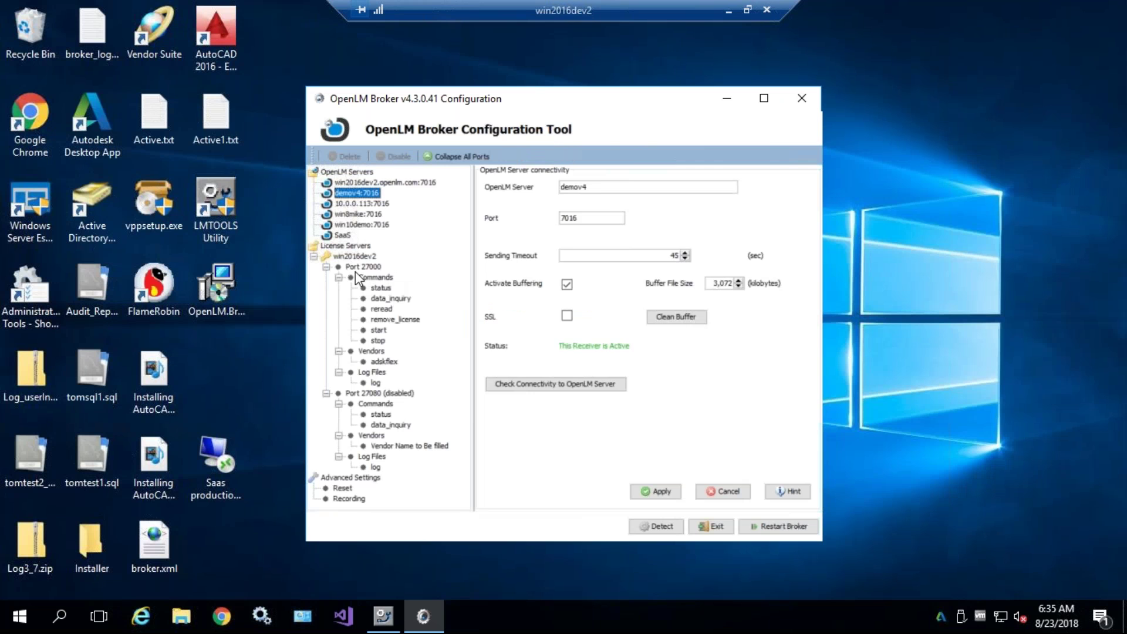
left_click(356, 268)
left_click(515, 236)
triple_click(584, 352)
left_click(694, 312)
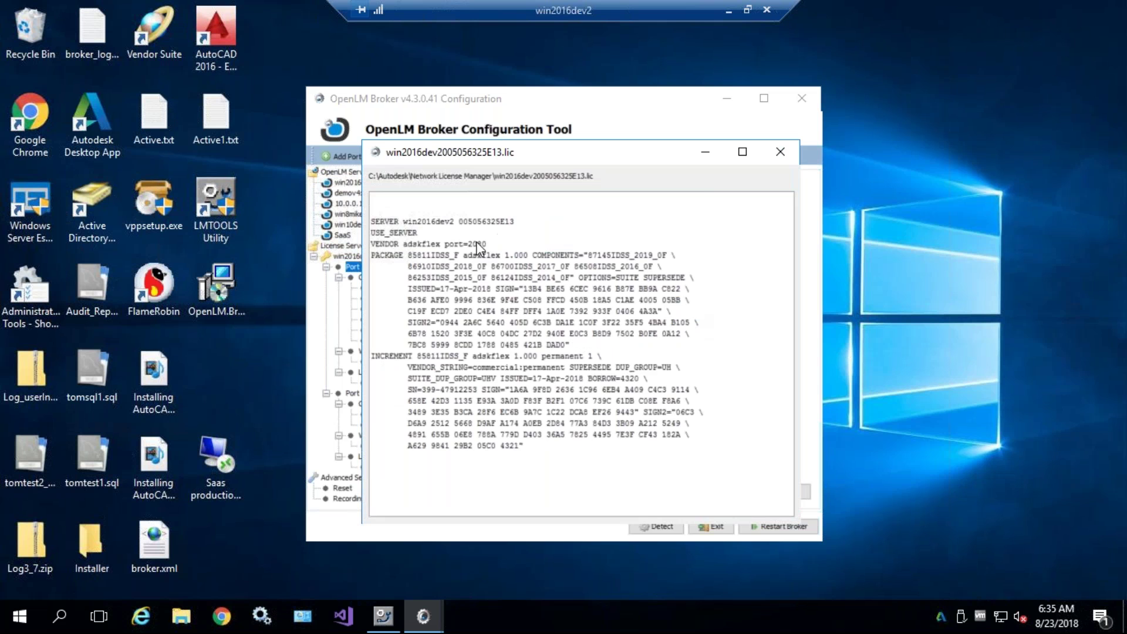
left_click_drag(370, 218, 584, 311)
left_click(593, 357)
- Minimize the broker session and bring the win10demo remote session back full screen
left_click(780, 151)
left_click(728, 10)
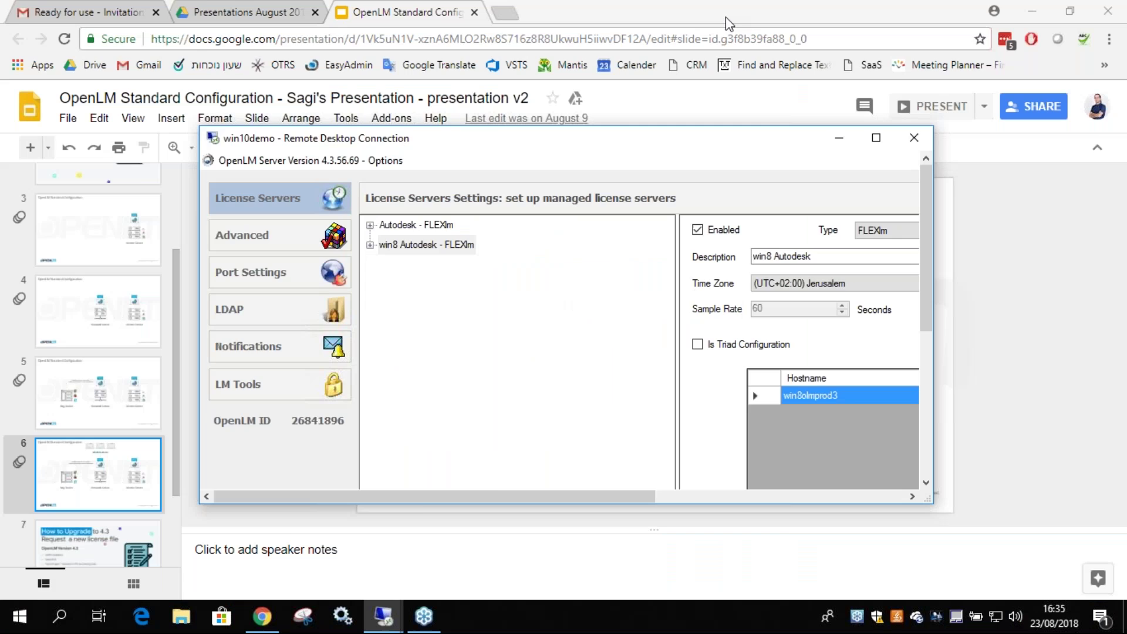
double_click(685, 136)
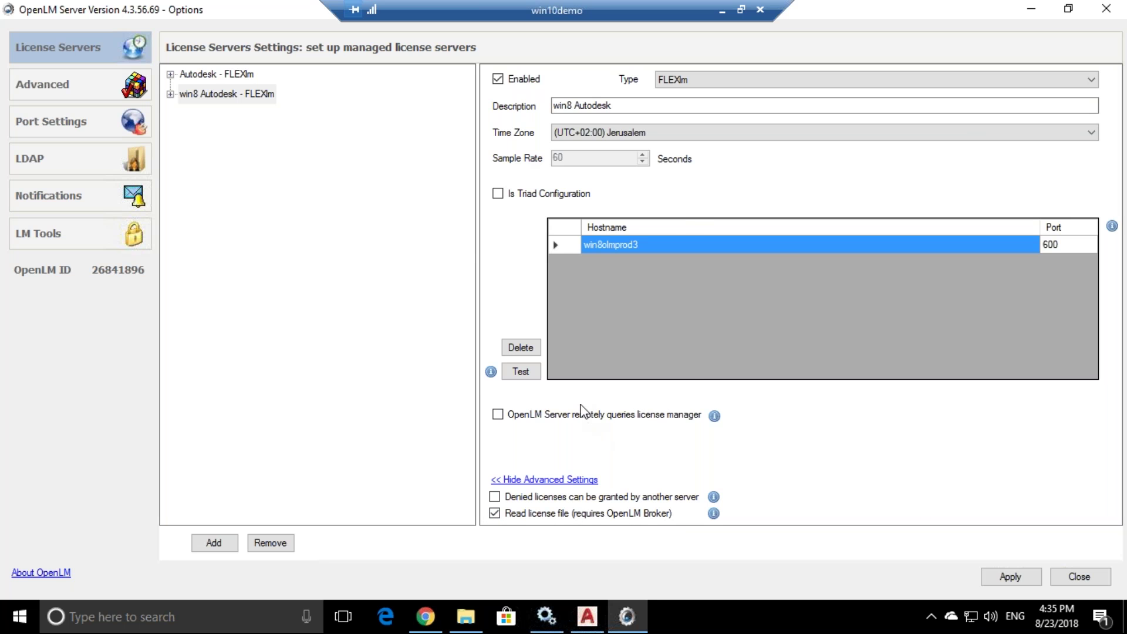
- Apply the win8 Autodesk server settings with 'I will restart later', then open LM Tools
left_click(1004, 576)
left_click(622, 351)
left_click(438, 202)
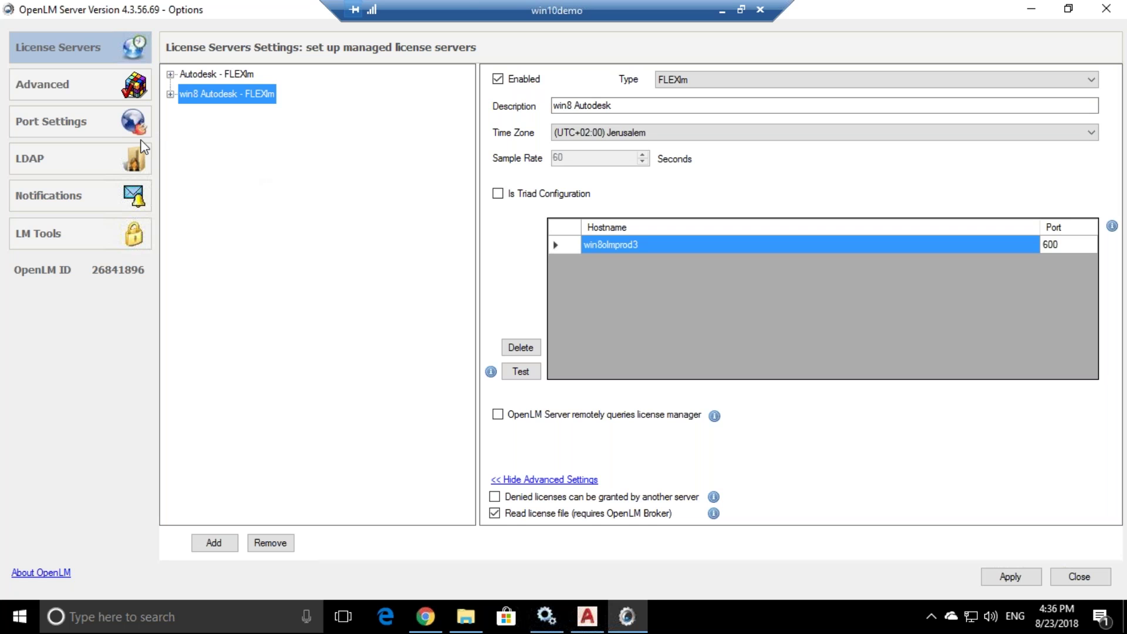
left_click(101, 232)
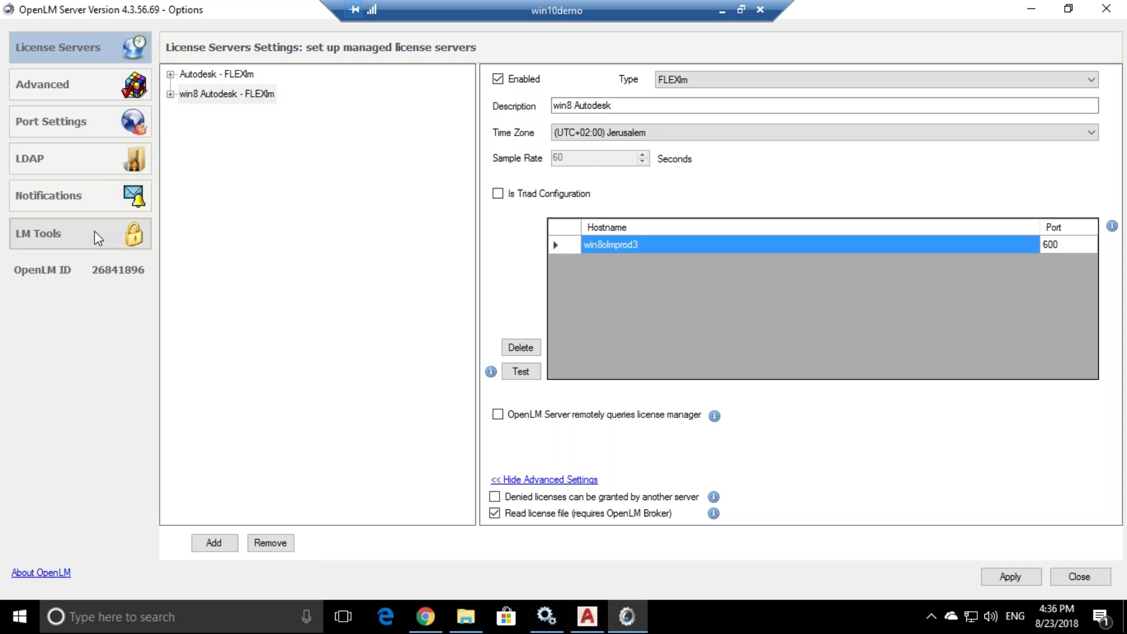
- Browse the MathLM, LUM, RMS and LMX tabs, then inspect the FLEXlm lmutil.exe path
left_click(221, 77)
left_click(258, 75)
left_click(294, 75)
left_click(325, 74)
left_click(181, 72)
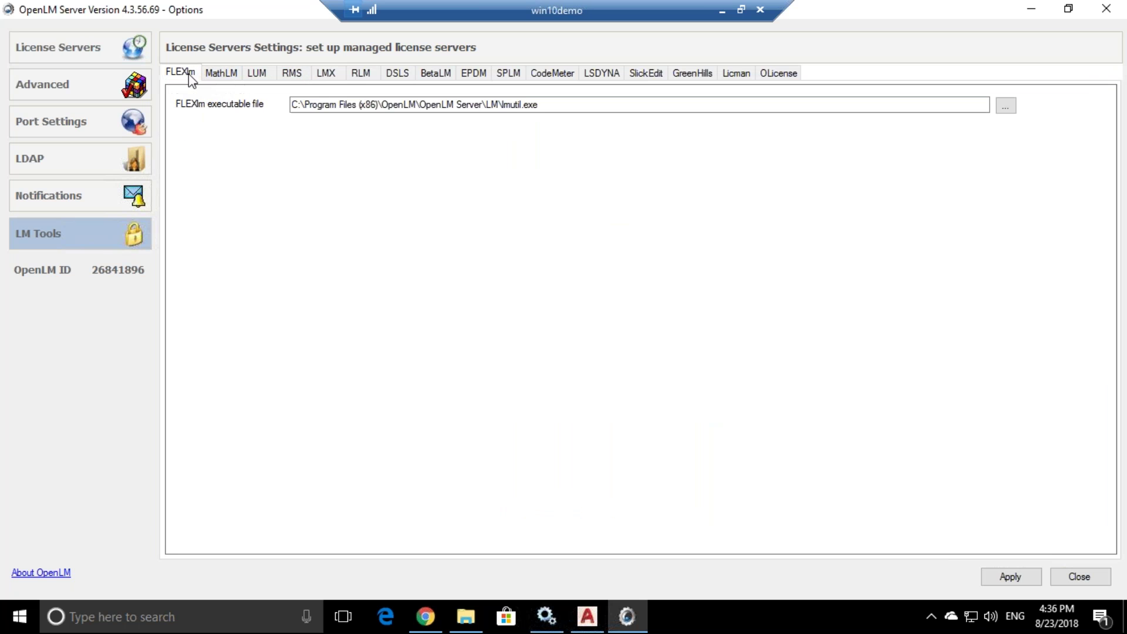
left_click(512, 105)
left_click_drag(541, 104, 499, 157)
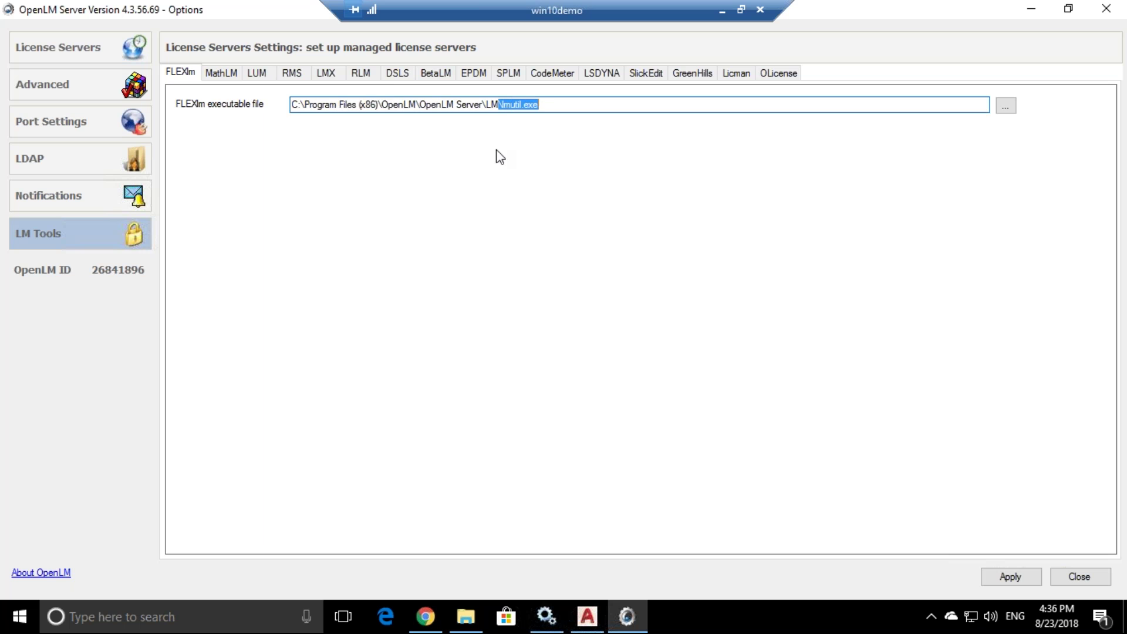
left_click(394, 105)
- Run Test for the win8 Autodesk server on License Servers and close the output
left_click(81, 56)
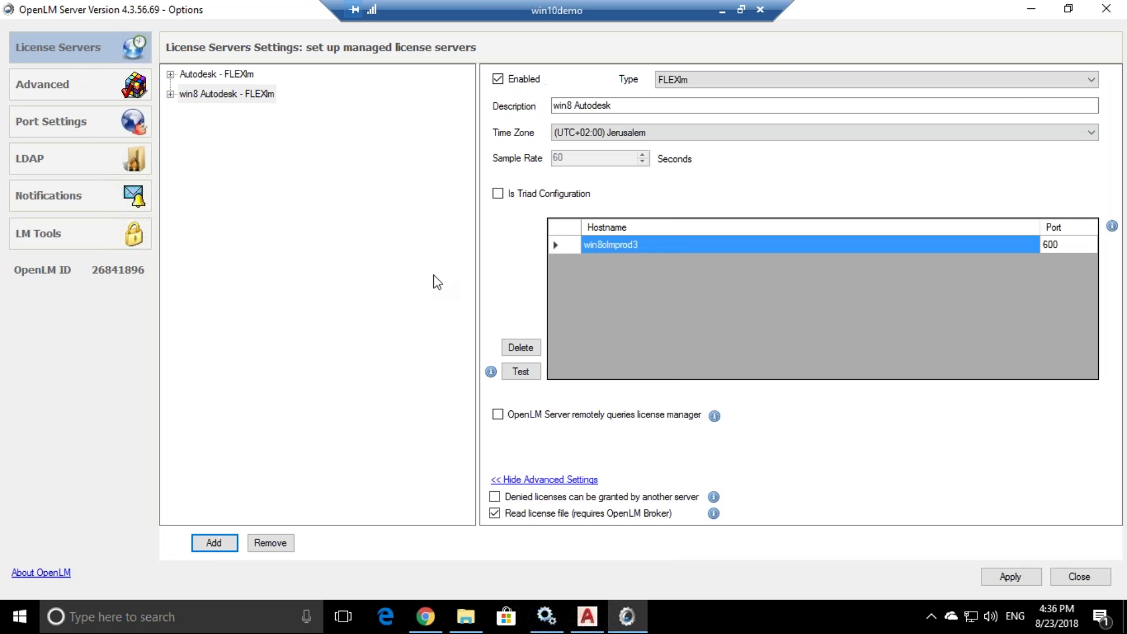
left_click(520, 376)
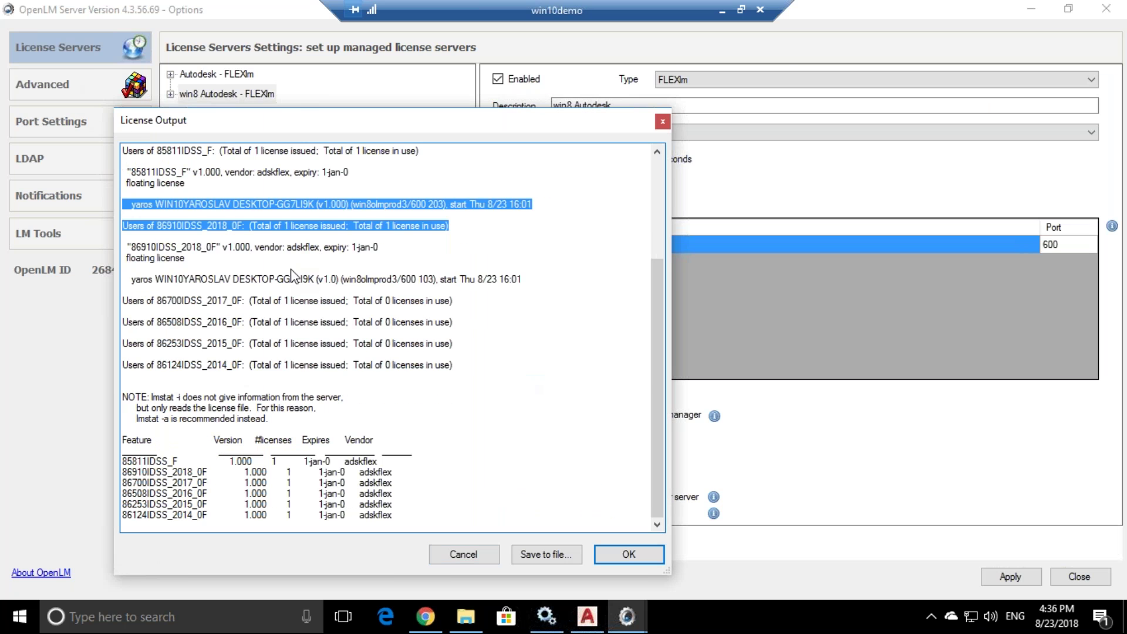
left_click(662, 121)
- Back in LM Tools, re-examine the lmutil.exe file name in the FLEXlm executable path
left_click(43, 241)
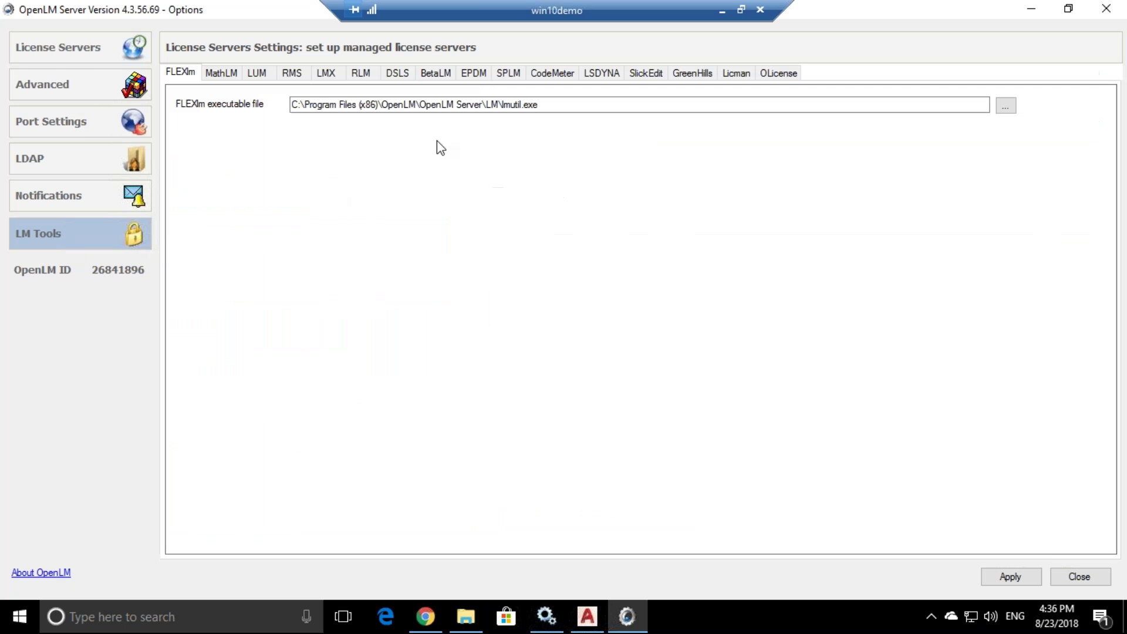
left_click_drag(539, 105, 486, 104)
left_click(304, 106)
left_click(486, 104)
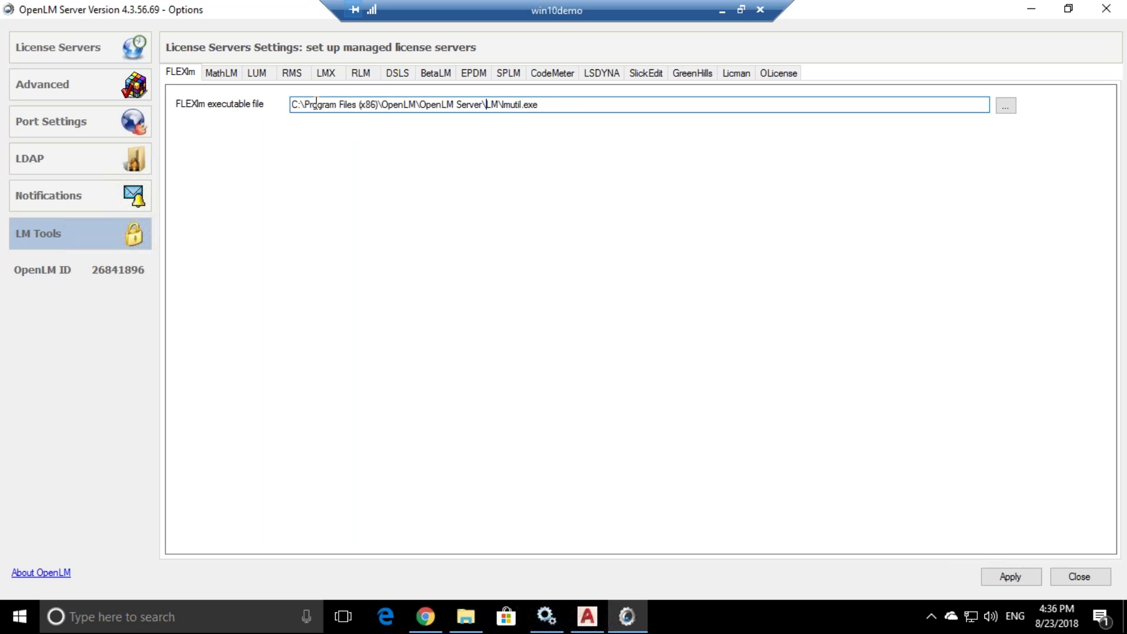
double_click(519, 106)
left_click(527, 105)
left_click_drag(539, 106, 503, 108)
left_click(485, 105)
- Review the MathLM, LUM, RMS, LMX and RLM executable settings
left_click(222, 74)
left_click(257, 73)
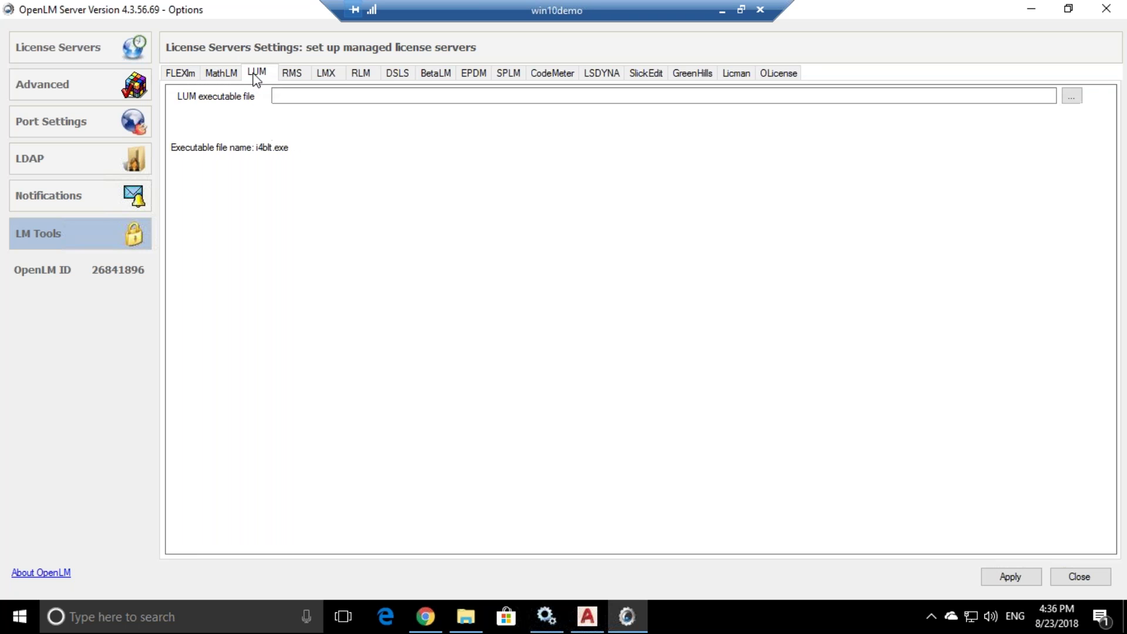
left_click(292, 74)
left_click(325, 74)
left_click(361, 73)
- Check the DSLS executable settings, then switch the win8 Autodesk server type to DSLS
left_click(397, 73)
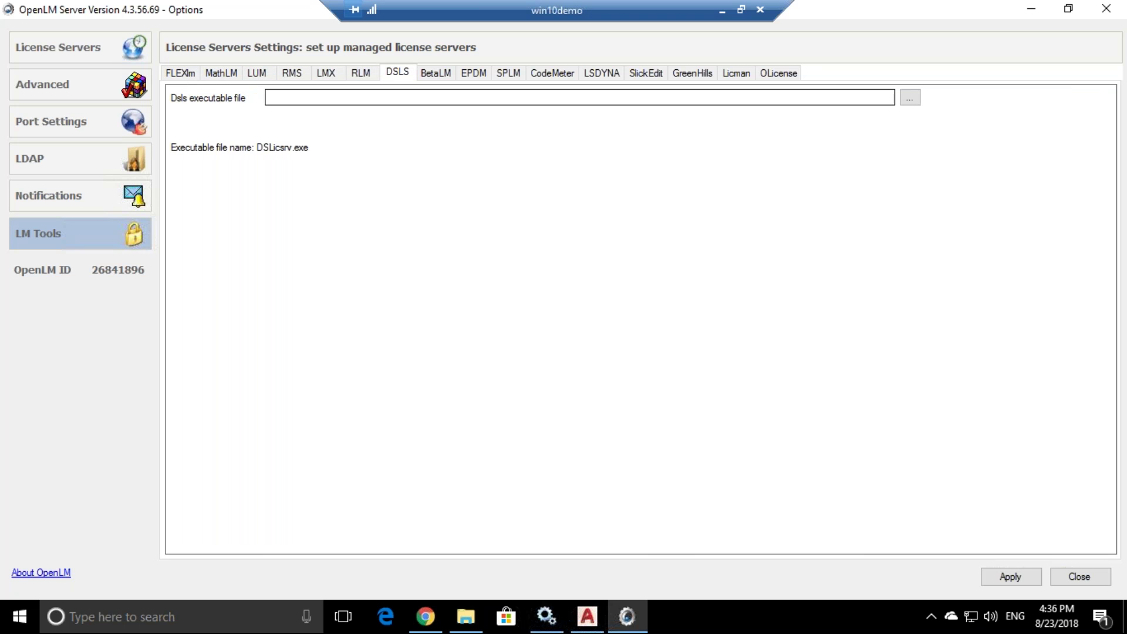
left_click(90, 48)
left_click(714, 77)
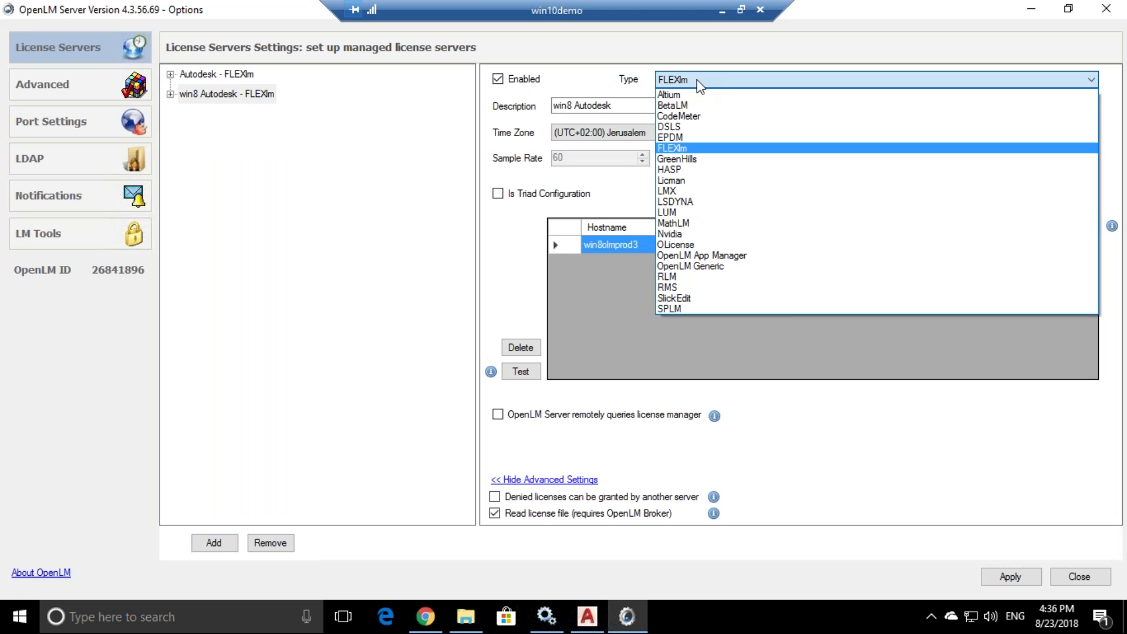
left_click(675, 127)
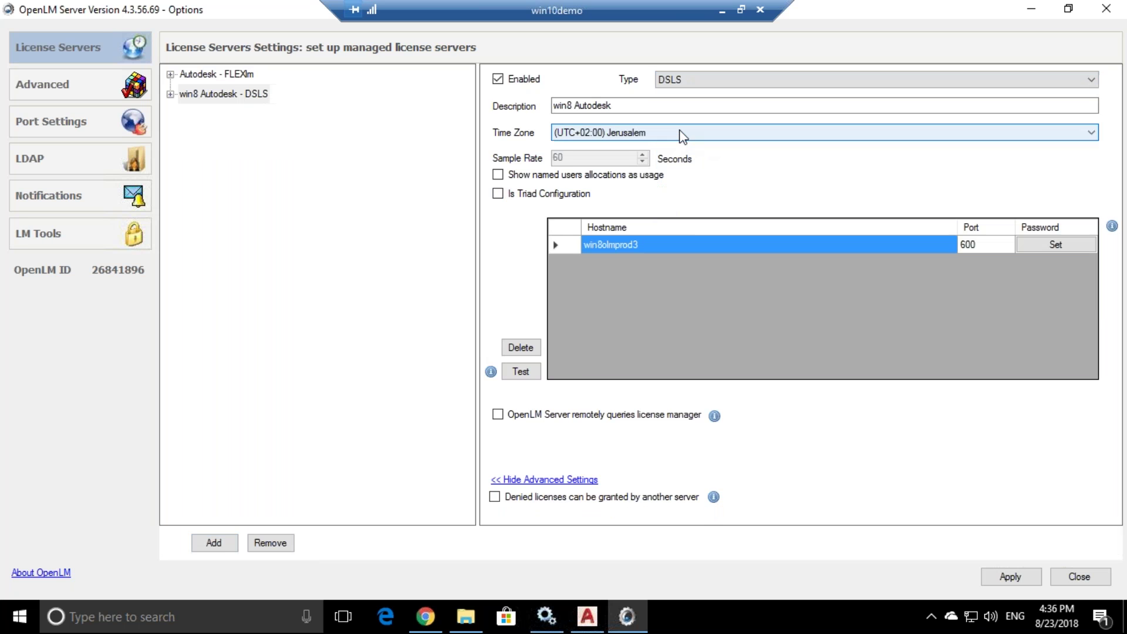
- Test the server as DSLS, read the missing-path error and close the output
left_click(513, 376)
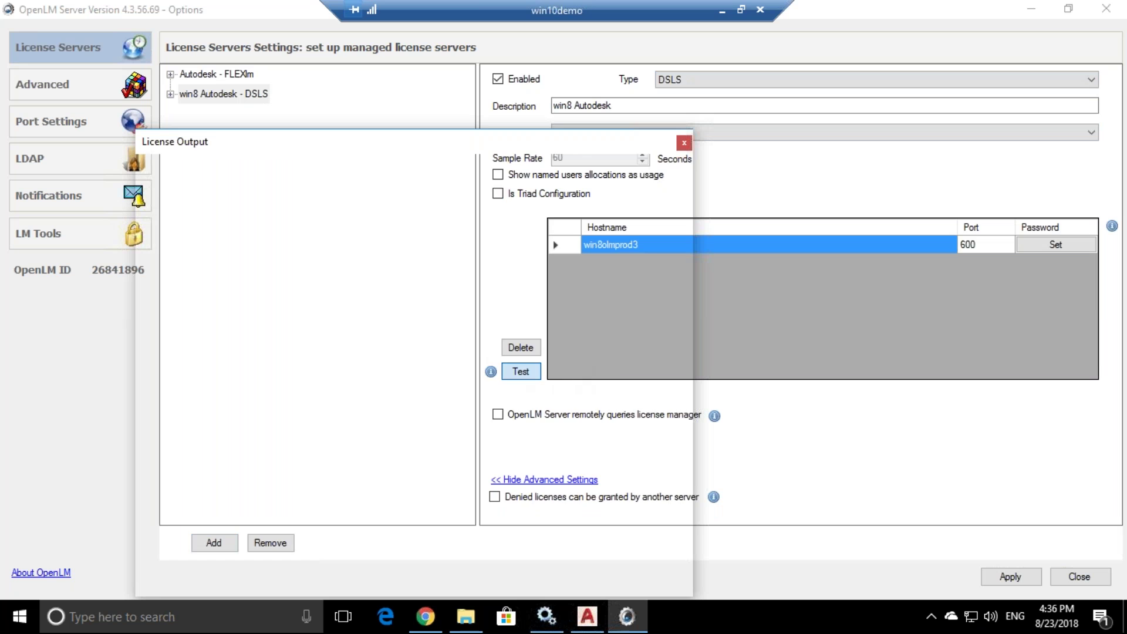
left_click_drag(277, 174, 129, 175)
left_click(256, 182)
left_click(209, 173)
left_click(685, 145)
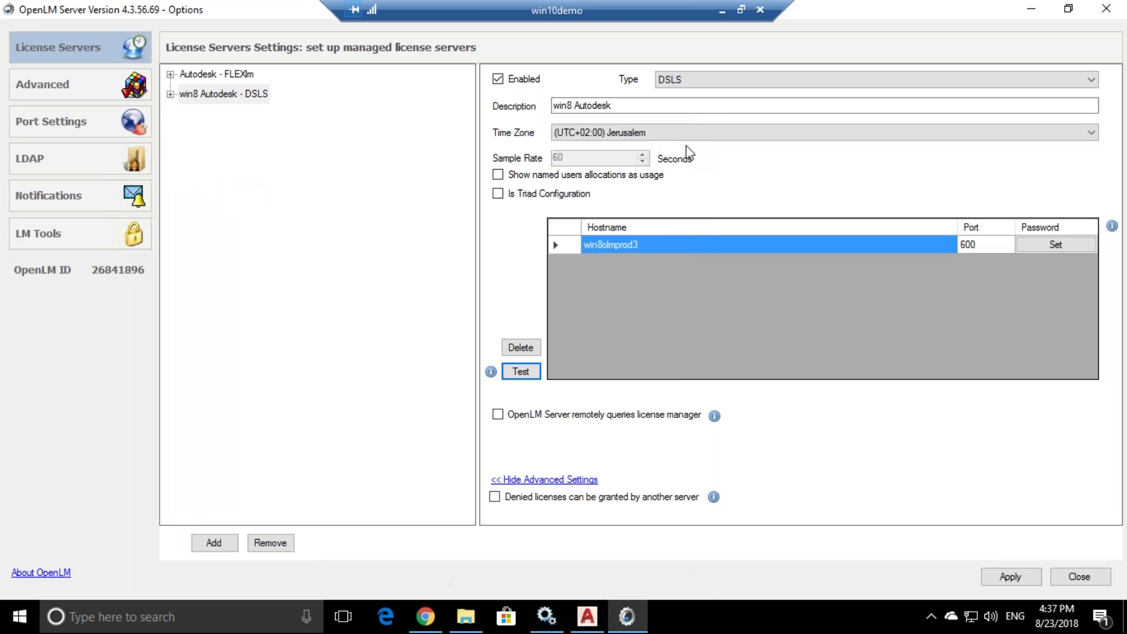
- Confirm the DSLS executable path is empty and set the server type back to FLEXlm
left_click(107, 232)
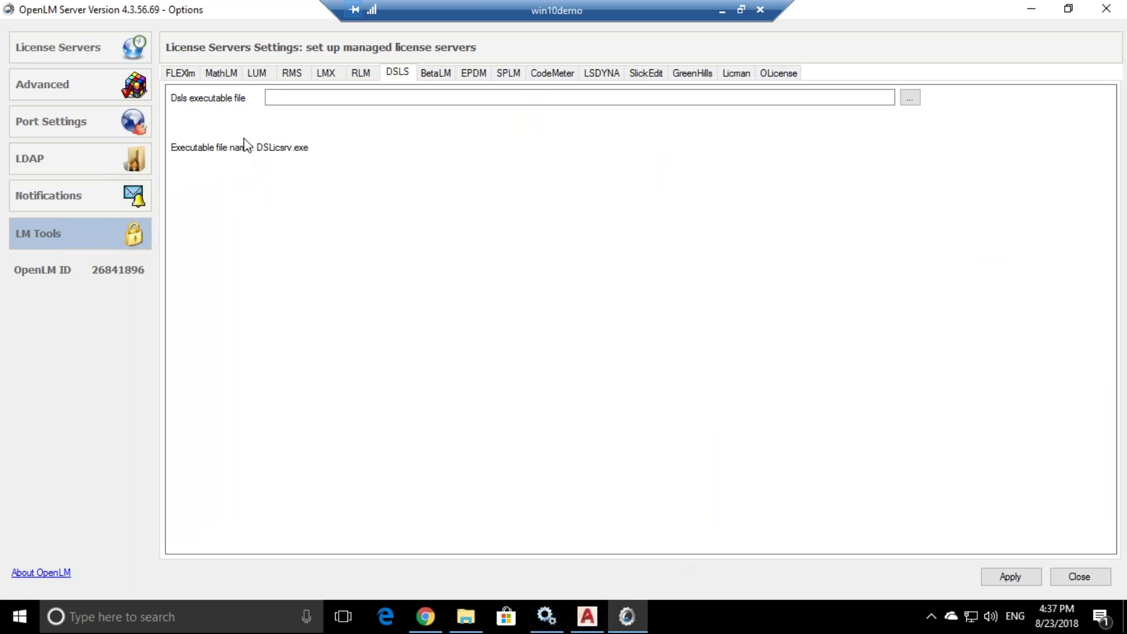
left_click(334, 97)
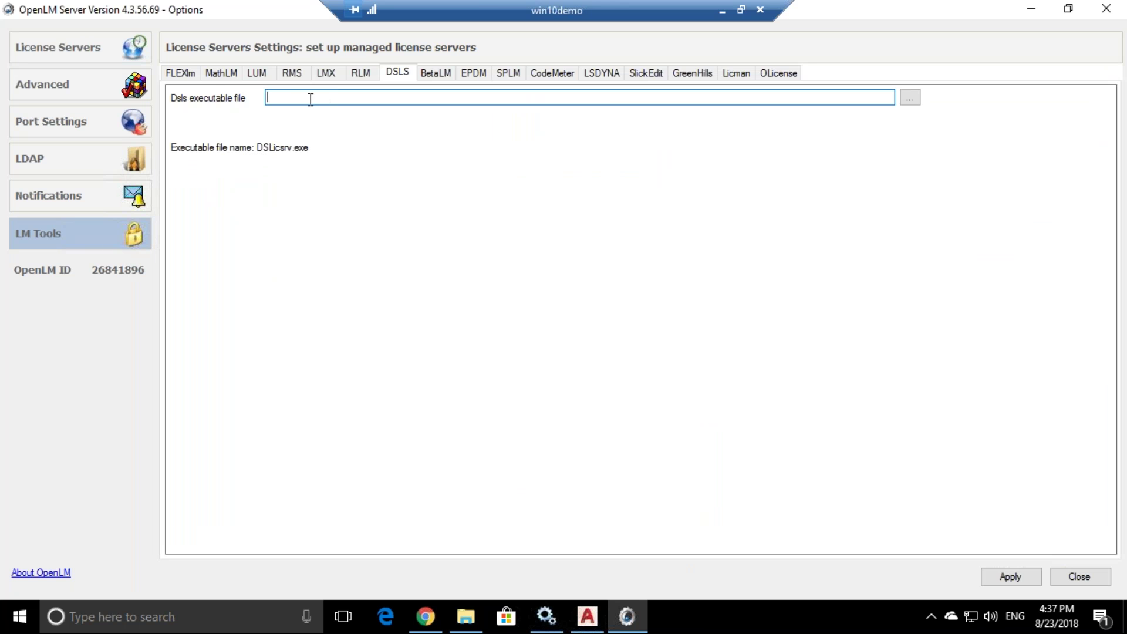
left_click(99, 50)
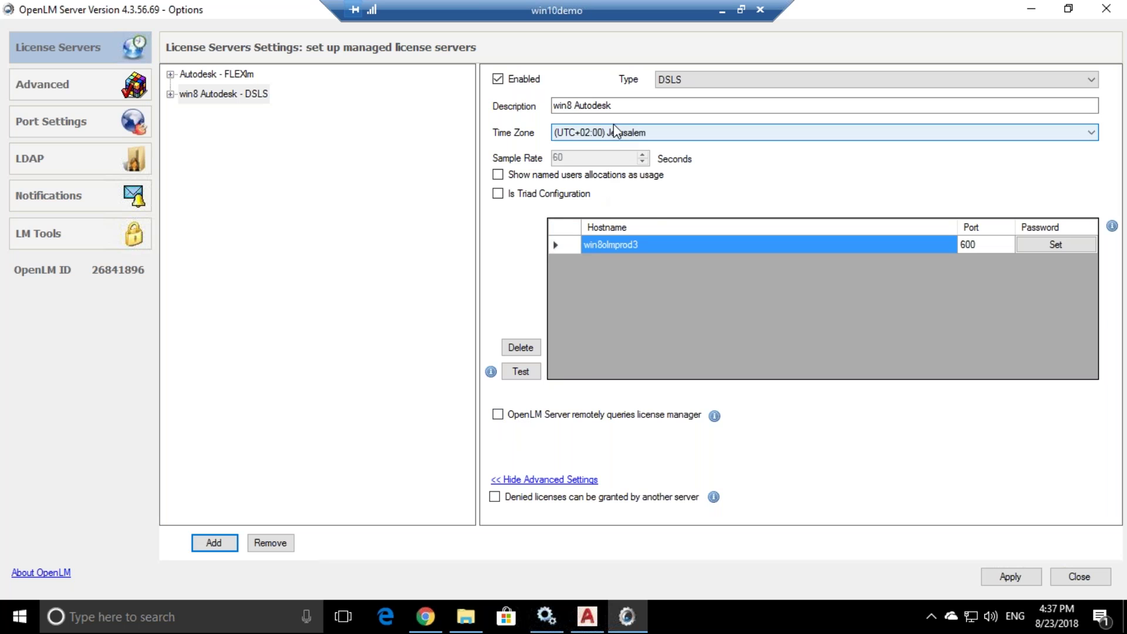
left_click(672, 80)
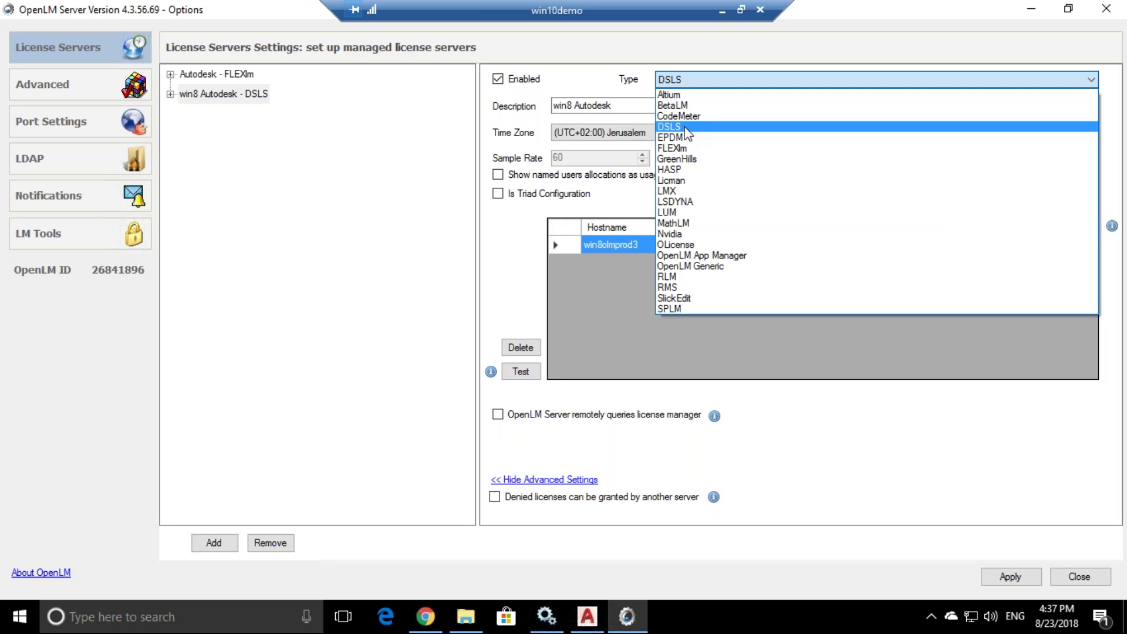
left_click(687, 149)
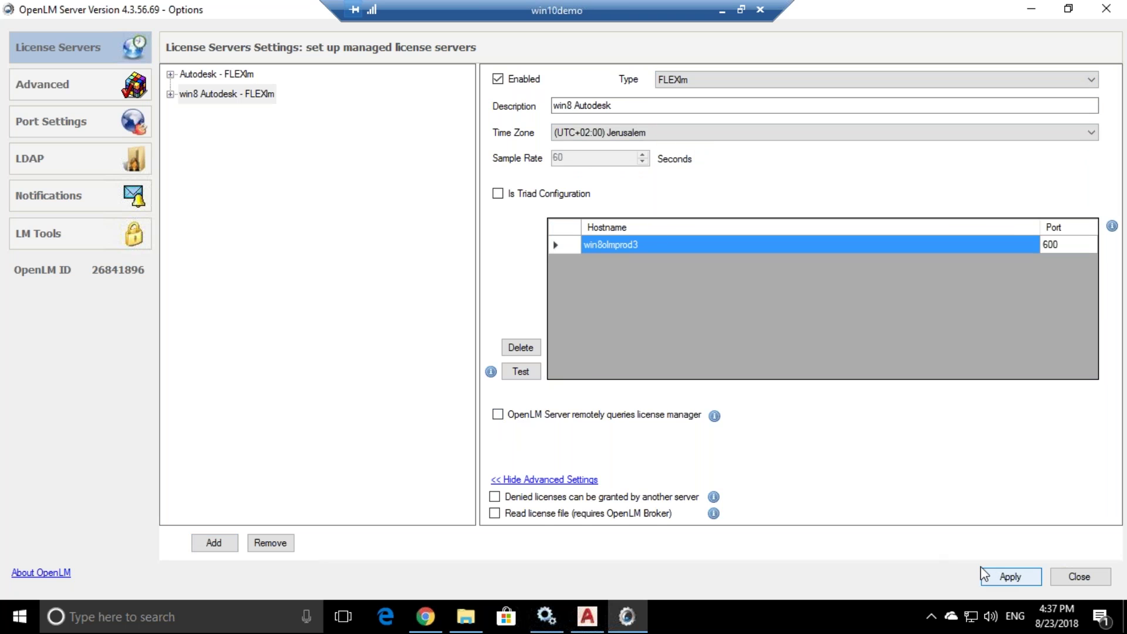
- Browse the Port Settings, LM Tools and Advanced pages
left_click(69, 124)
left_click(51, 234)
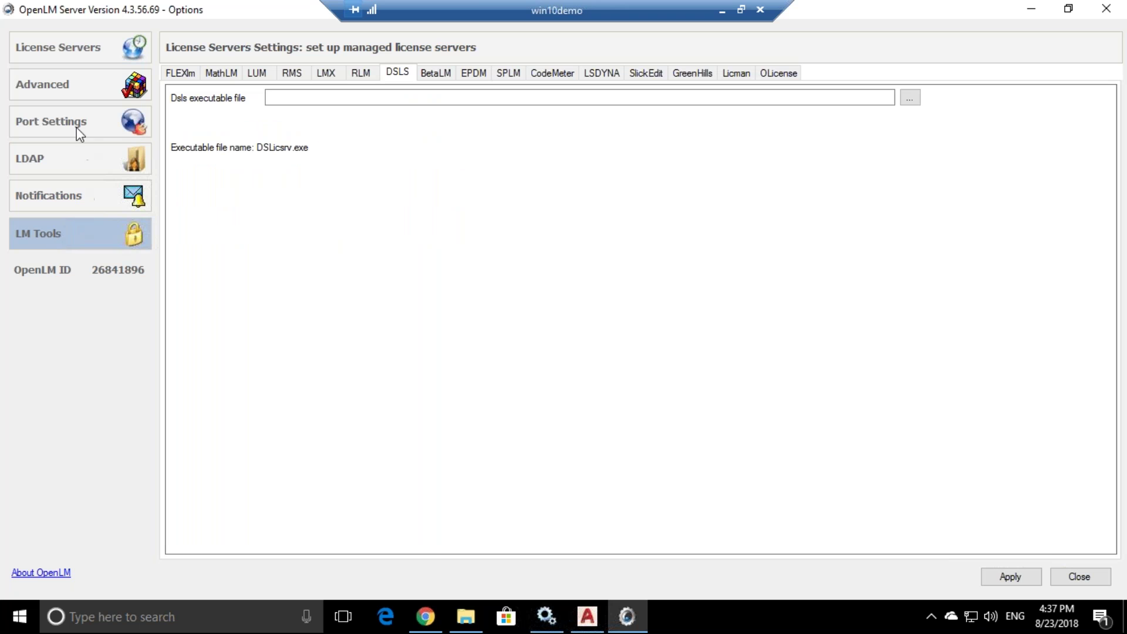
left_click(76, 87)
- Review the agent 7012, license managers 7016, router 7022 and API ports, leaving them unchanged
left_click(64, 136)
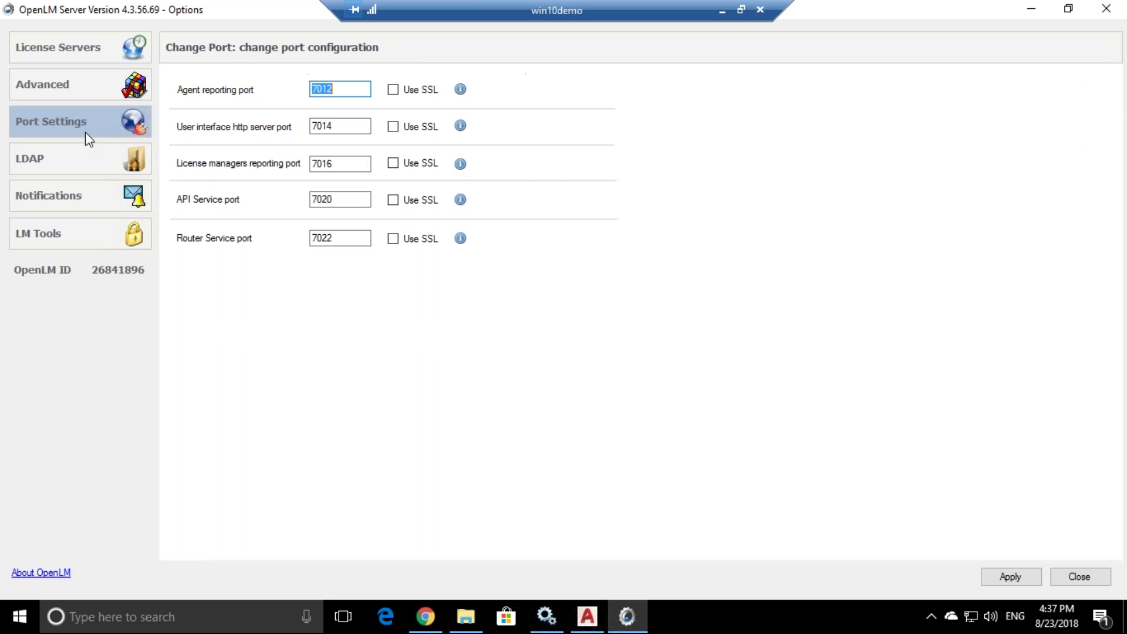
left_click(346, 88)
left_click(343, 163)
double_click(327, 163)
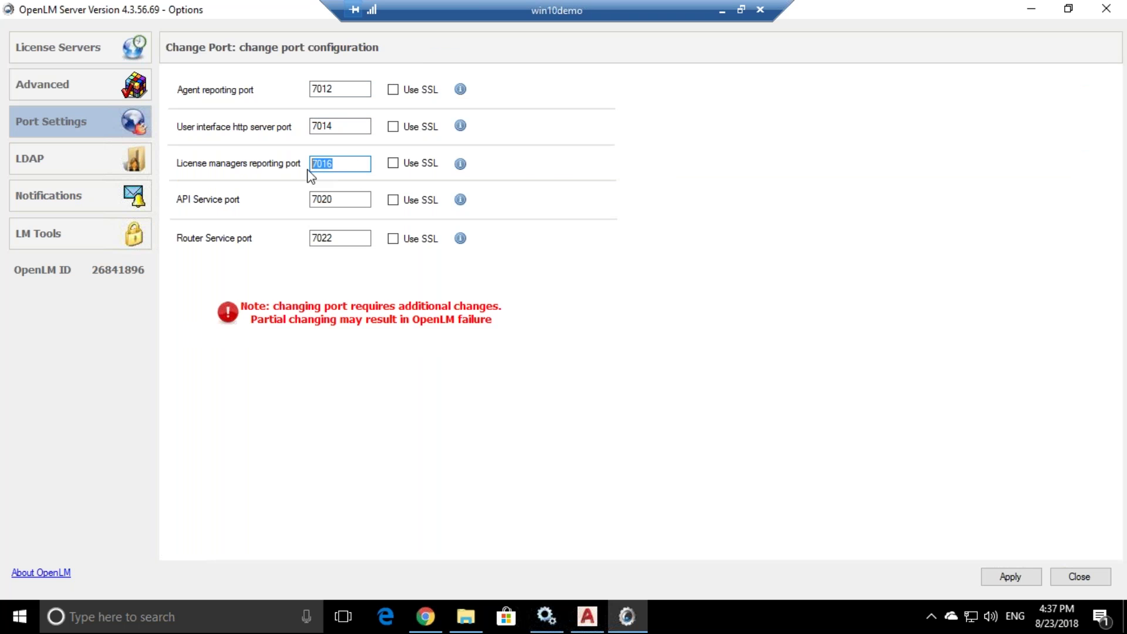
double_click(338, 88)
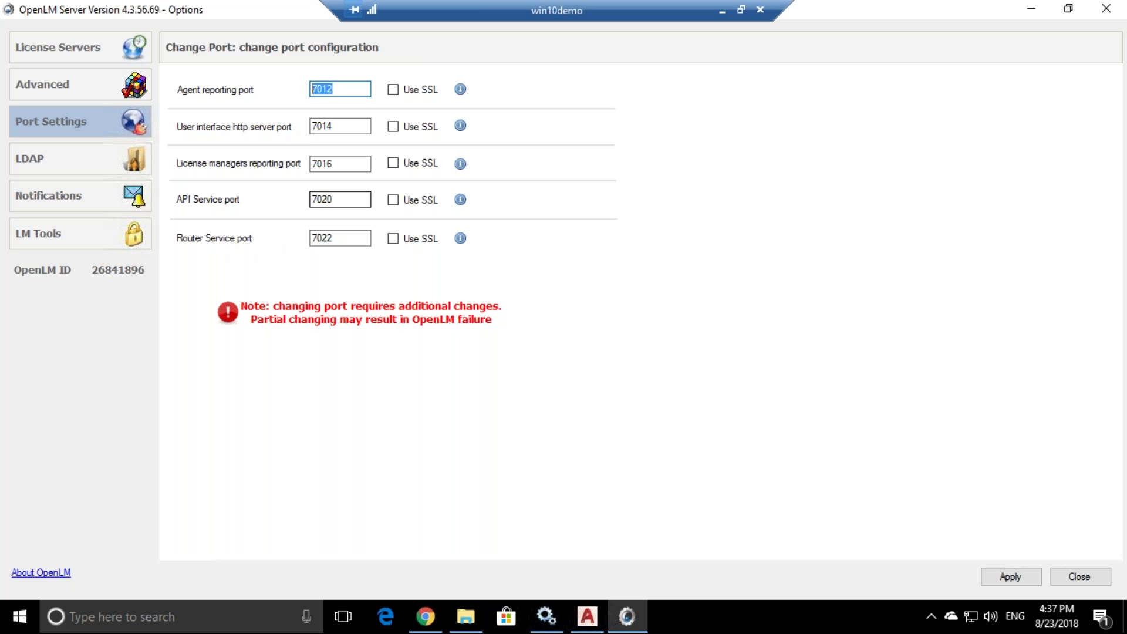
left_click(344, 239)
double_click(332, 238)
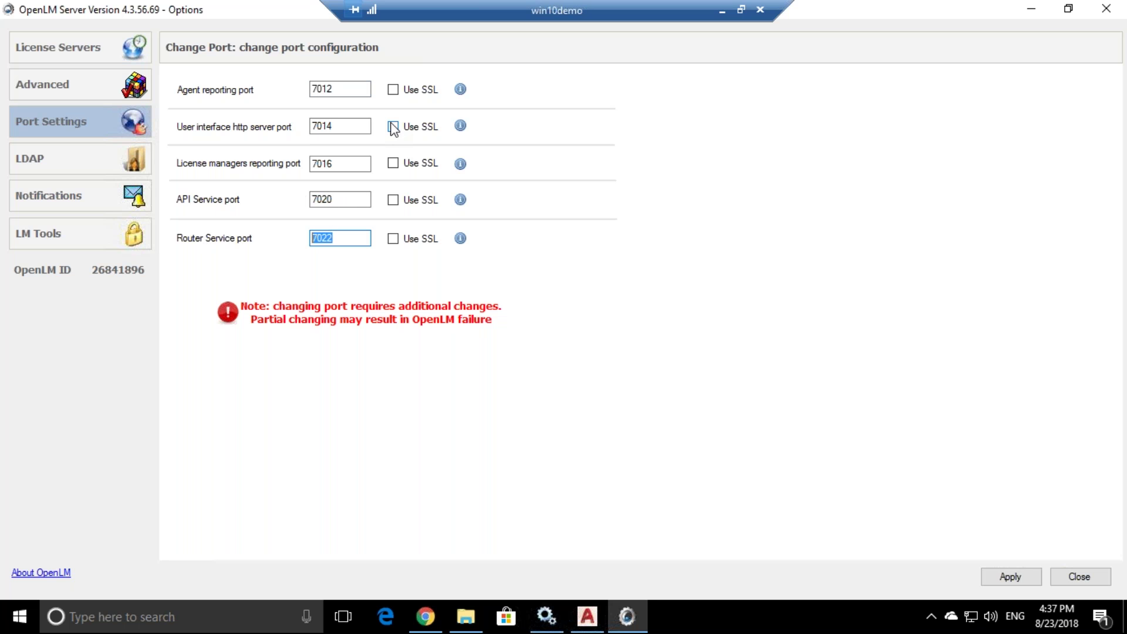
left_click(345, 199)
double_click(344, 199)
left_click(354, 198)
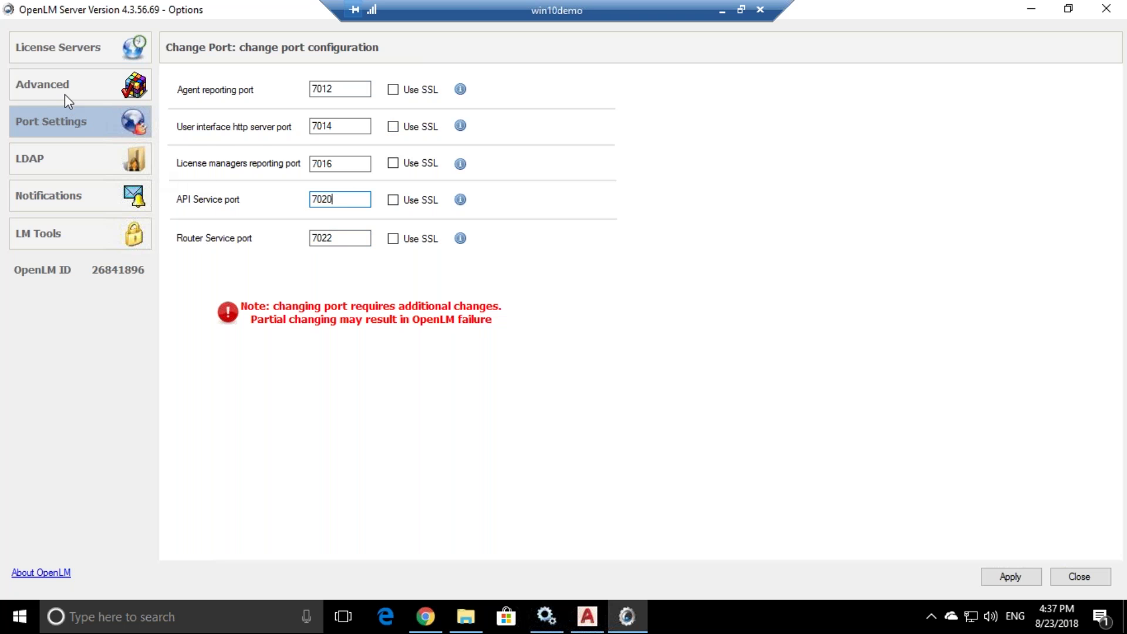
left_click(77, 195)
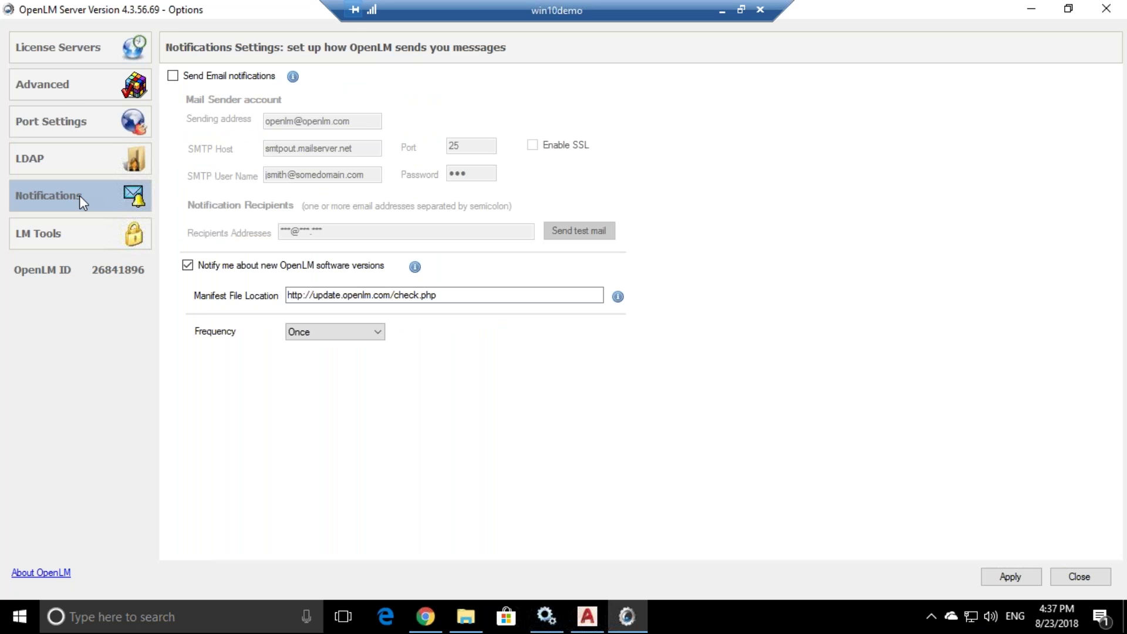
- Enable Send Email notifications and step through the mail sender fields
left_click(173, 77)
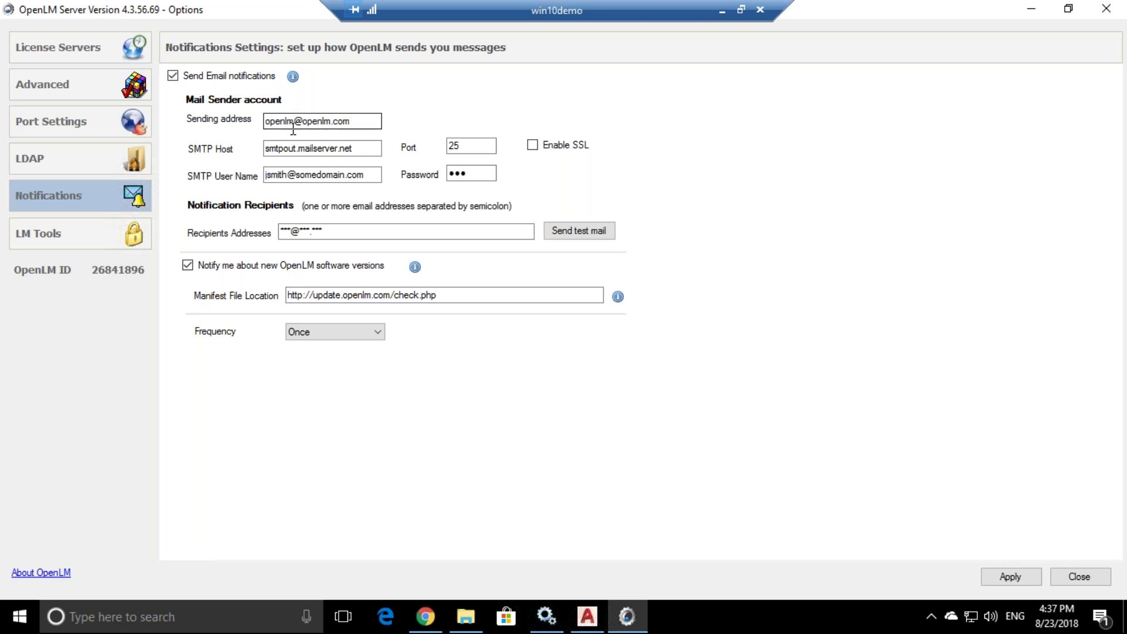
key("Tab")
key("Tab")
key("Tab")
key("Tab")
key("Tab")
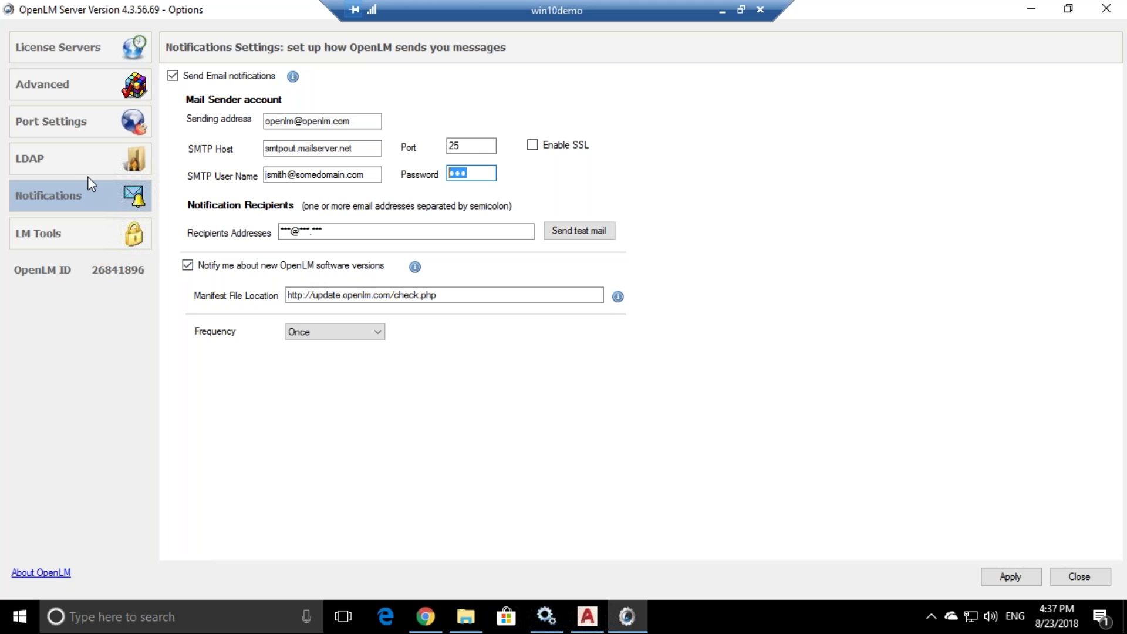
left_click(86, 86)
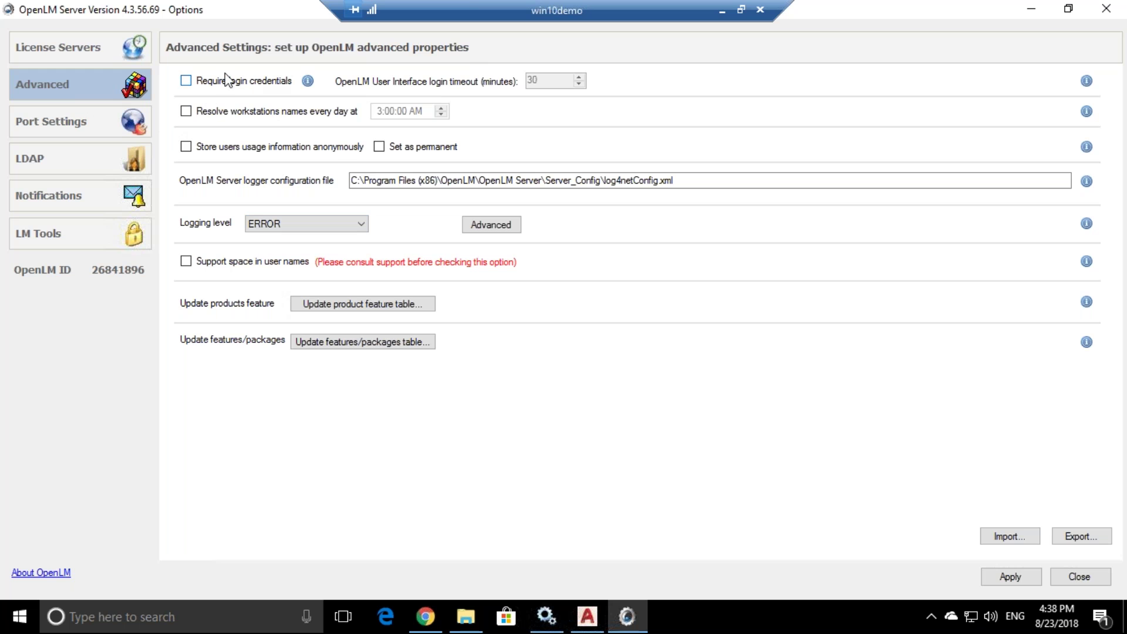
- Require login credentials and create the administrator account with its name and password
left_click(187, 81)
type("admin")
key("ctrl+a")
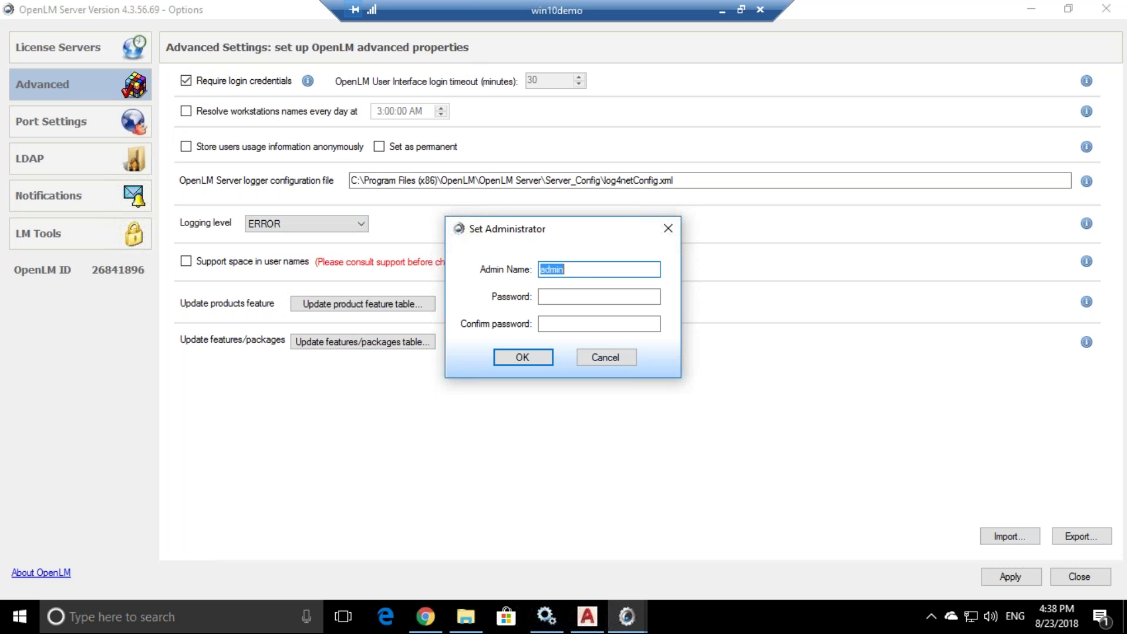
left_click(546, 296)
type("admin")
key("Tab")
type("admin")
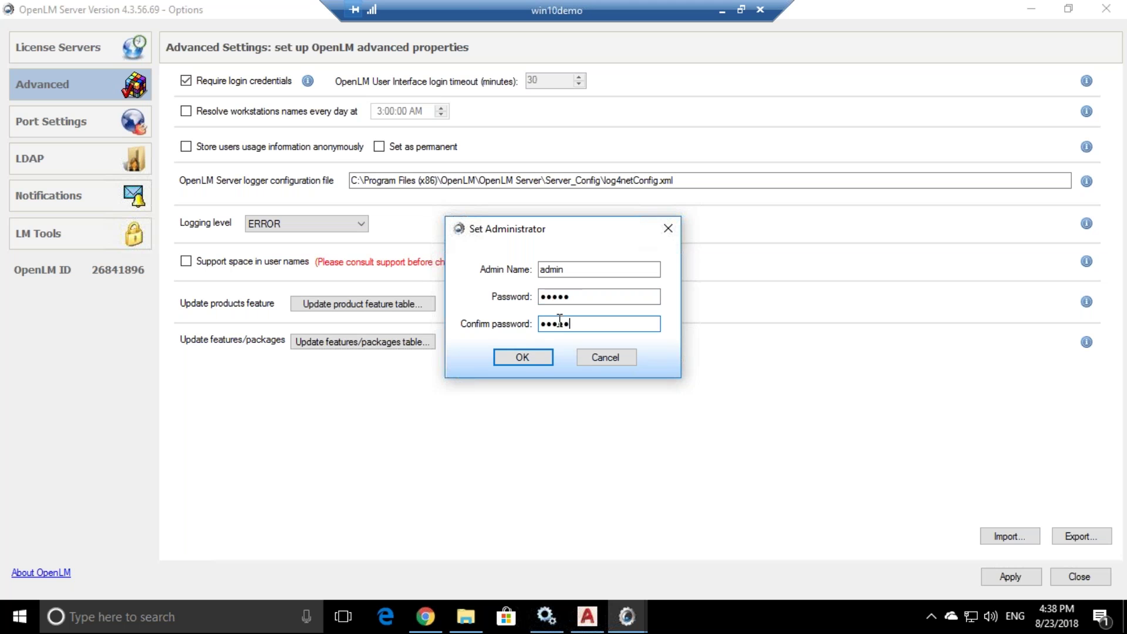
left_click(523, 357)
left_click(674, 371)
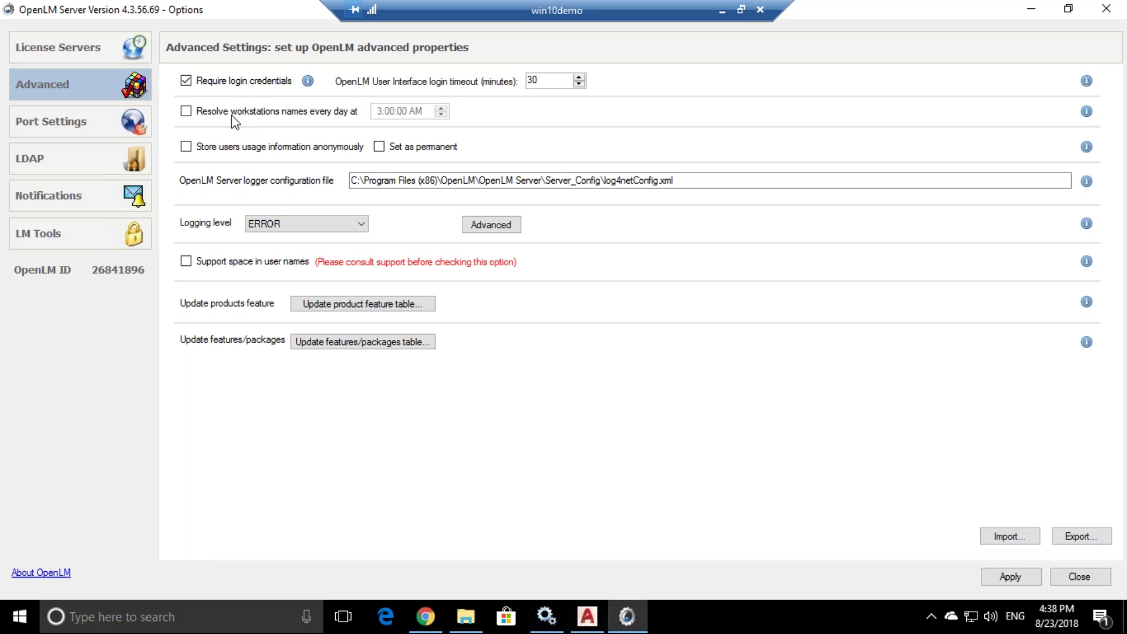
- Tick and untick storing usage information anonymously, leaving it off
left_click(187, 147)
left_click(190, 148)
left_click(57, 155)
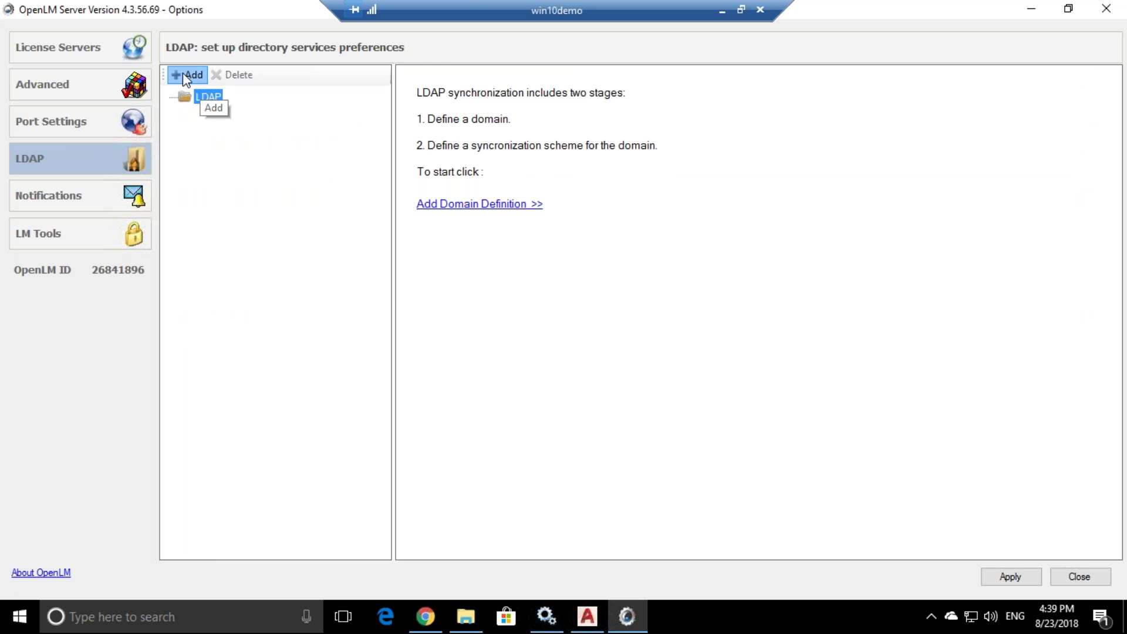
- Add a new LDAP domain and a synchronization definition under it, saving the domain when prompted
left_click(187, 77)
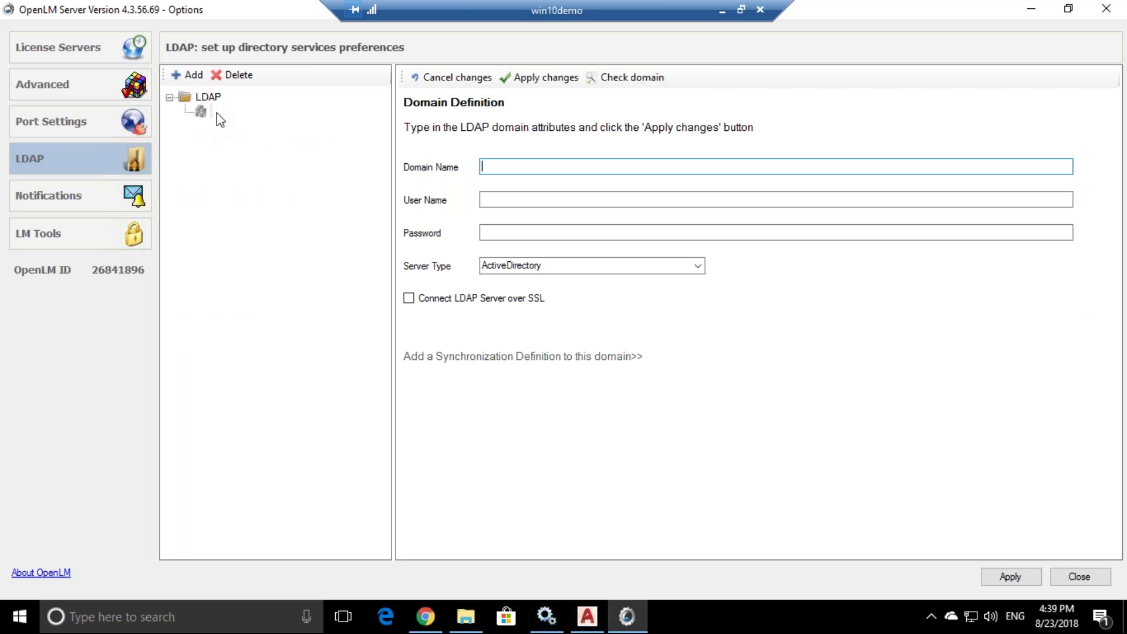
left_click(522, 167)
left_click(187, 75)
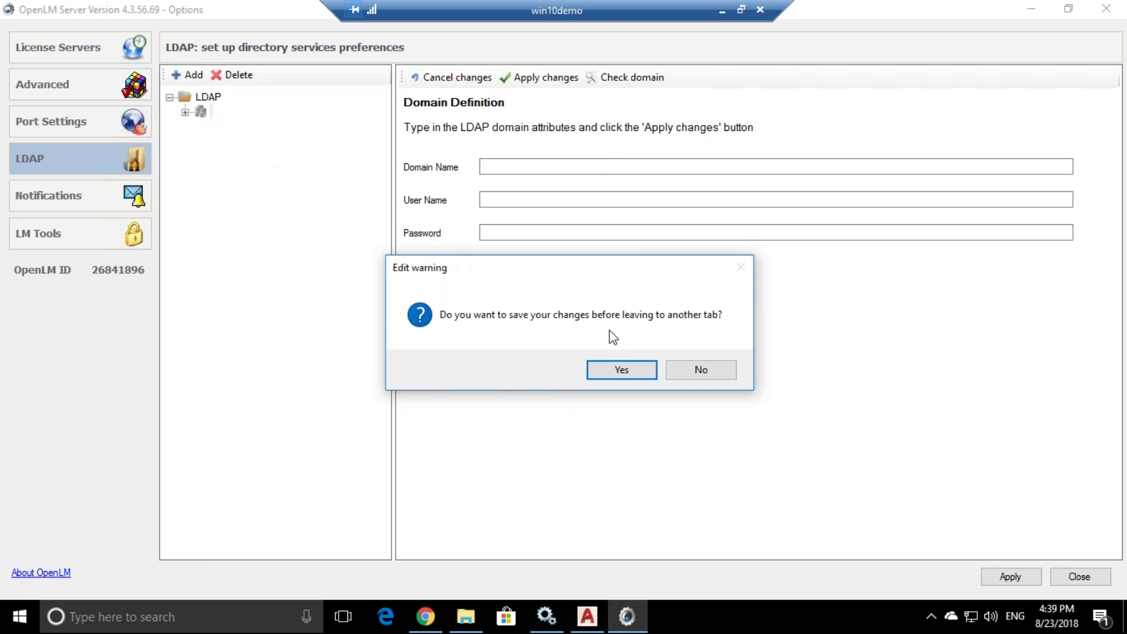
left_click(606, 369)
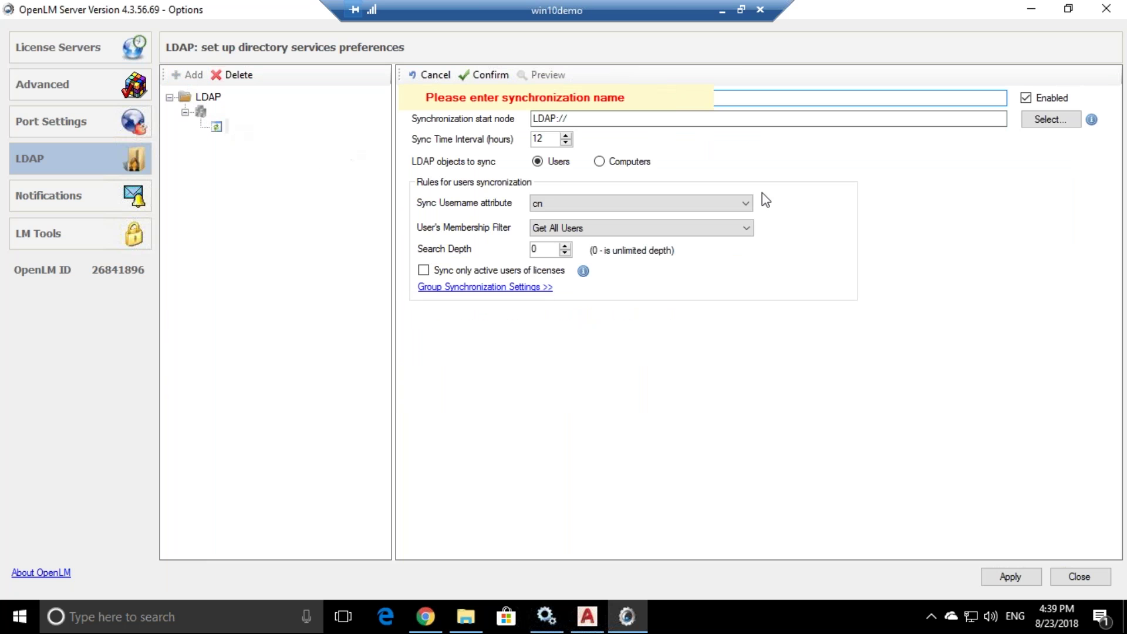
left_click(624, 101)
left_click(464, 287)
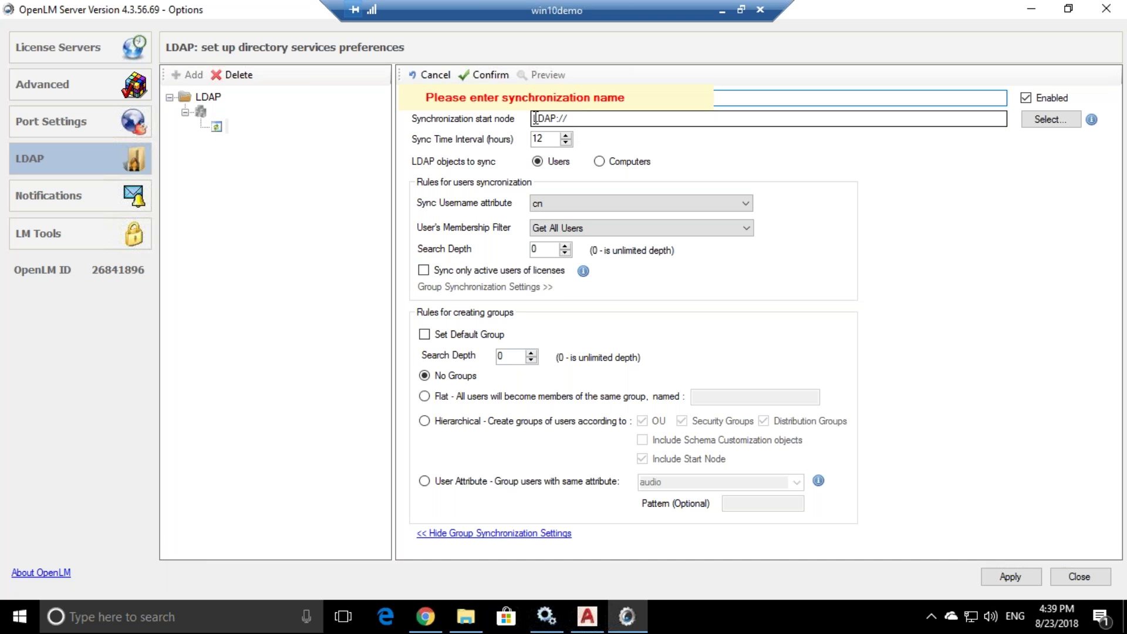
left_click(757, 97)
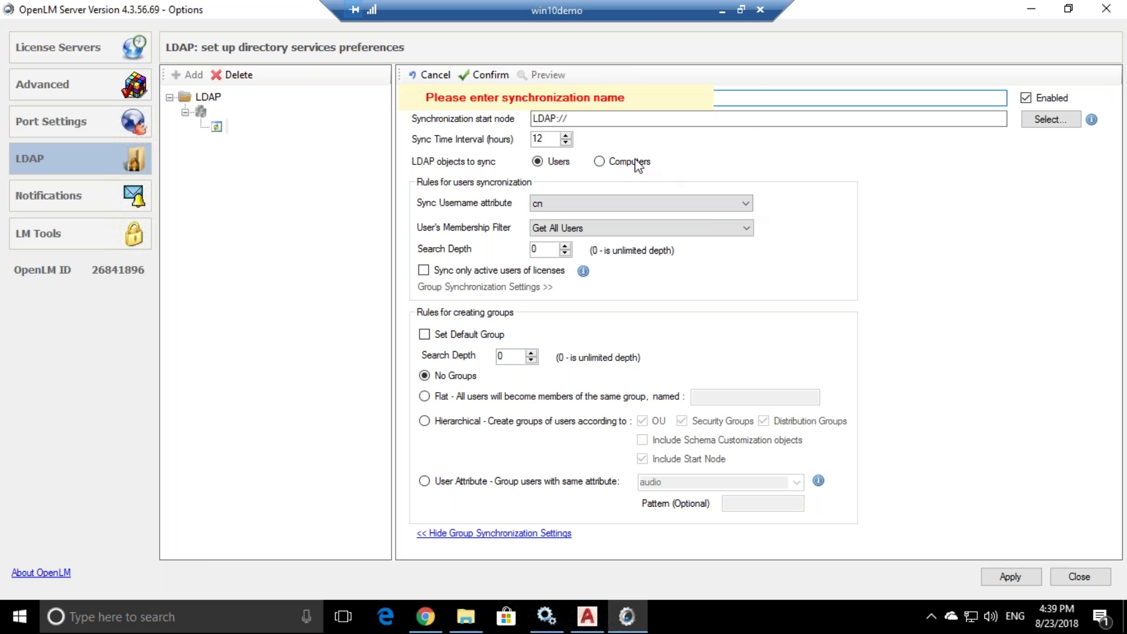
- Name the sync 'xfgsdg', keep cn as username attribute, and try a flat group named GERMANY
type("xfgsdg")
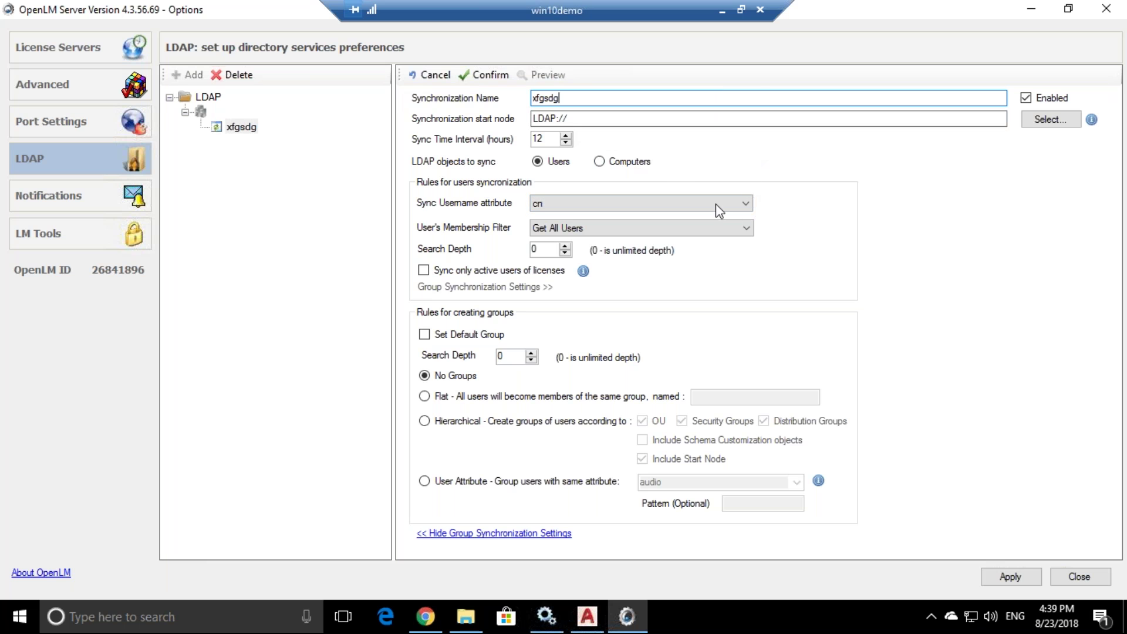
left_click(741, 203)
left_click(860, 209)
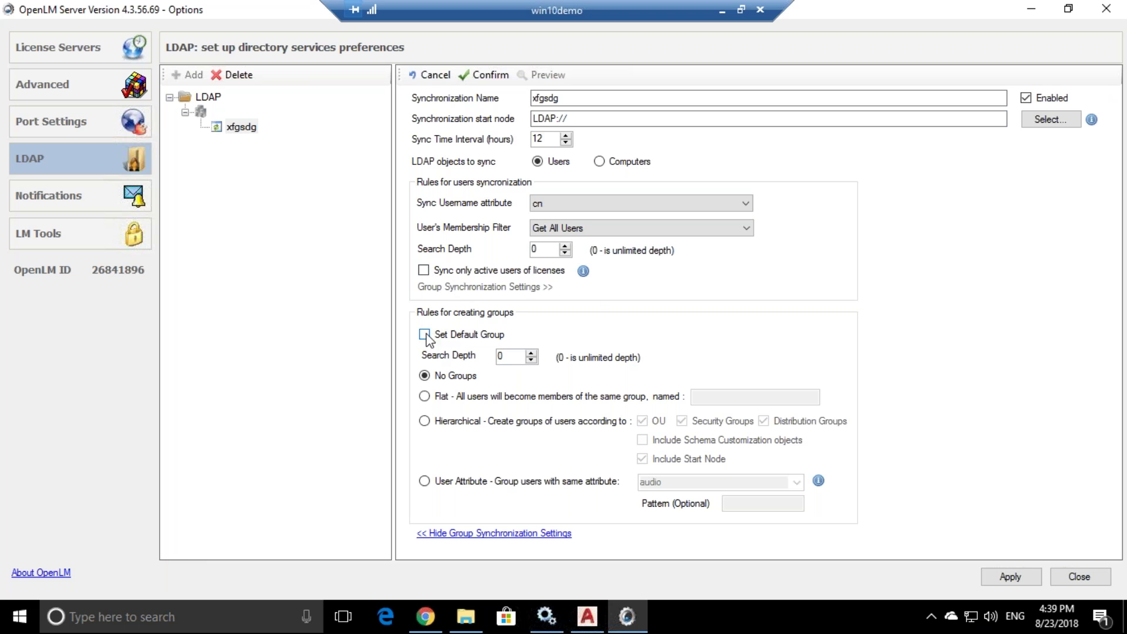
left_click(424, 396)
left_click(425, 421)
left_click(423, 396)
left_click(715, 398)
left_click(716, 398)
type("GERMANY")
- Group synchronized users by the department user attribute, then close the Options window
left_click(424, 421)
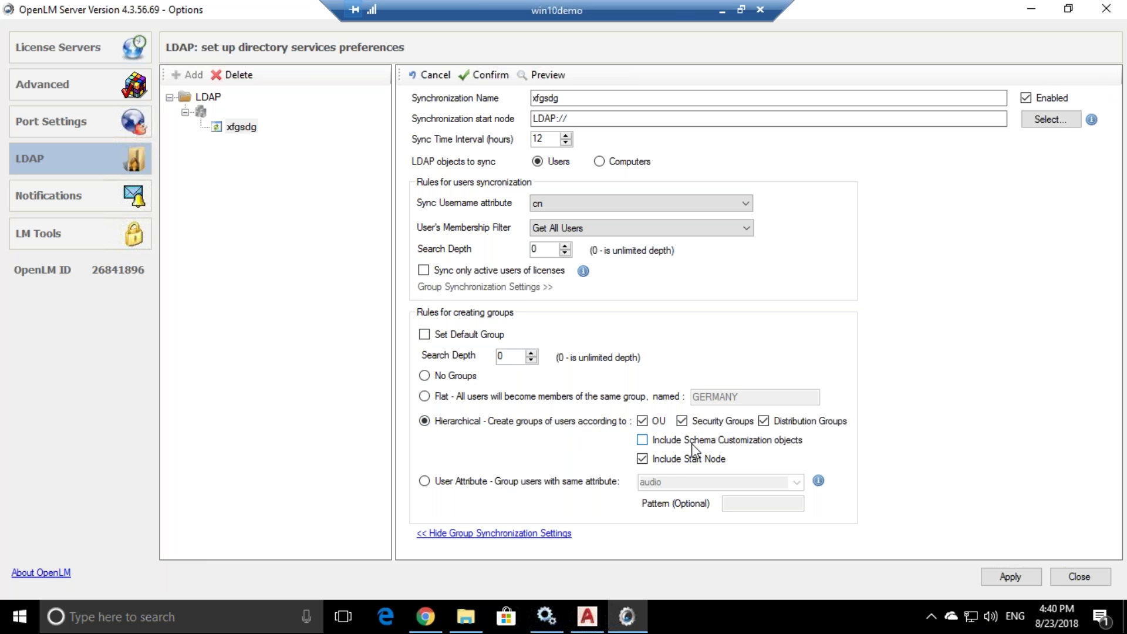
left_click(434, 483)
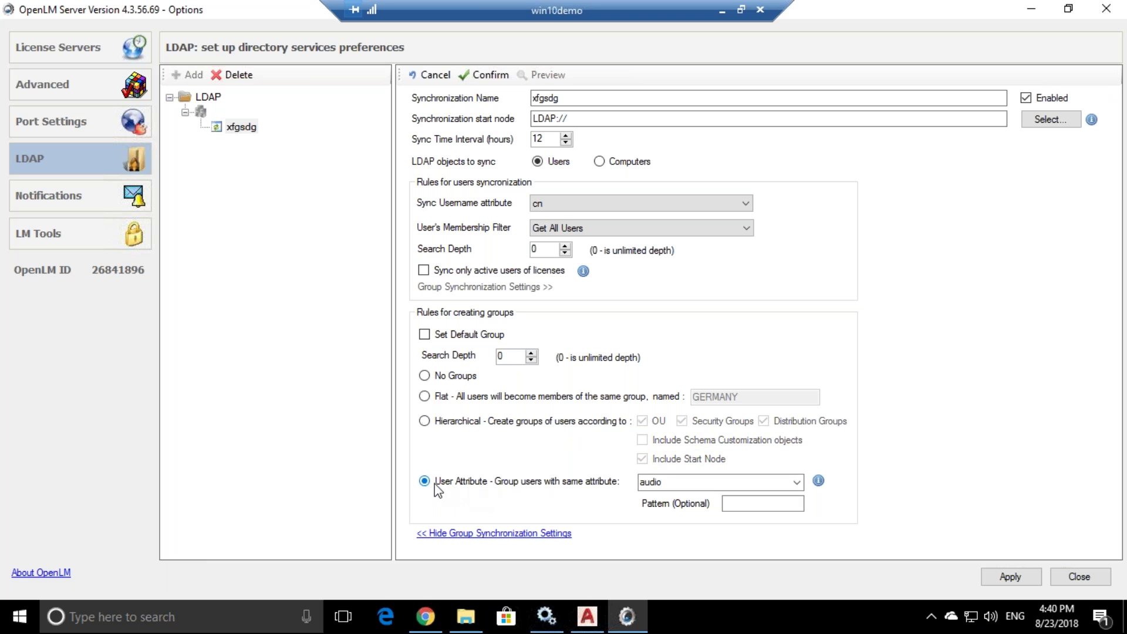
left_click(797, 482)
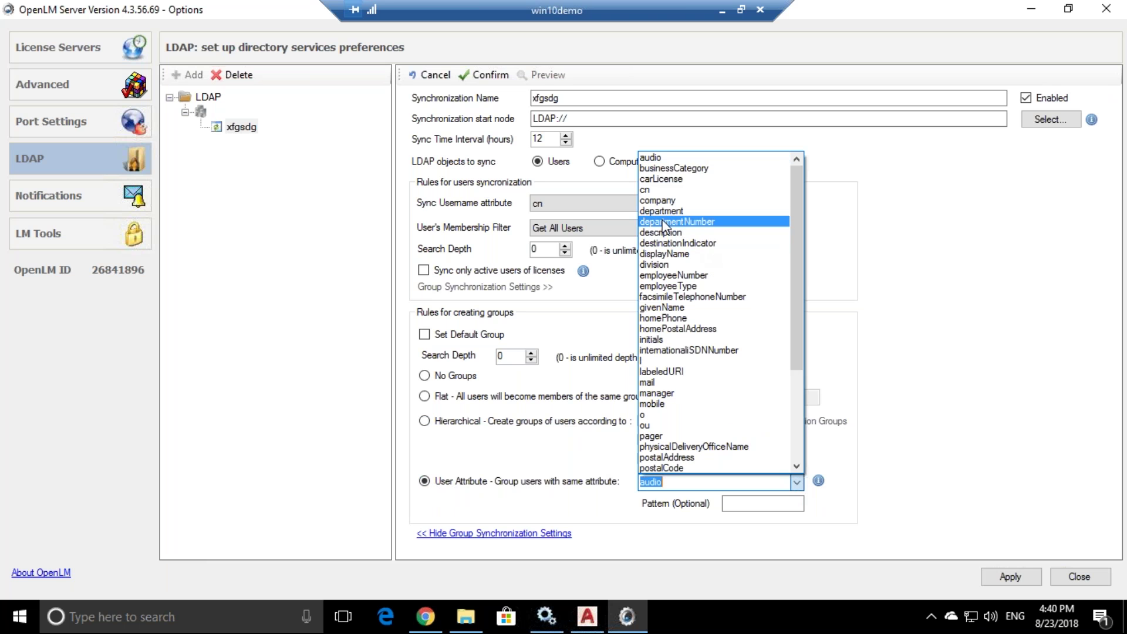
left_click(661, 211)
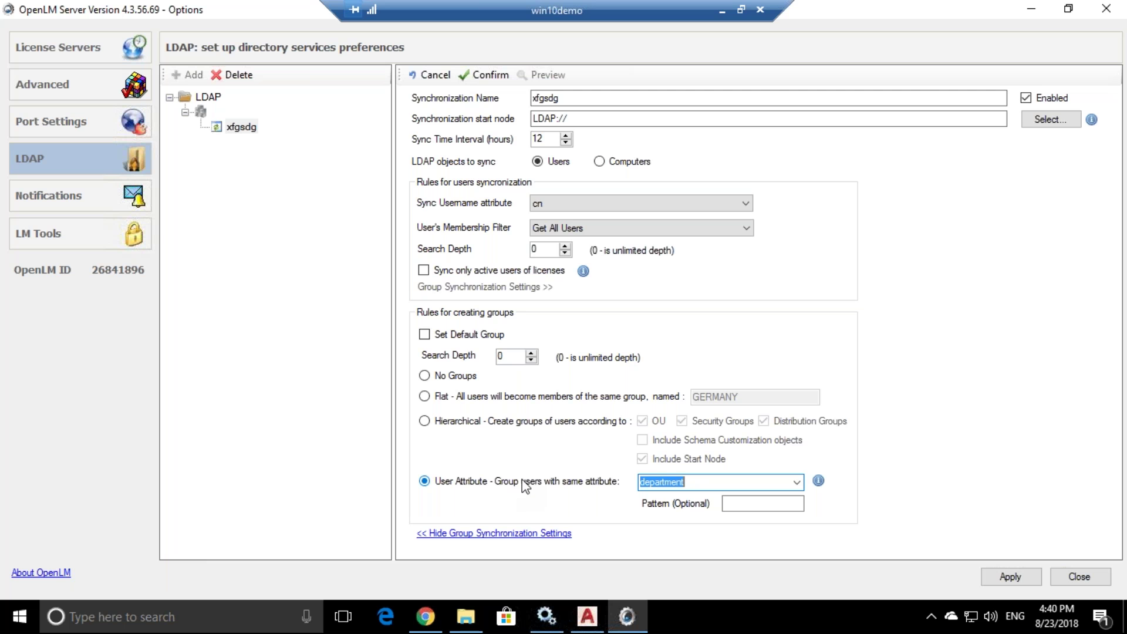
left_click(604, 482)
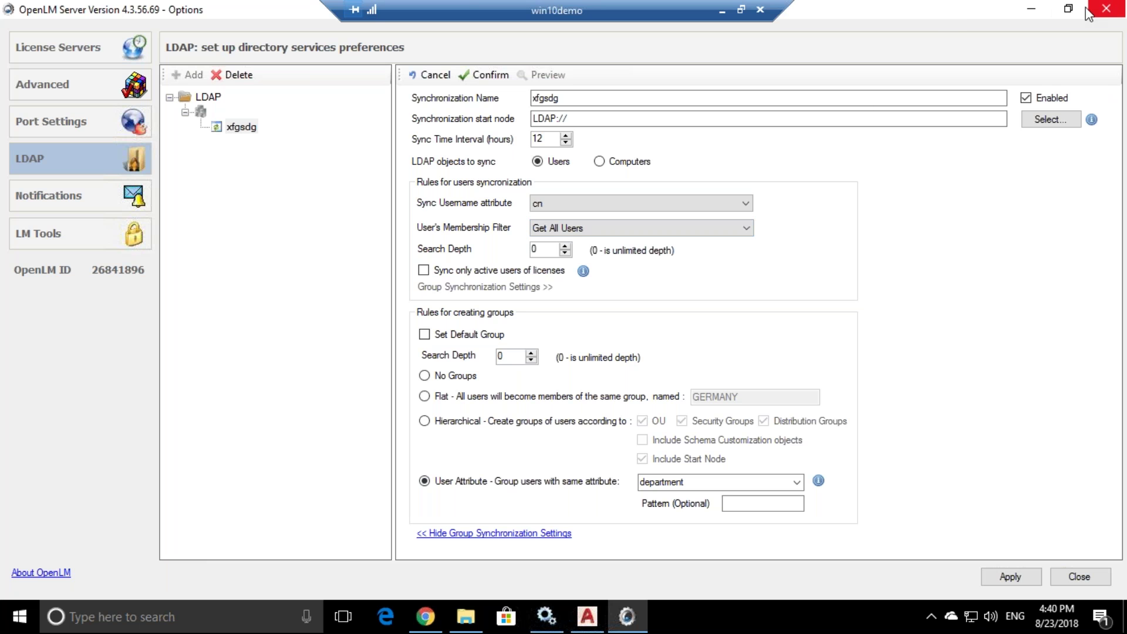
left_click(120, 56)
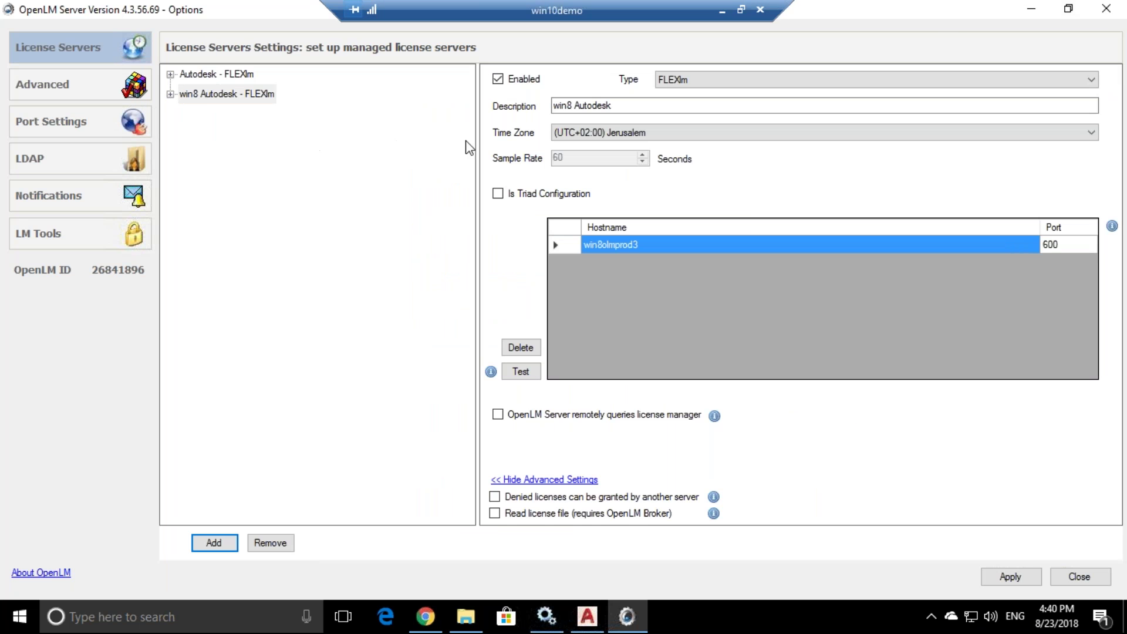
left_click(1105, 11)
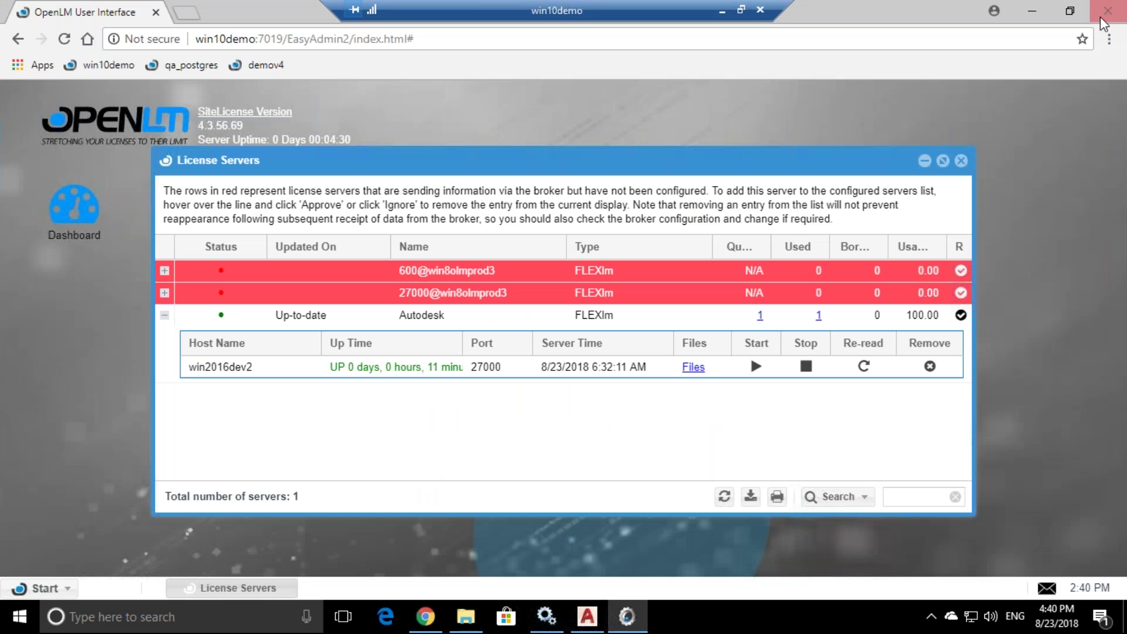
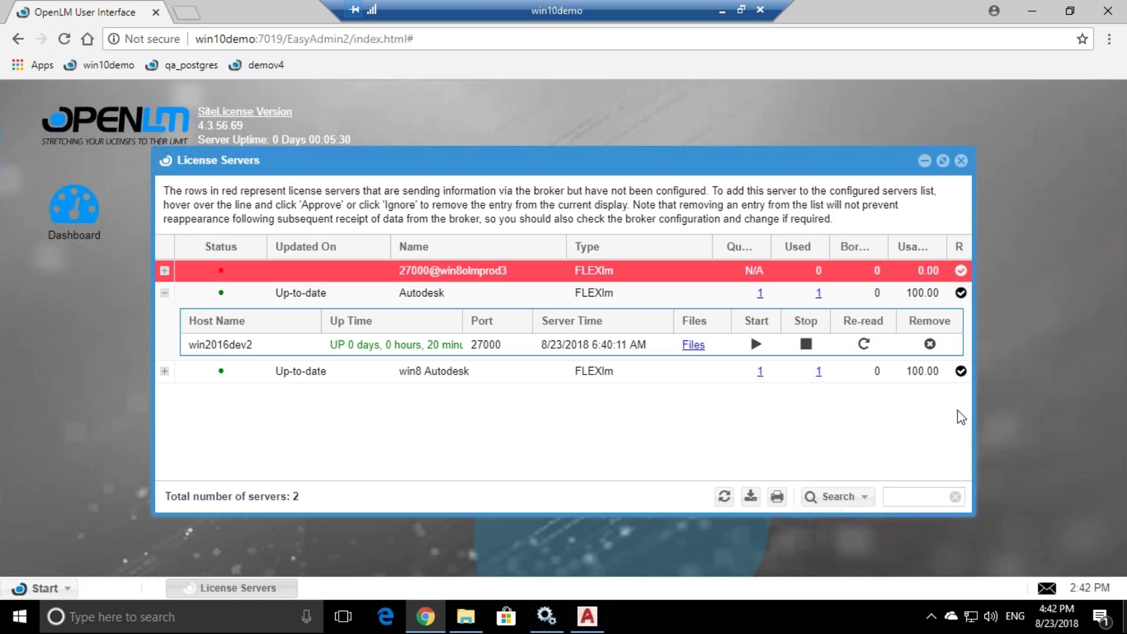
- Open a blank browser tab beside the EasyAdmin License Servers page and move the remote session bar aside
left_click(185, 14)
left_click_drag(574, 8, 766, 1)
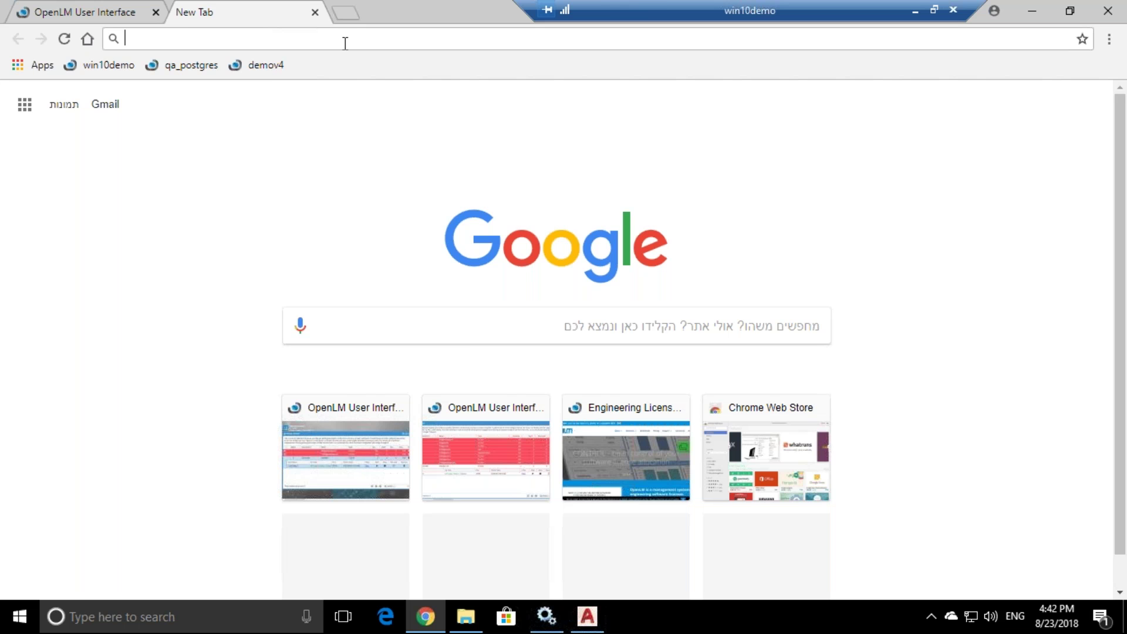
- Search openlm.com for 'bundle' and open the OpenLM Tutorial Bundle result in a new tab
left_click(606, 433)
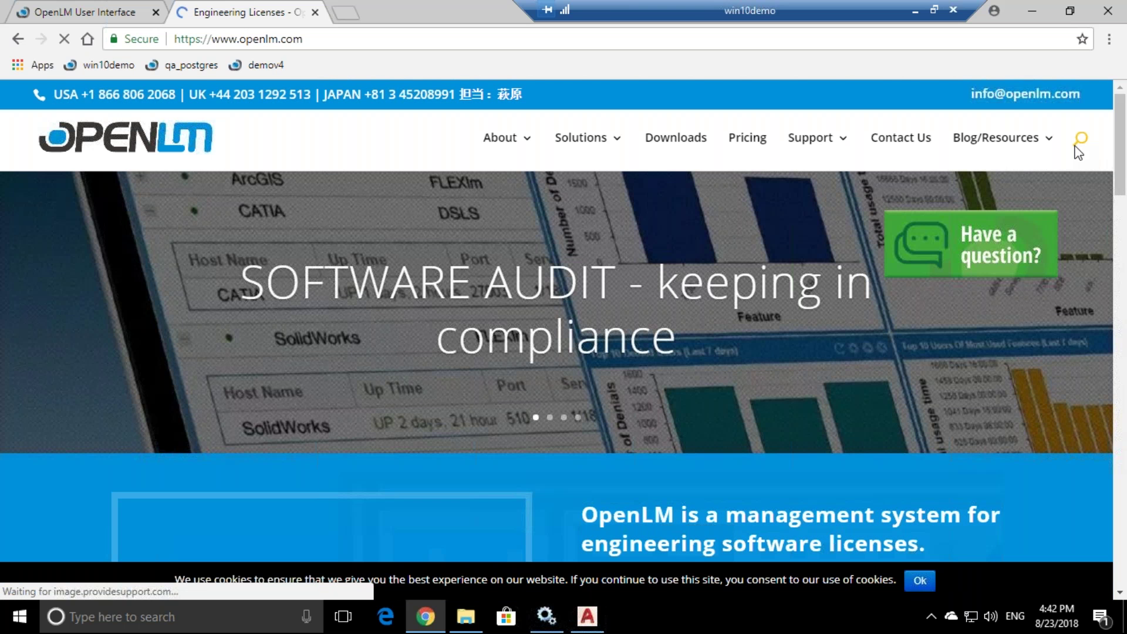
left_click(1079, 141)
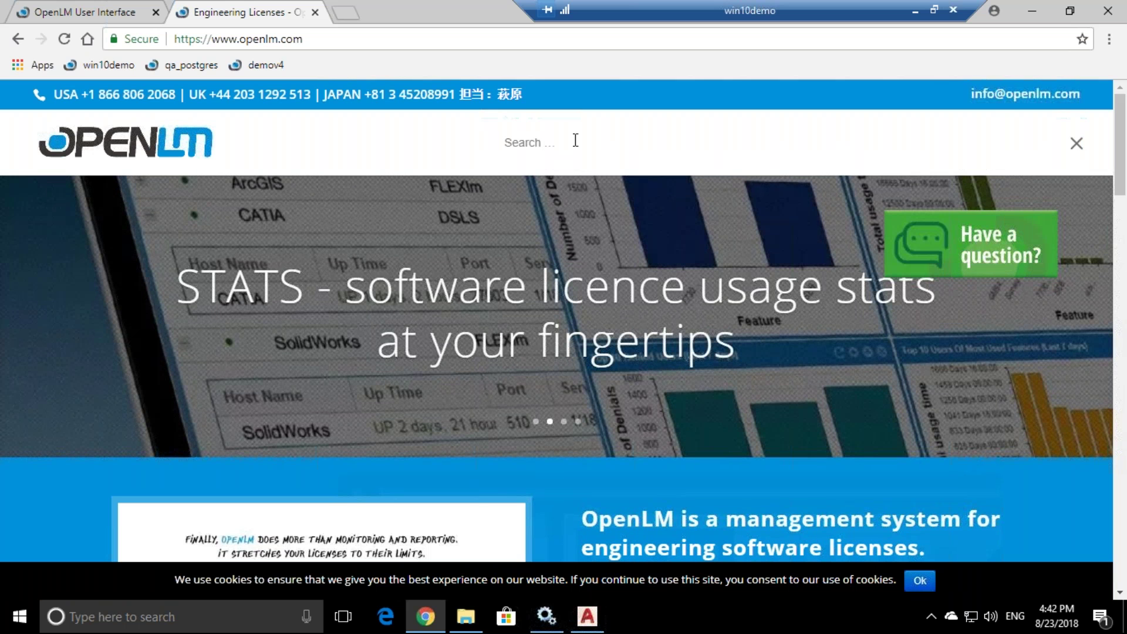
type("bundle")
key("Return")
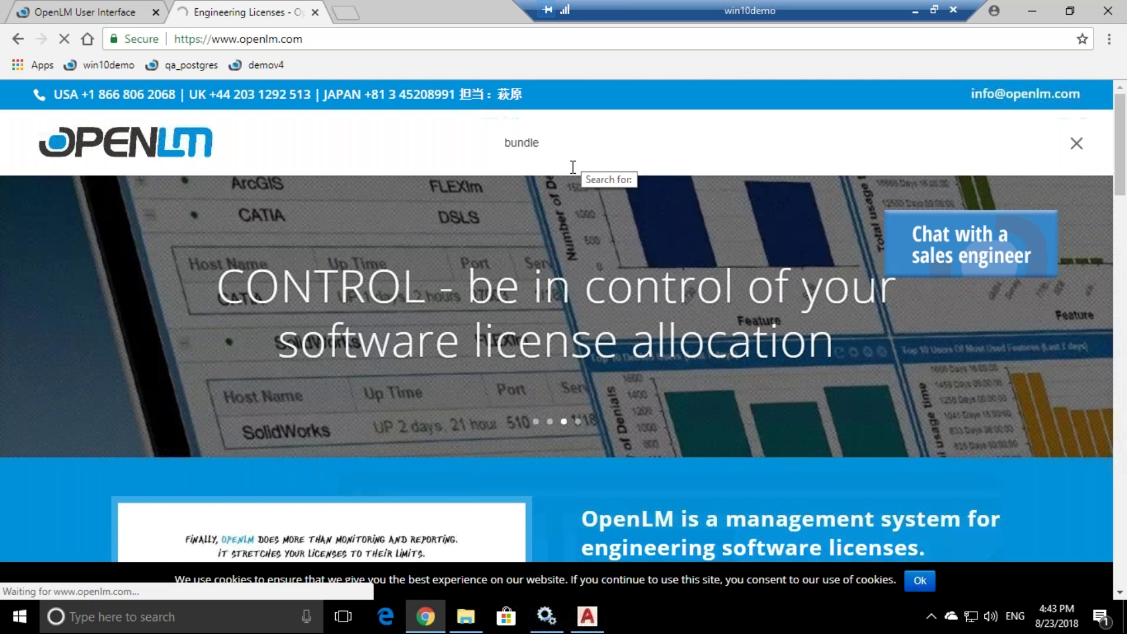
right_click(257, 234)
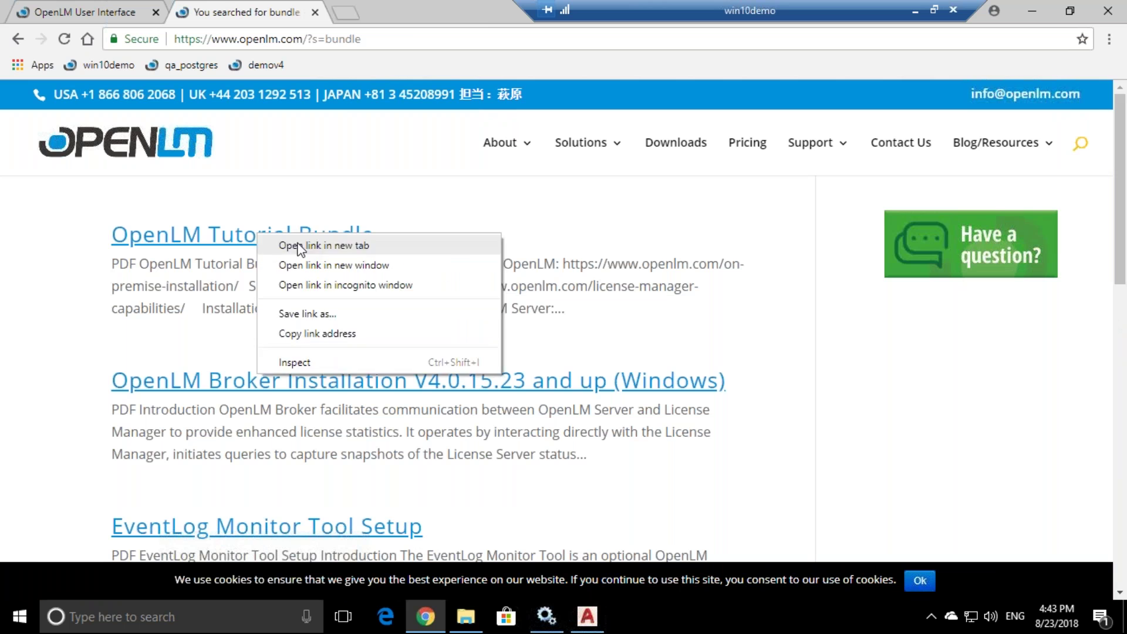
left_click(299, 245)
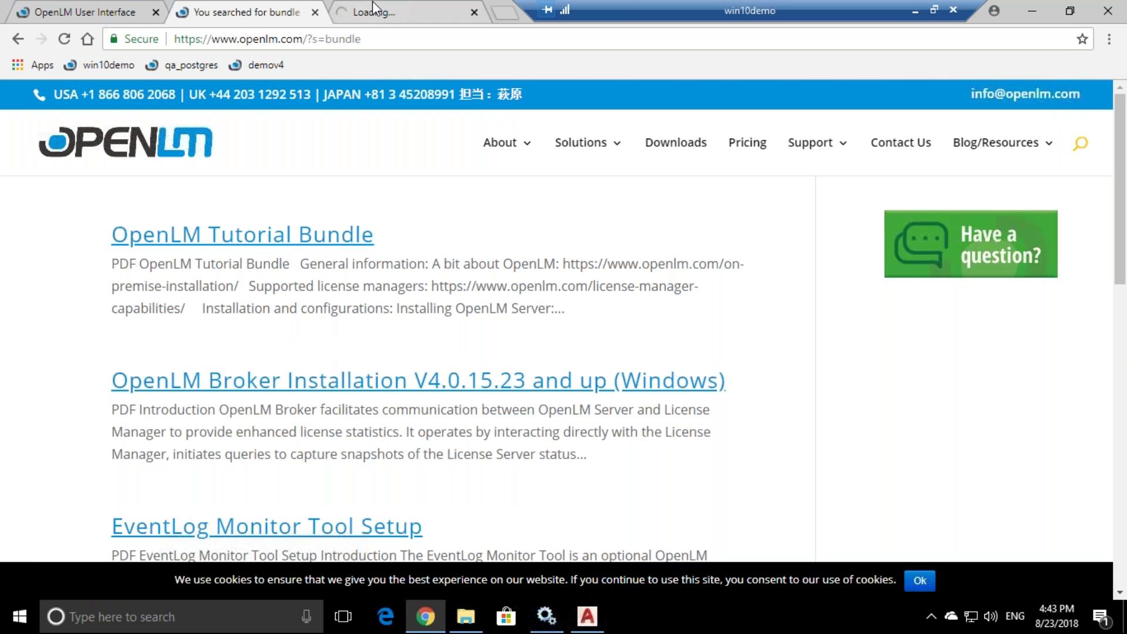
- Read the Tutorial Bundle article, highlighting lines such as the OpenLM Server installation guide link
left_click(372, 1)
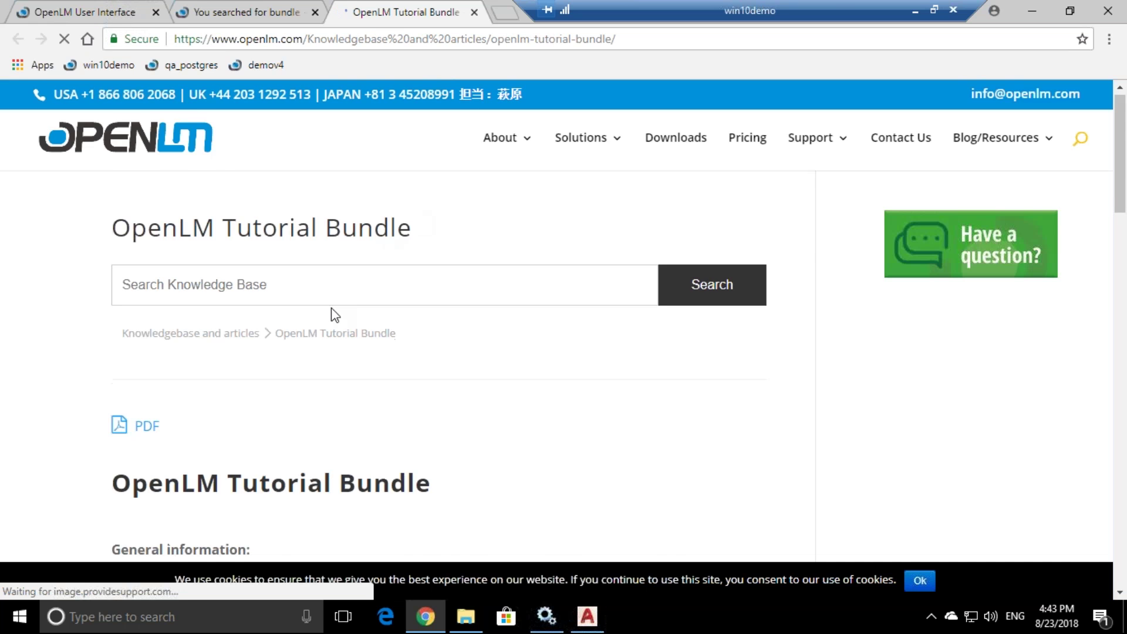
scroll(331, 307, "down", 6)
scroll(298, 312, "up", 1)
left_click_drag(111, 276, 421, 276)
scroll(163, 344, "down", 1)
left_click_drag(111, 317, 452, 317)
scroll(365, 381, "down", 3)
left_click_drag(88, 299, 179, 344)
scroll(179, 344, "down", 2)
left_click_drag(112, 275, 294, 319)
scroll(176, 254, "up", 1)
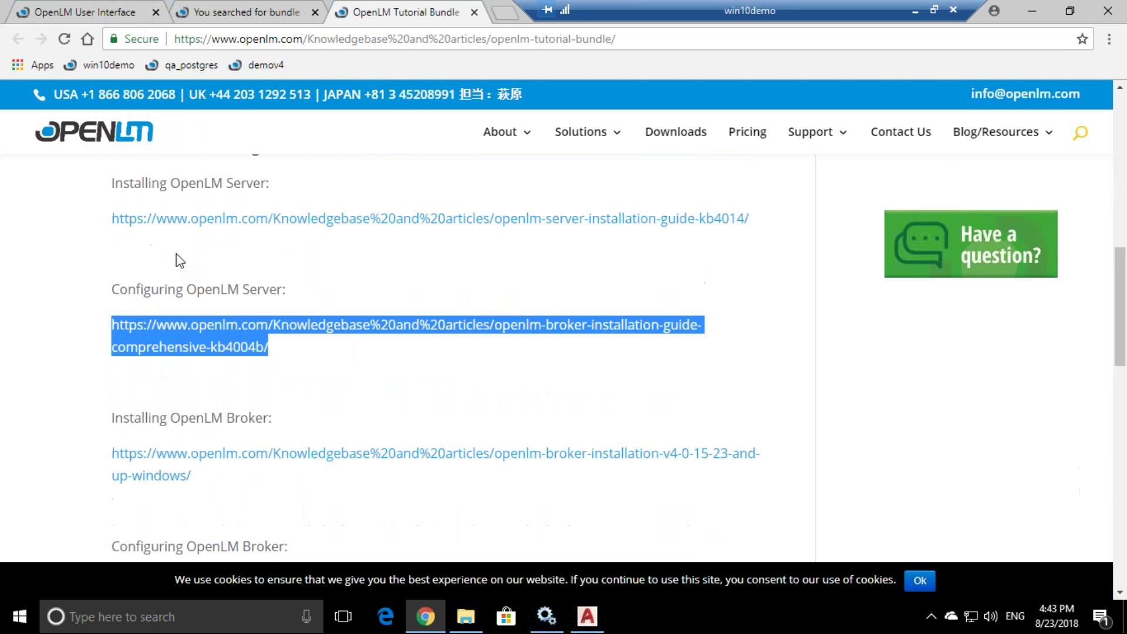
scroll(176, 254, "down", 2)
- Highlight the Installing and Configuring OpenLM Broker entries and the Tutorials section further down
left_click_drag(111, 280, 211, 344)
scroll(202, 344, "down", 1)
left_click_drag(110, 344, 305, 415)
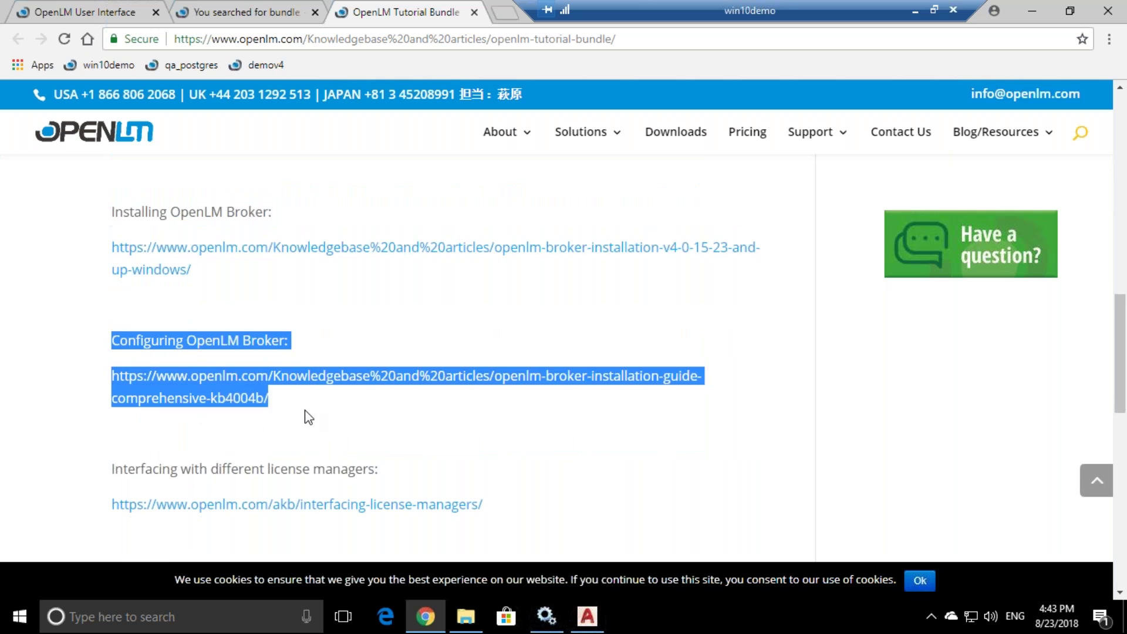
scroll(307, 417, "down", 3)
left_click_drag(111, 276, 493, 321)
left_click(520, 317)
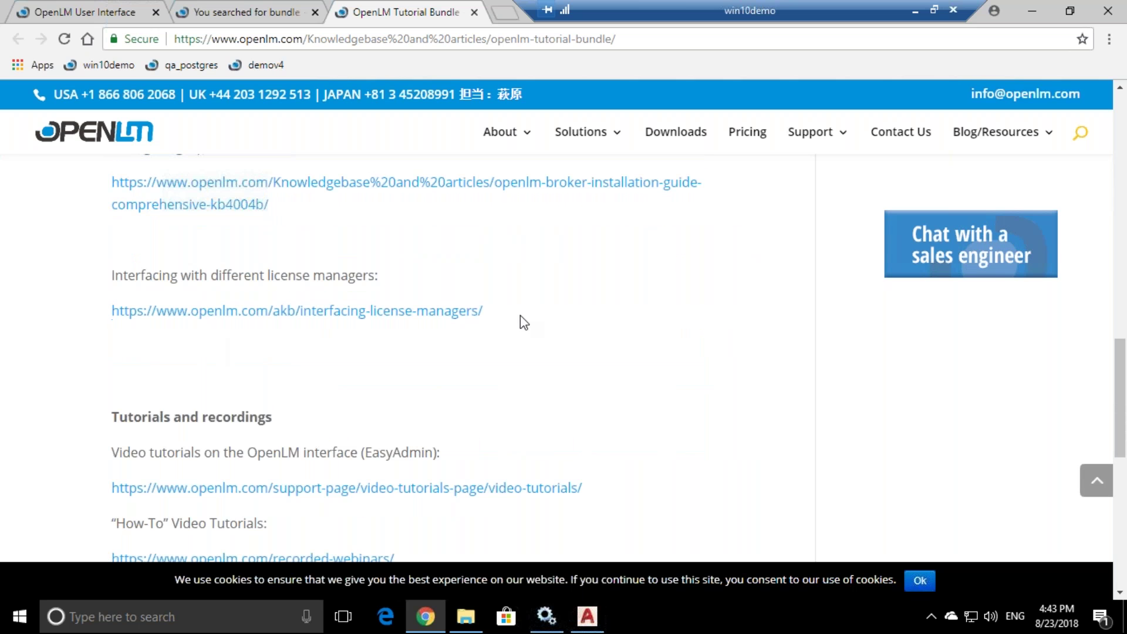
scroll(514, 320, "down", 2)
scroll(513, 322, "down", 1)
left_click_drag(111, 218, 449, 442)
left_click(449, 442)
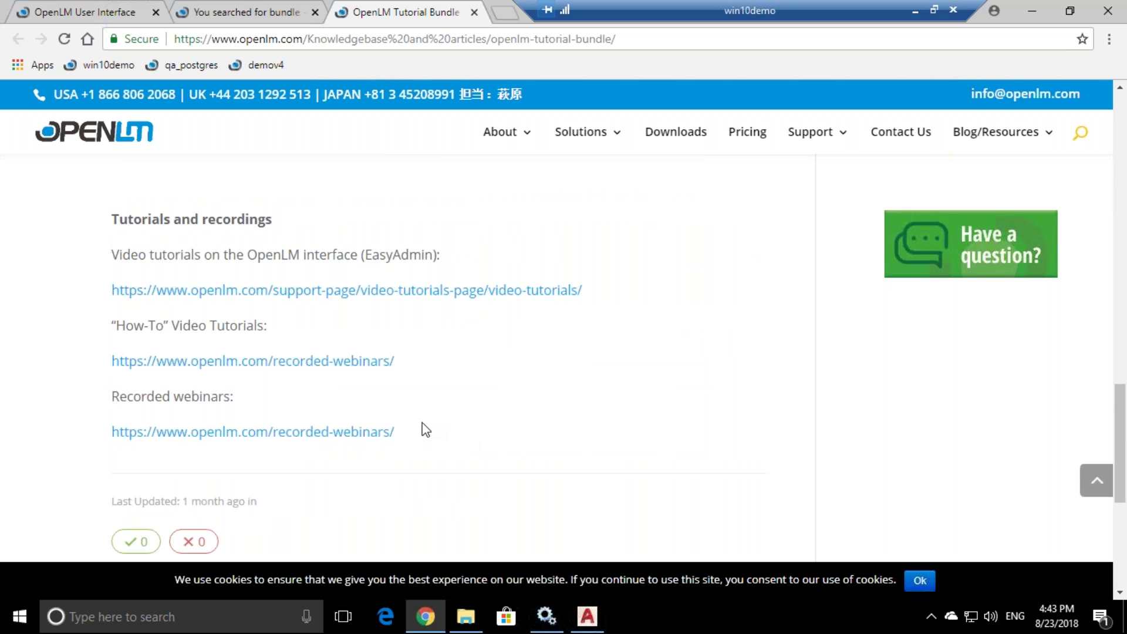
- Open the How-To video tutorials link in a new tab
left_click_drag(98, 360, 397, 368)
left_click(398, 369)
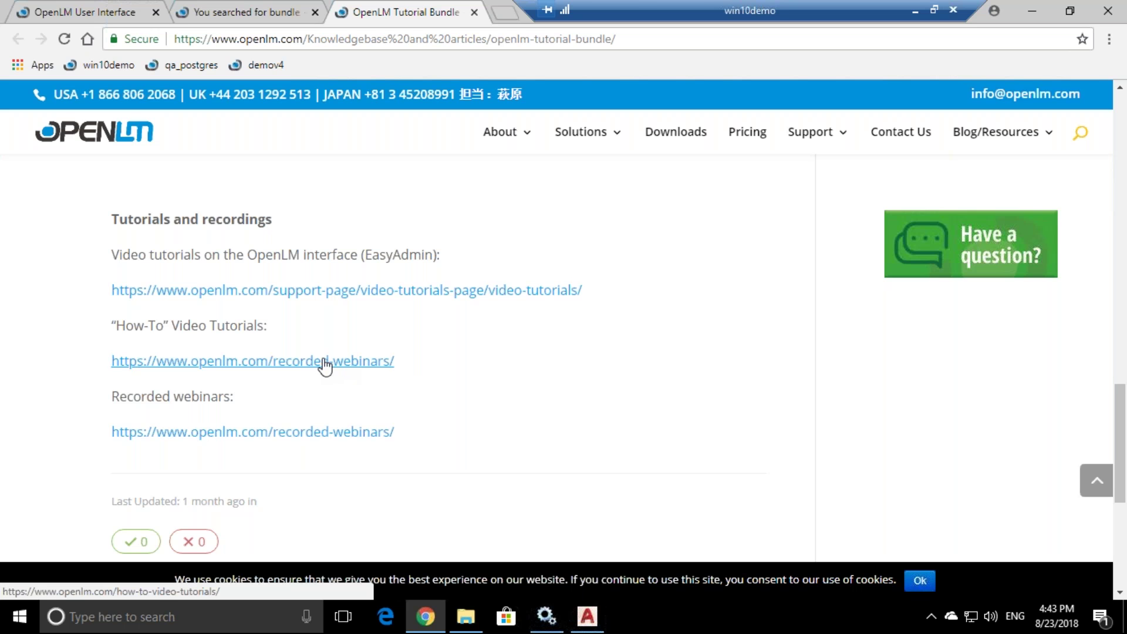
right_click(330, 364)
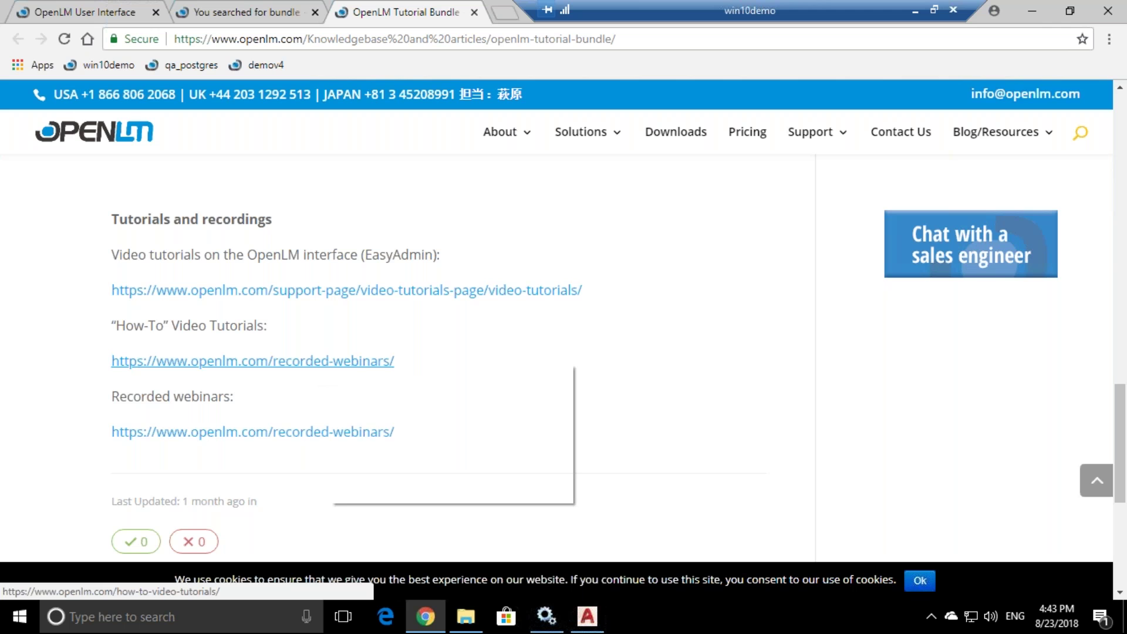
left_click(360, 370)
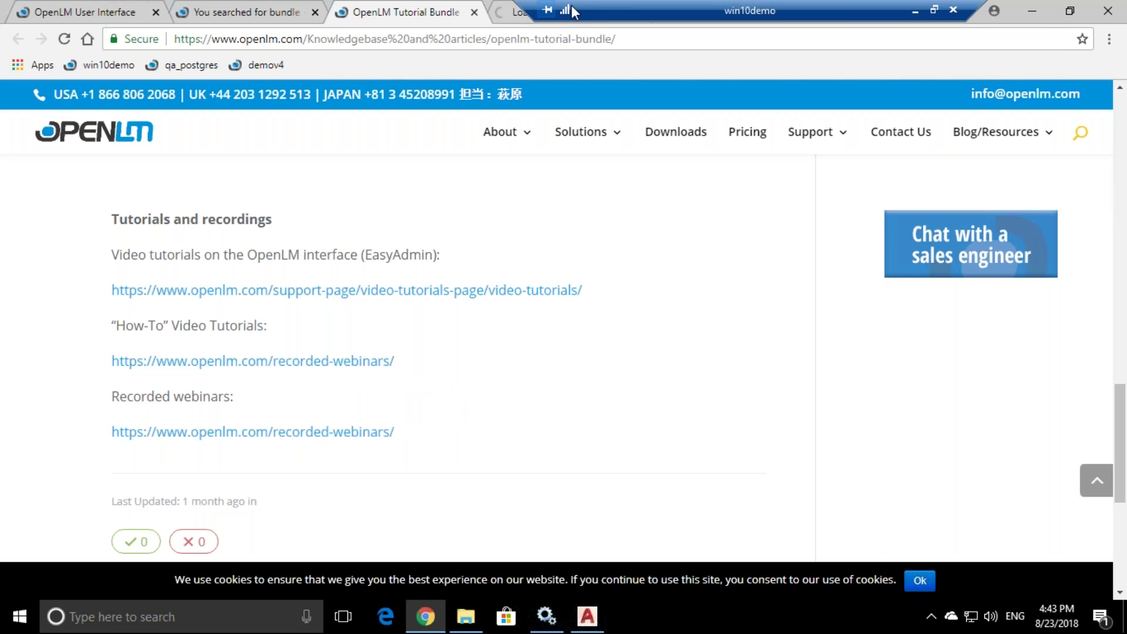
- Scroll through the How-To Video Tutorials page in its new tab
left_click(553, 18)
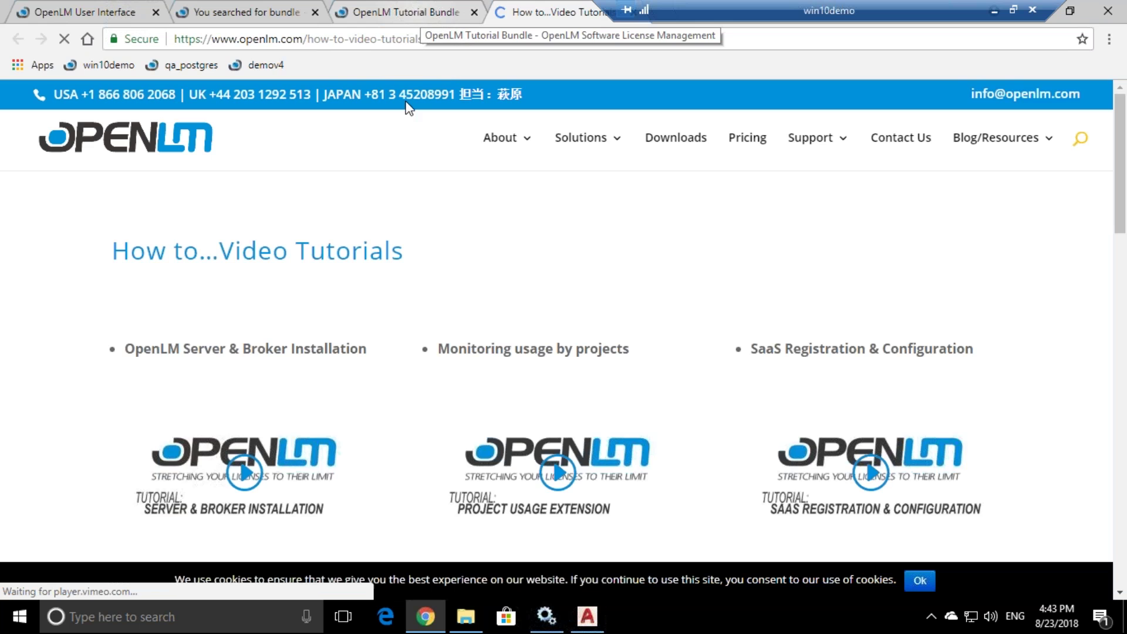
scroll(217, 410, "down", 1)
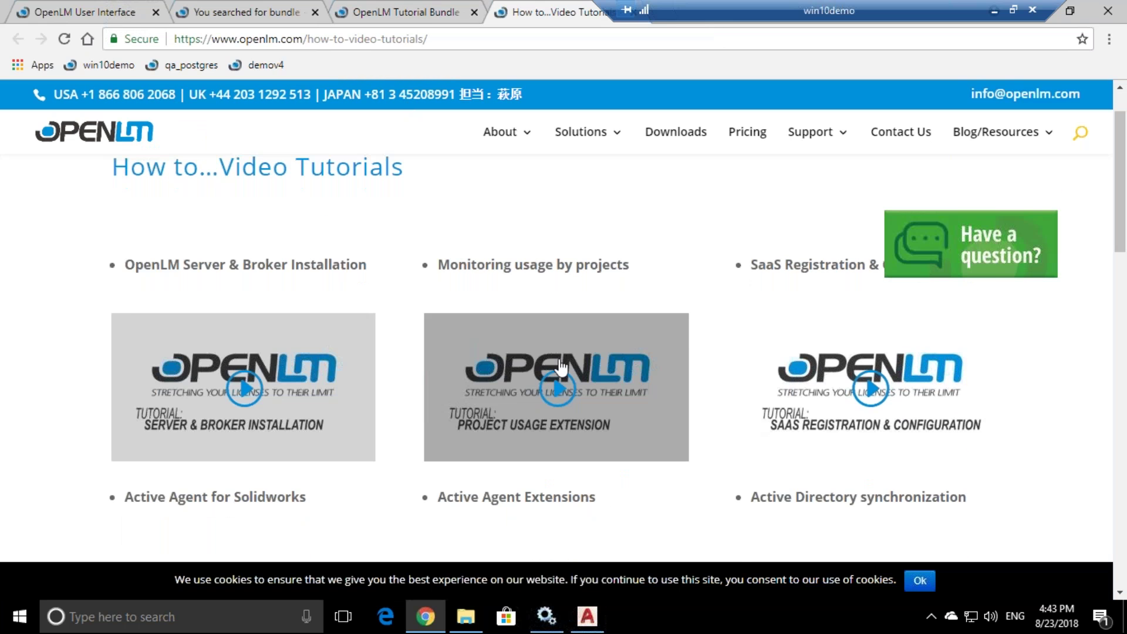
scroll(785, 415, "up", 1)
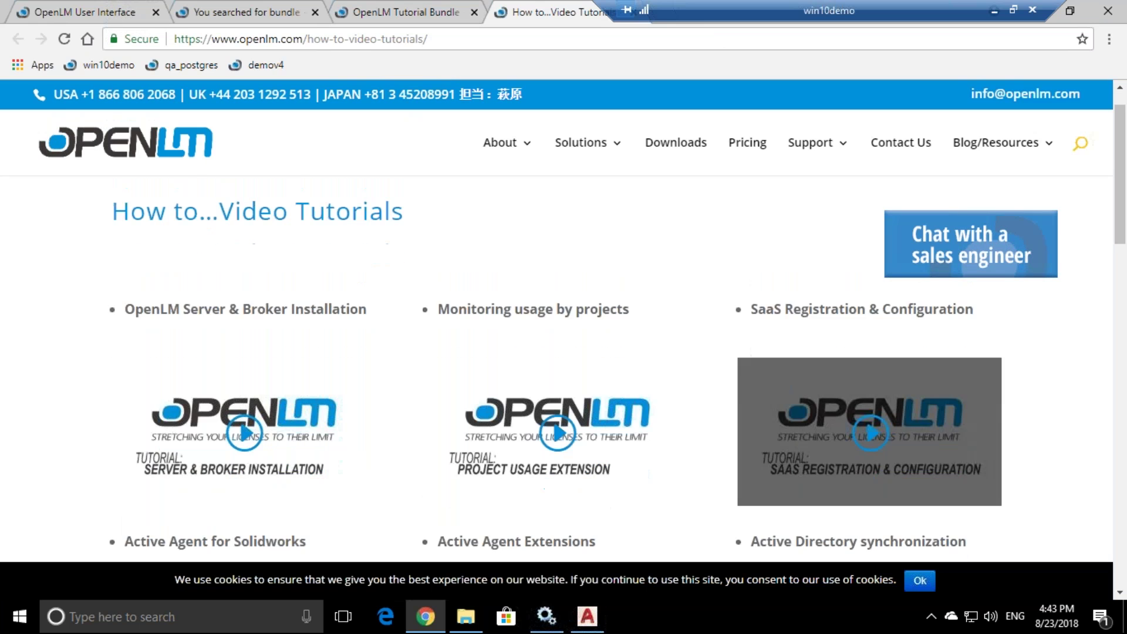
scroll(800, 325, "down", 4)
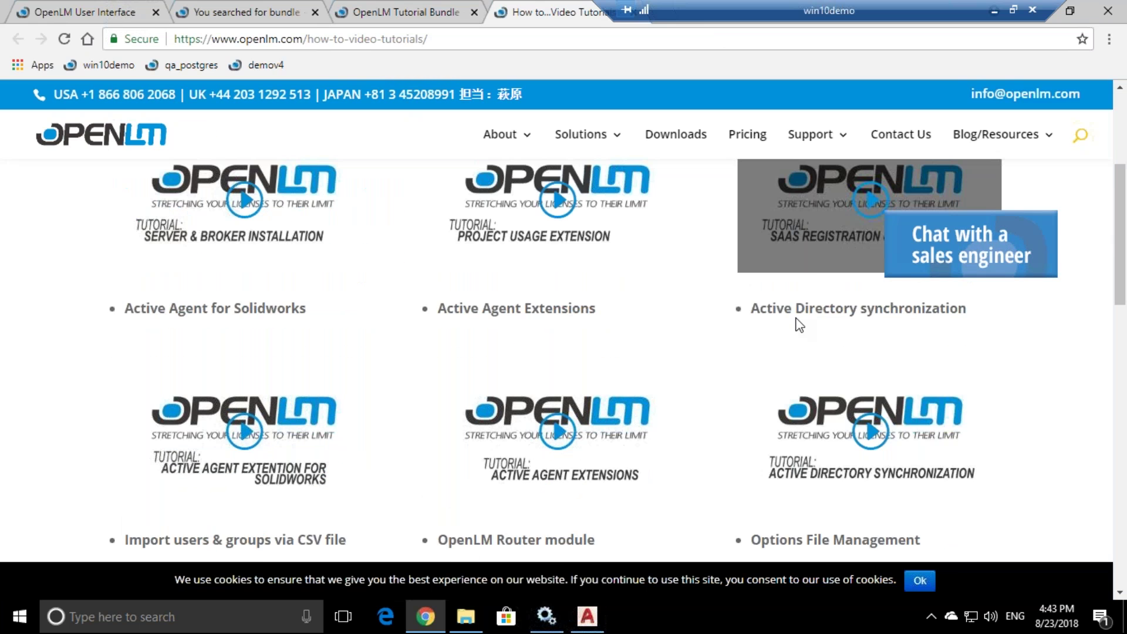
scroll(799, 324, "down", 1)
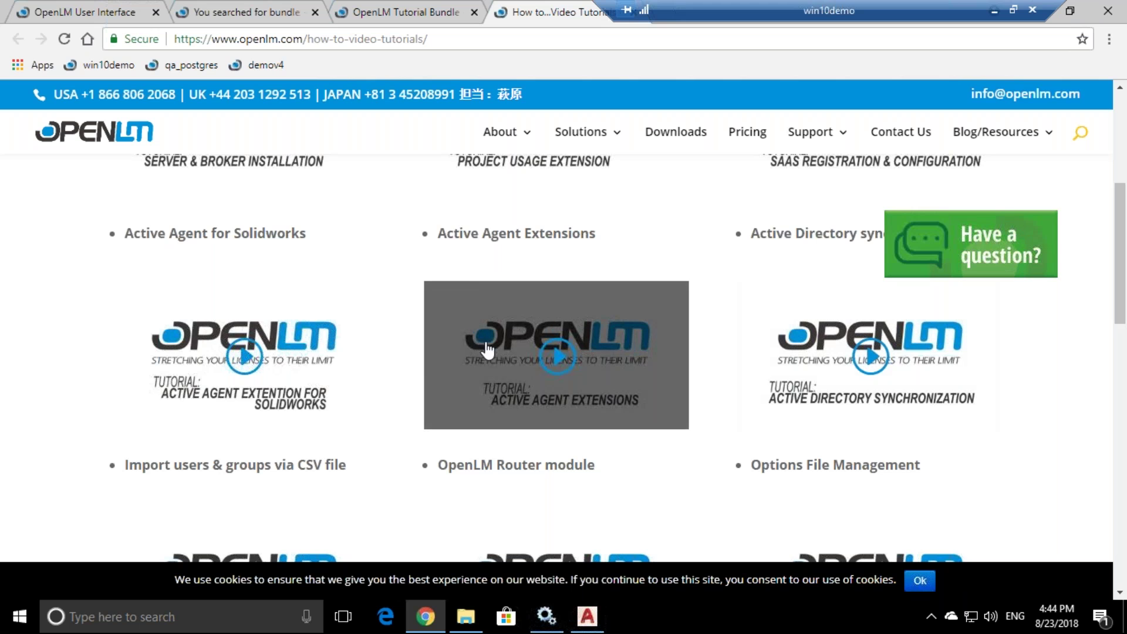
scroll(294, 340, "down", 1)
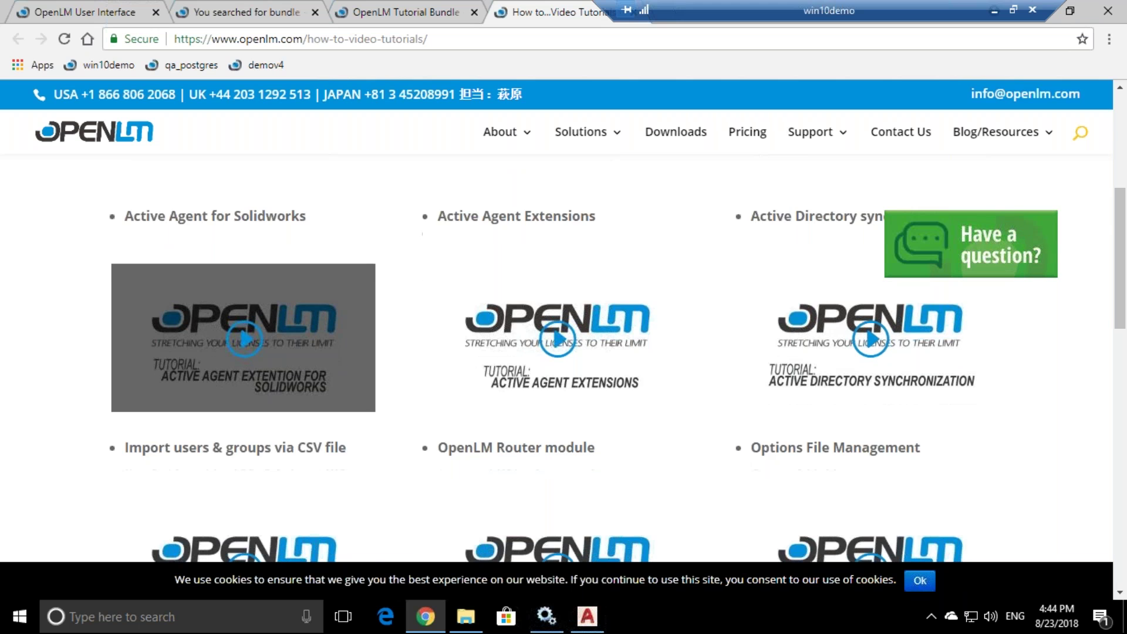
scroll(243, 364, "down", 3)
scroll(243, 364, "up", 2)
scroll(243, 364, "down", 7)
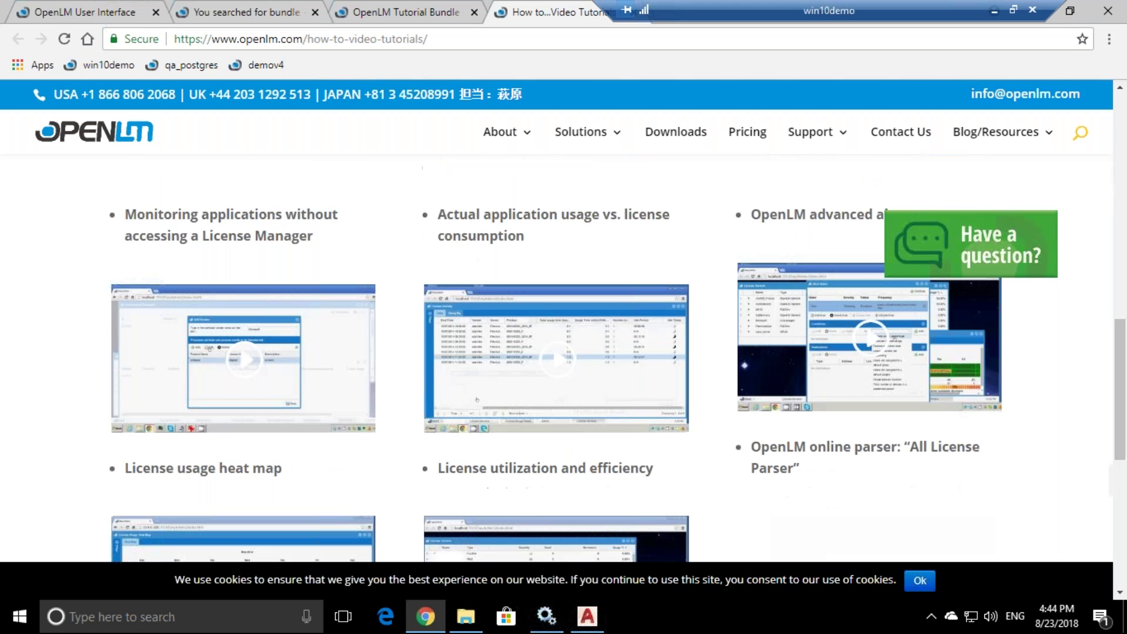
scroll(484, 339, "down", 5)
scroll(484, 338, "up", 11)
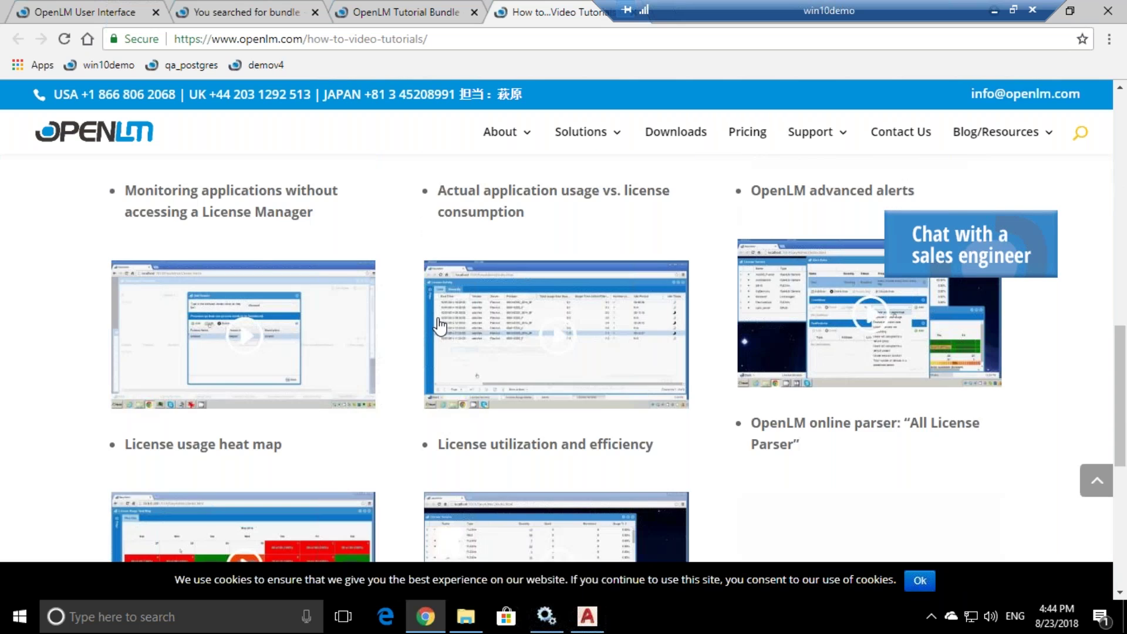
scroll(528, 411, "up", 7)
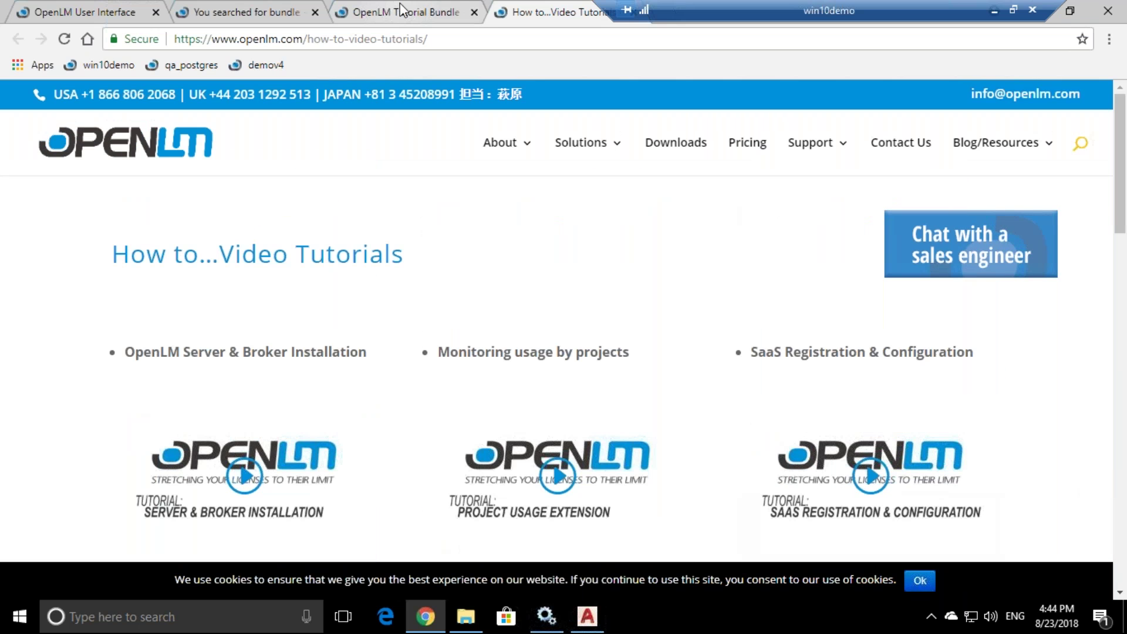
- Open a tutorial link from the Tutorial Bundle article in a new tab
left_click(401, 10)
right_click(240, 293)
left_click(253, 297)
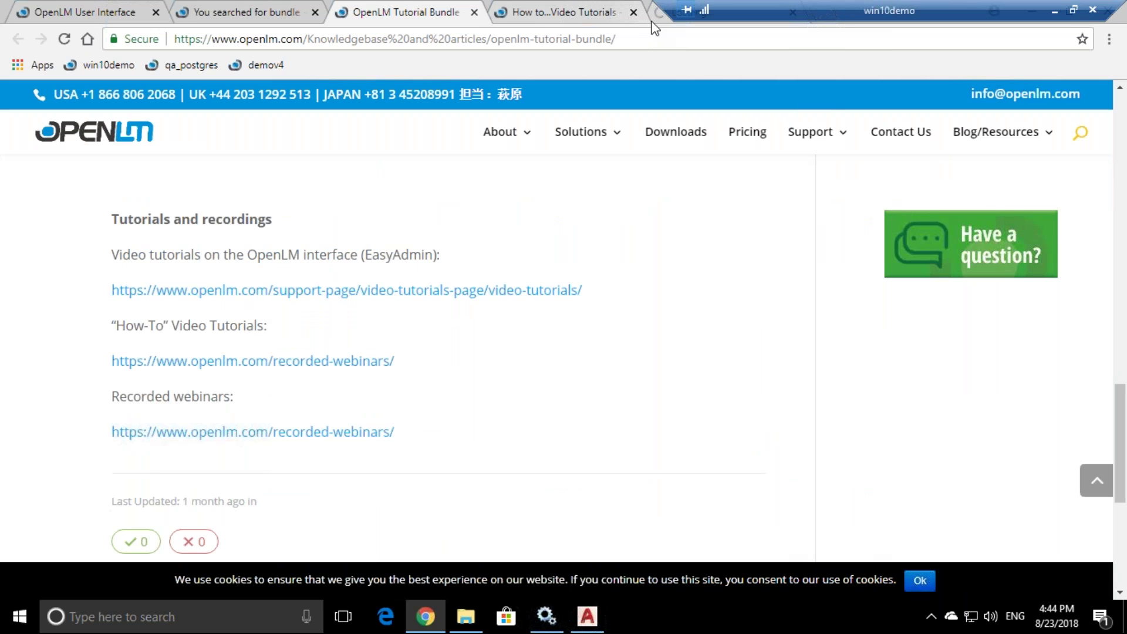
- Open the EasyAdmin video tutorials page from the Tutorial Bundle article and scroll through its thumbnails
left_click(662, 21)
left_click(455, 14)
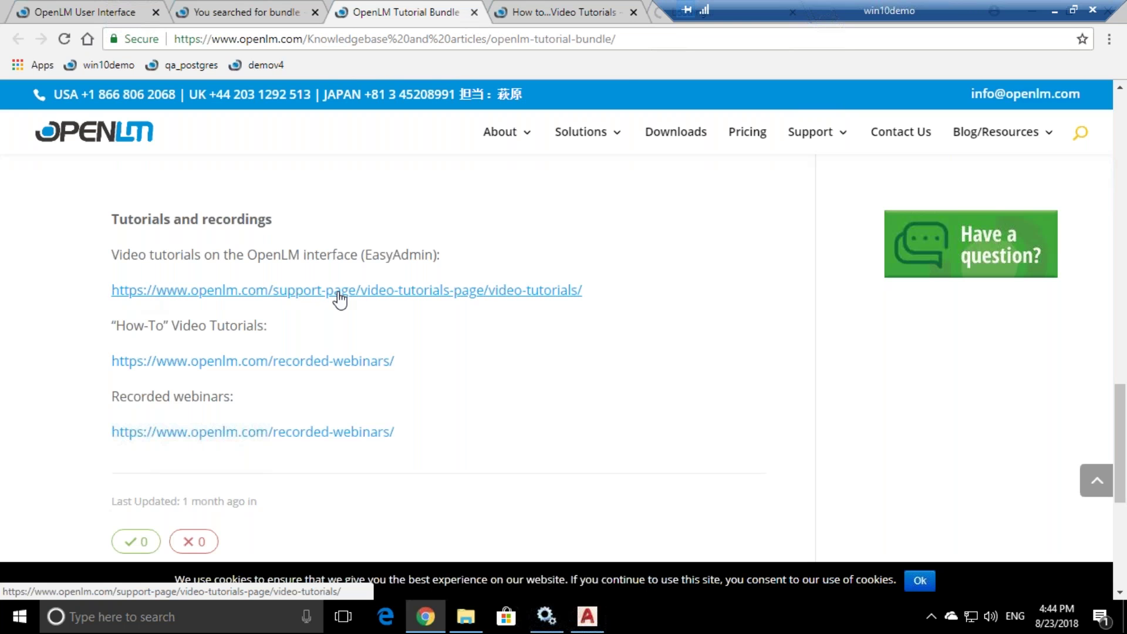
left_click(526, 290)
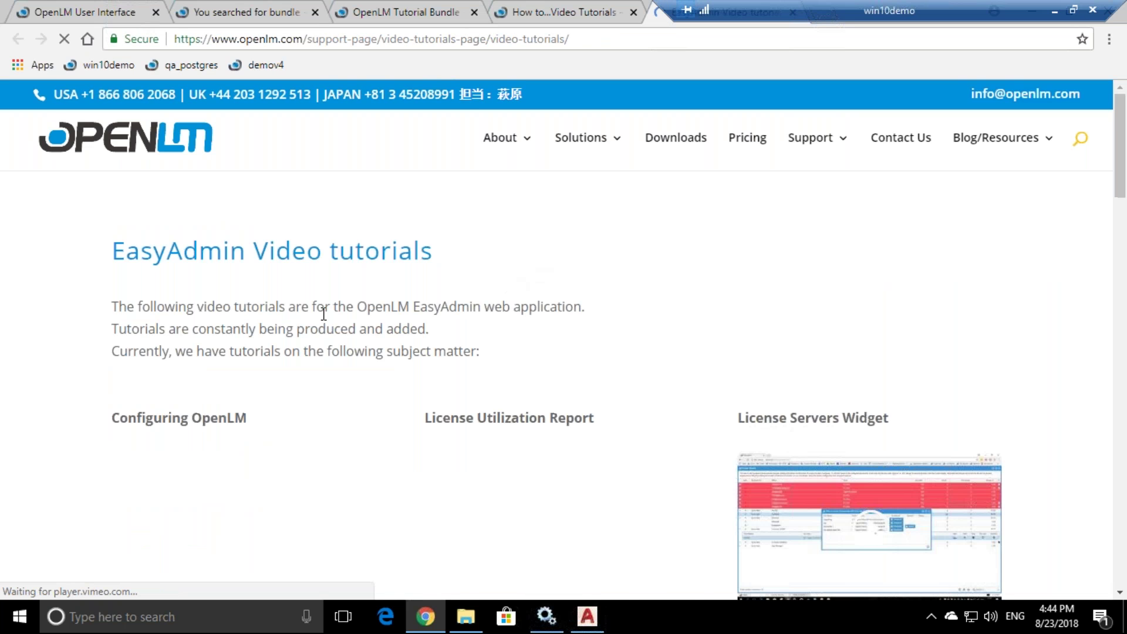
scroll(322, 315, "down", 1)
scroll(556, 364, "down", 2)
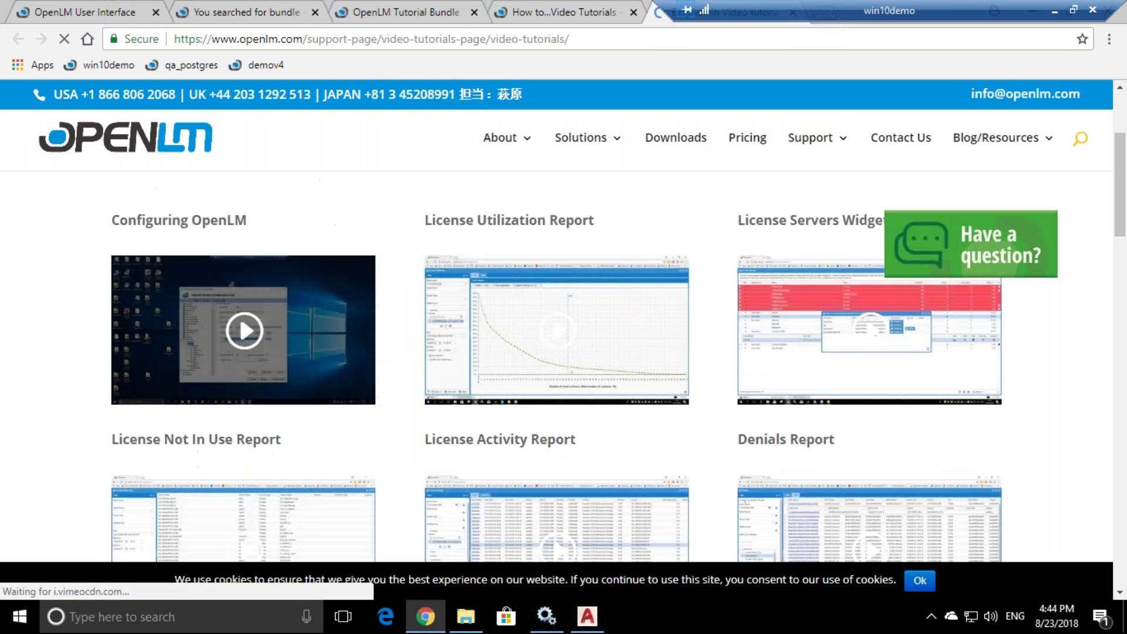
scroll(255, 384, "down", 2)
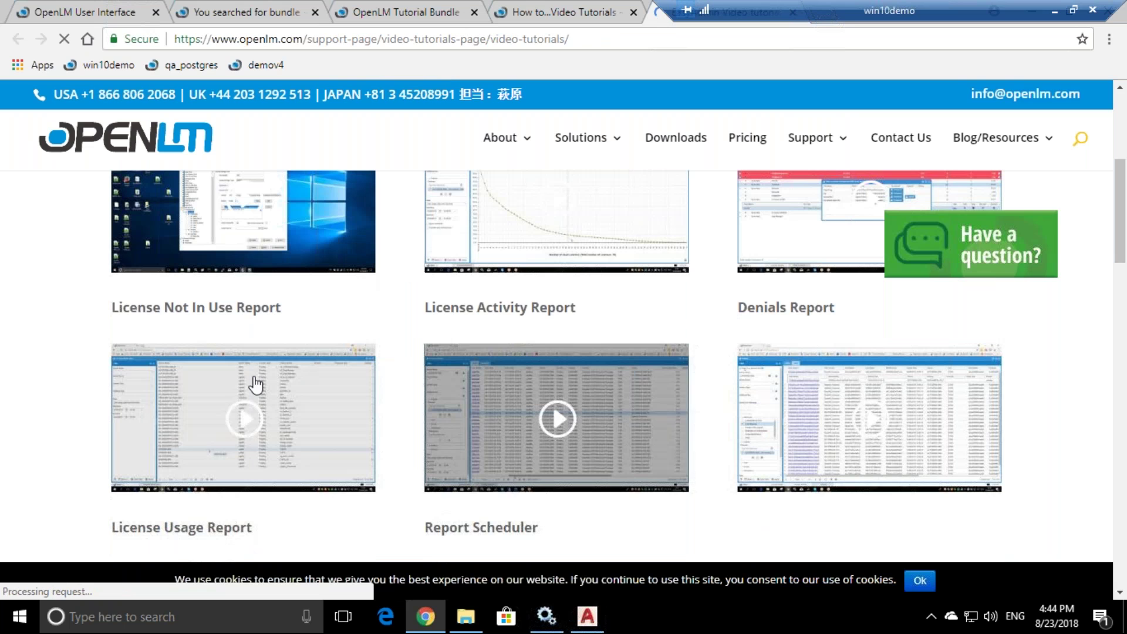
scroll(681, 328, "up", 2)
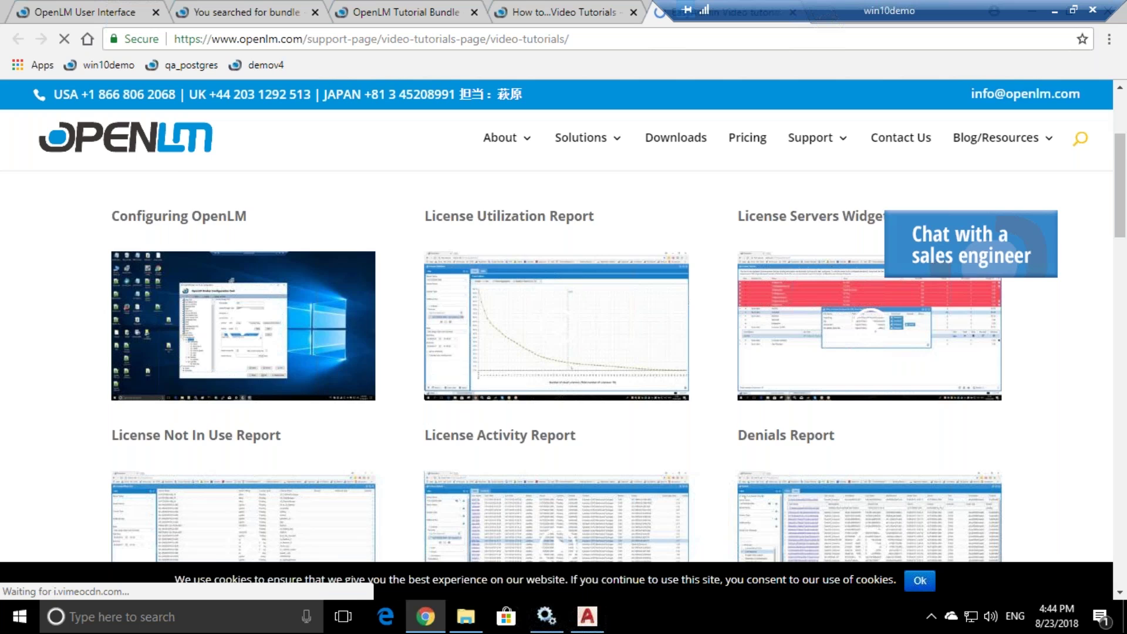
scroll(313, 245, "down", 3)
scroll(312, 247, "up", 3)
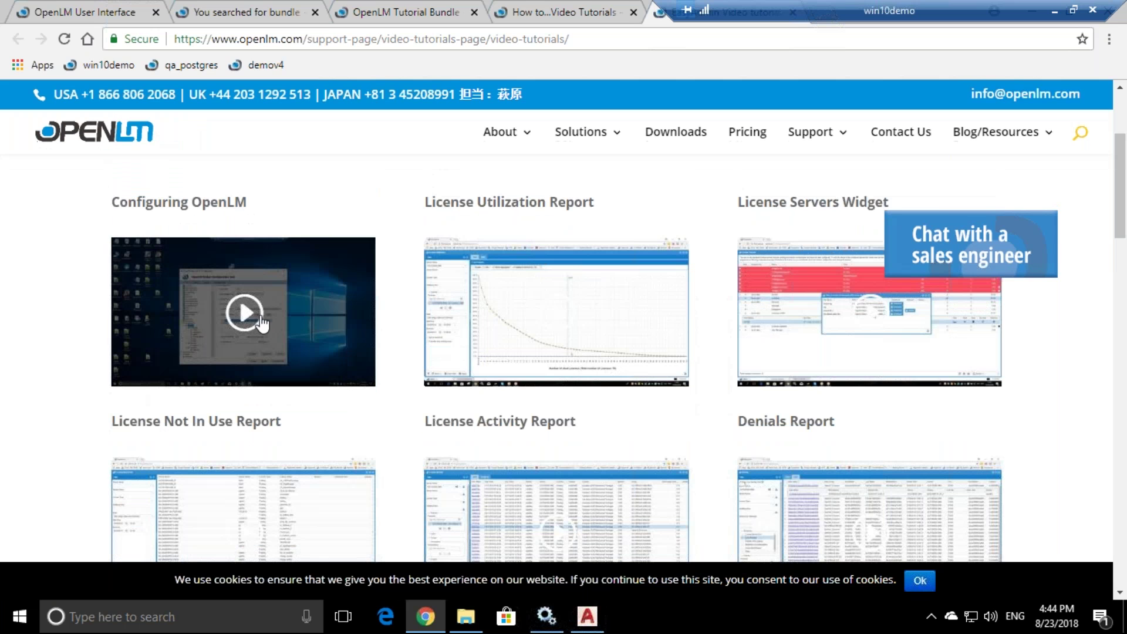
scroll(260, 322, "down", 5)
scroll(286, 318, "down", 3)
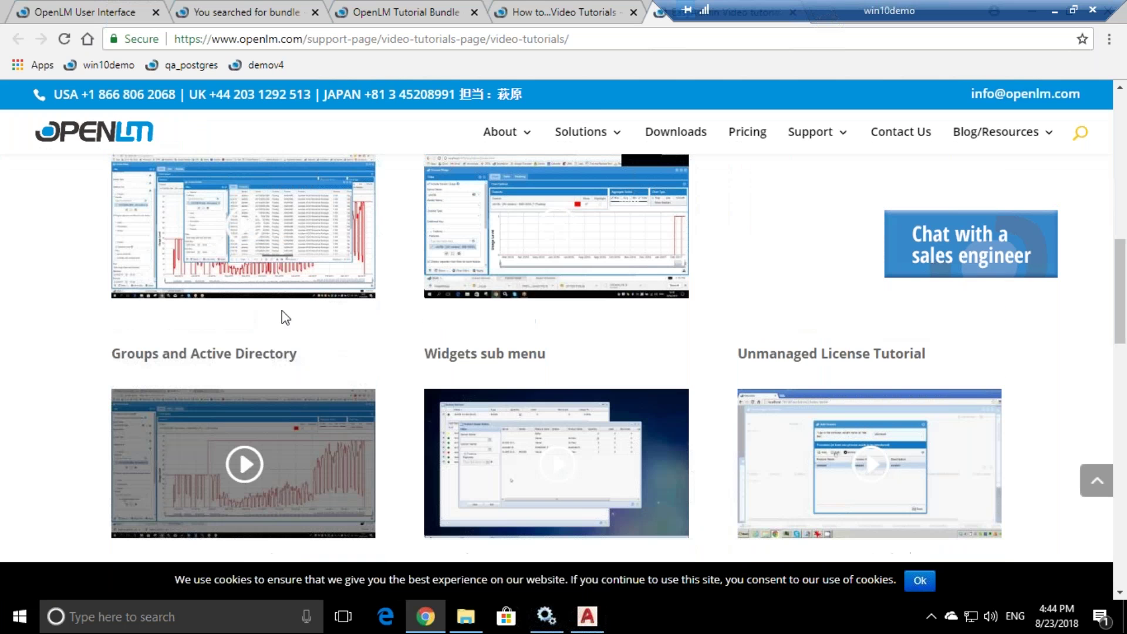
scroll(285, 318, "down", 4)
scroll(556, 352, "down", 2)
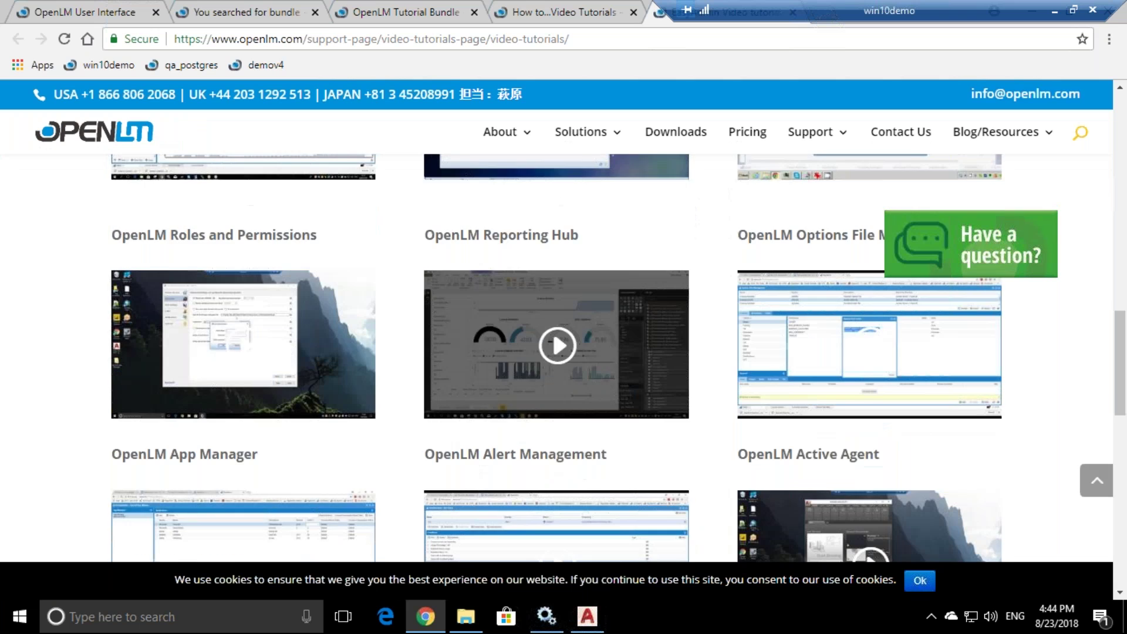
scroll(564, 373, "down", 2)
scroll(564, 373, "down", 2)
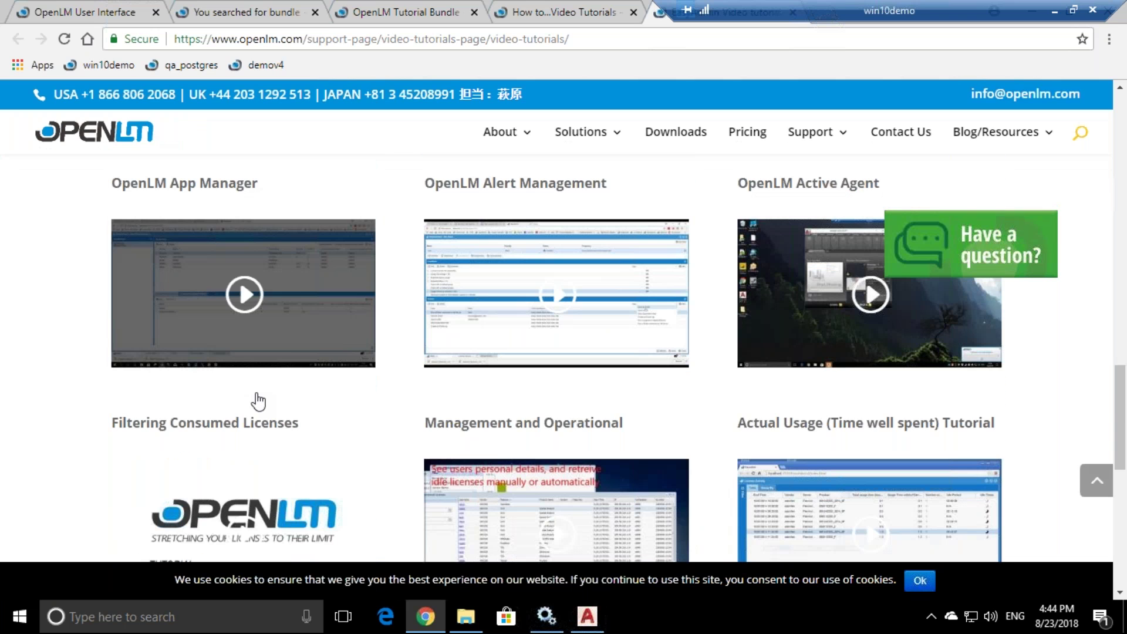
scroll(376, 387, "down", 2)
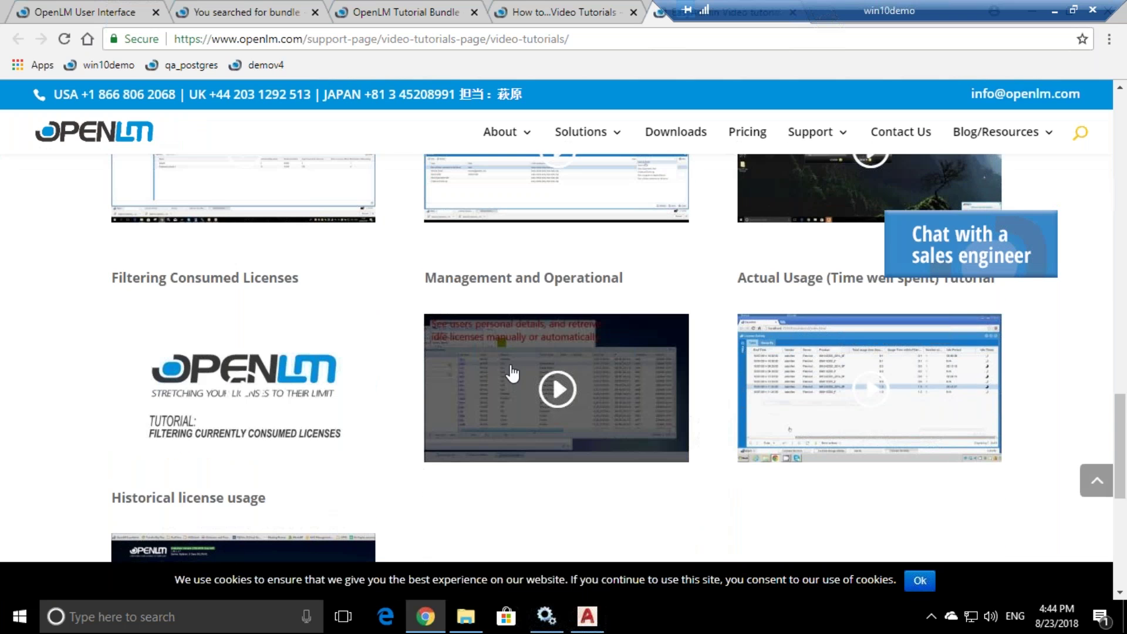
scroll(513, 374, "up", 5)
scroll(515, 374, "up", 10)
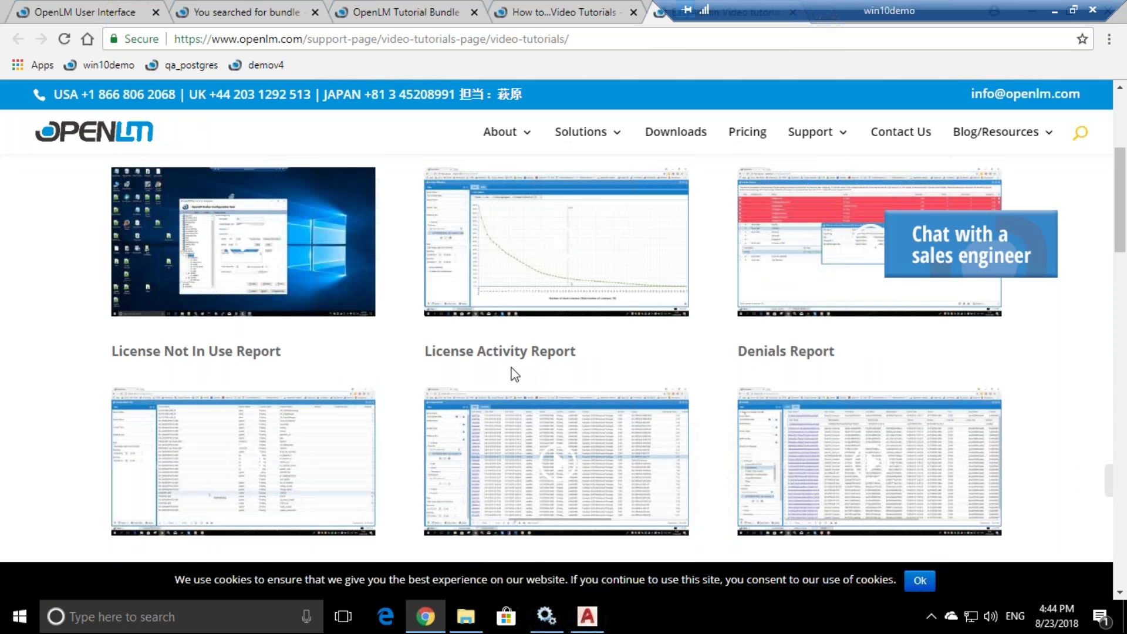
scroll(515, 374, "up", 5)
- Open the Tutorial Bundle article's recorded webinars link in a new tab
left_click(558, 12)
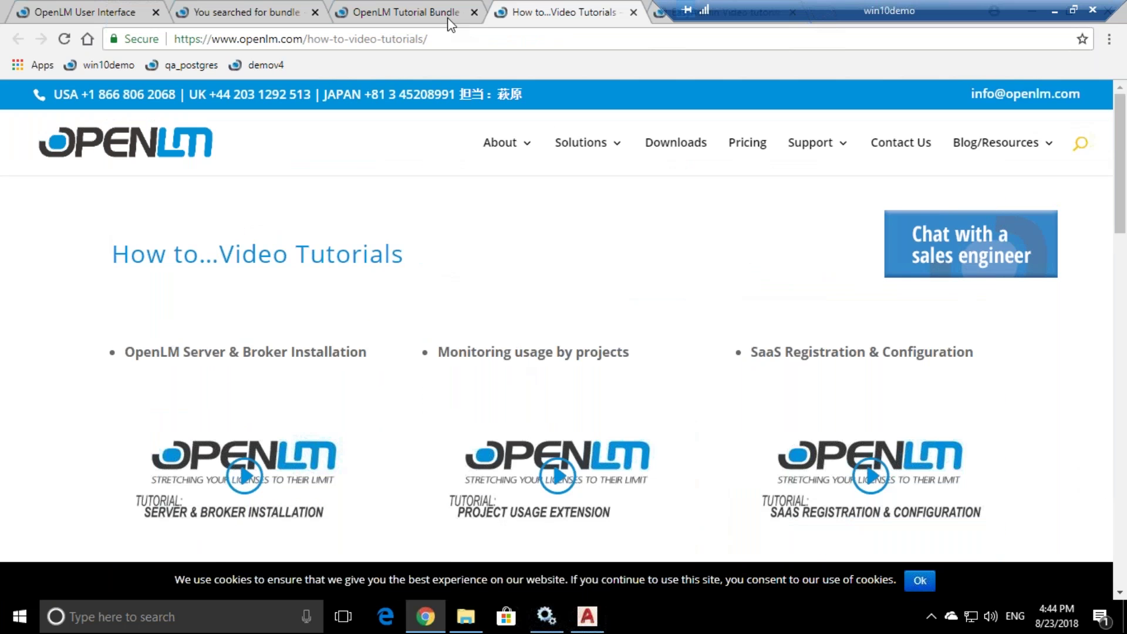
left_click(449, 20)
right_click(154, 433)
left_click(188, 444)
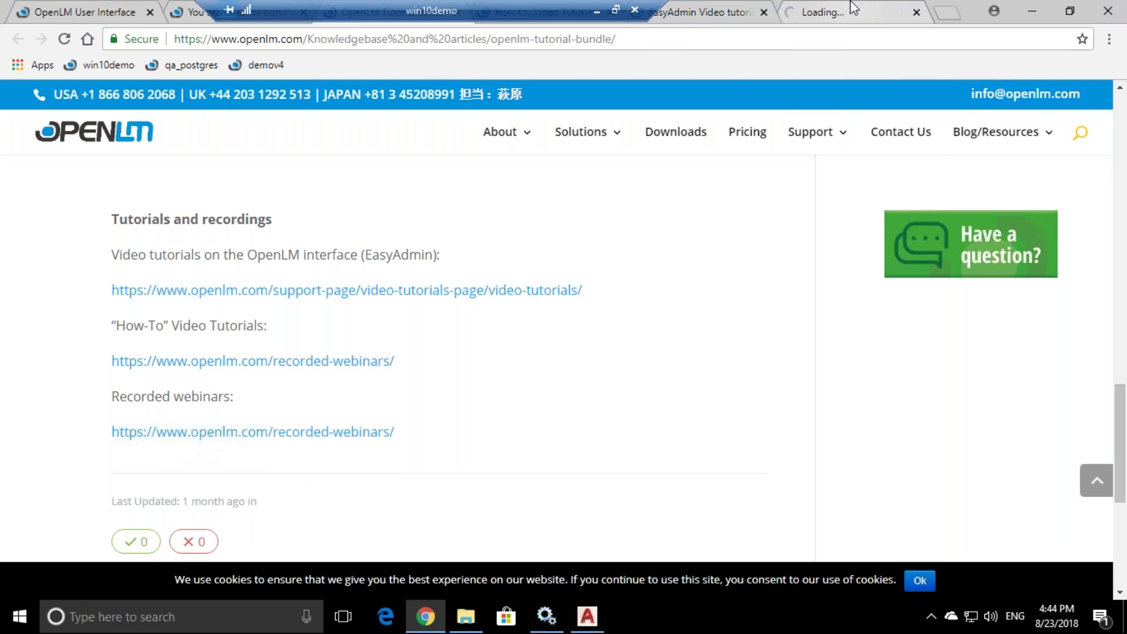
- Scroll through the Recorded Webinars list of dated workshops, then return to EasyAdmin License Servers
left_click(839, 14)
left_click_drag(432, 10, 287, 3)
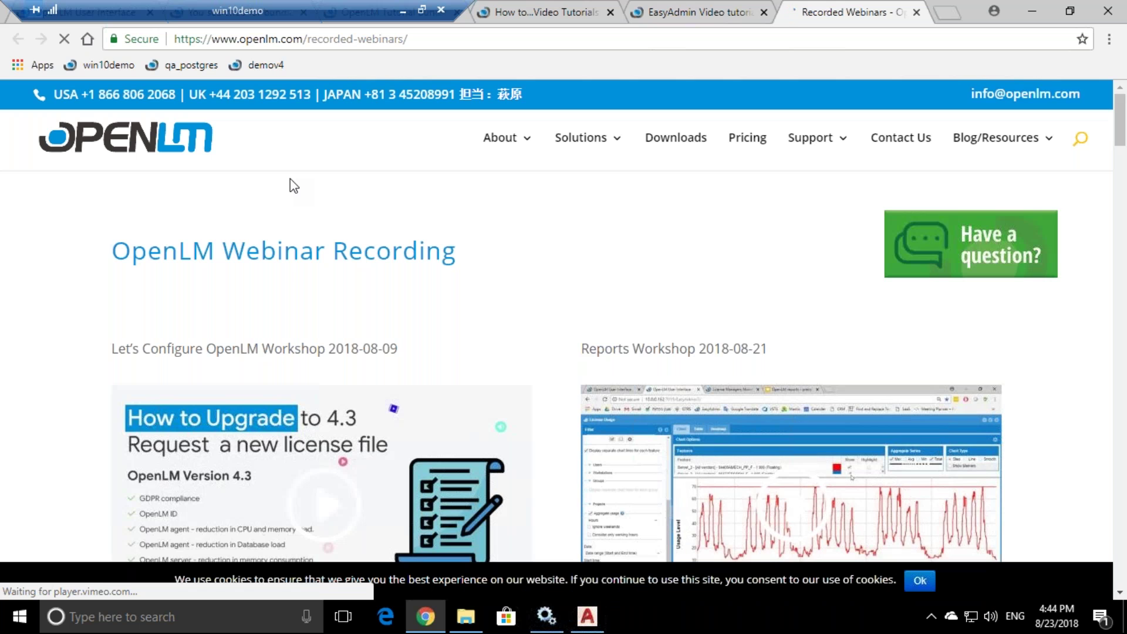
scroll(329, 317, "down", 1)
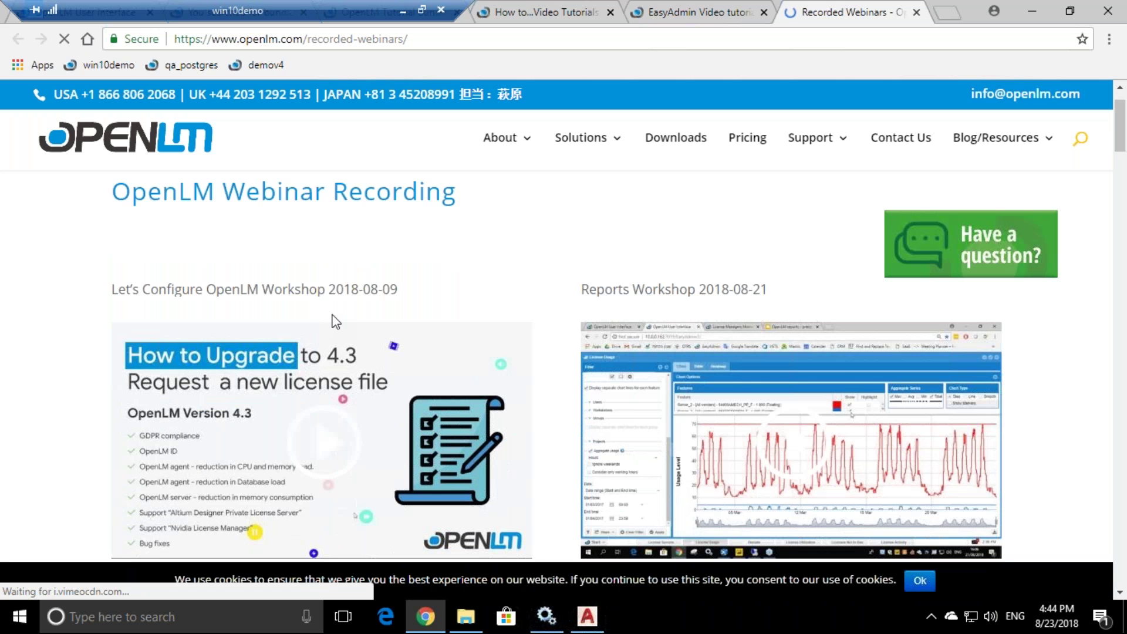
scroll(335, 322, "down", 5)
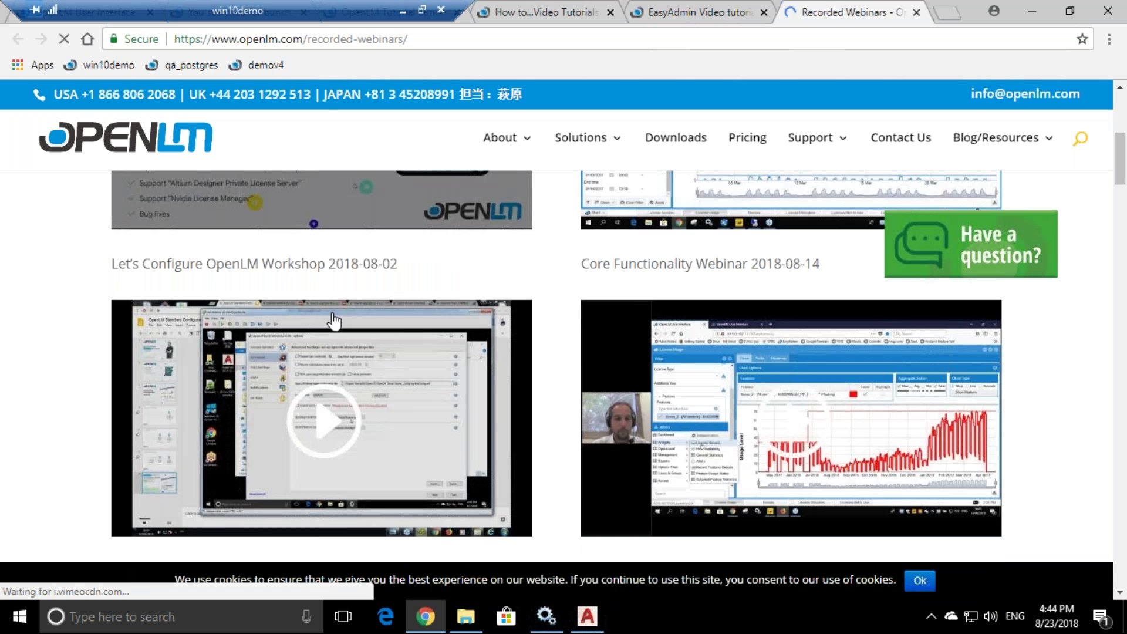
scroll(334, 321, "up", 1)
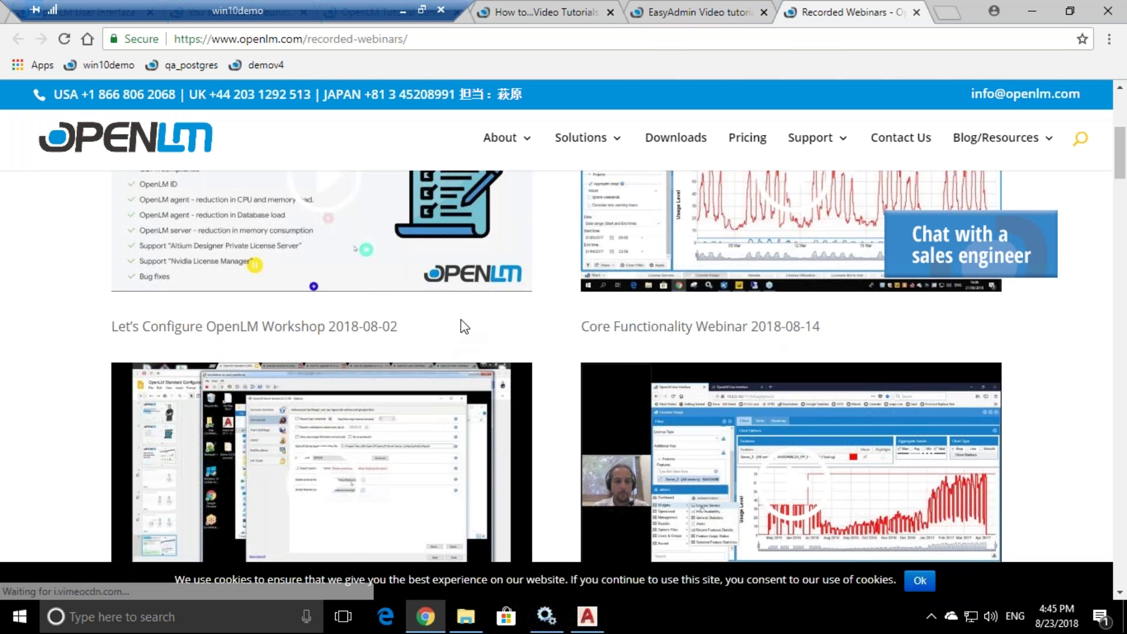
scroll(464, 326, "down", 1)
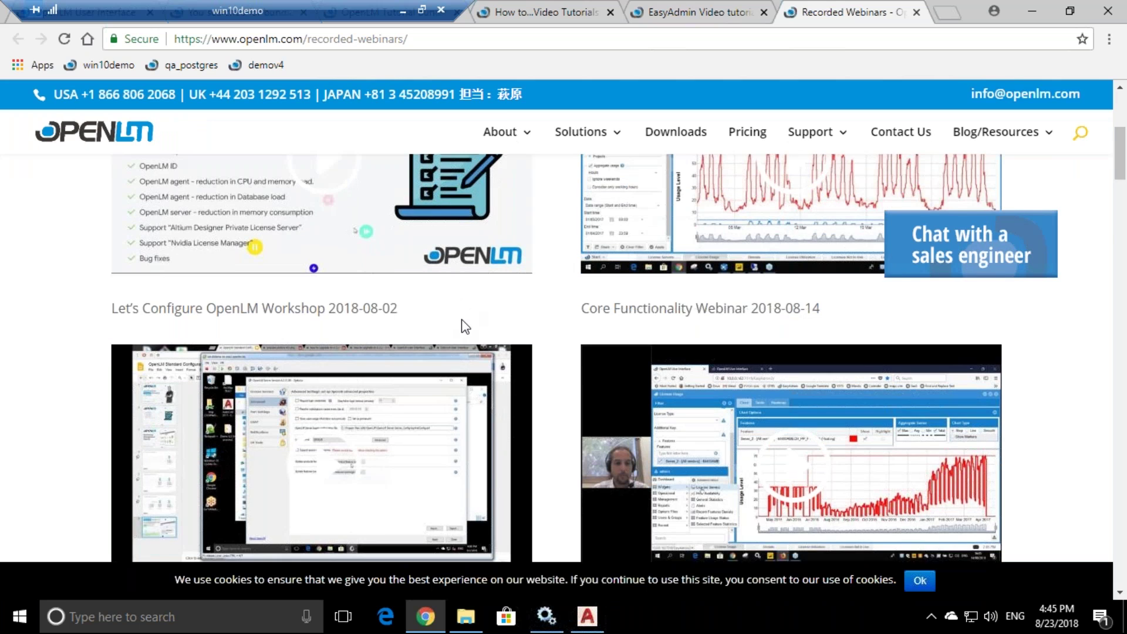
scroll(495, 330, "up", 1)
scroll(495, 330, "down", 3)
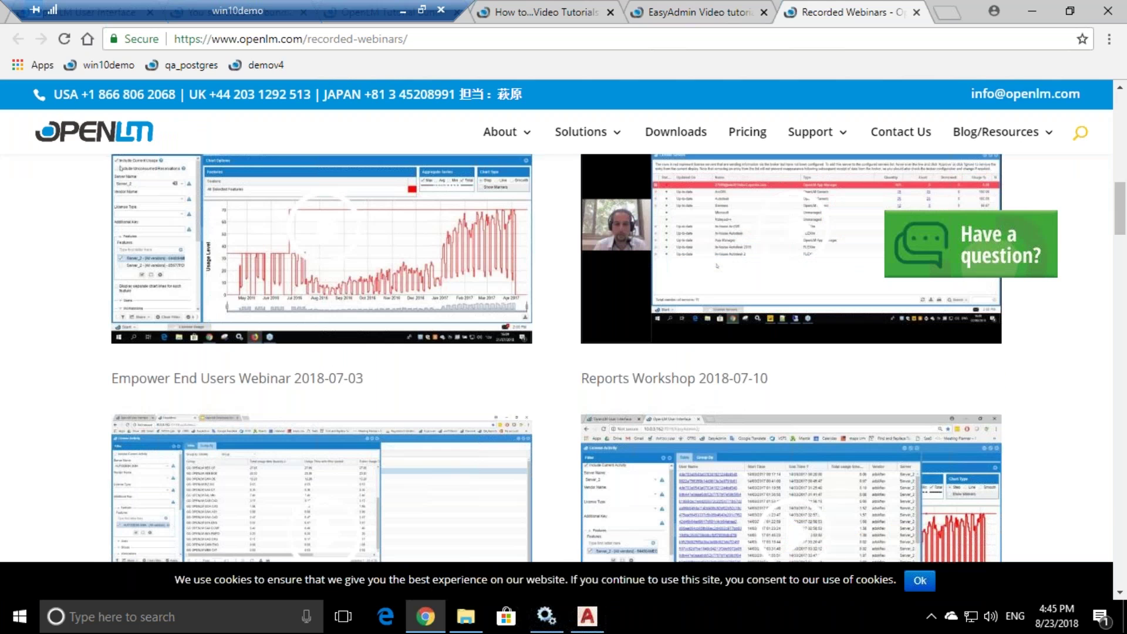
scroll(487, 288, "down", 4)
scroll(488, 287, "up", 10)
scroll(488, 288, "up", 2)
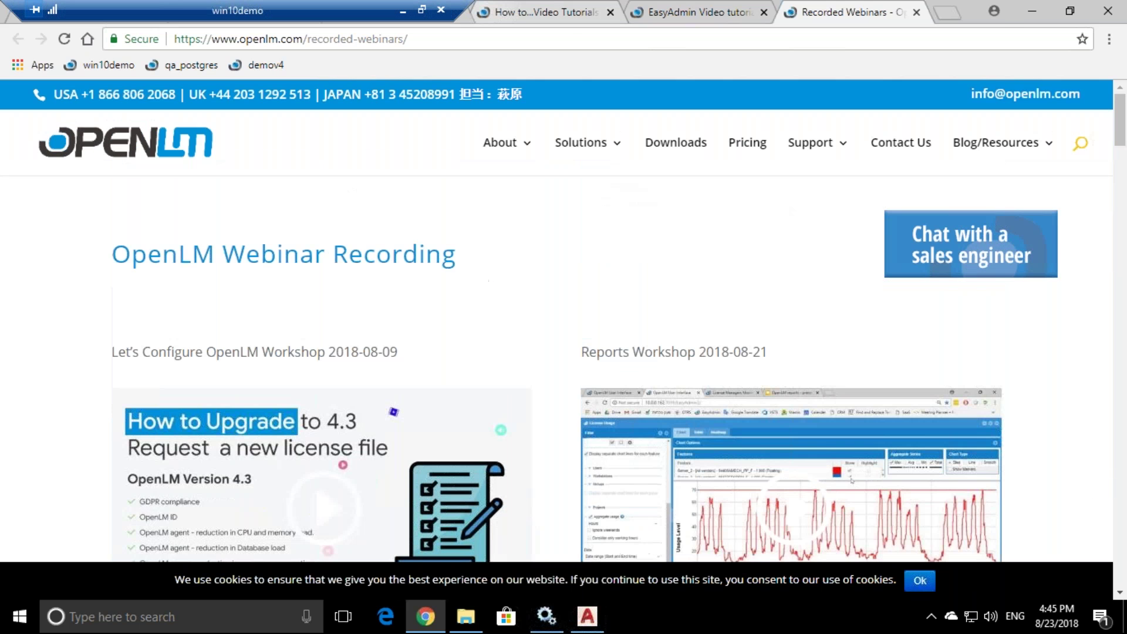
left_click(88, 11)
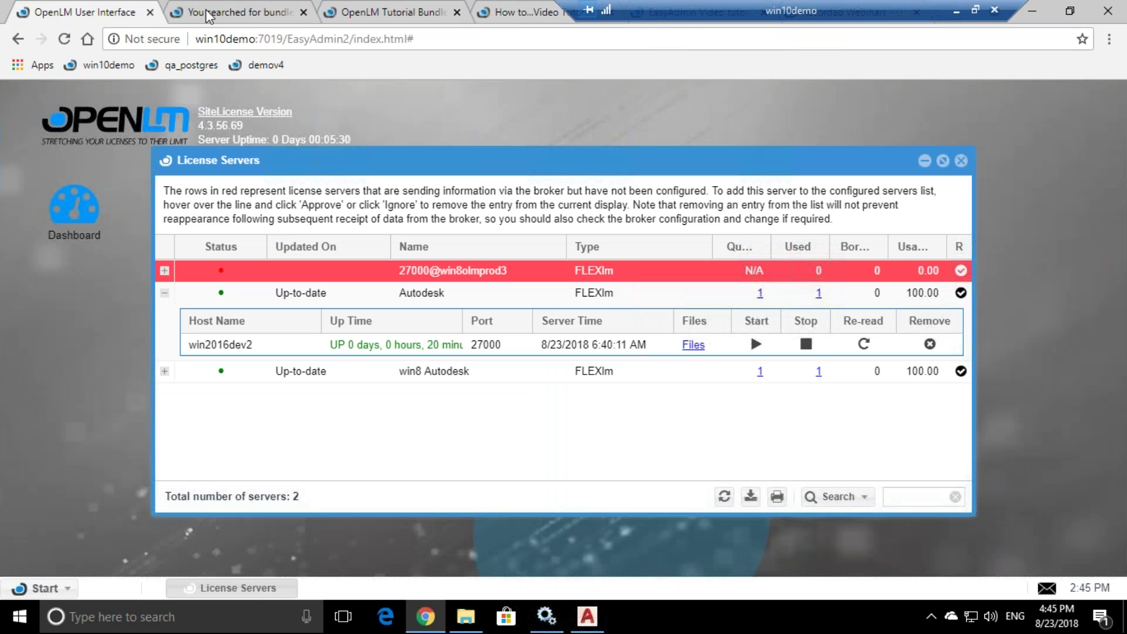
- Go through the open tabs to the 'bundle' search results and open the online support chat
left_click(491, 13)
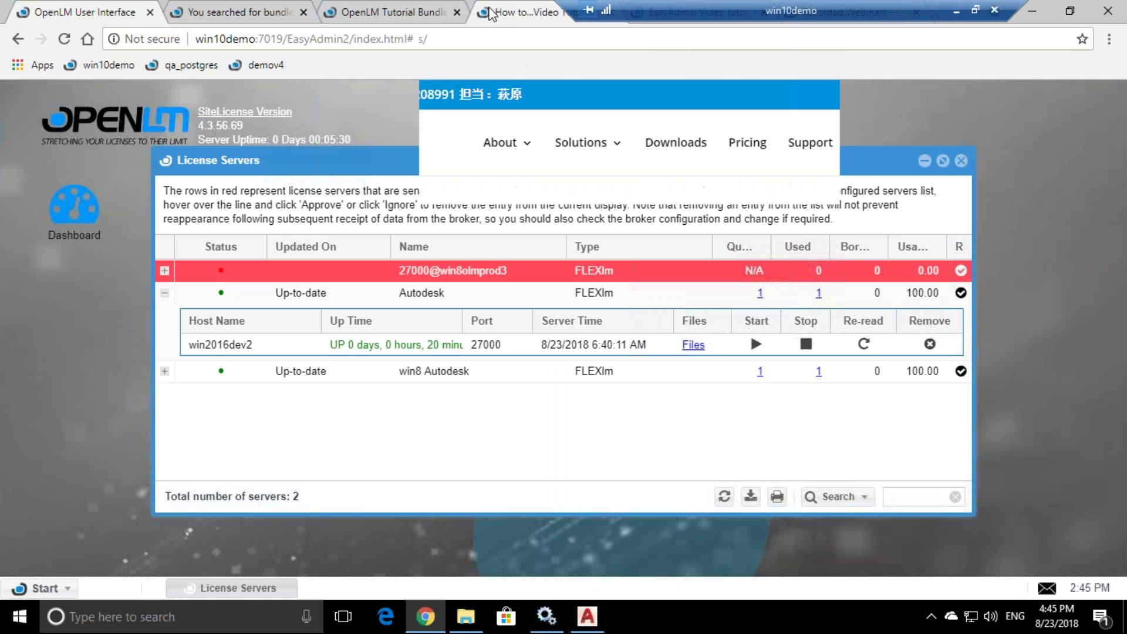
left_click(392, 8)
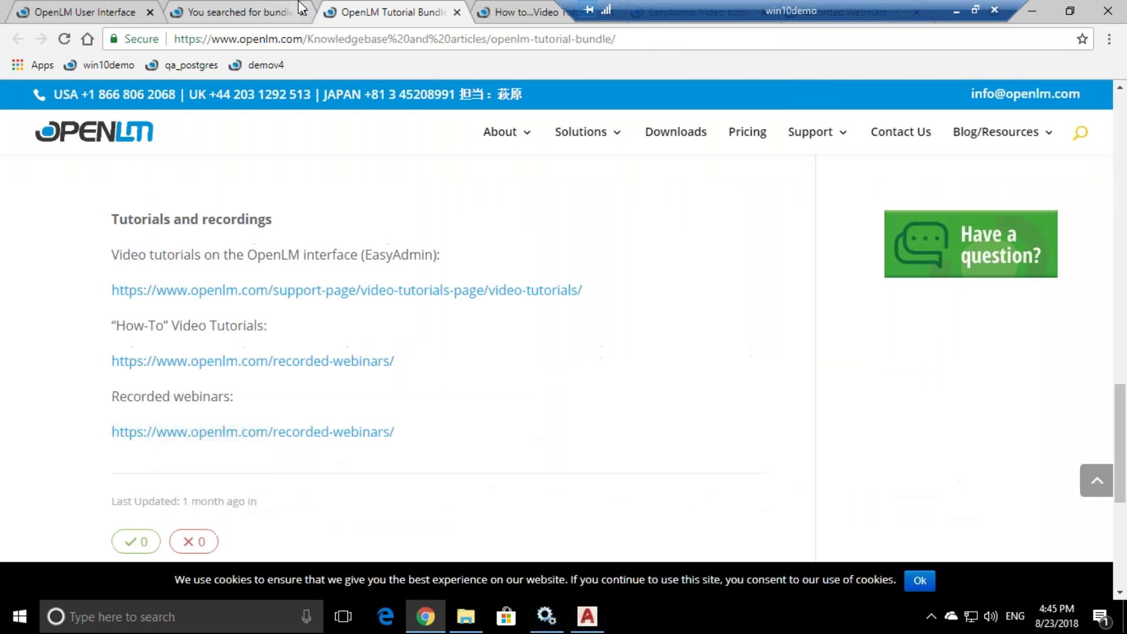
left_click(300, 9)
left_click(343, 14)
left_click(253, 15)
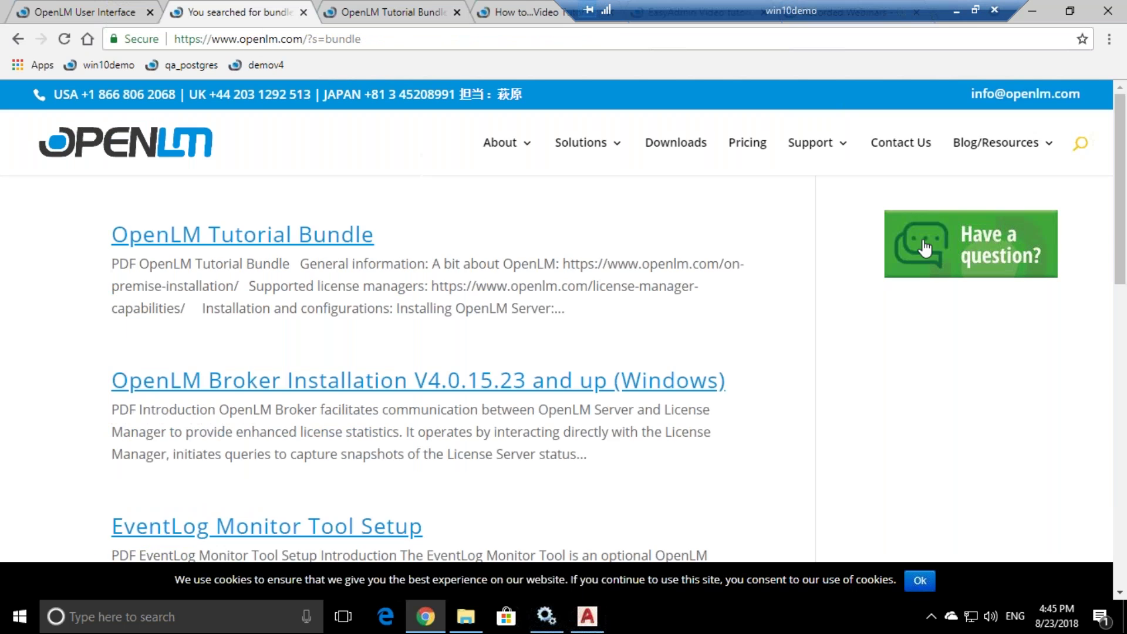
left_click(964, 255)
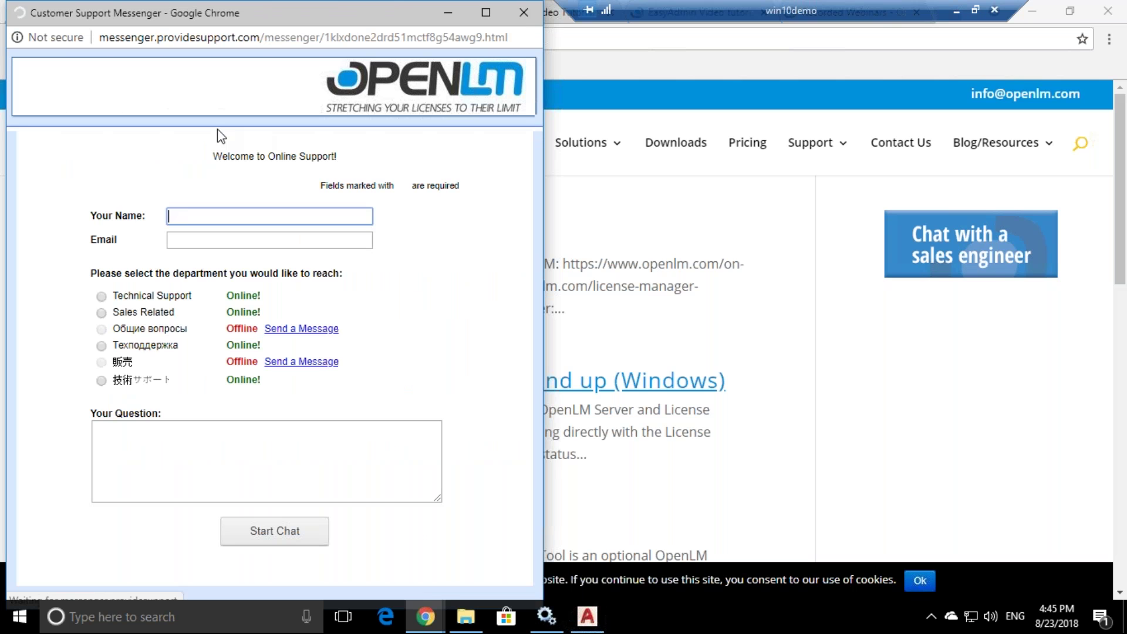
- Fill in the chat form's name and email, choose Technical Support, and start the chat with 'hi'
left_click(184, 242)
left_click(188, 218)
type("sagi")
left_click(198, 237)
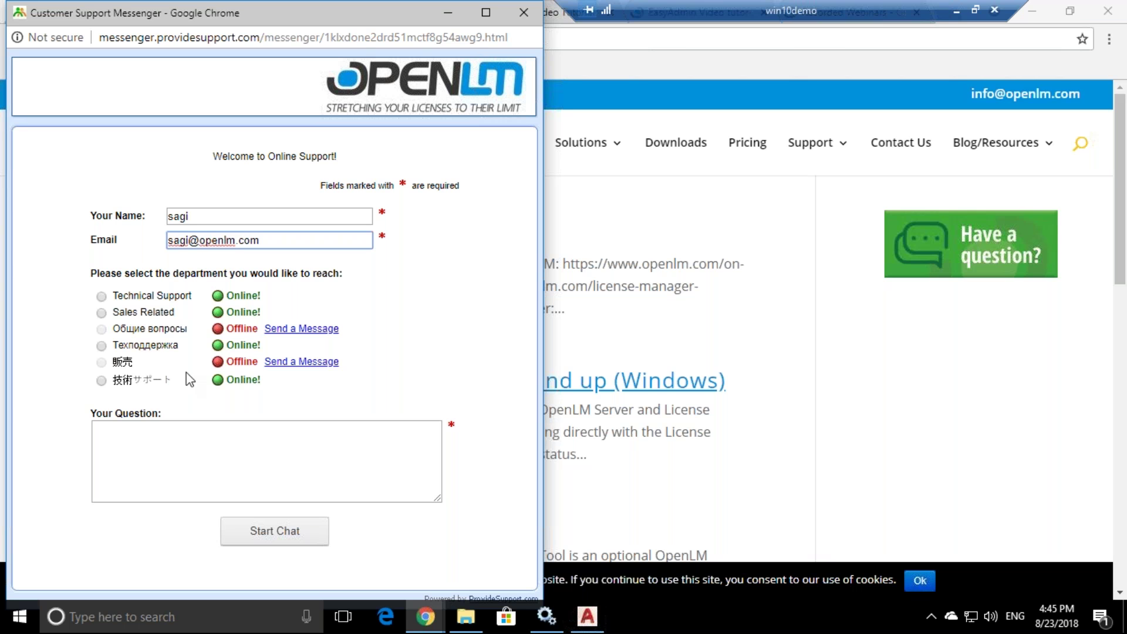
left_click(101, 296)
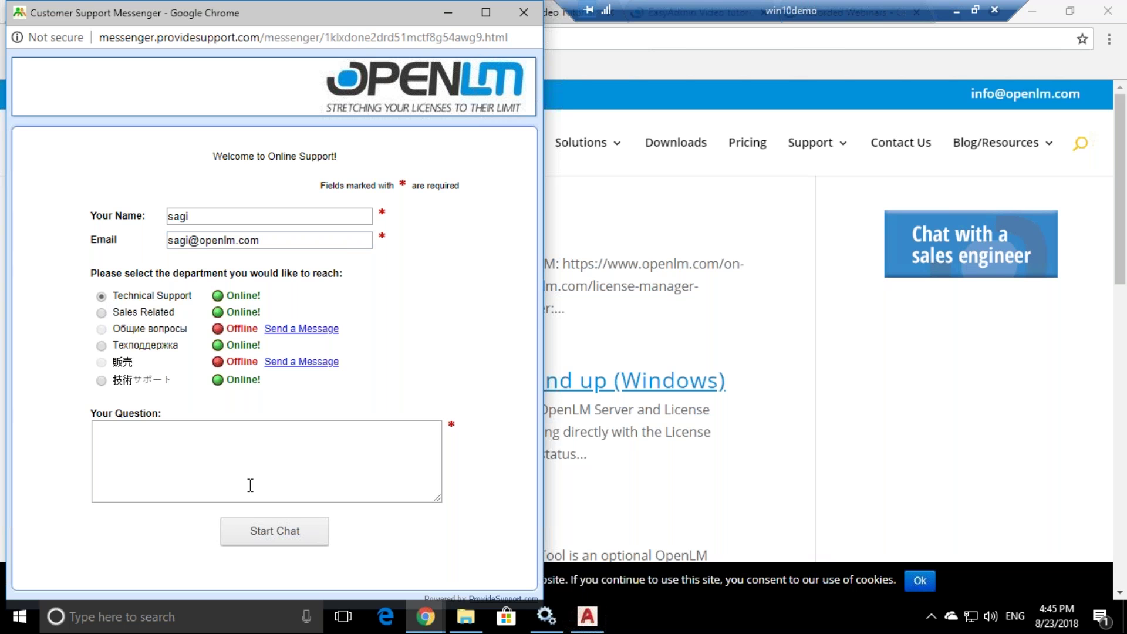
left_click(274, 533)
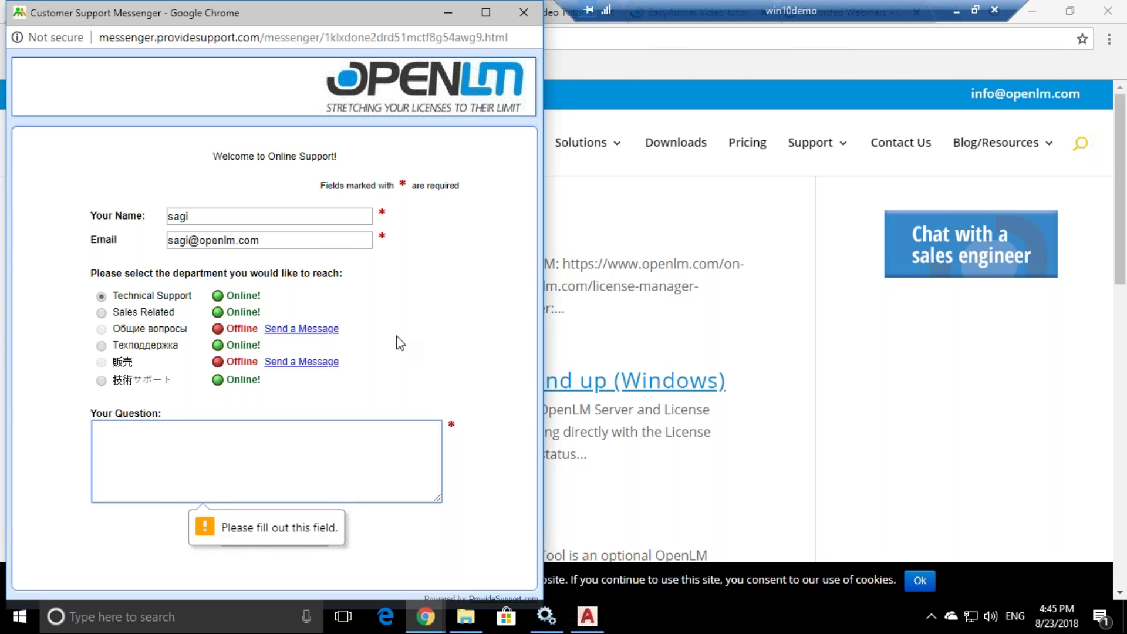
type("hi")
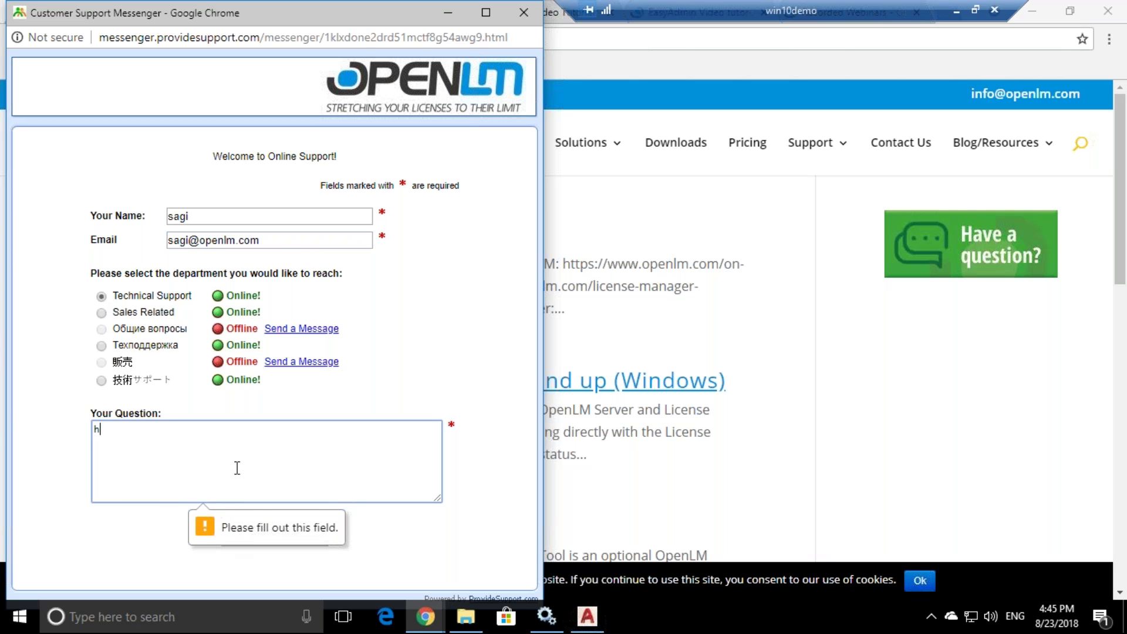
left_click(305, 538)
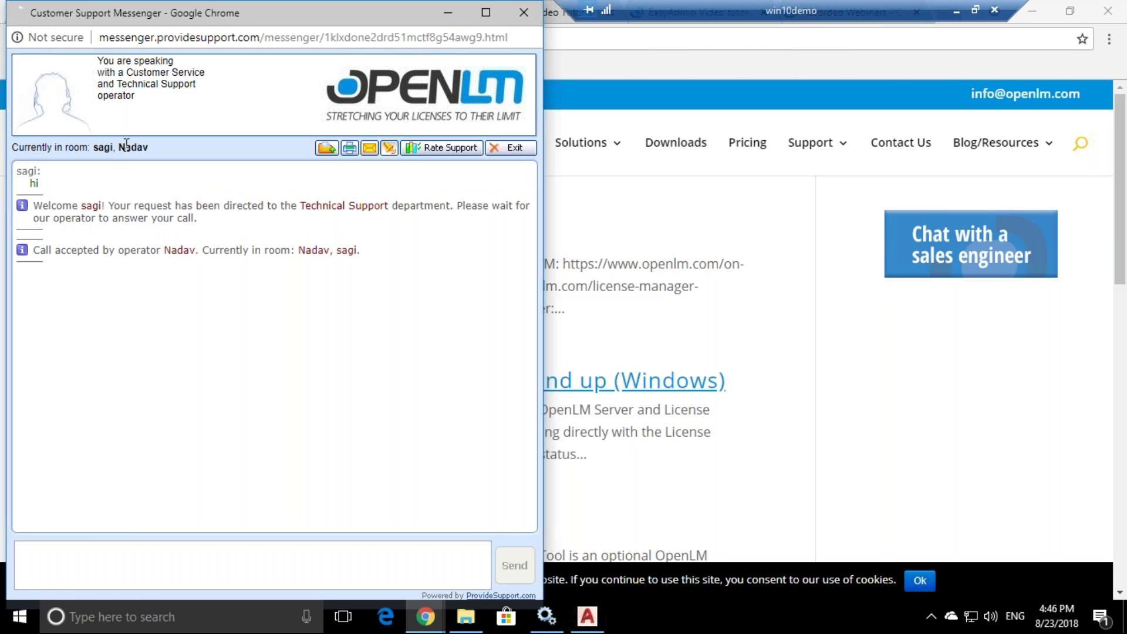
- Send the operator a greeting by name, read the reply, then close the chat window
double_click(133, 147)
left_click(89, 543)
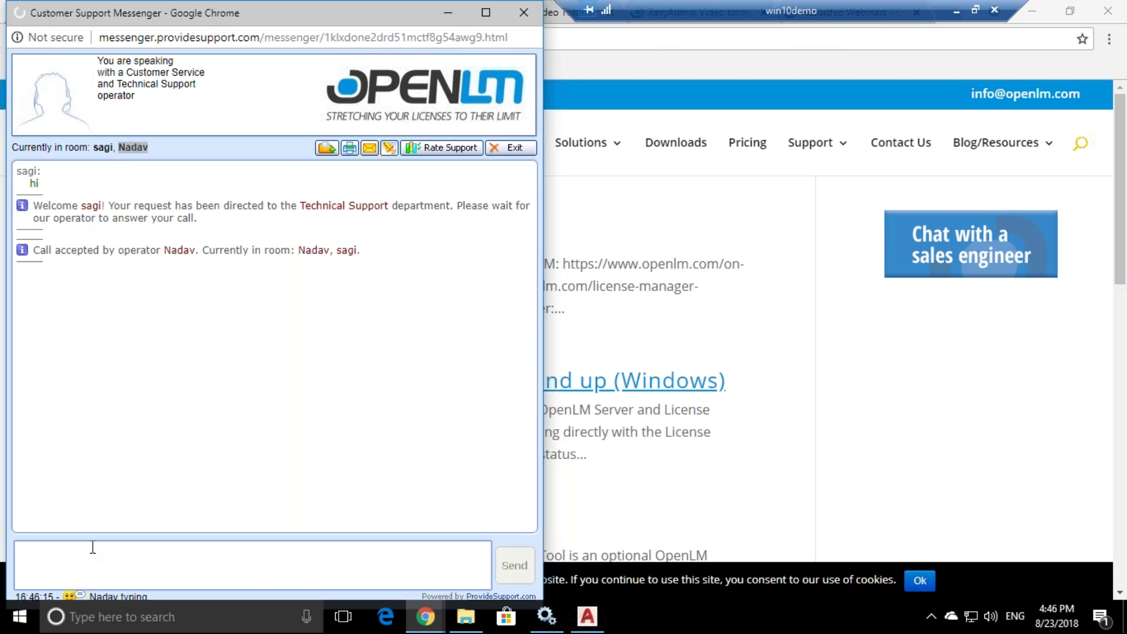
type("hi nadav")
key("Return")
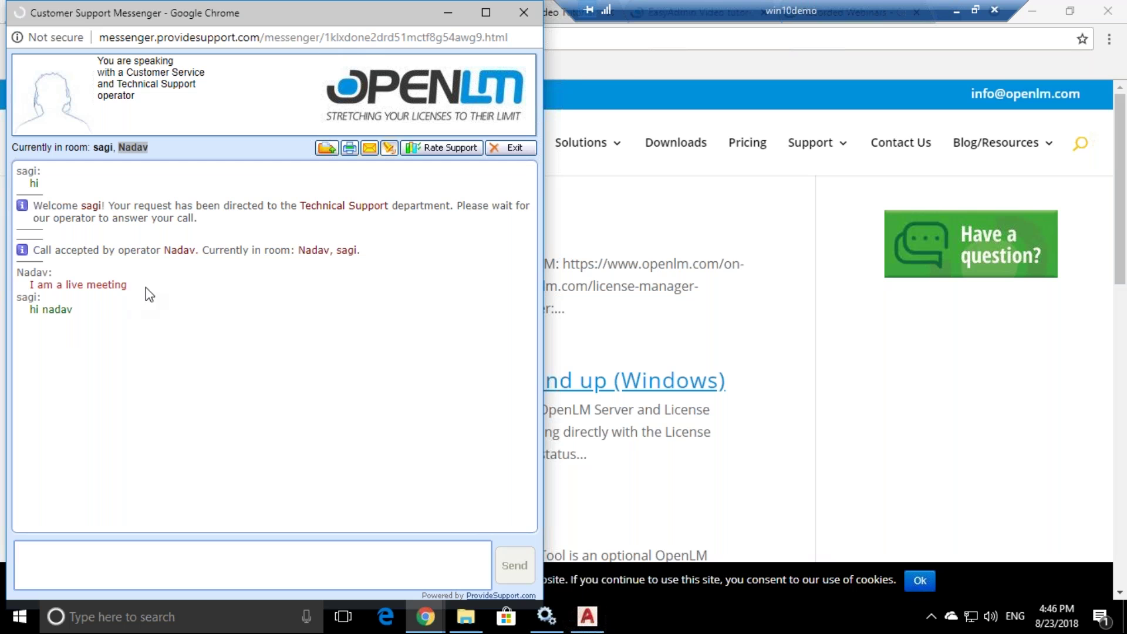
triple_click(118, 295)
left_click(118, 296)
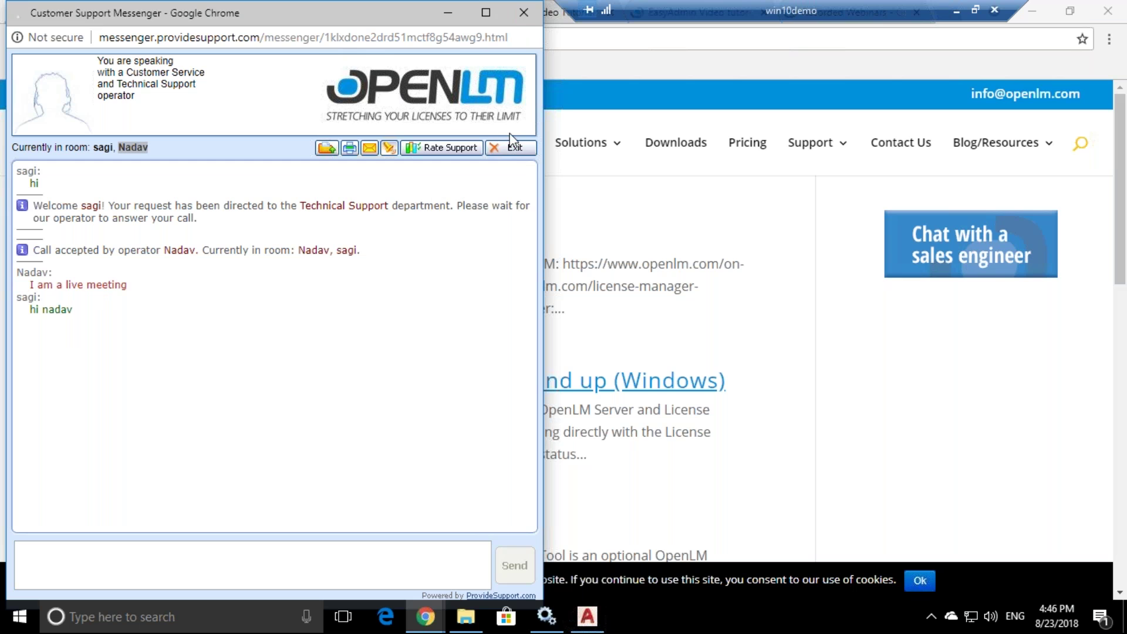
left_click(526, 18)
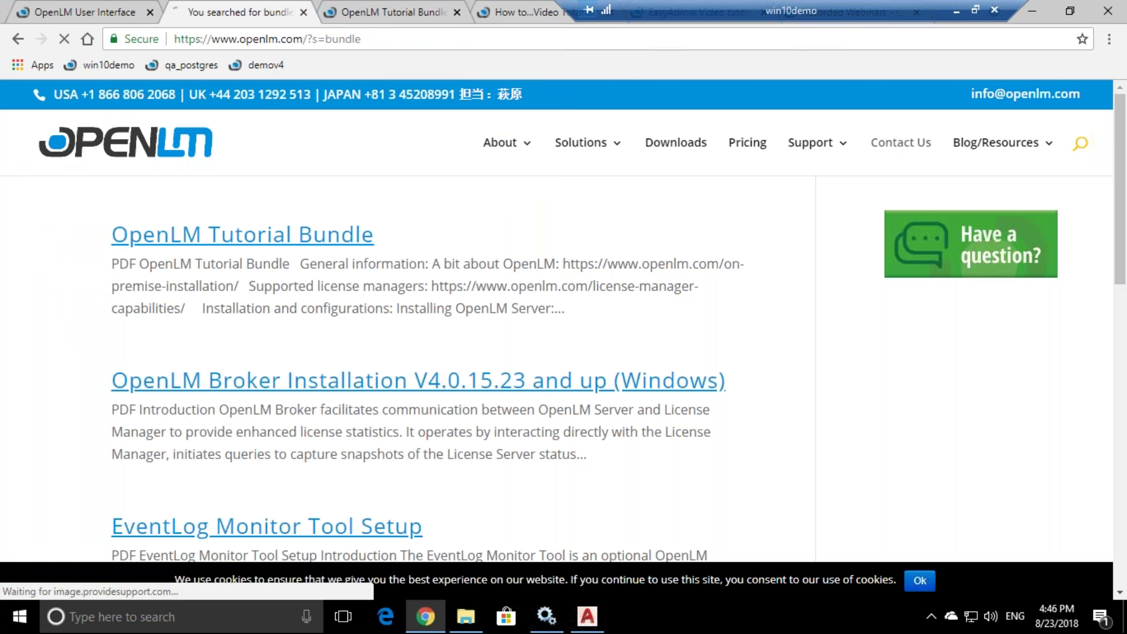
- Browse the regional office listings on openlm.com's Contact Us page
left_click(908, 151)
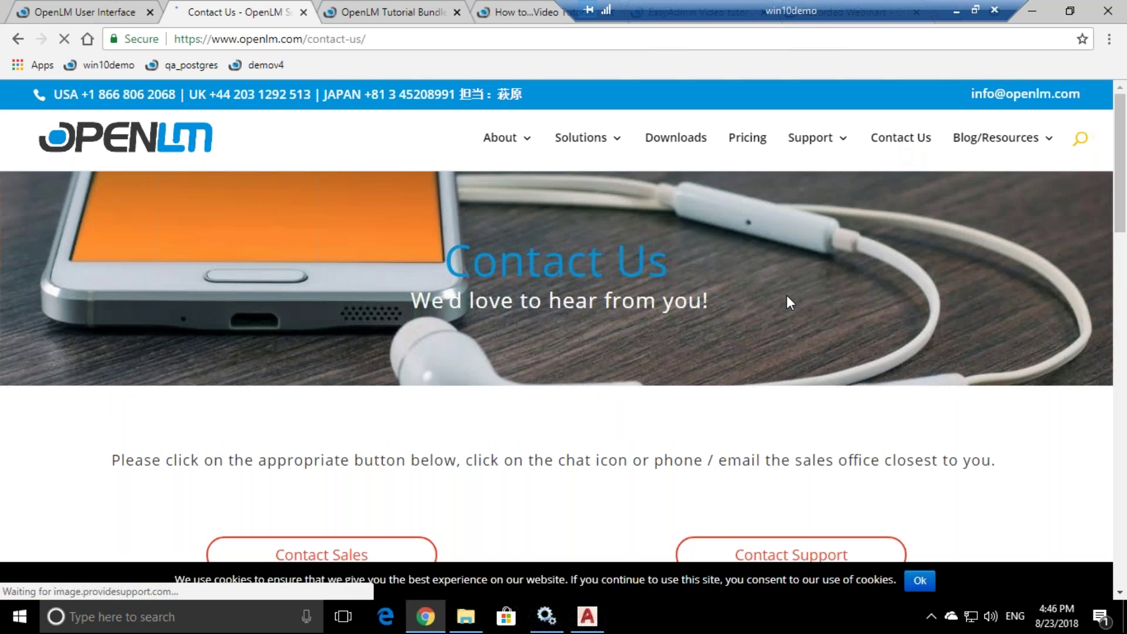
scroll(734, 289, "down", 8)
scroll(733, 289, "down", 9)
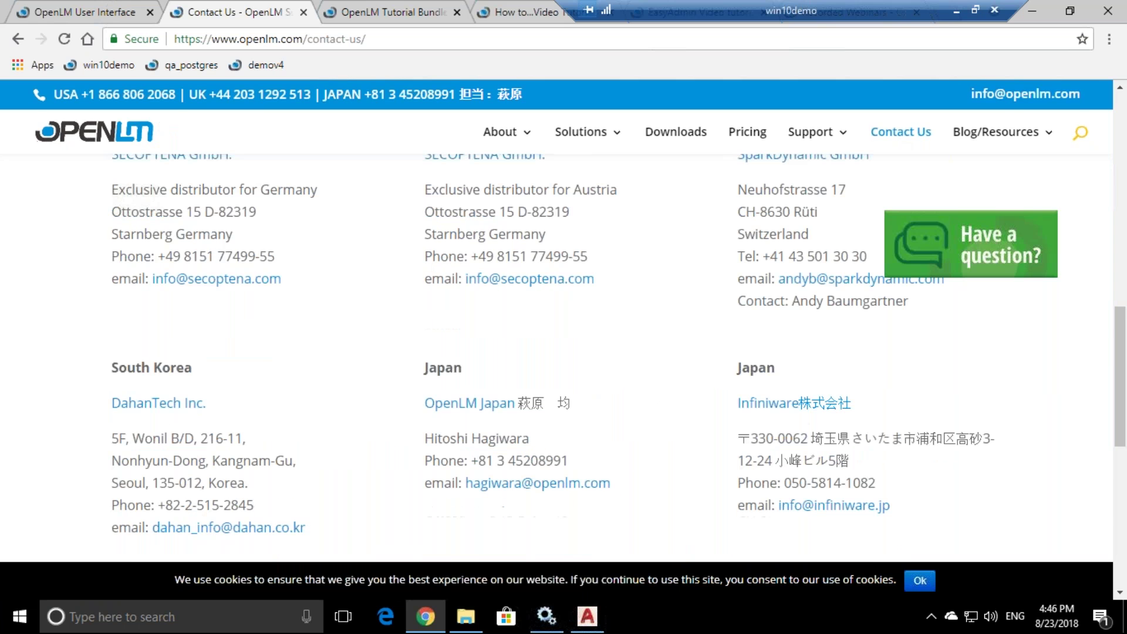
scroll(624, 395, "up", 7)
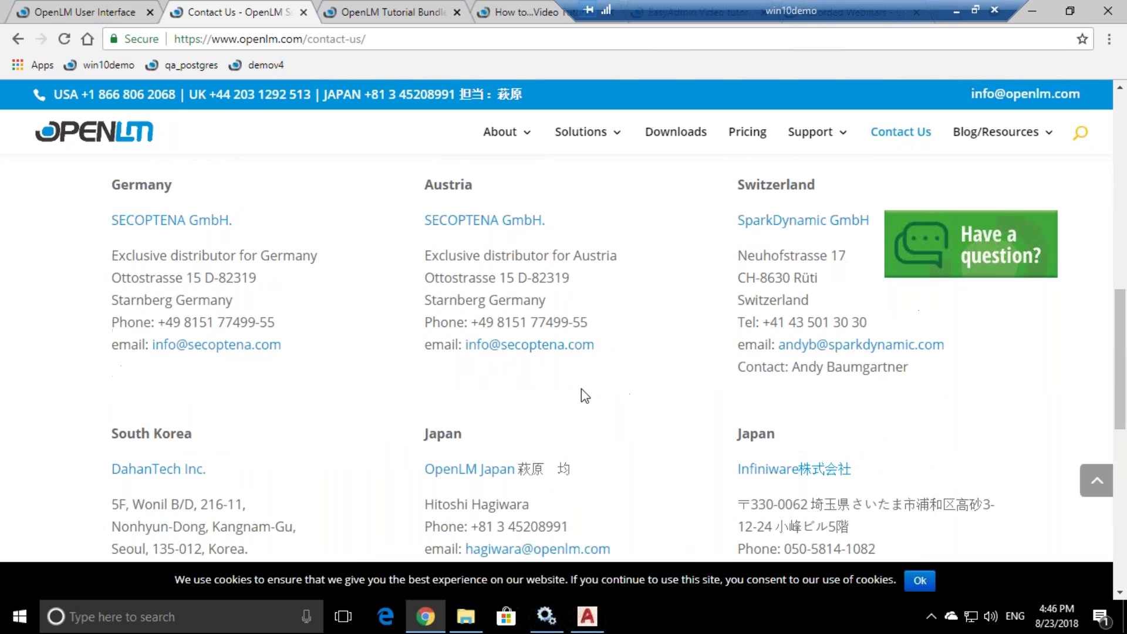
scroll(561, 379, "up", 4)
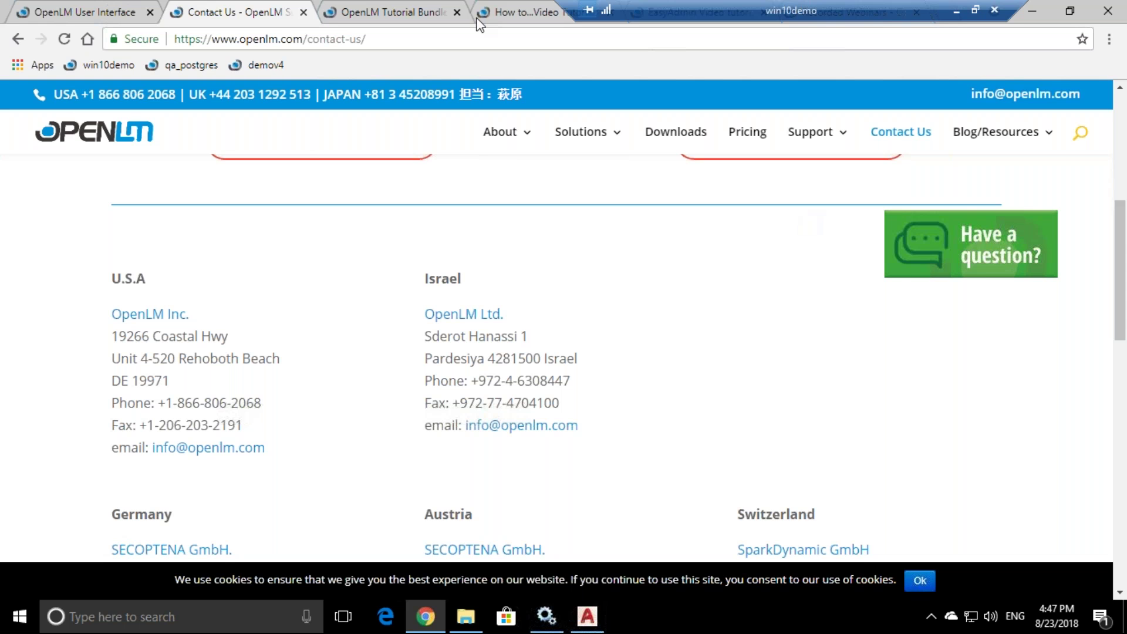
left_click(409, 17)
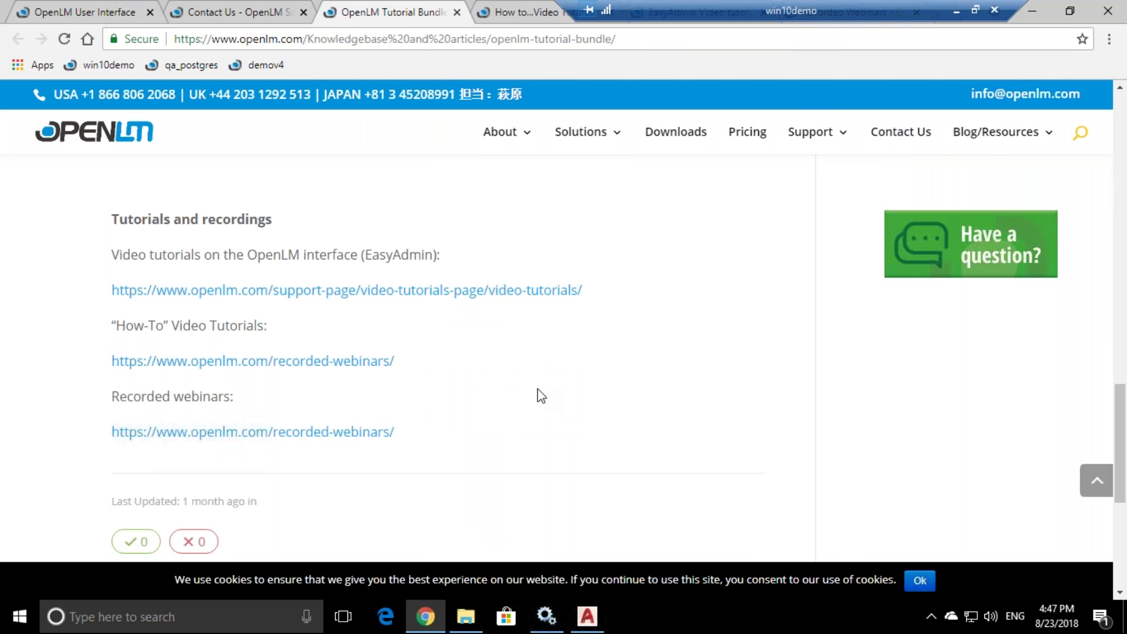
- Open the How-To tutorials link in a new tab, then refresh EasyAdmin's License Servers list
right_click(356, 362)
left_click(385, 375)
left_click(467, 1)
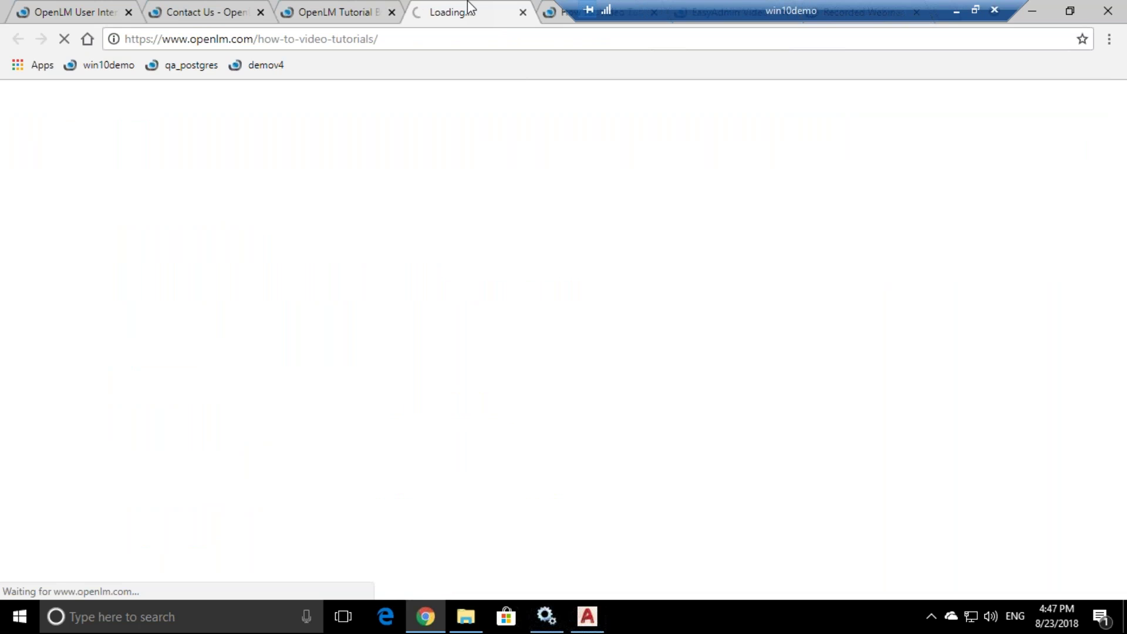
left_click(79, 16)
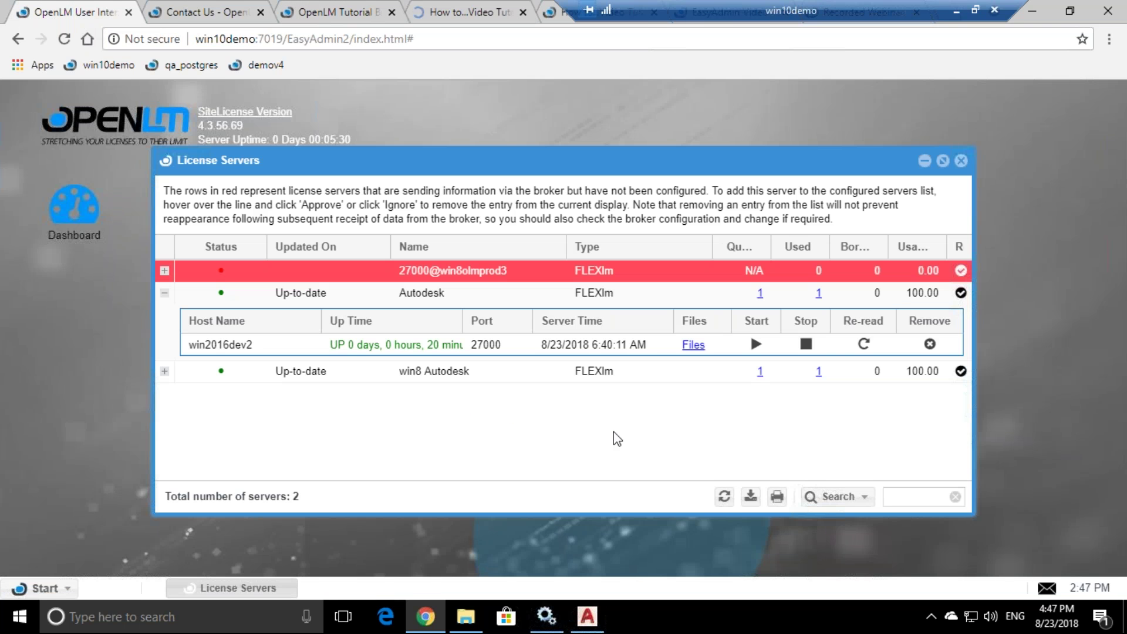
left_click(724, 496)
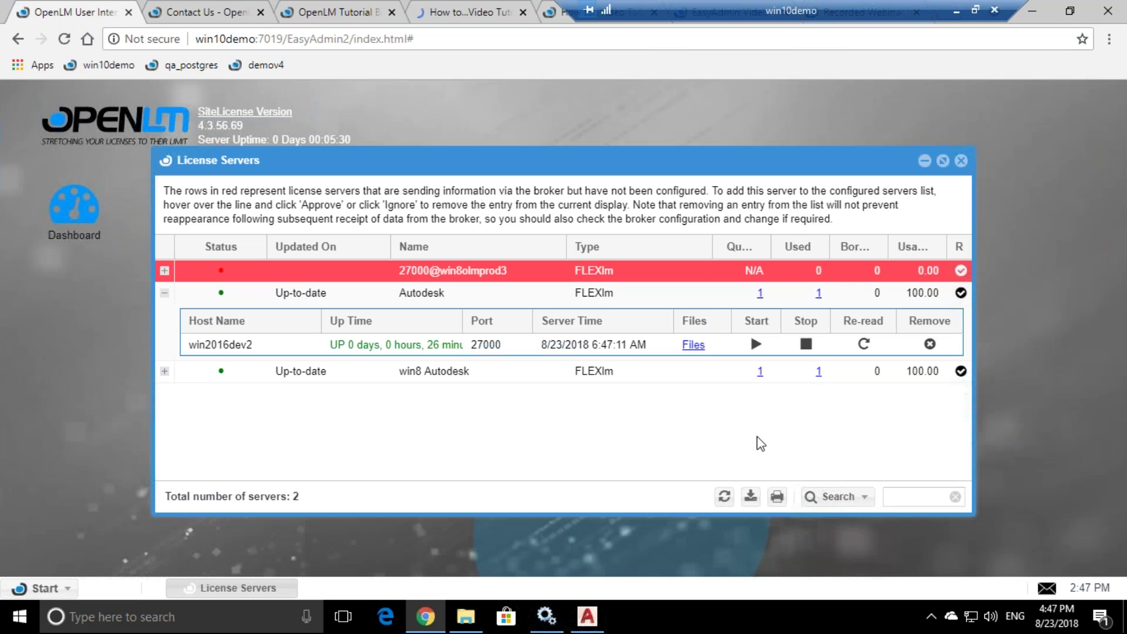